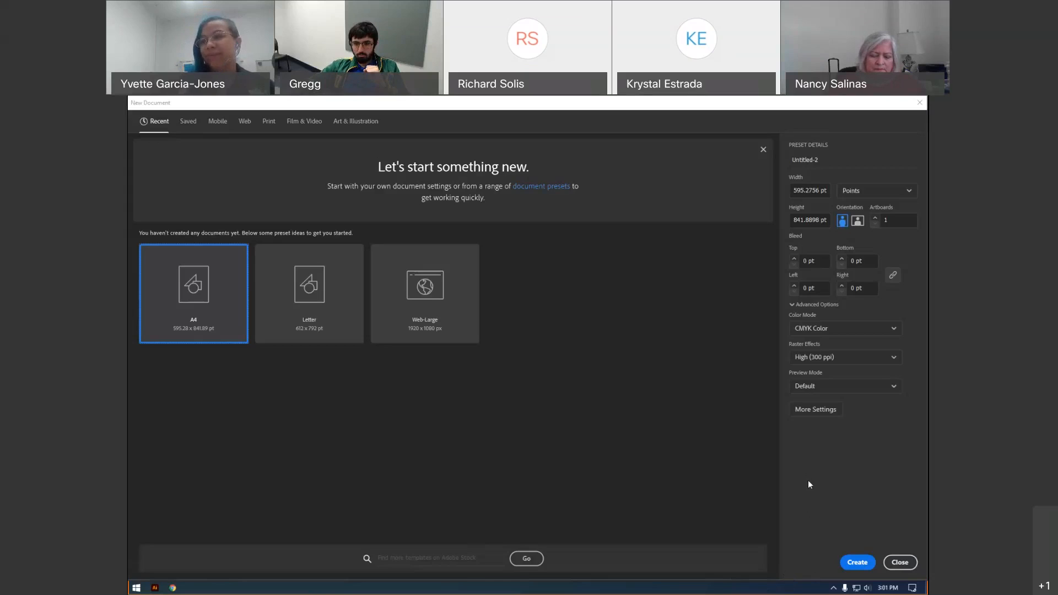
pyautogui.click(858, 563)
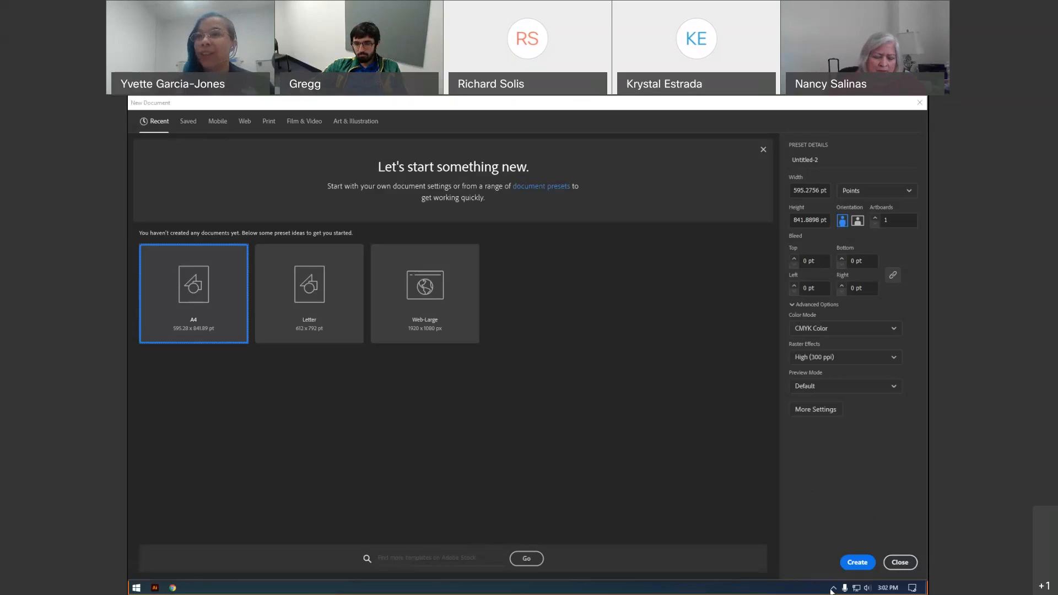
pyautogui.click(844, 520)
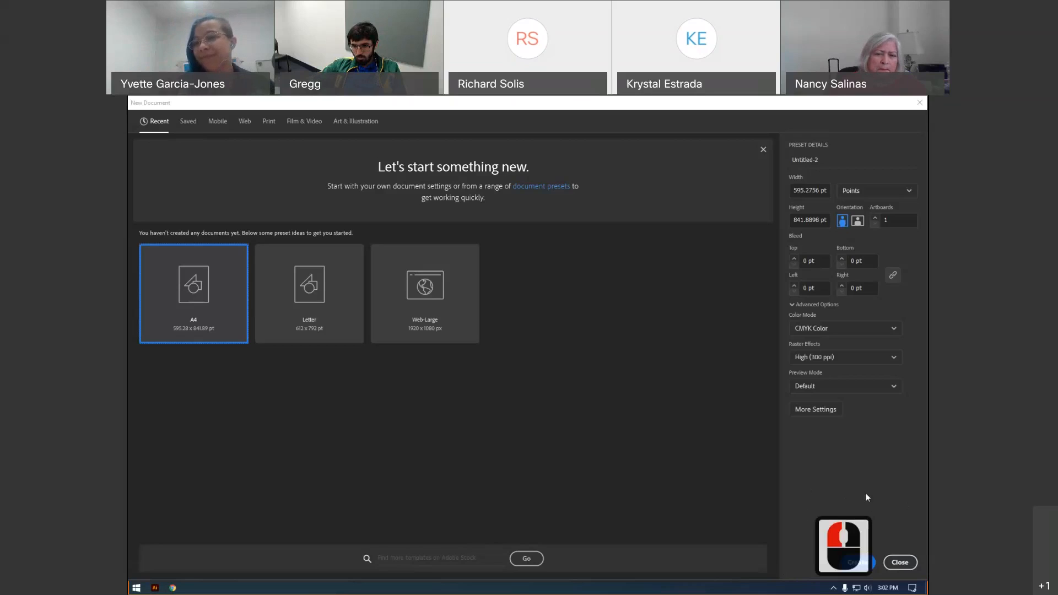
pyautogui.click(910, 485)
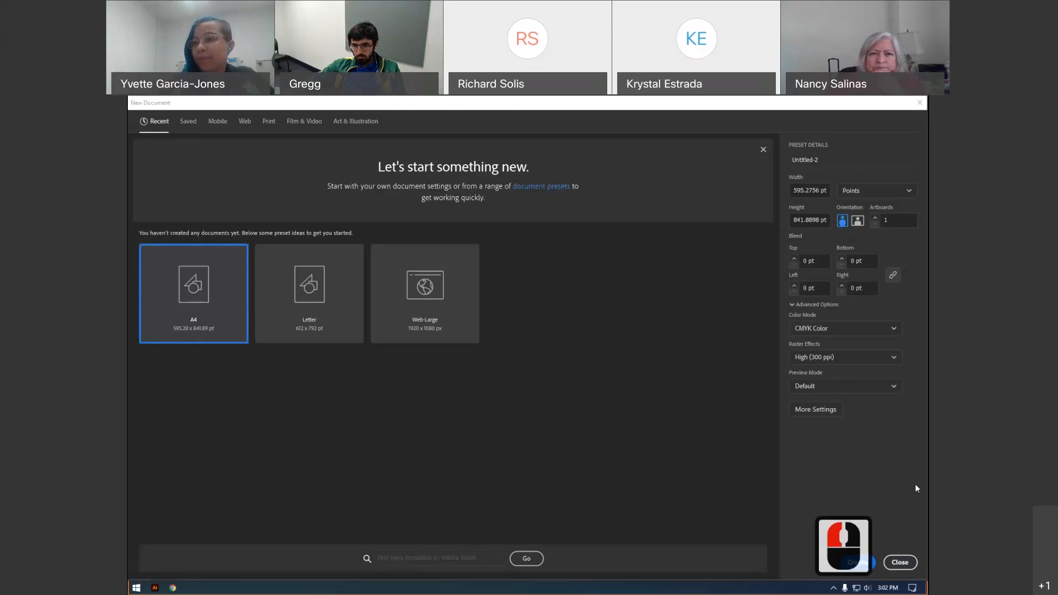
pyautogui.click(916, 486)
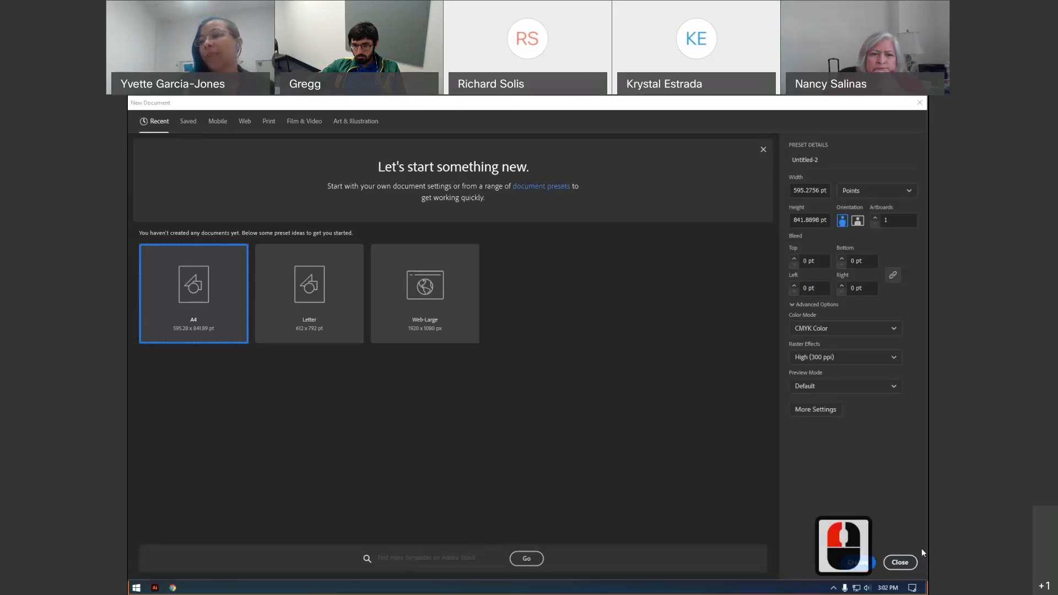
pyautogui.click(782, 549)
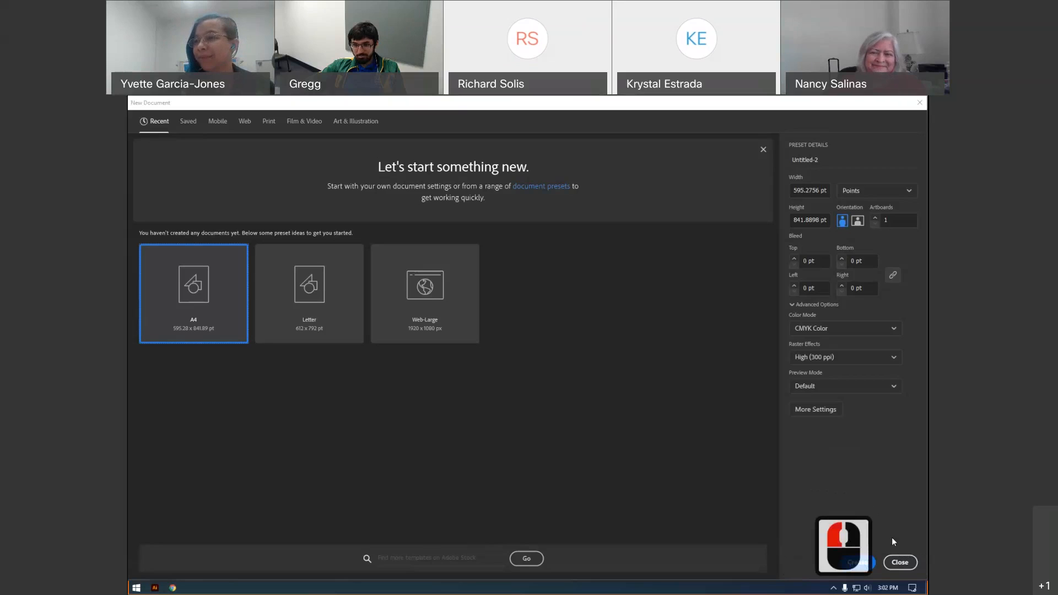
pyautogui.scroll(2, 892, 538)
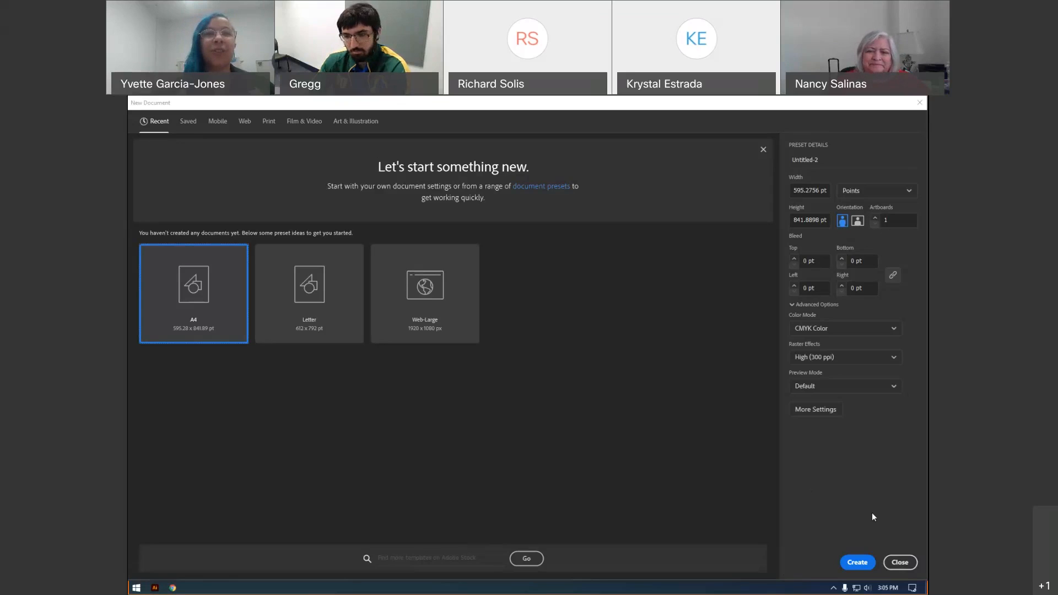
pyautogui.click(873, 517)
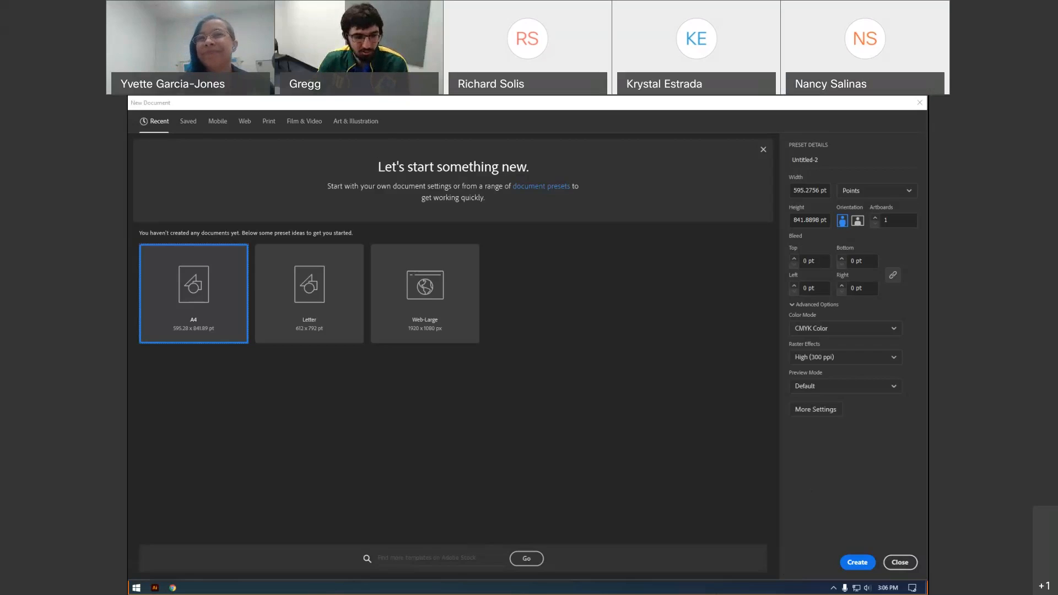
pyautogui.click(136, 588)
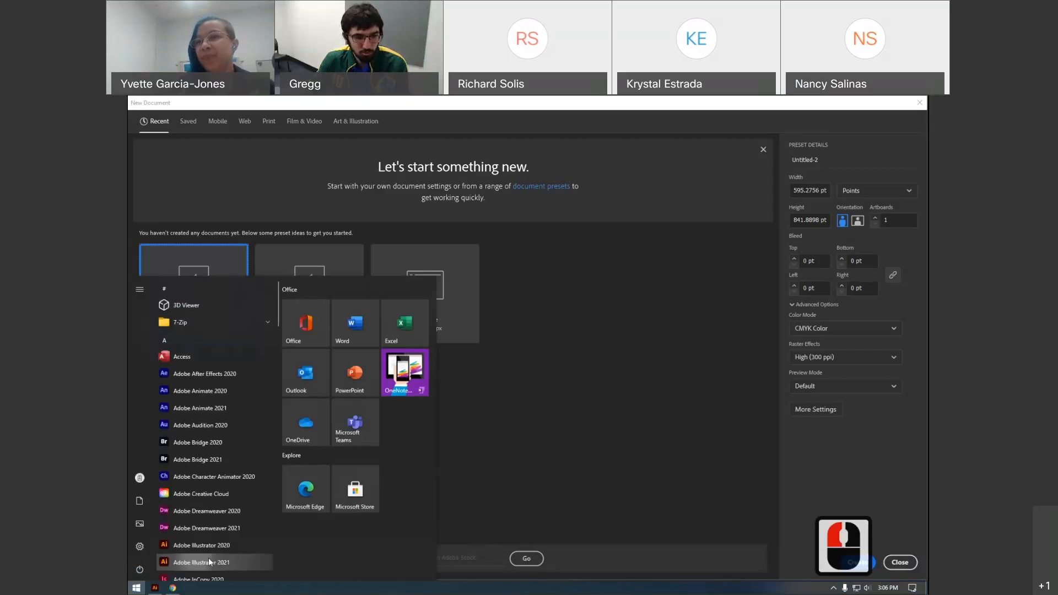
pyautogui.click(260, 562)
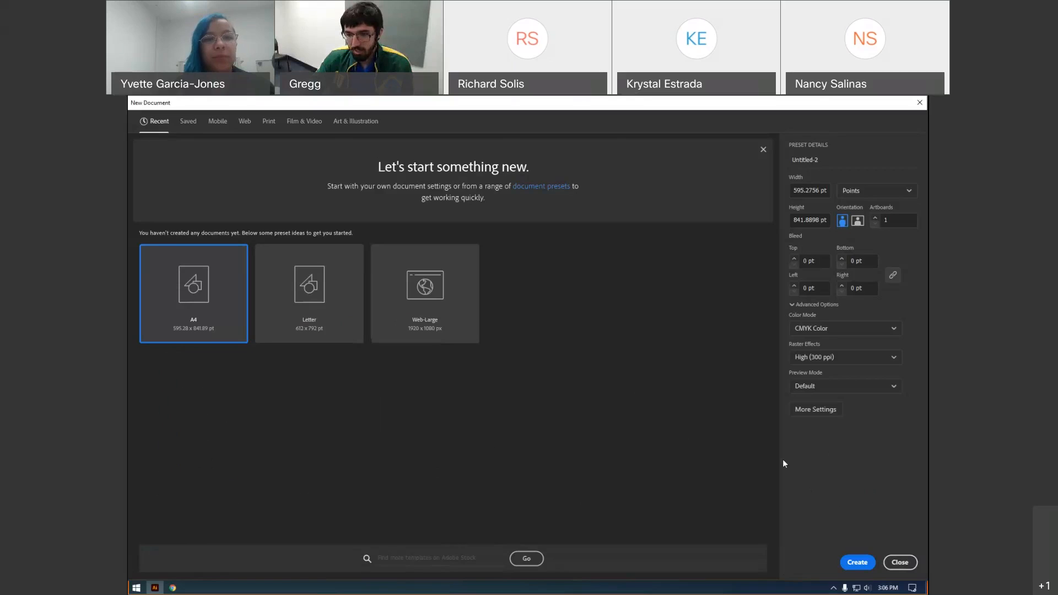
pyautogui.click(857, 562)
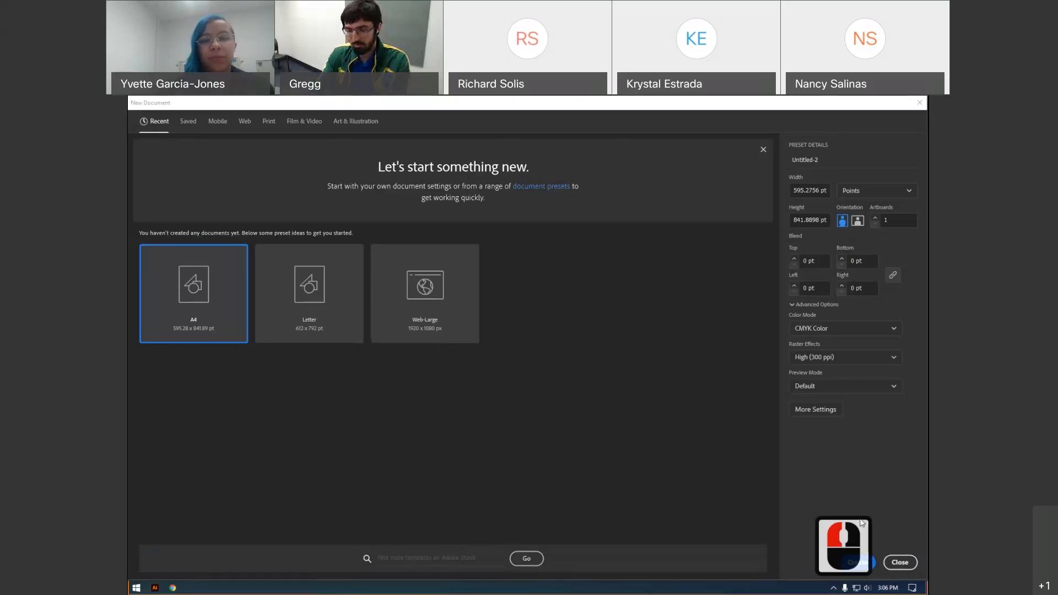
pyautogui.press('g')
pyautogui.press('s')
pyautogui.press('h')
pyautogui.press('f')
pyautogui.press('Return')
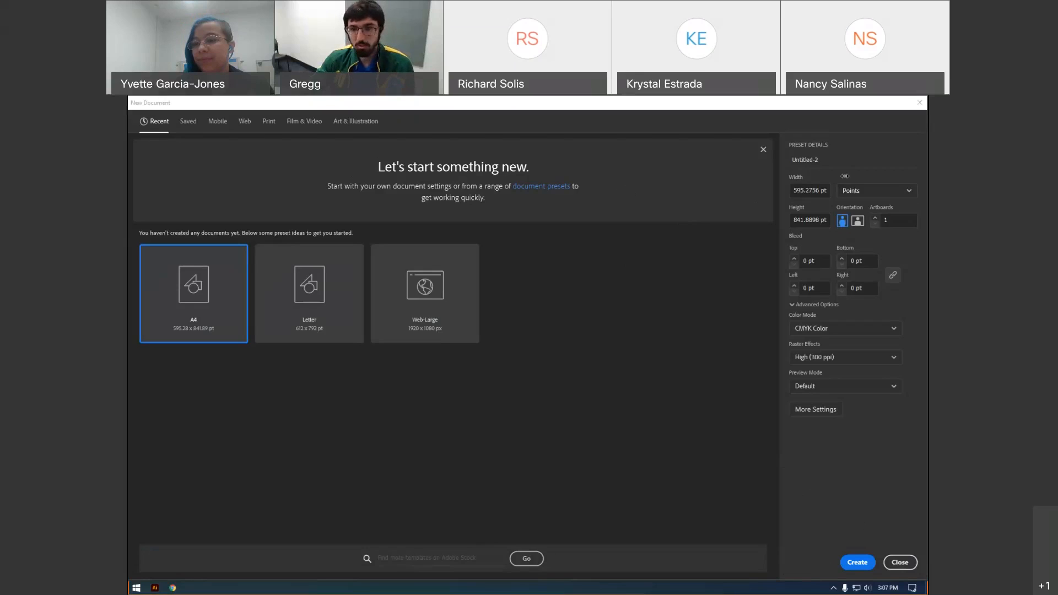
pyautogui.click(911, 191)
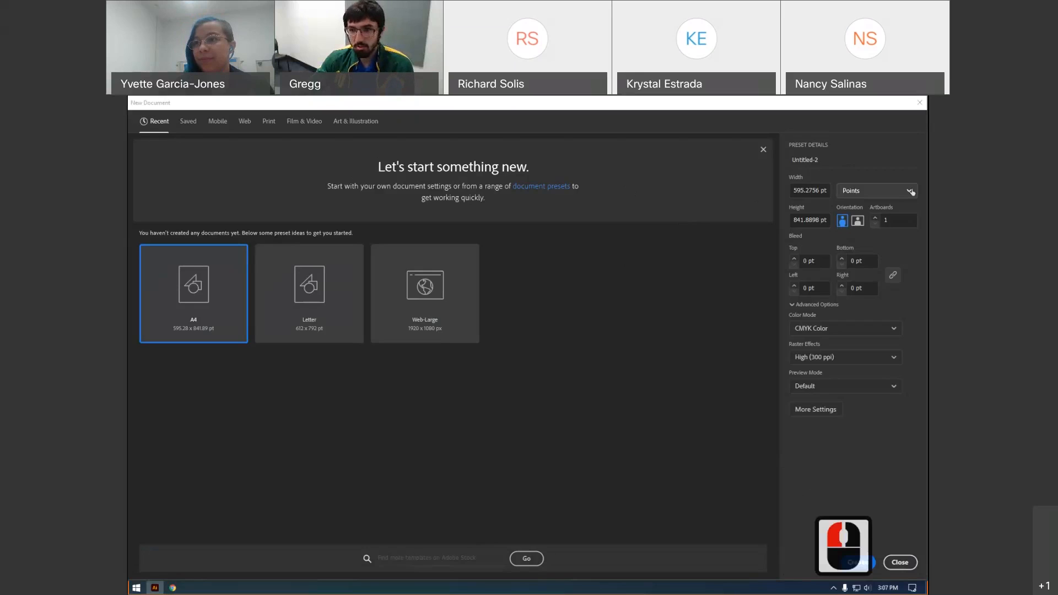
pyautogui.click(912, 193)
pyautogui.rightClick(911, 194)
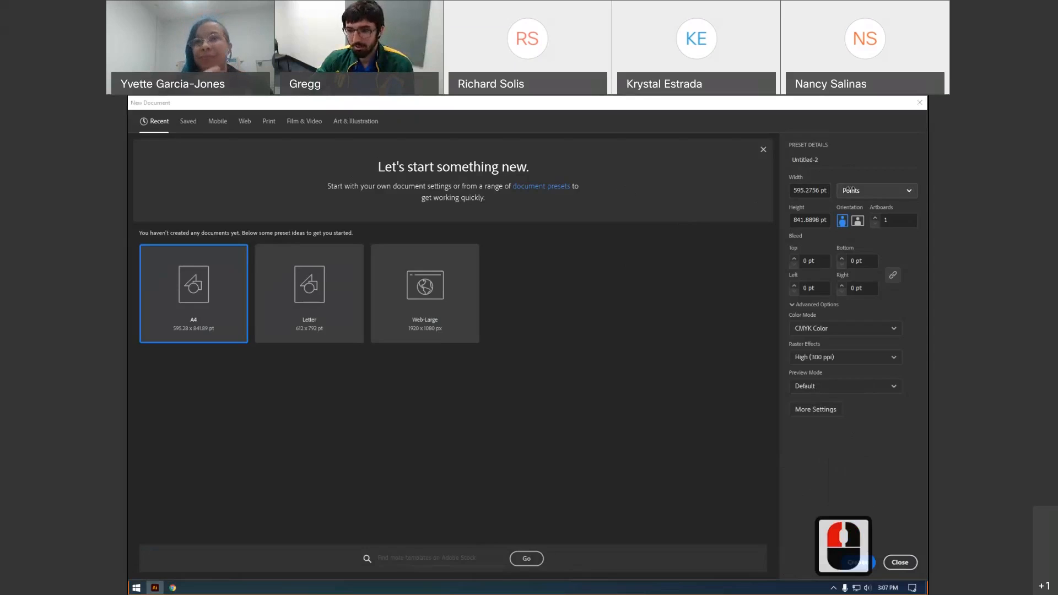
pyautogui.click(393, 126)
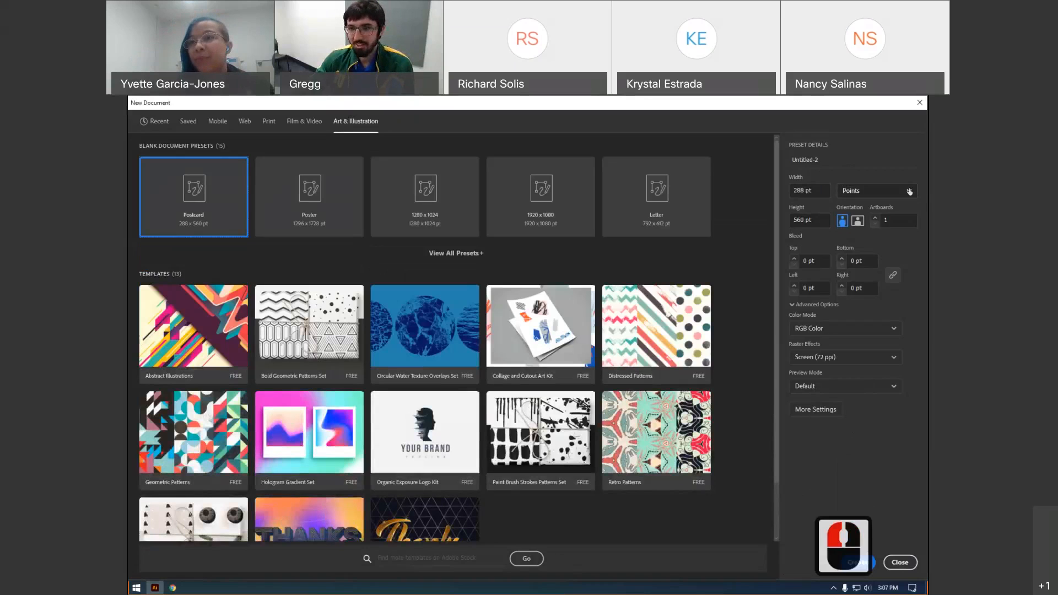
pyautogui.doubleClick(908, 192)
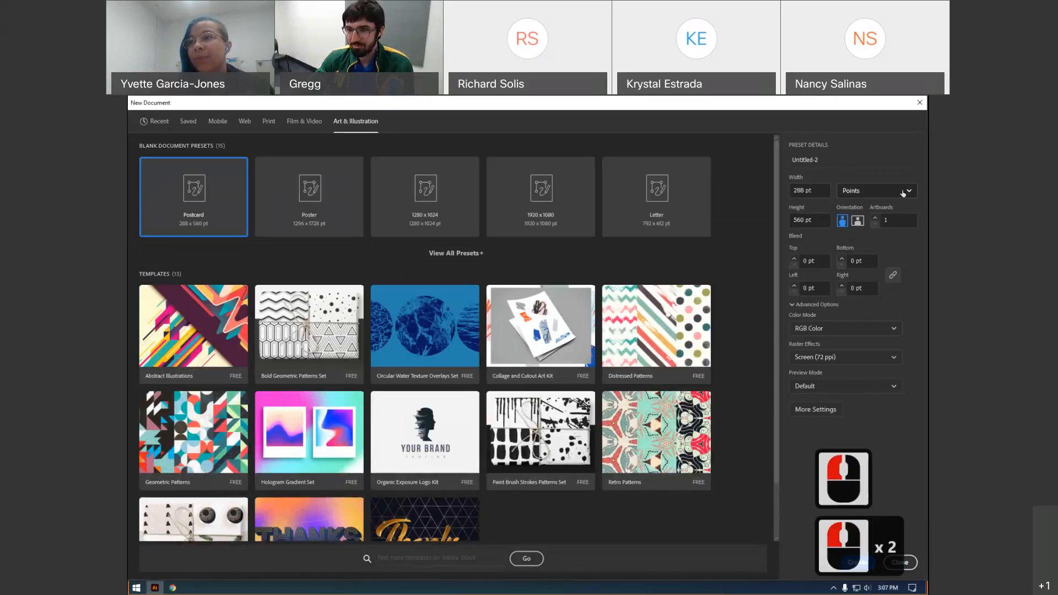
pyautogui.click(909, 193)
pyautogui.click(911, 193)
pyautogui.rightClick(911, 193)
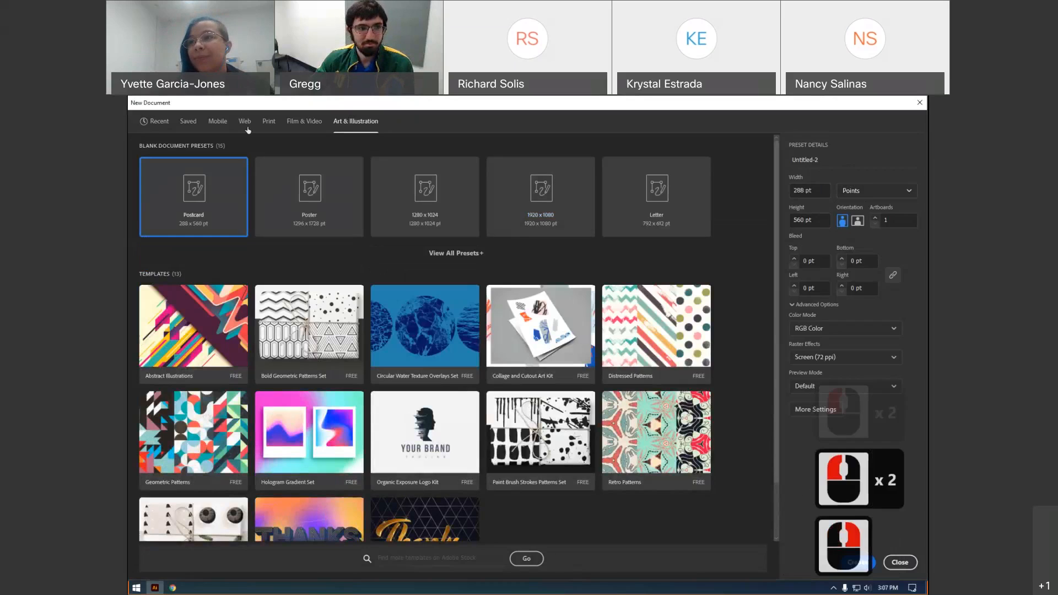
pyautogui.click(187, 122)
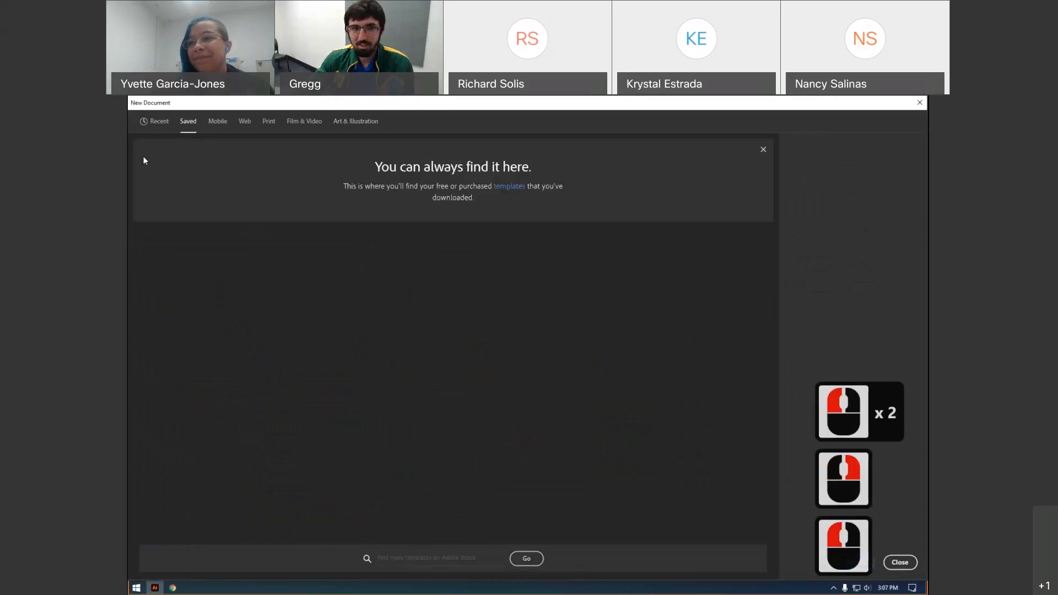
pyautogui.click(154, 121)
pyautogui.click(892, 195)
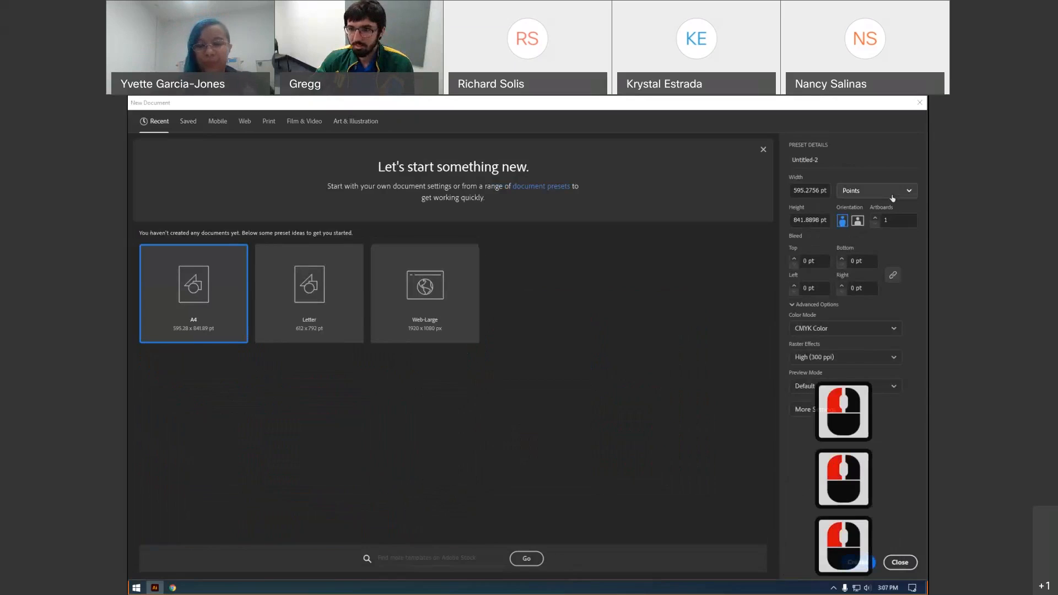
pyautogui.click(851, 207)
pyautogui.click(819, 190)
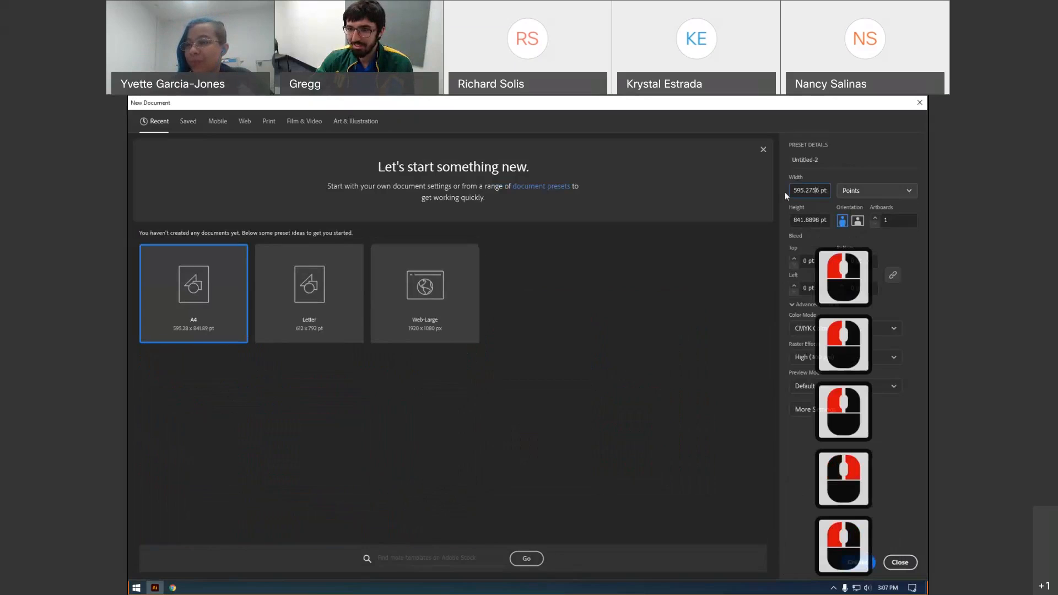
pyautogui.click(900, 563)
# Start a new document setup and set its measurement units to inches
pyautogui.click(174, 102)
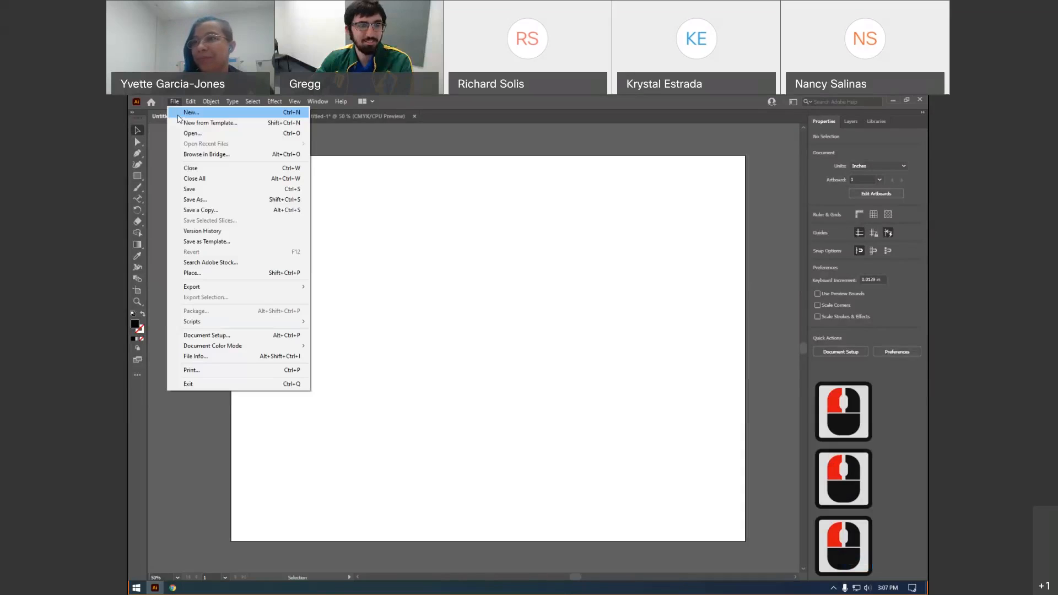
pyautogui.click(191, 112)
pyautogui.click(888, 191)
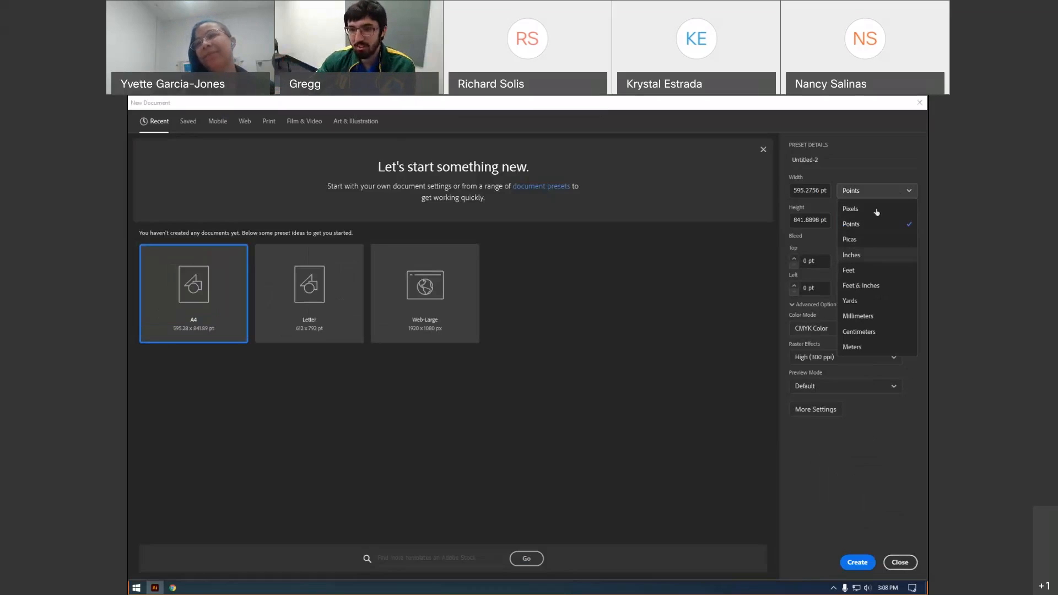
pyautogui.click(864, 256)
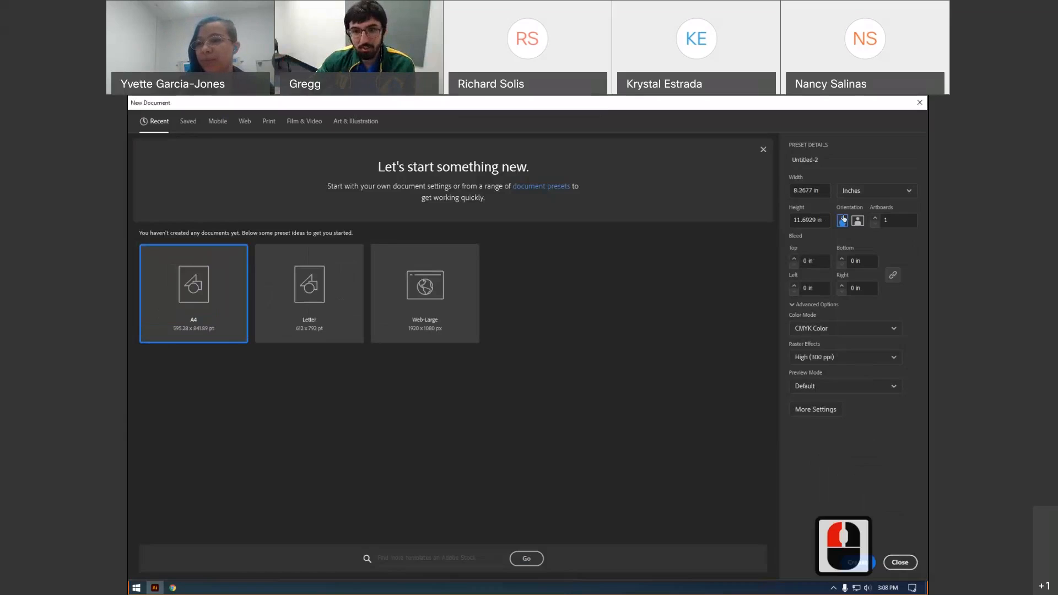
# Set the new document's width to 24 inches
pyautogui.click(827, 192)
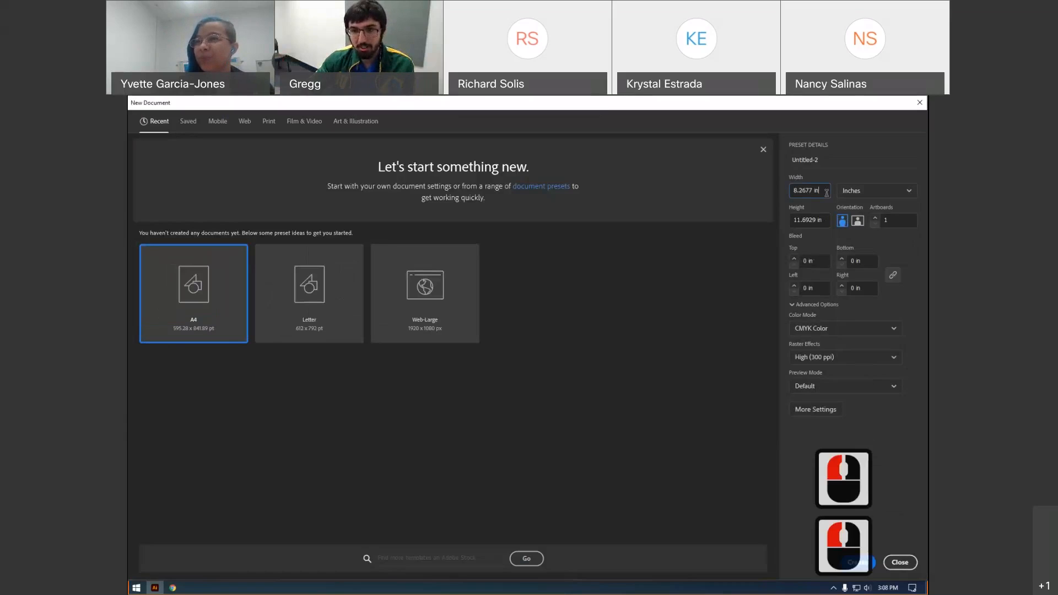
pyautogui.press('BackSpace')
pyautogui.press('BackSpace')
pyautogui.press('BackSpace')
pyautogui.press('BackSpace')
pyautogui.press('BackSpace')
pyautogui.press('BackSpace')
pyautogui.press('BackSpace')
pyautogui.press('BackSpace')
pyautogui.press('BackSpace')
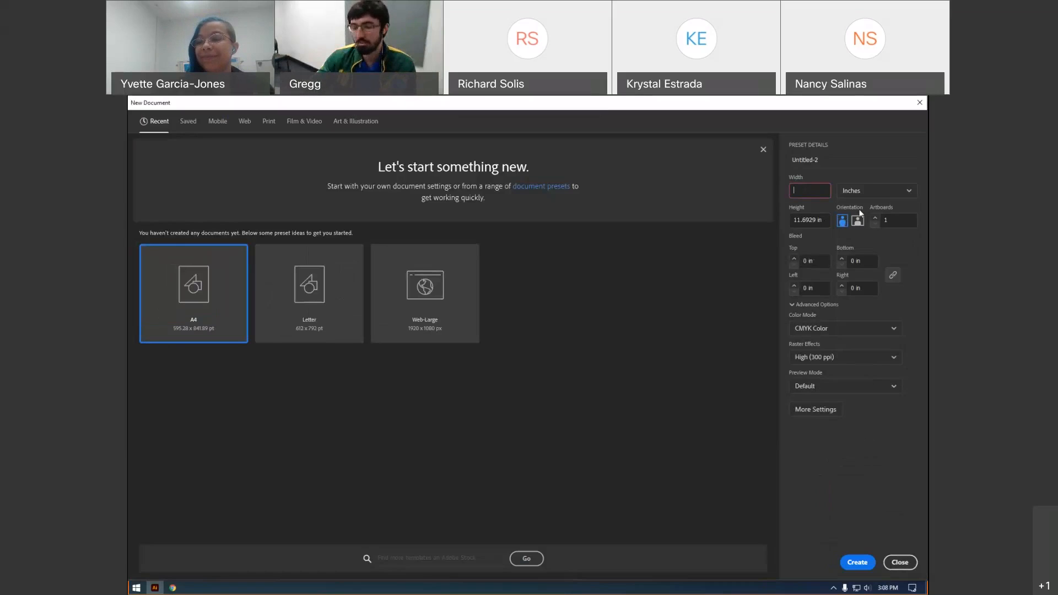
pyautogui.click(856, 220)
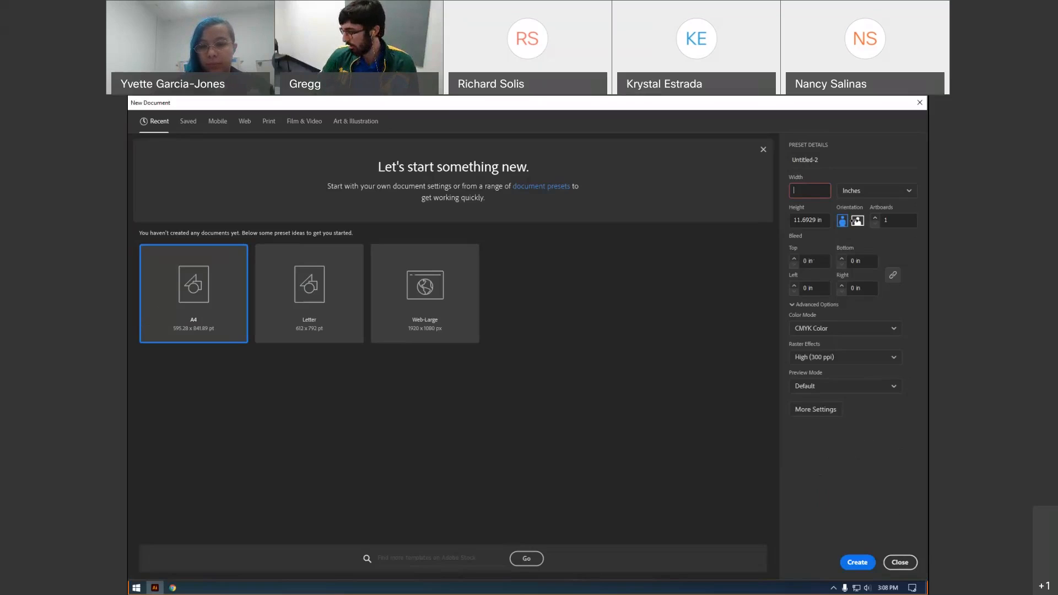
pyautogui.write('24')
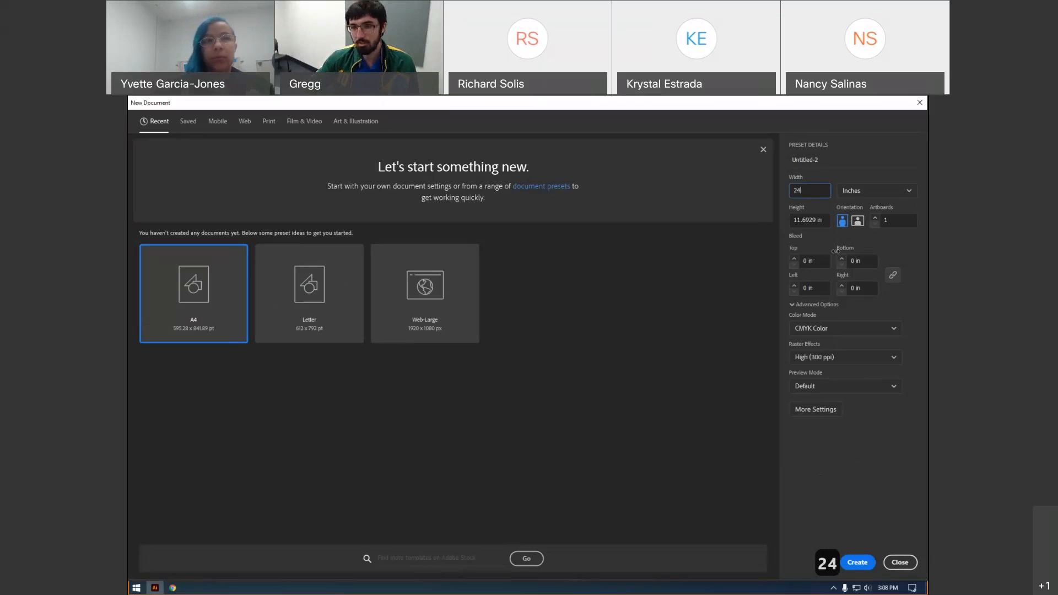
# Set the new document's height to 18 inches
pyautogui.click(824, 221)
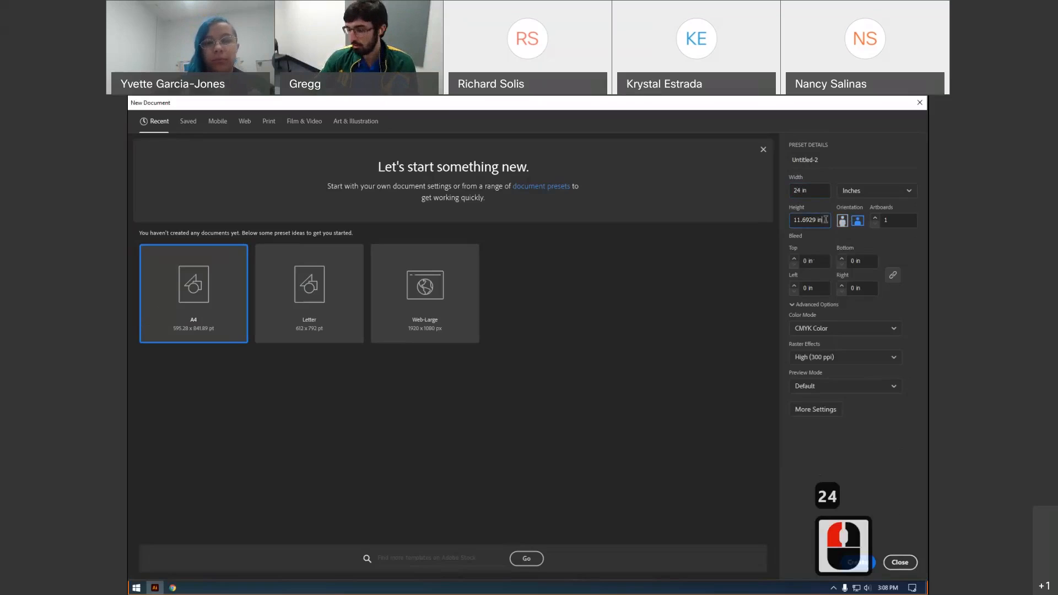
pyautogui.press('BackSpace')
pyautogui.press('BackSpace')
pyautogui.press('BackSpace')
pyautogui.press('BackSpace')
pyautogui.press('BackSpace')
pyautogui.press('BackSpace')
pyautogui.press('BackSpace')
pyautogui.press('BackSpace')
pyautogui.press('BackSpace')
pyautogui.press('BackSpace')
pyautogui.press('BackSpace')
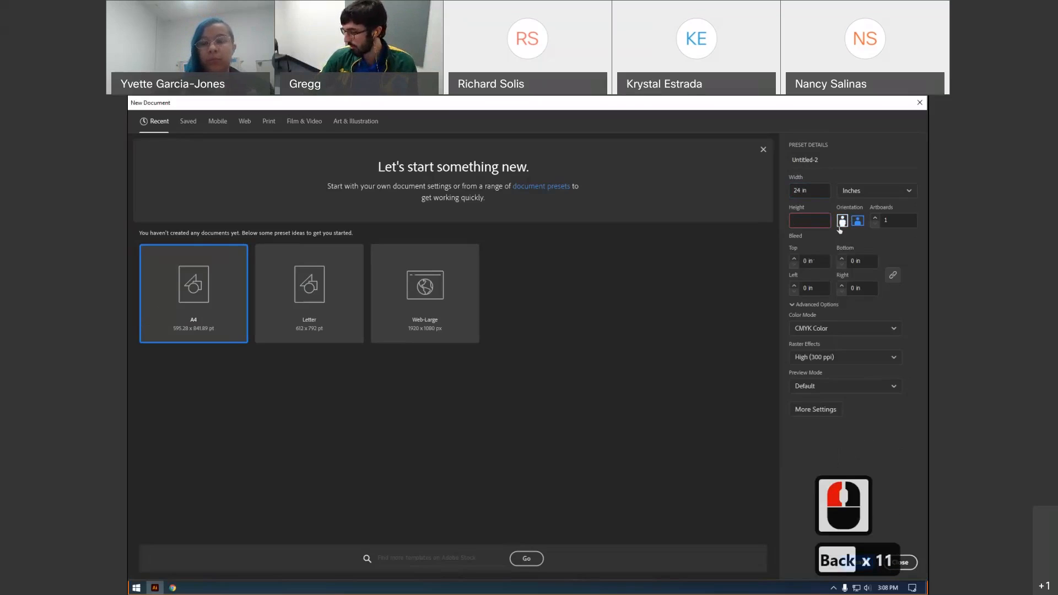
pyautogui.write('18')
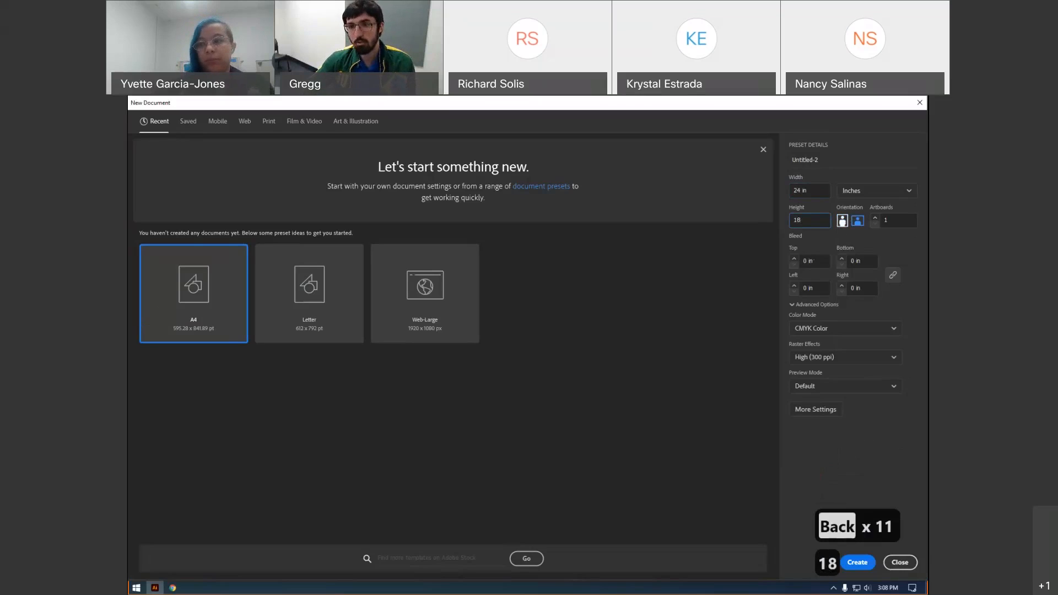
pyautogui.click(796, 247)
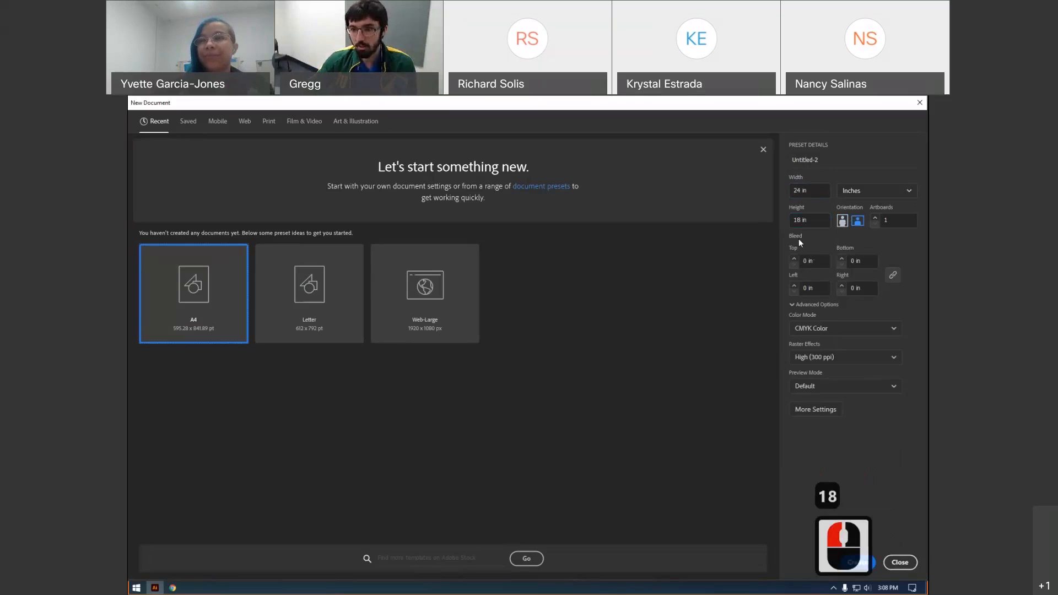
# Create the new document with the entered artboard size, keeping one artboard and CMYK colour
pyautogui.scroll(-1, 840, 348)
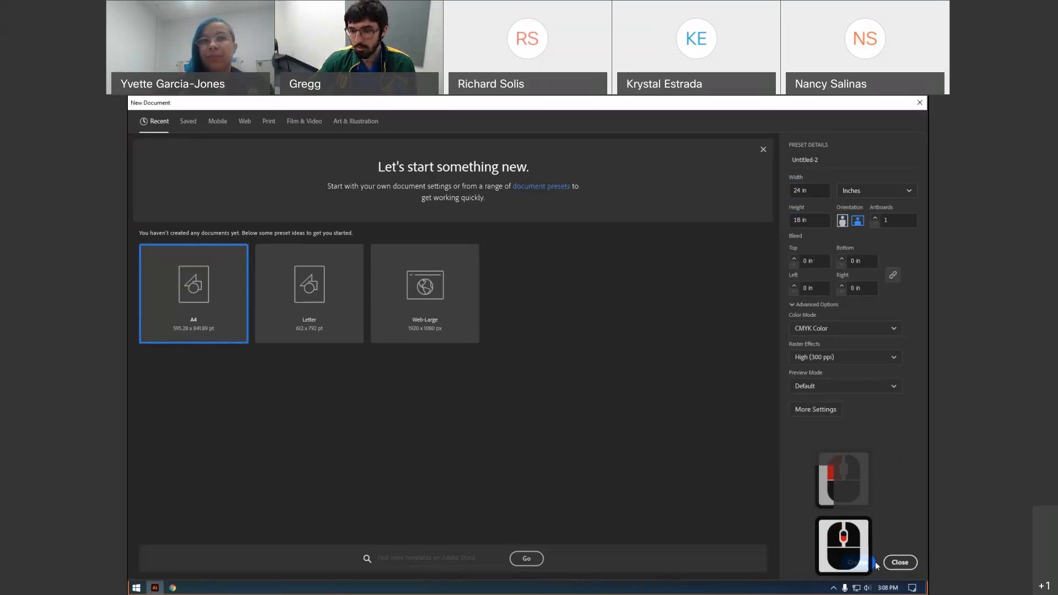
pyautogui.click(859, 562)
pyautogui.scroll(-2, 489, 314)
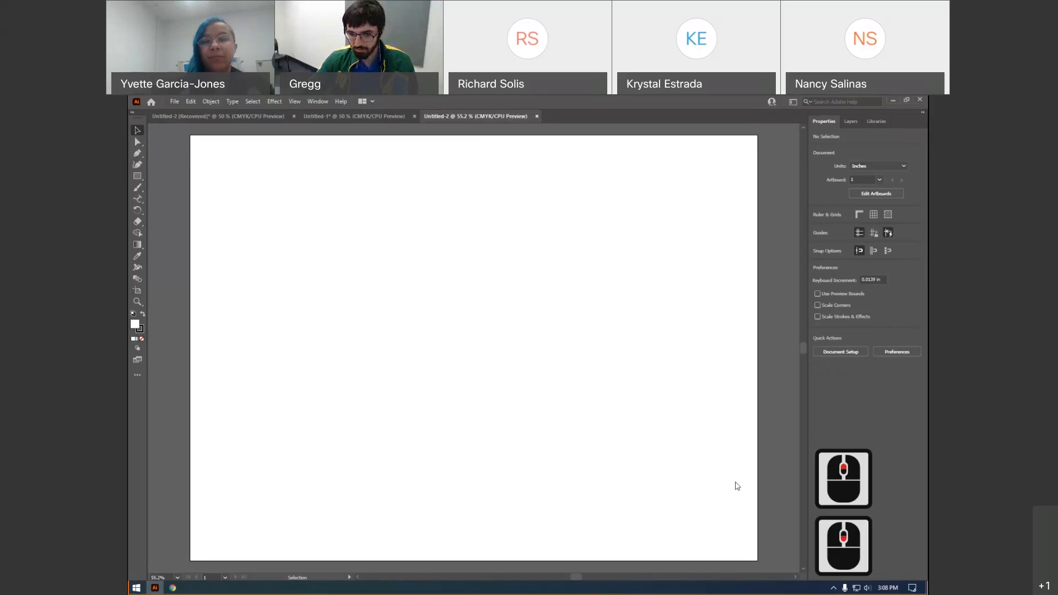
pyautogui.click(742, 461)
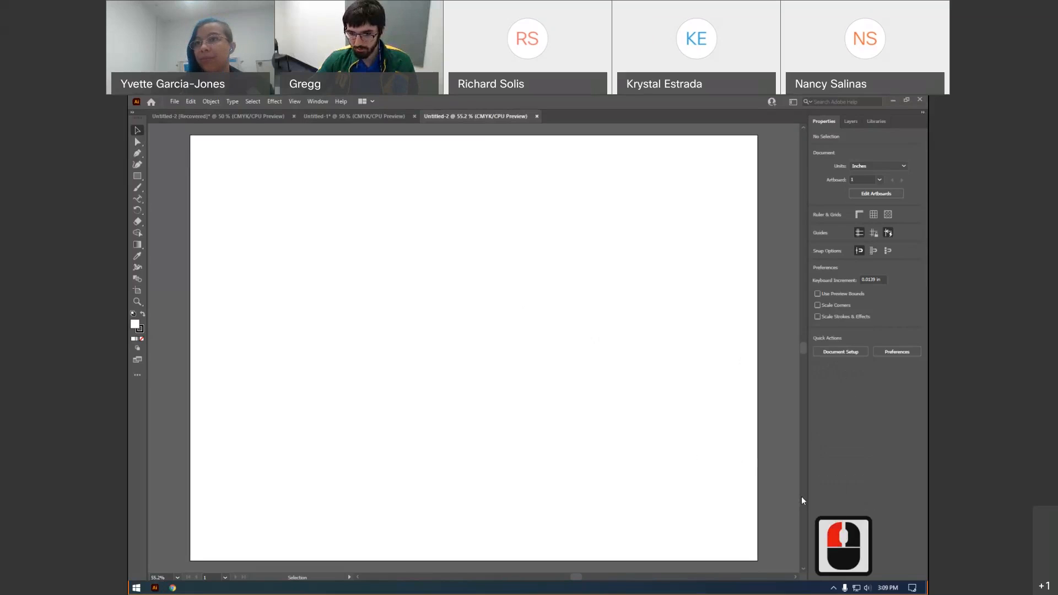
pyautogui.click(804, 501)
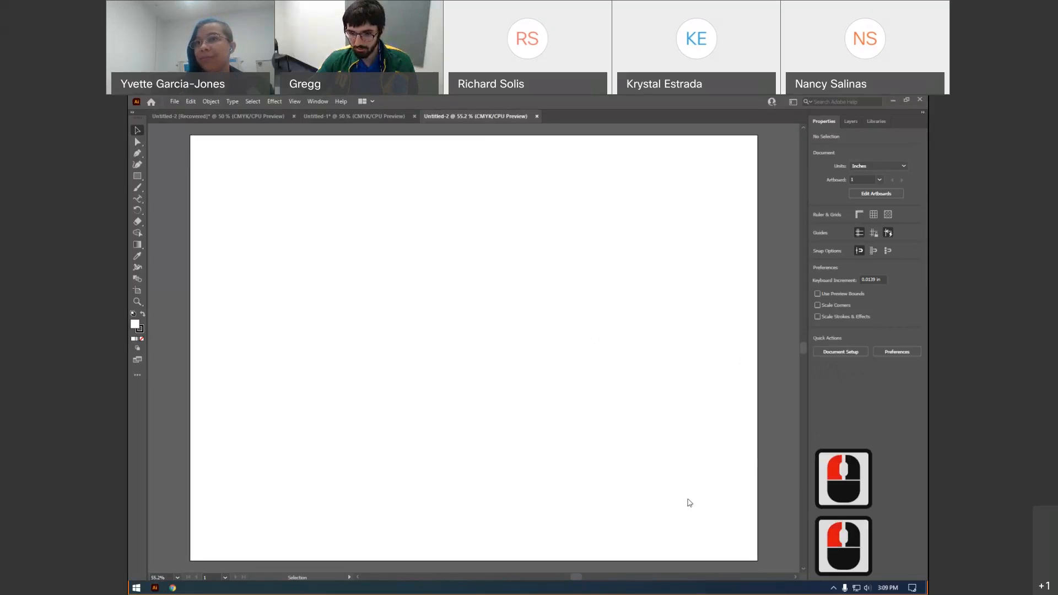
pyautogui.click(681, 501)
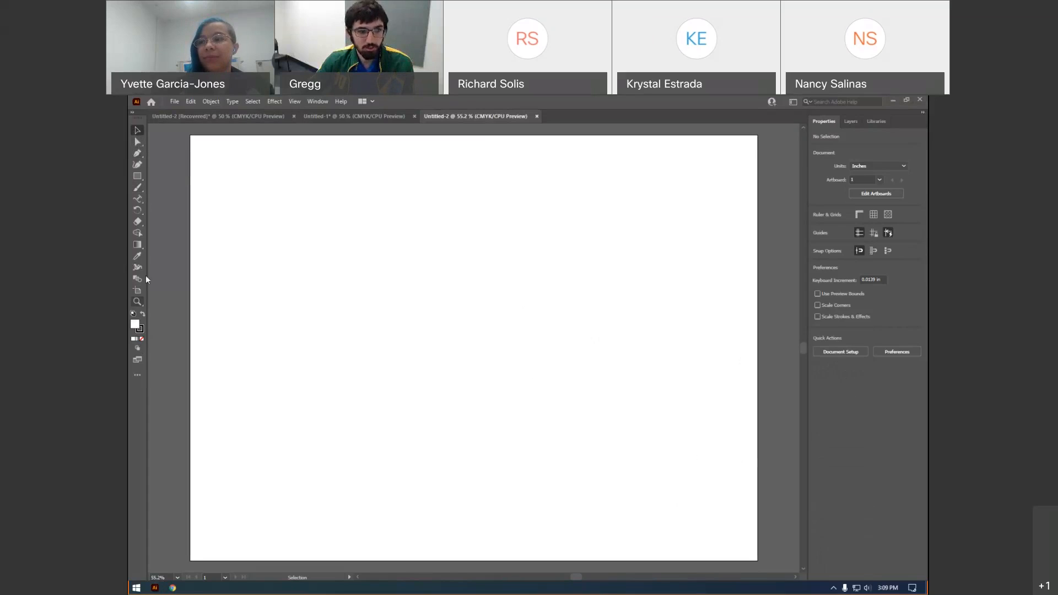
pyautogui.click(138, 144)
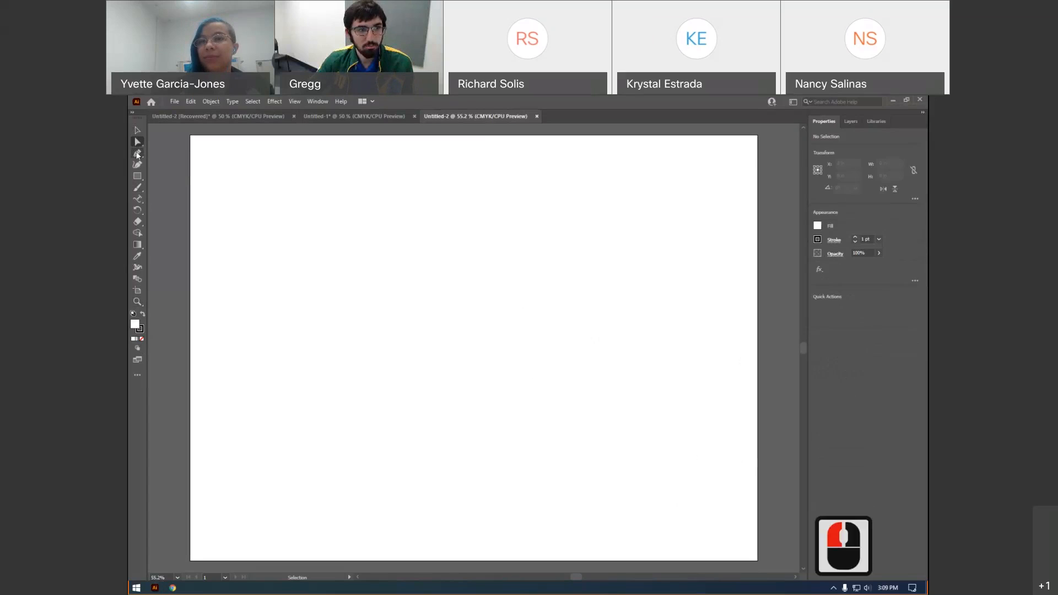
pyautogui.click(138, 129)
pyautogui.click(241, 163)
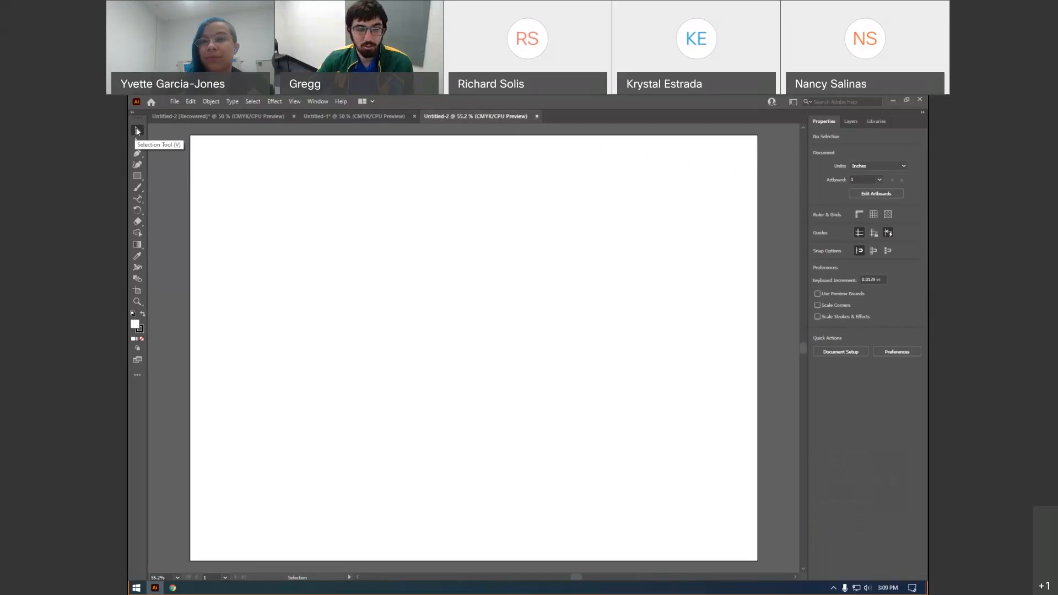
# Draw a rectangle about 10.7 by 6.2 inches on the artboard and try moving it with the Selection tool
pyautogui.click(137, 176)
pyautogui.moveTo(251, 180); pyautogui.dragTo(503, 327)
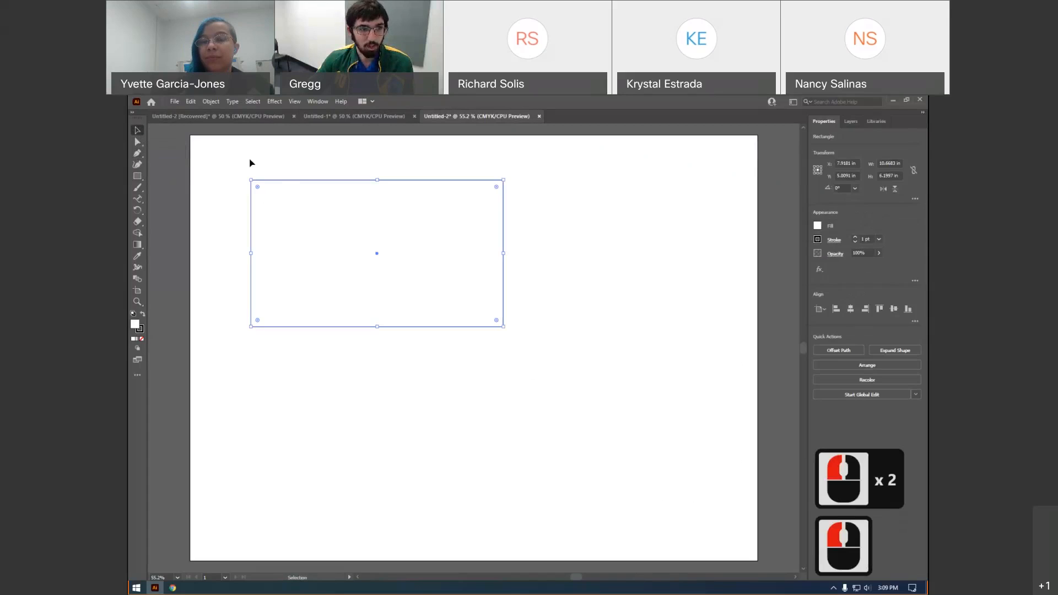
pyautogui.moveTo(281, 179); pyautogui.dragTo(389, 215)
pyautogui.moveTo(528, 262); pyautogui.dragTo(607, 262)
# Delete the moved rectangle and draw a new one about 9.8 by 5.5 inches in the artboard's upper left area
pyautogui.press('Delete')
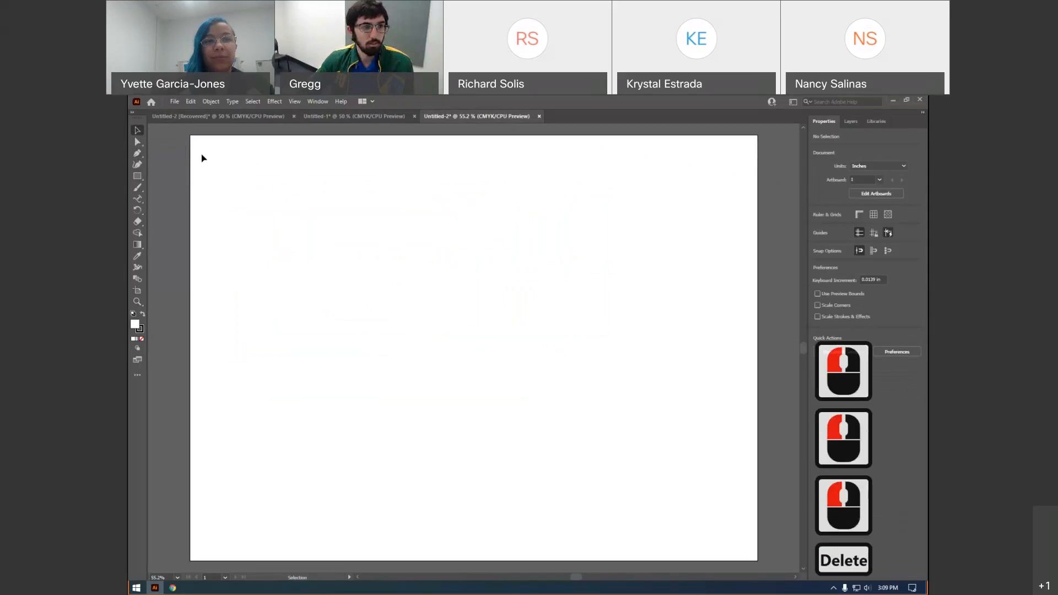
pyautogui.click(143, 174)
pyautogui.moveTo(263, 172); pyautogui.dragTo(494, 302)
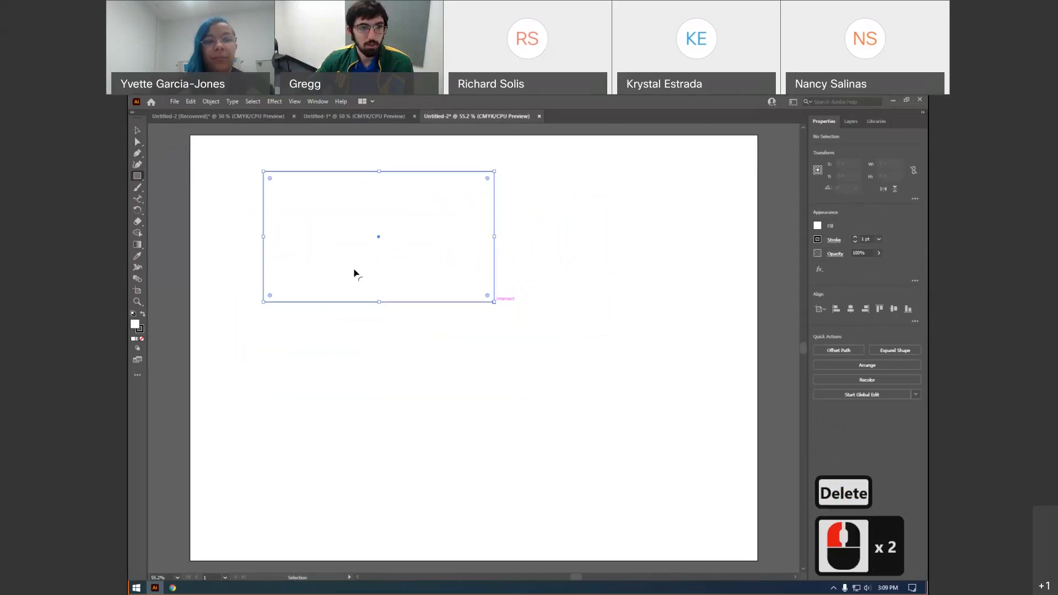
# Reshape the rectangle into an irregular quadrilateral by repositioning its corner anchor points individually with the Direct Selection tool
pyautogui.click(137, 143)
pyautogui.click(137, 145)
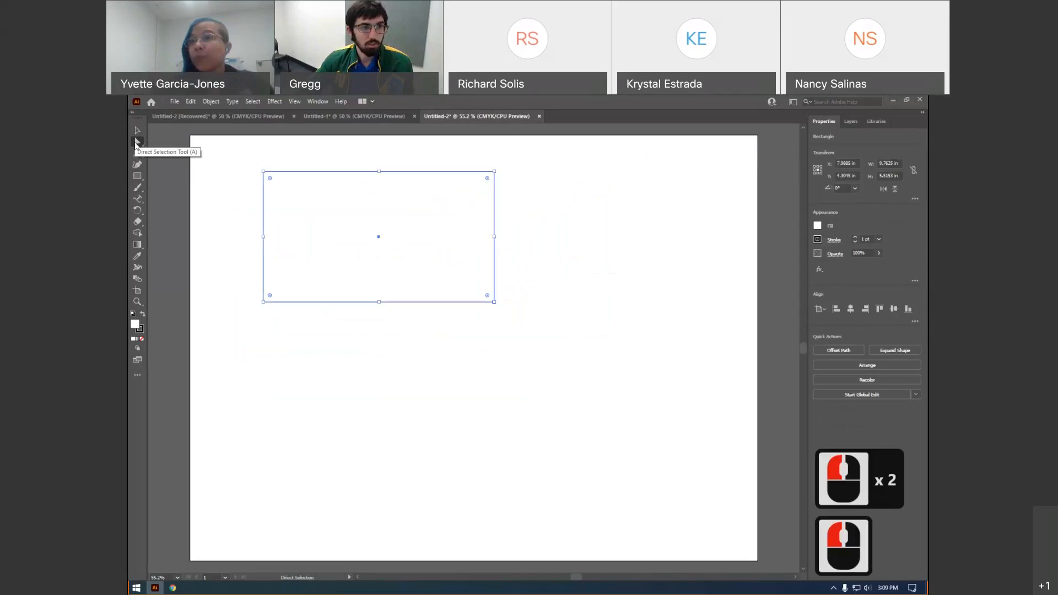
pyautogui.moveTo(495, 173); pyautogui.dragTo(504, 180)
pyautogui.click(504, 179)
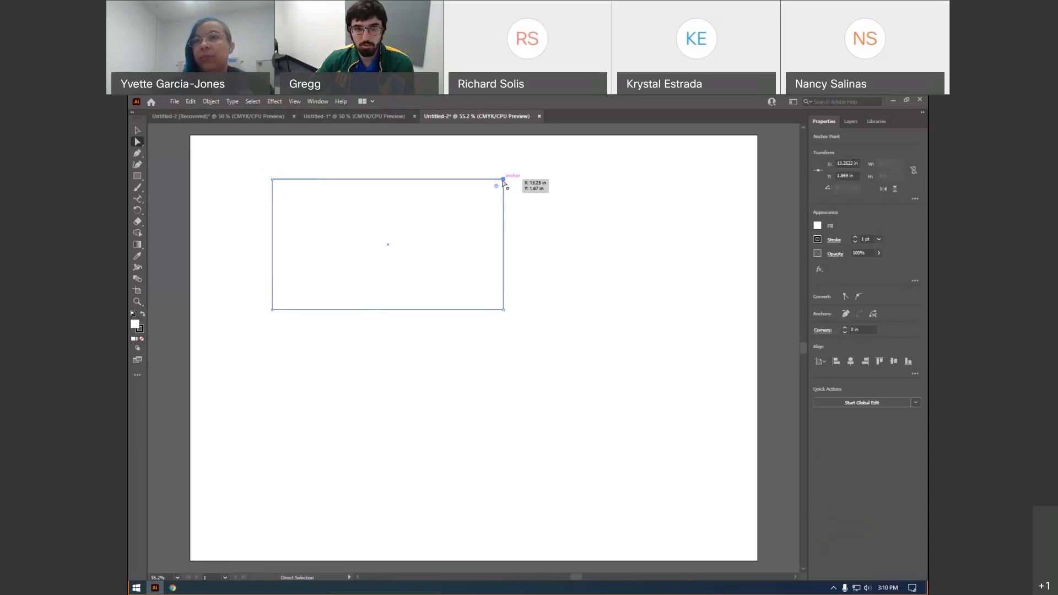
pyautogui.moveTo(503, 180); pyautogui.dragTo(605, 179)
pyautogui.moveTo(503, 312); pyautogui.dragTo(536, 388)
pyautogui.moveTo(273, 182); pyautogui.dragTo(257, 142)
pyautogui.moveTo(272, 309); pyautogui.dragTo(237, 359)
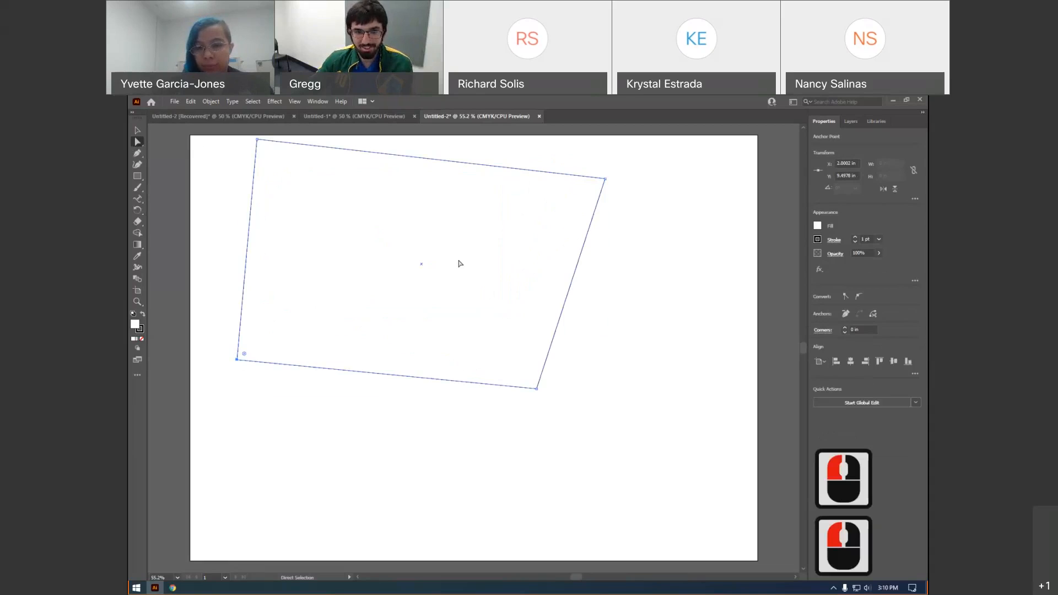
pyautogui.moveTo(256, 141); pyautogui.dragTo(267, 236)
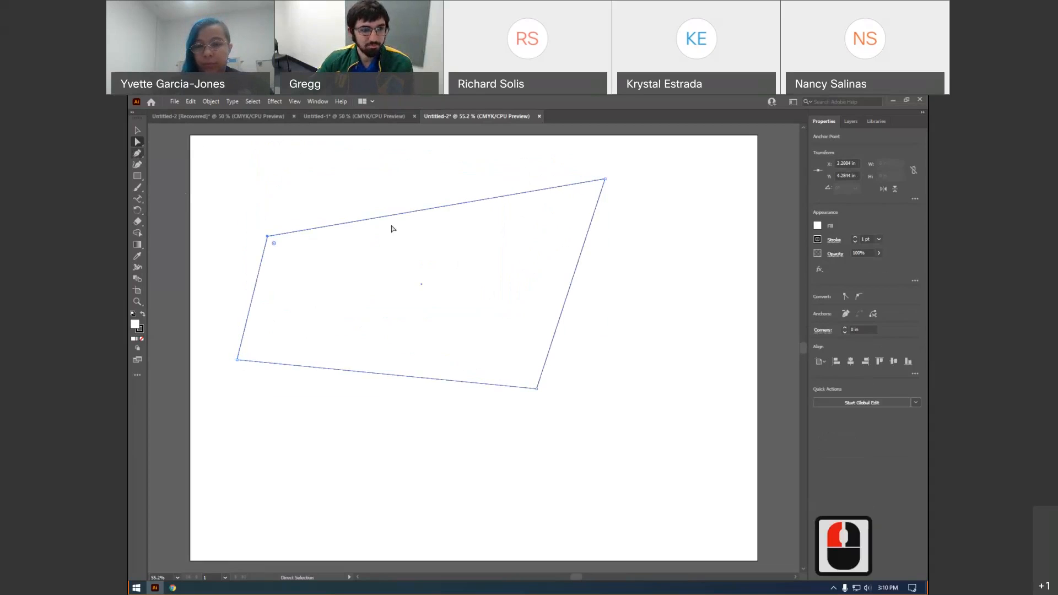
# Move the whole quadrilateral slightly with the Selection tool and delete it from the artboard
pyautogui.click(137, 177)
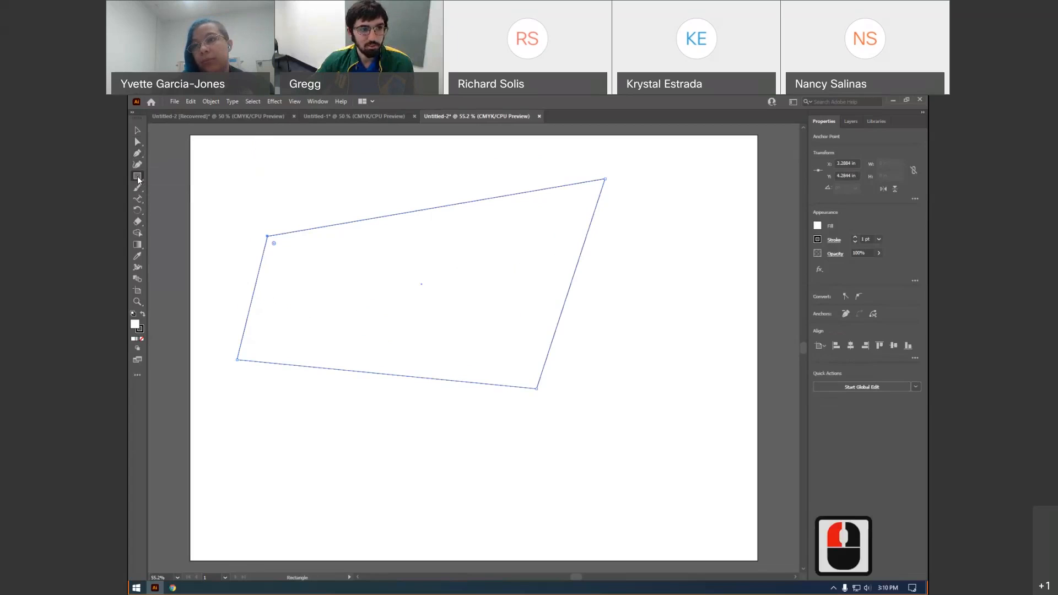
pyautogui.click(137, 131)
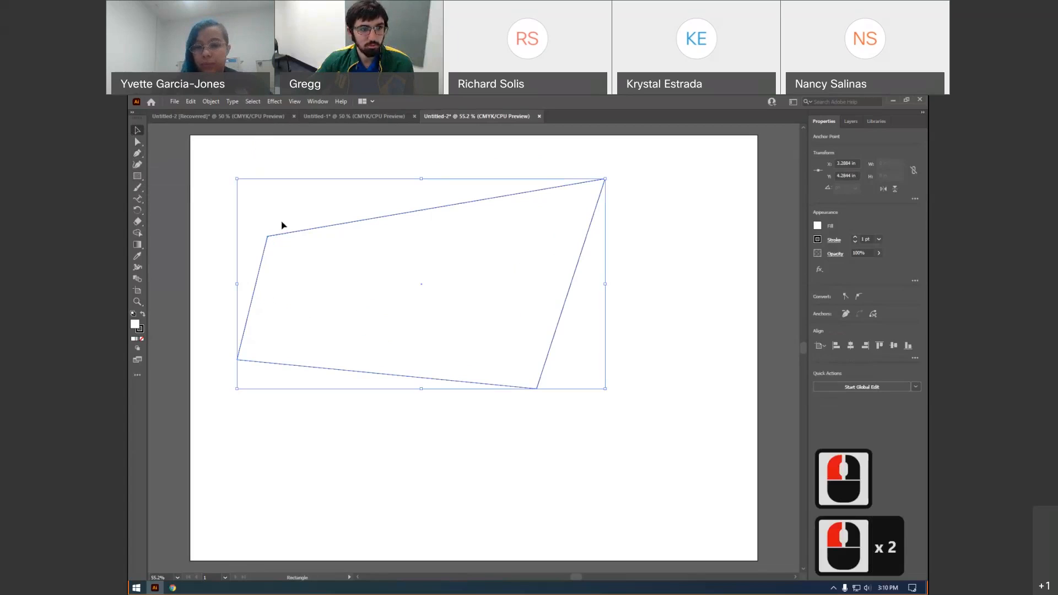
pyautogui.moveTo(308, 230); pyautogui.dragTo(325, 243)
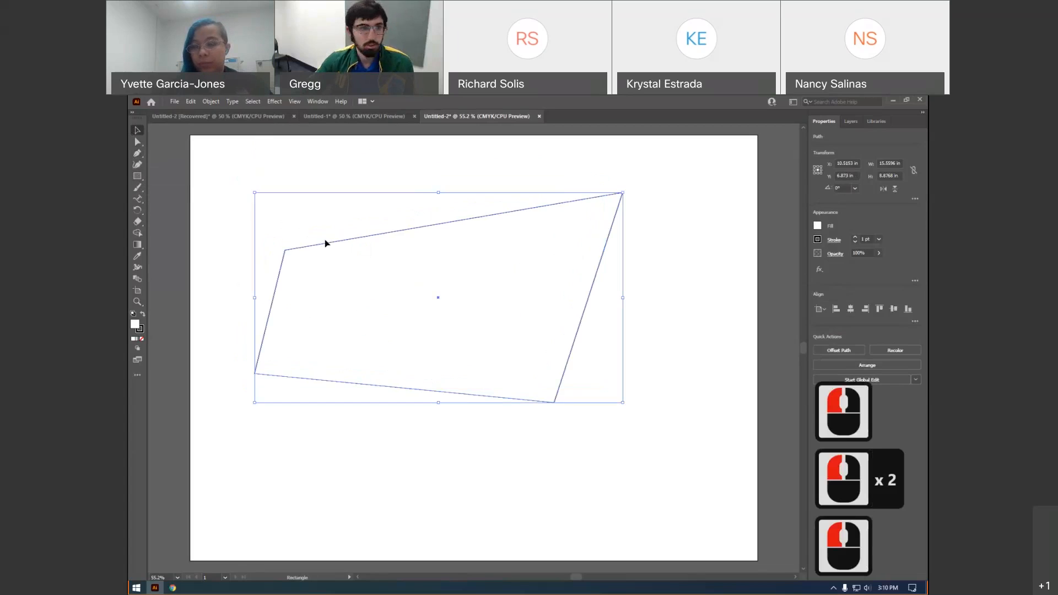
pyautogui.press('Delete')
# Draw a wide ellipse about 14.3 by 5.6 inches across the upper half of the artboard
pyautogui.click(137, 176)
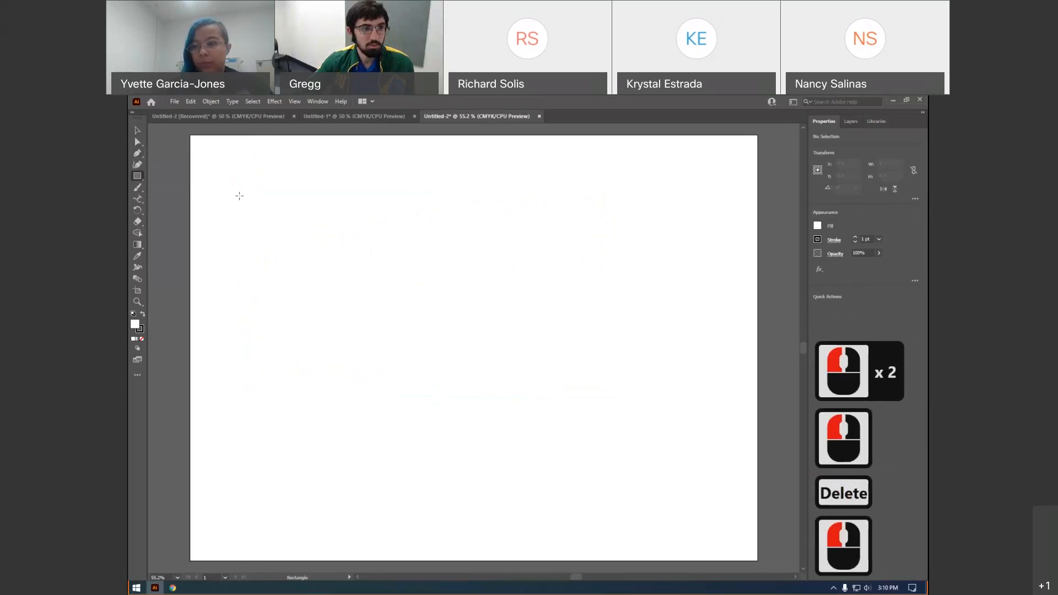
pyautogui.click(136, 178)
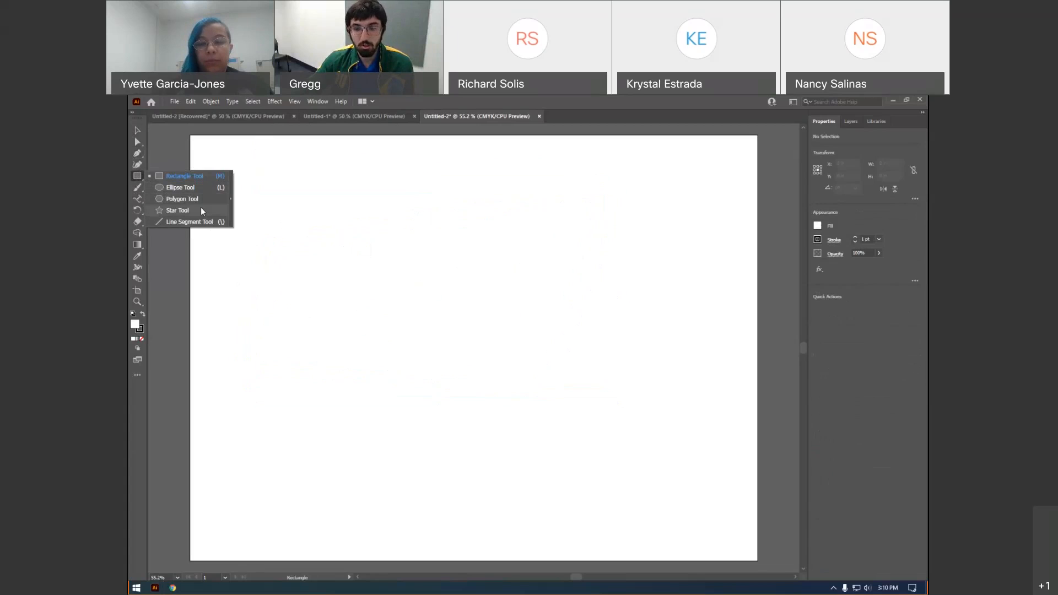
pyautogui.click(191, 188)
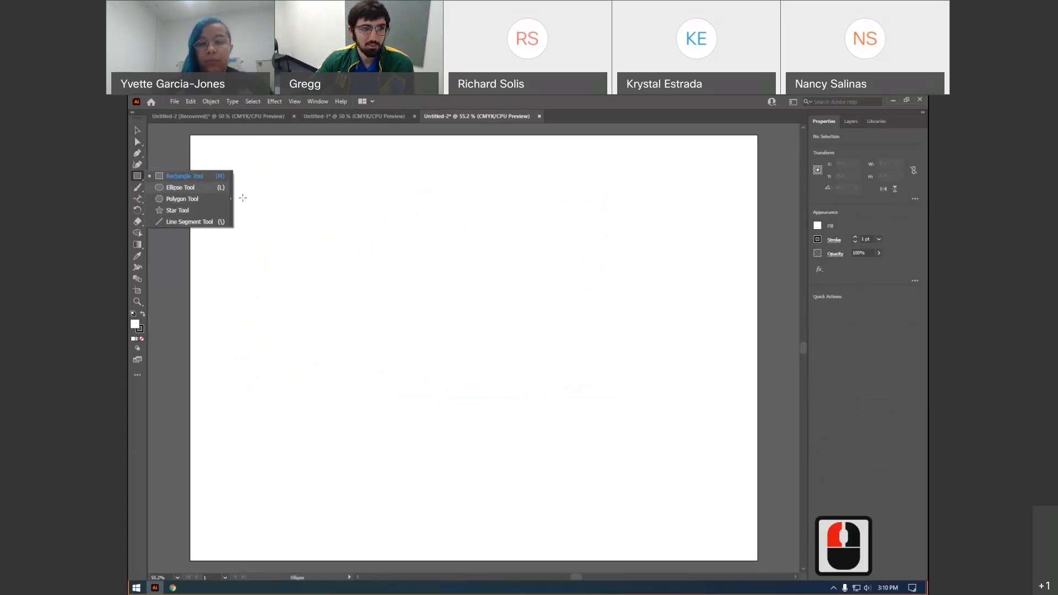
pyautogui.moveTo(250, 189)
pyautogui.mouseDown()
pyautogui.moveTo(538, 259)
pyautogui.moveTo(588, 321)
pyautogui.mouseUp()
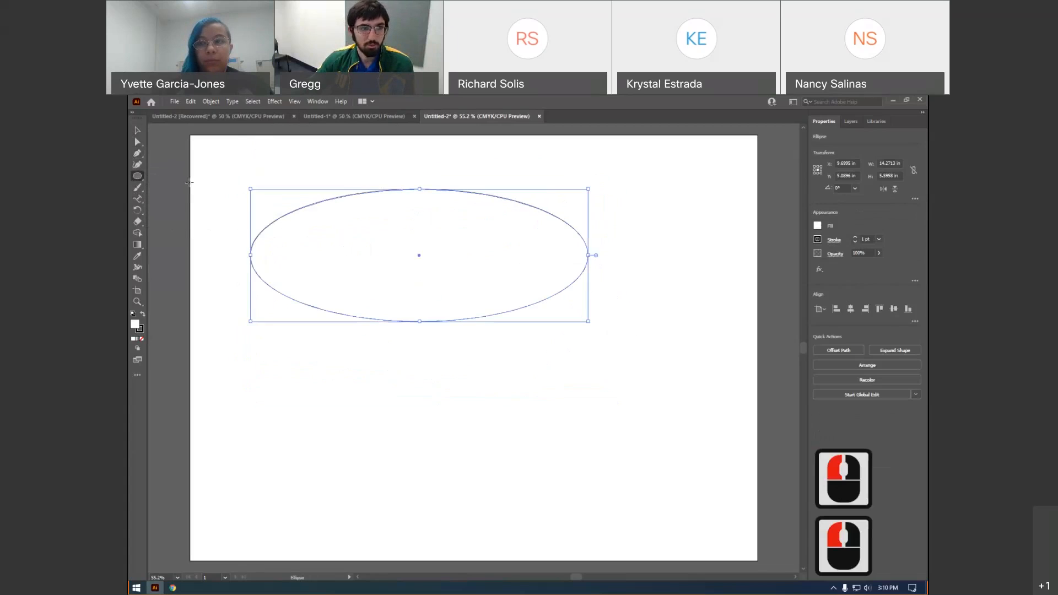
# Add a six-sided polygon with a 0.6944 in radius inside the ellipse, removing any stray polygon beside it
pyautogui.click(138, 177)
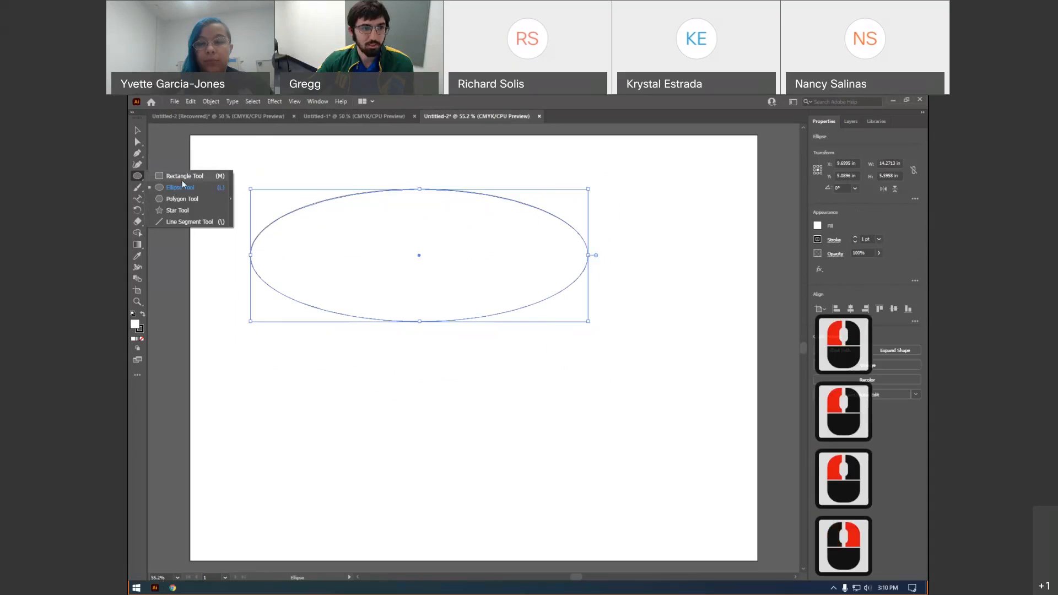
pyautogui.click(182, 199)
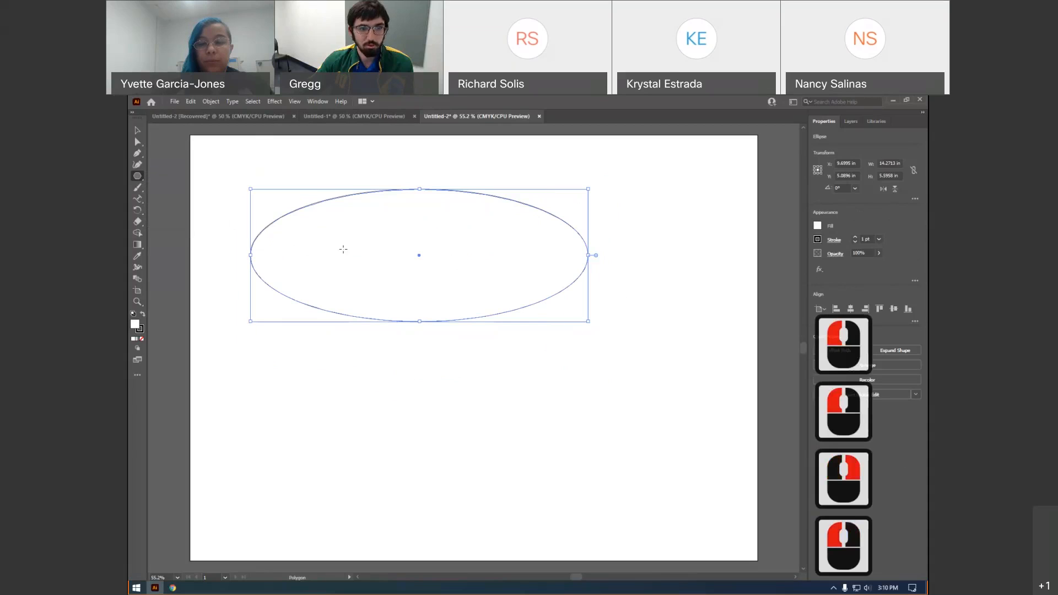
pyautogui.click(433, 275)
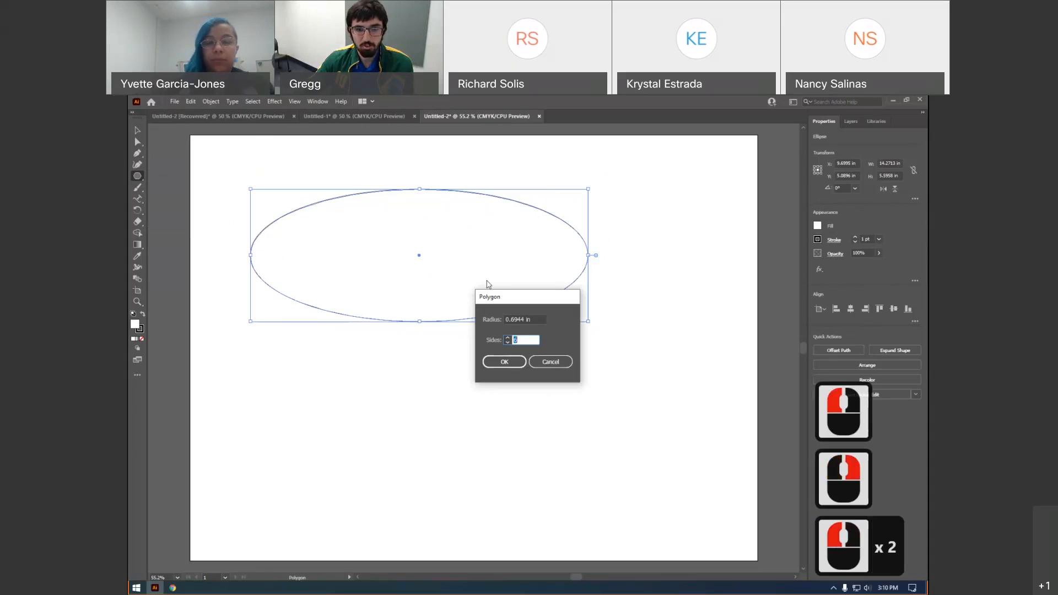
pyautogui.moveTo(514, 297); pyautogui.dragTo(473, 252)
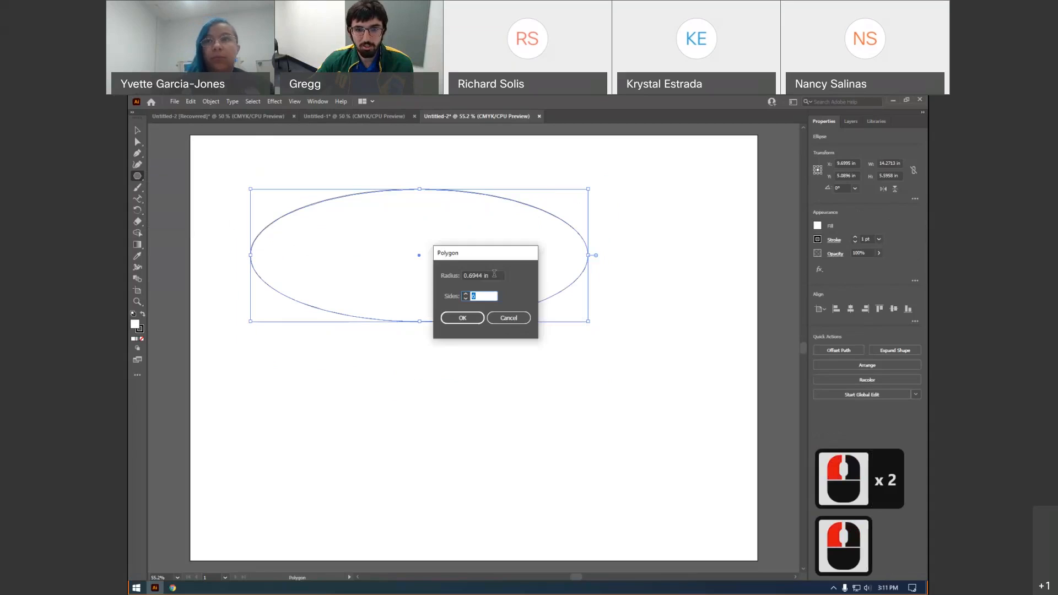
pyautogui.click(462, 318)
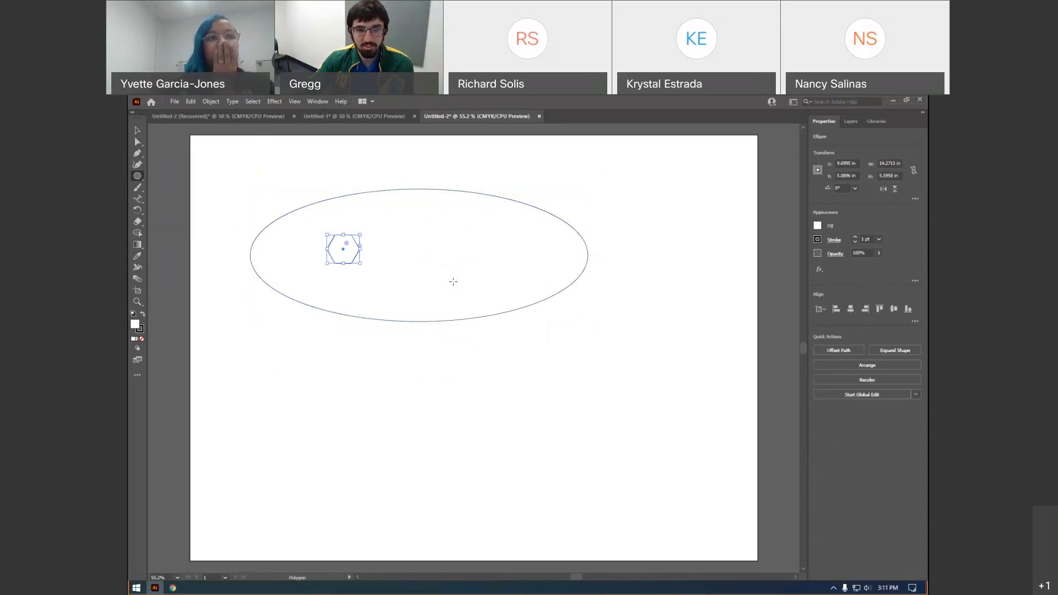
pyautogui.click(361, 264)
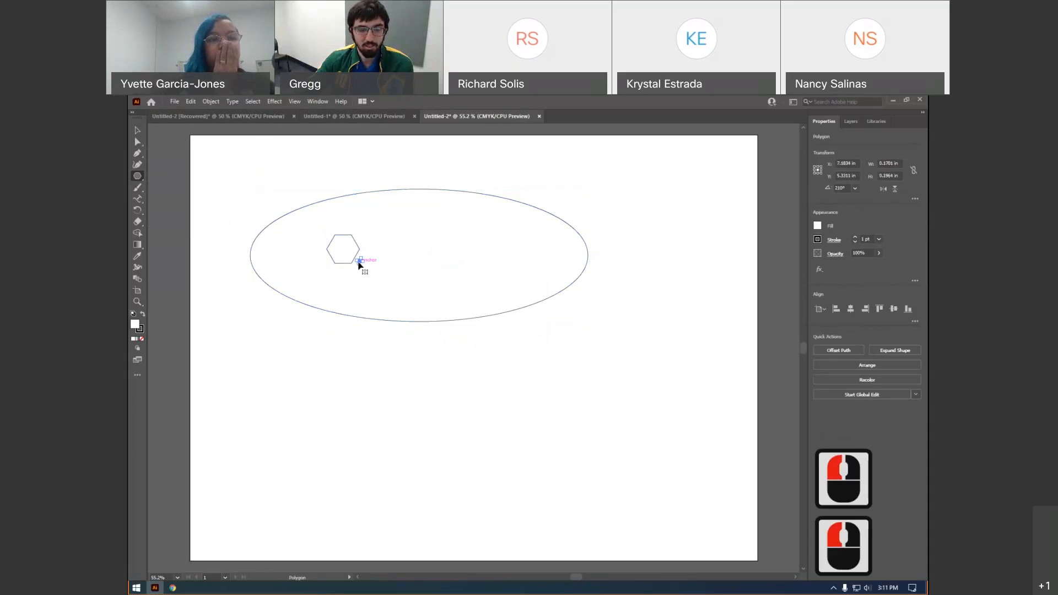
pyautogui.press('Delete')
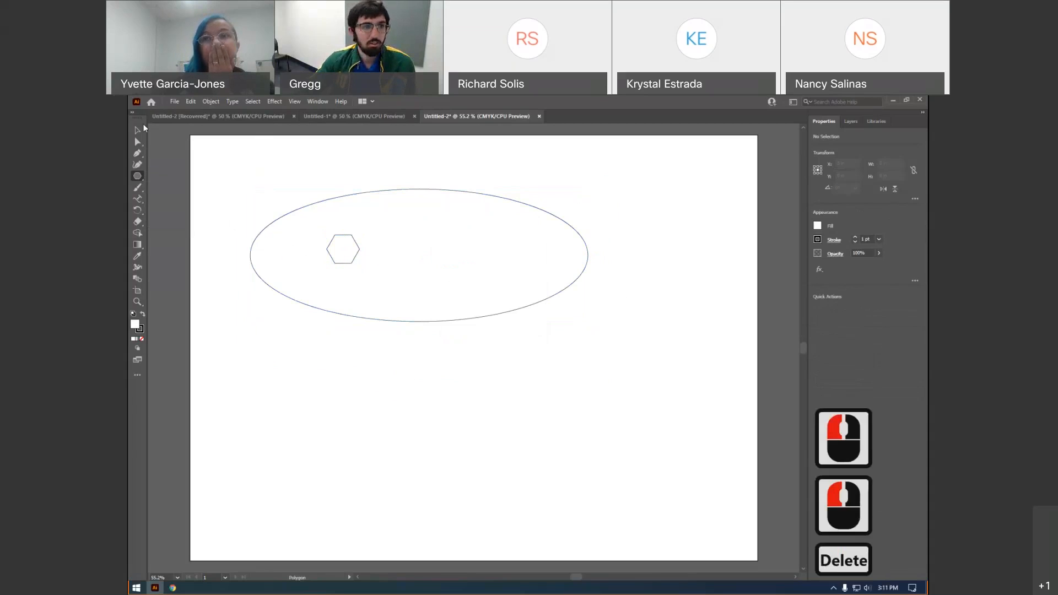
# Select the ellipse and fill it with a light blue swatch
pyautogui.click(137, 130)
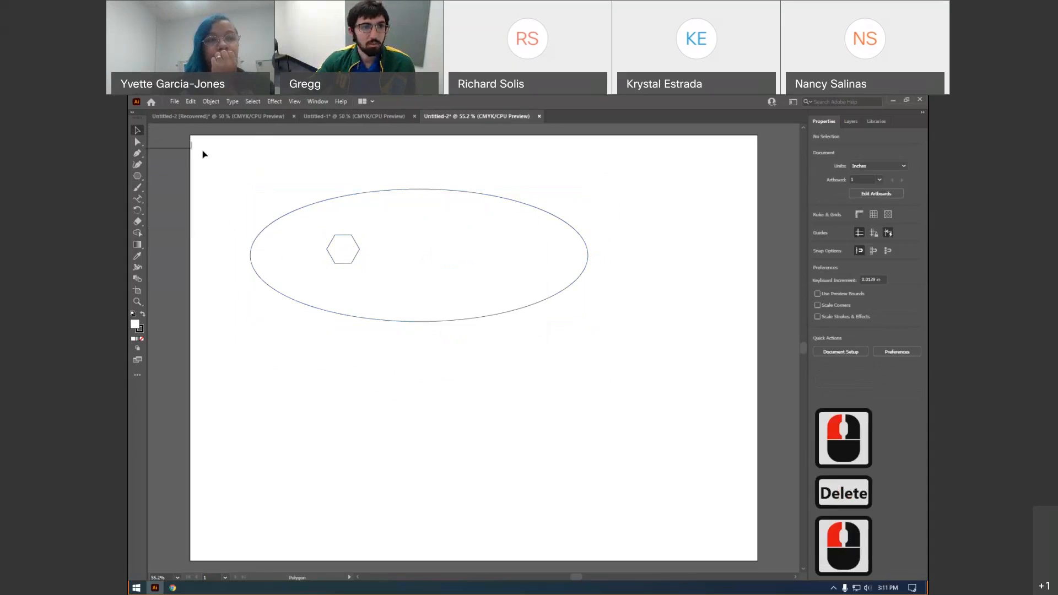
pyautogui.click(345, 193)
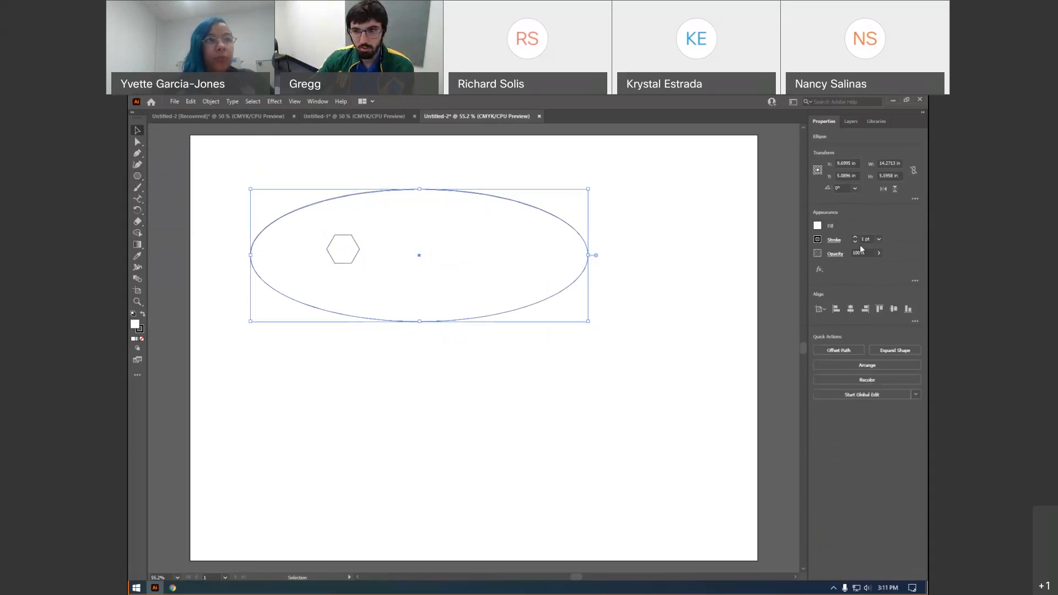
pyautogui.click(817, 227)
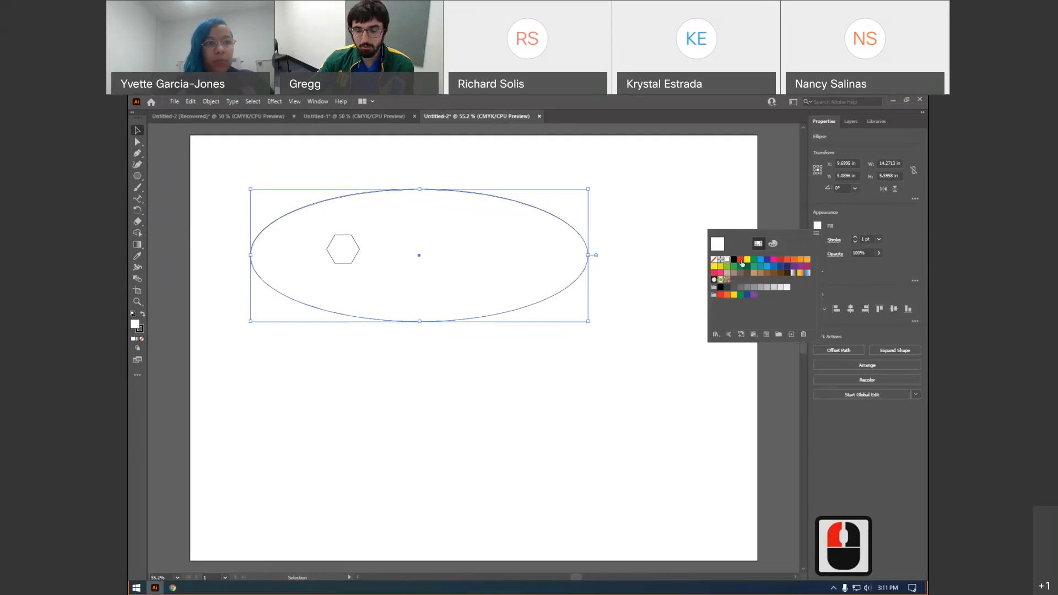
pyautogui.click(837, 226)
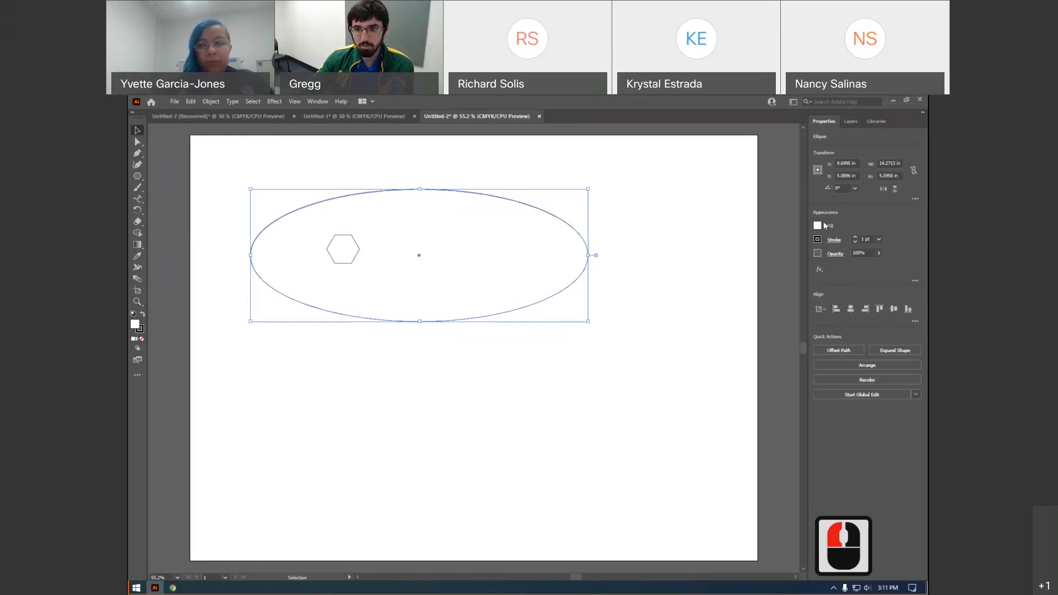
pyautogui.click(818, 226)
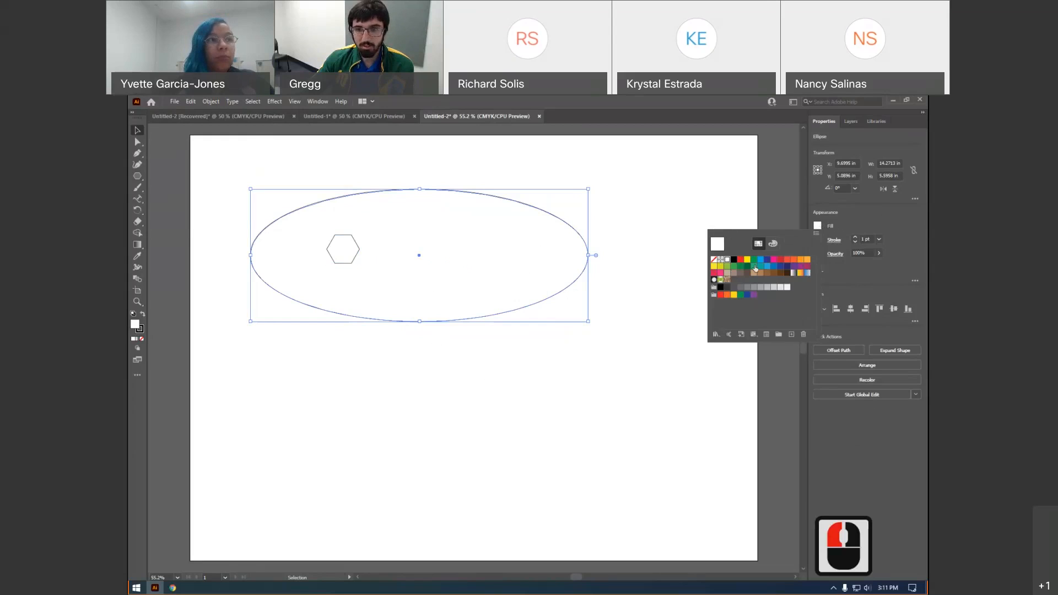
pyautogui.click(769, 268)
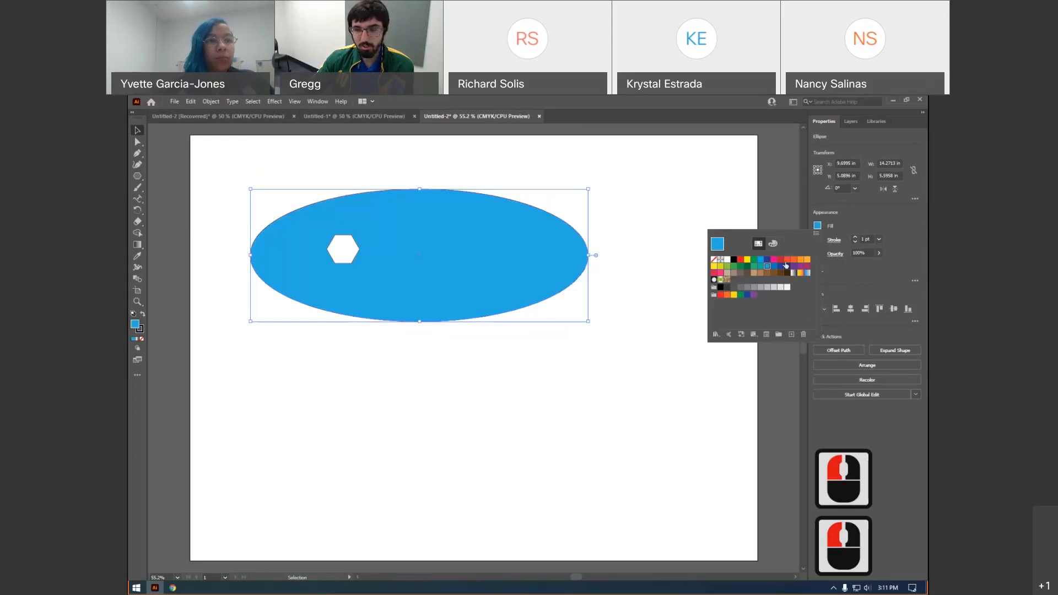
# Try orange, dark green and no fill on the ellipse, and settle on a medium green fill
pyautogui.doubleClick(802, 260)
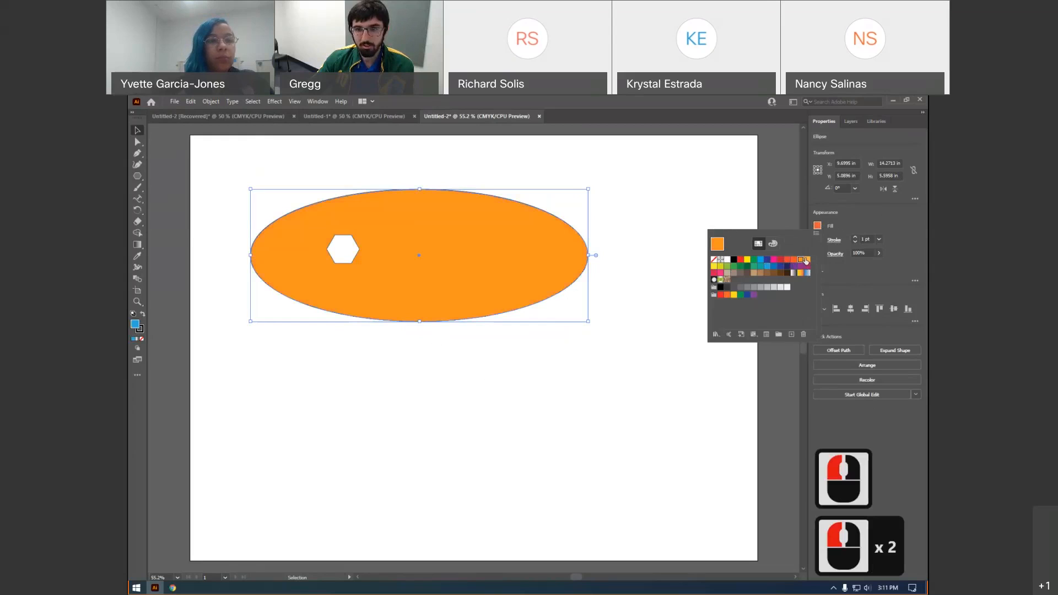
pyautogui.click(808, 266)
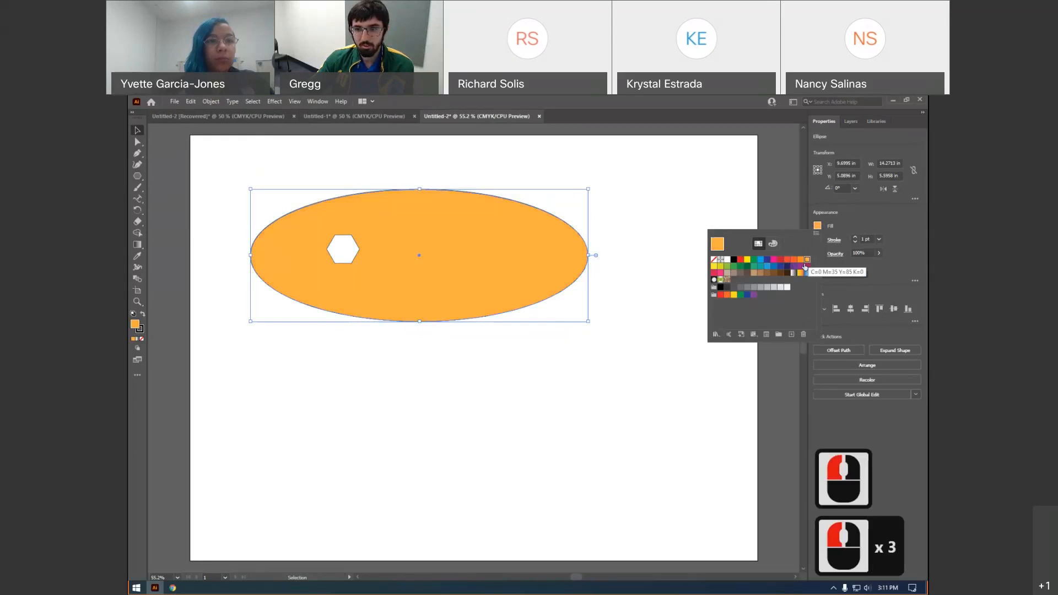
pyautogui.click(748, 266)
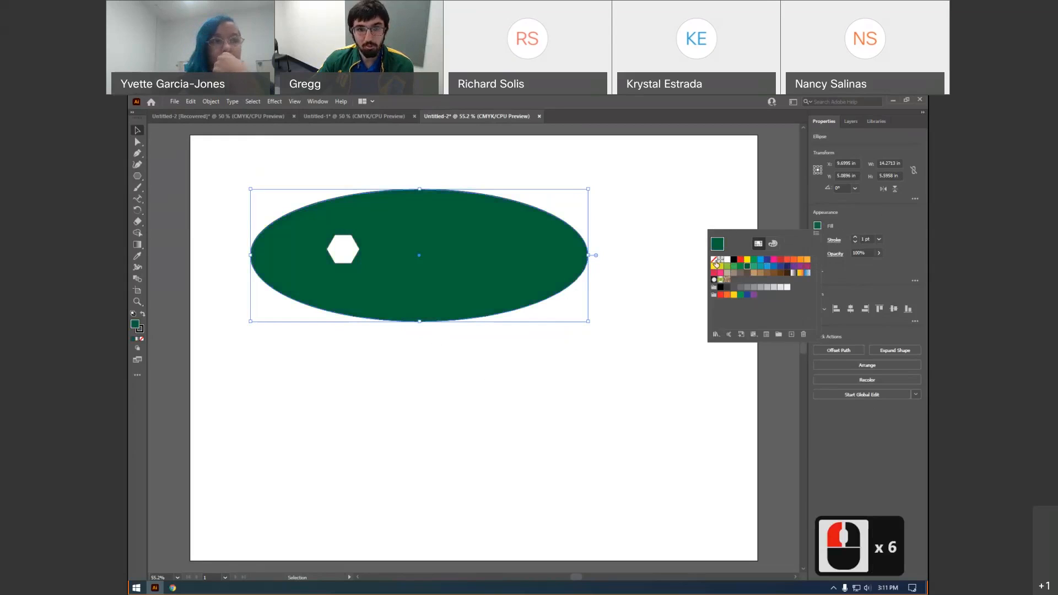
pyautogui.click(715, 261)
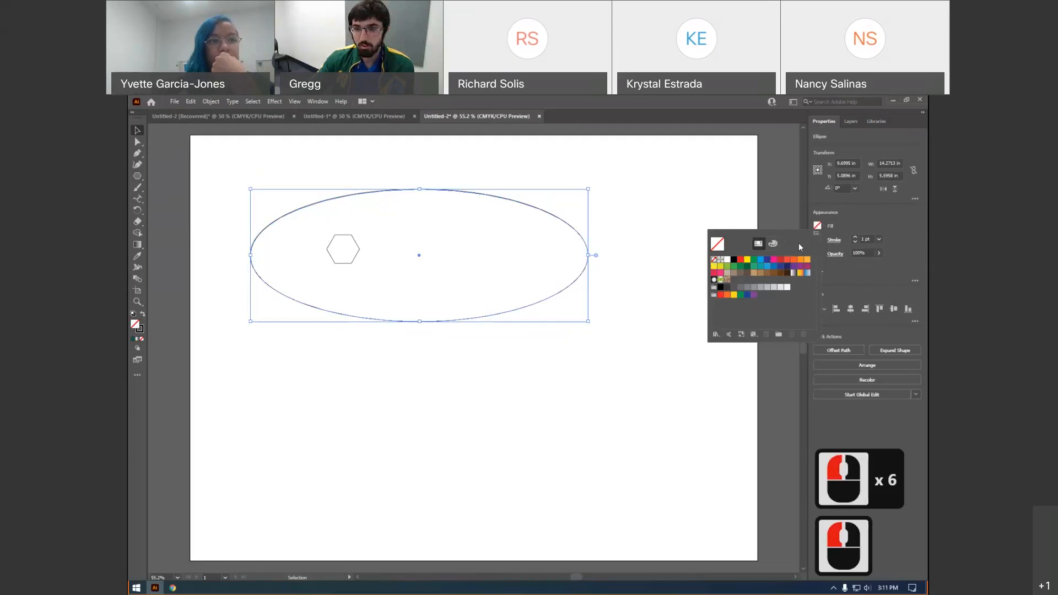
pyautogui.click(754, 260)
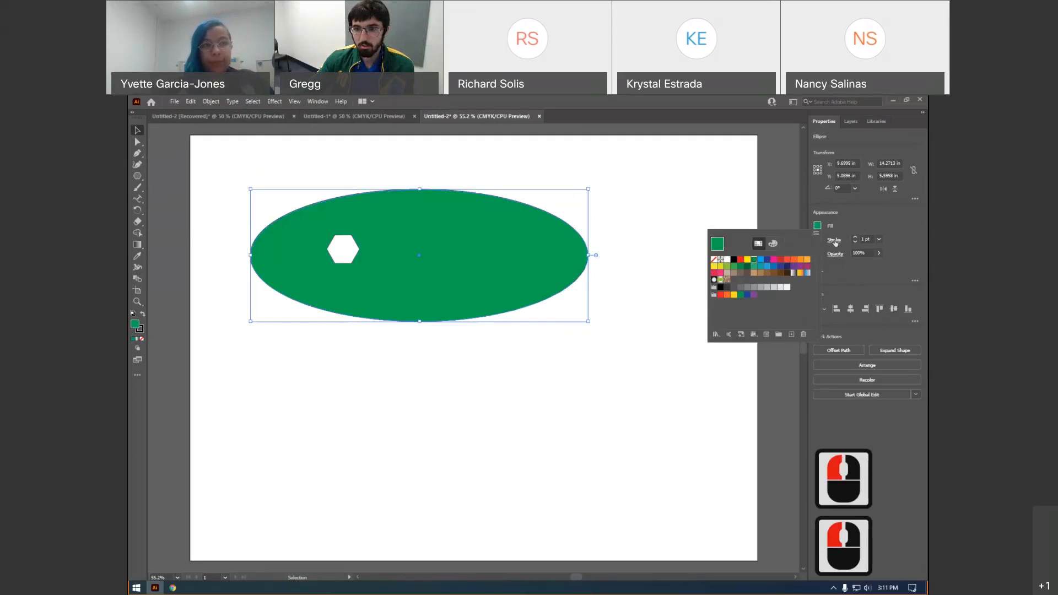
pyautogui.click(836, 242)
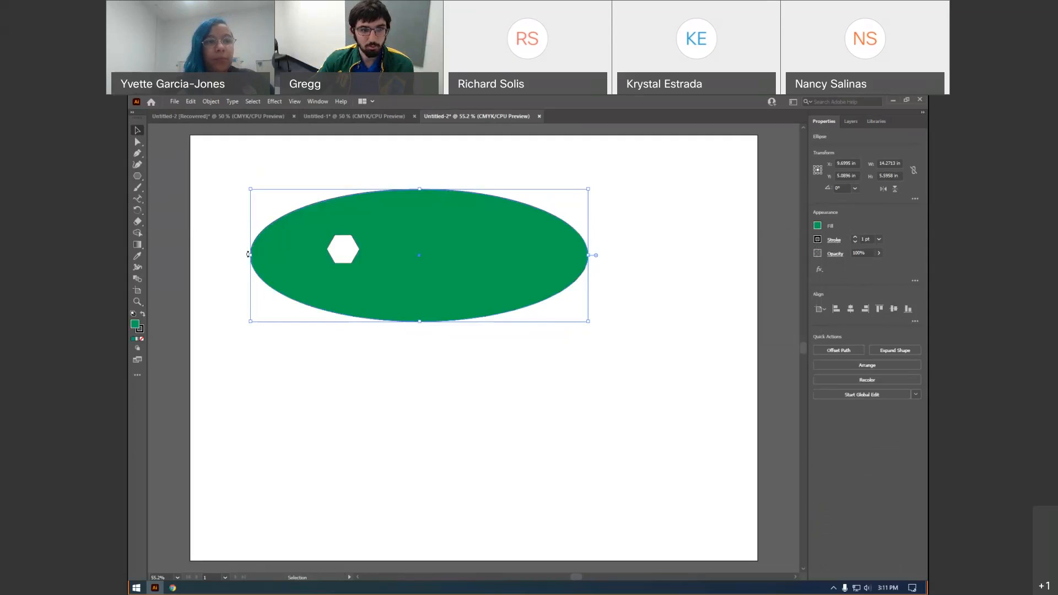
# Give the green ellipse a dark blue stroke, trying an 8 pt weight before setting it to 100 pt
pyautogui.click(818, 241)
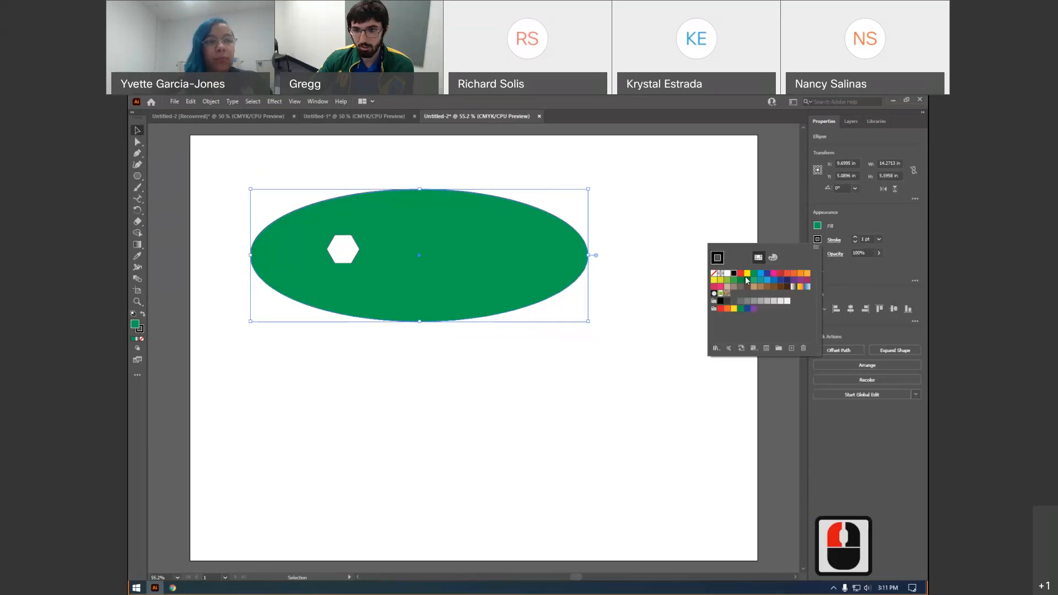
pyautogui.click(765, 277)
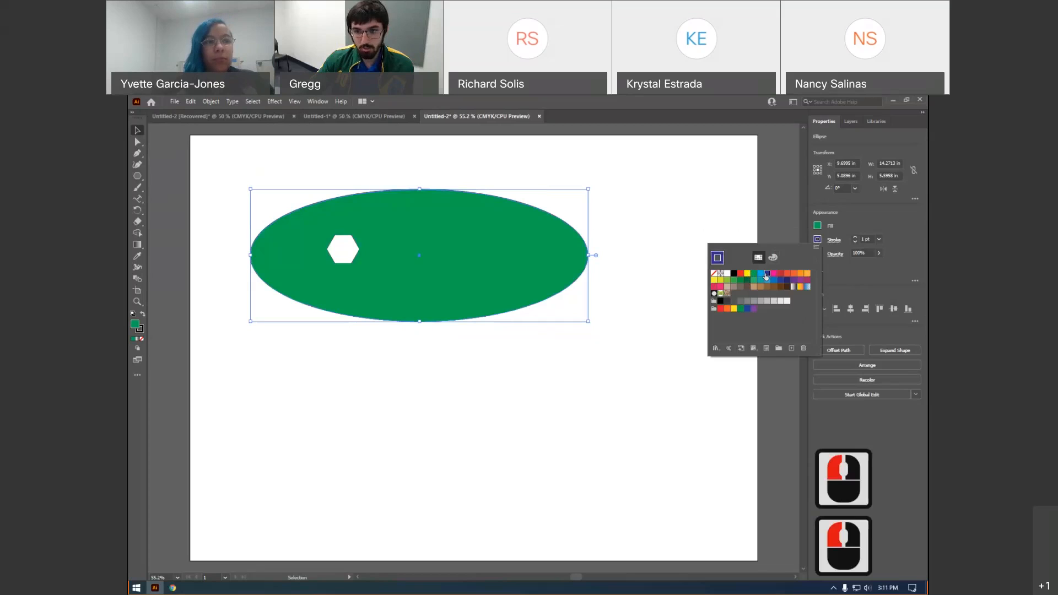
pyautogui.click(839, 244)
pyautogui.click(880, 239)
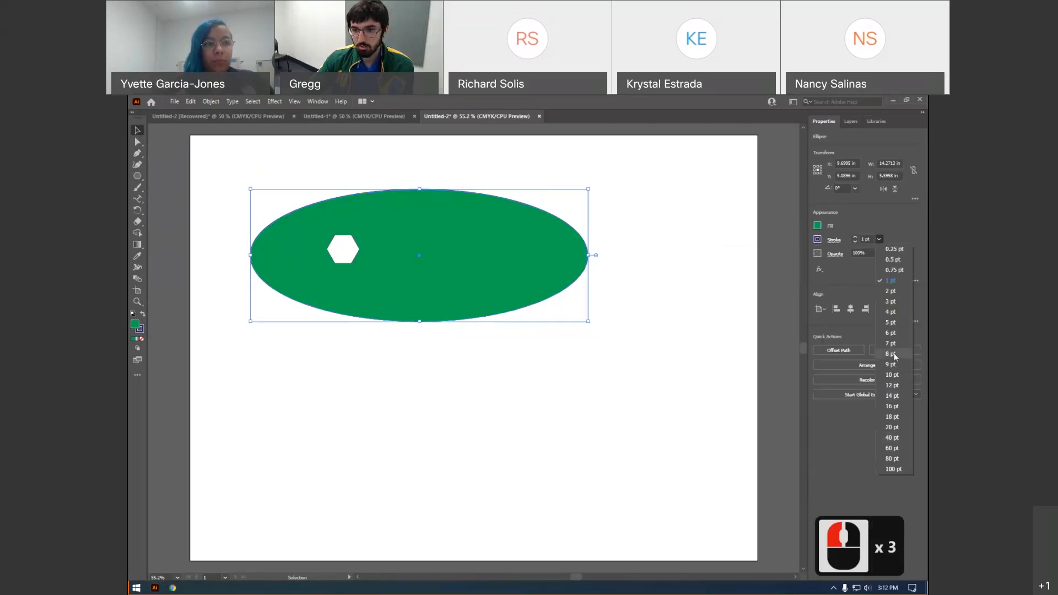
pyautogui.click(891, 354)
pyautogui.click(880, 240)
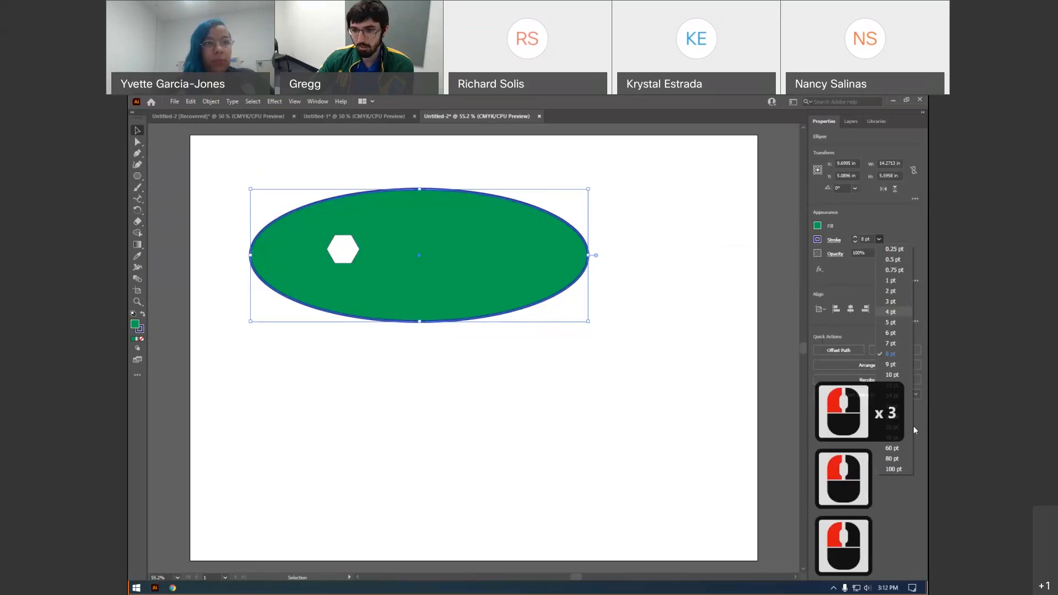
pyautogui.click(890, 469)
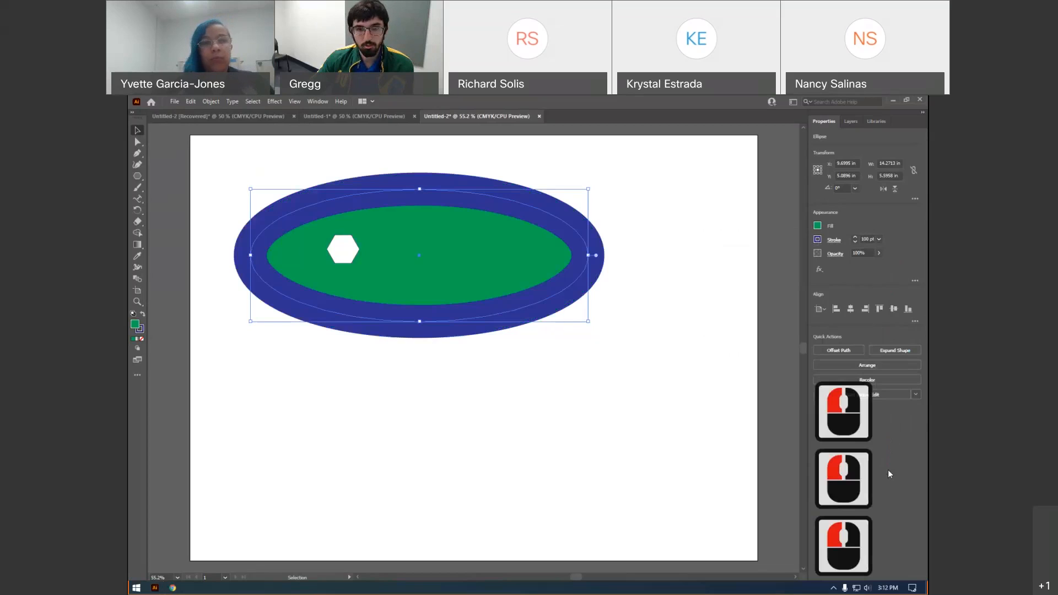
# Move the ellipse slightly up and to the left, and delete it from the artboard
pyautogui.moveTo(567, 227)
pyautogui.mouseDown()
pyautogui.moveTo(669, 239)
pyautogui.moveTo(556, 213)
pyautogui.mouseUp()
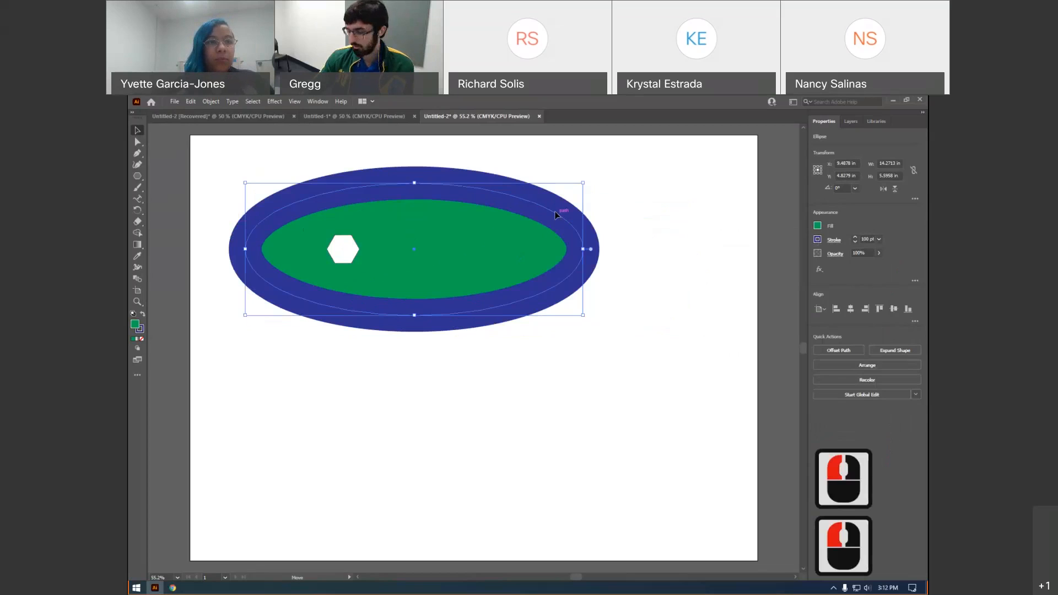
pyautogui.click(556, 214)
pyautogui.press('Delete')
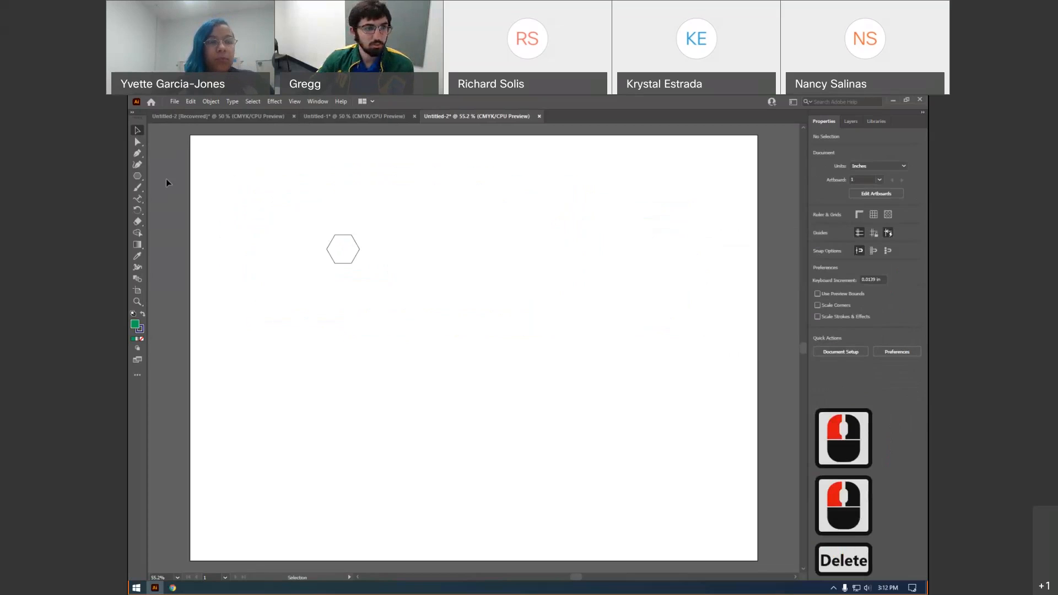
# Draw a downward-sloping line segment about 10.8 in wide and 3.1 in high above the hexagon, and delete it
pyautogui.rightClick(136, 177)
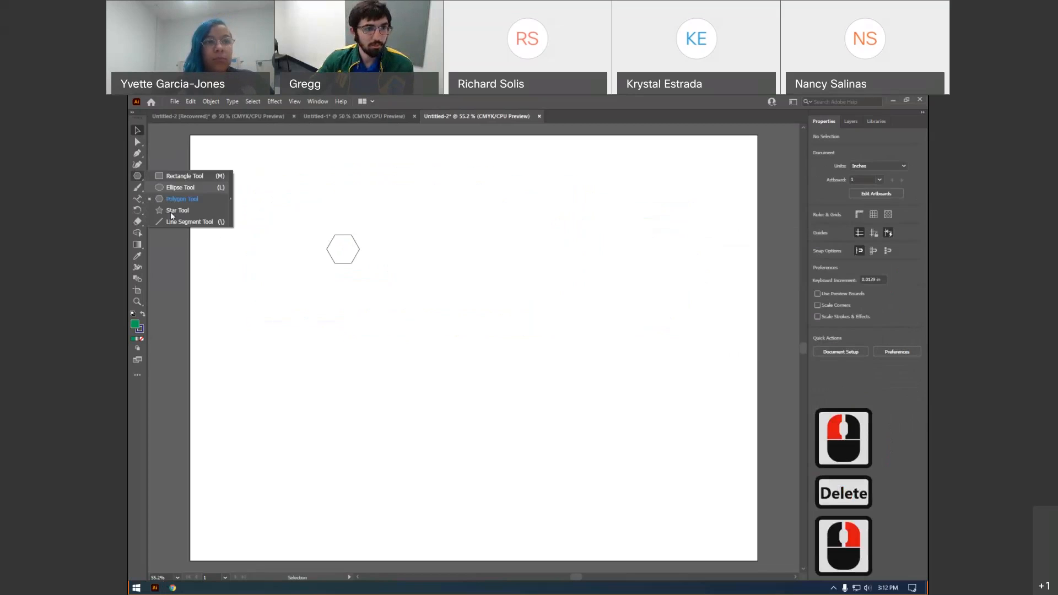
pyautogui.click(171, 221)
pyautogui.moveTo(263, 177); pyautogui.dragTo(519, 250)
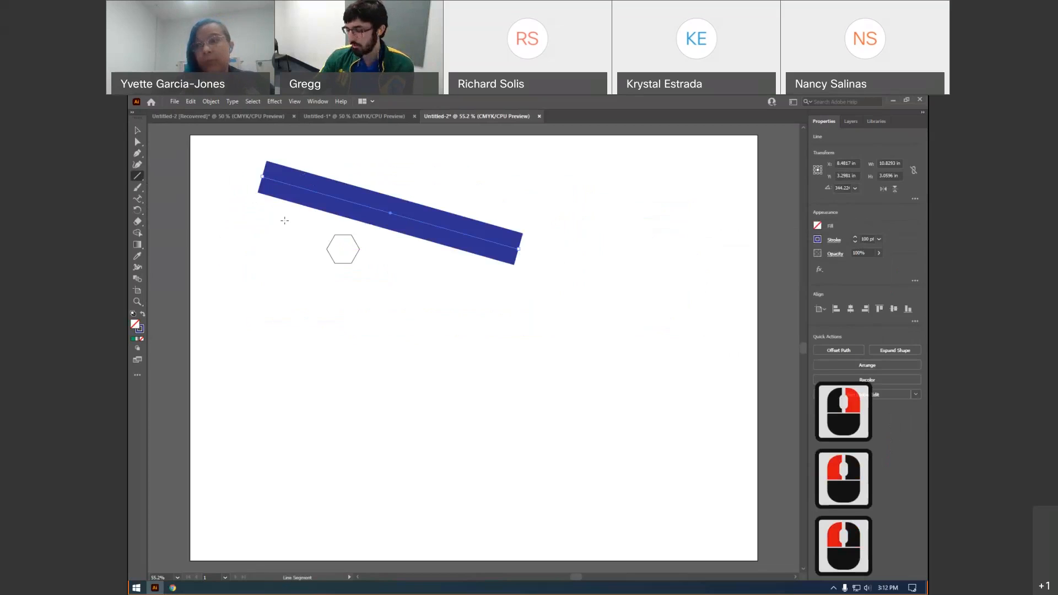
pyautogui.press('Delete')
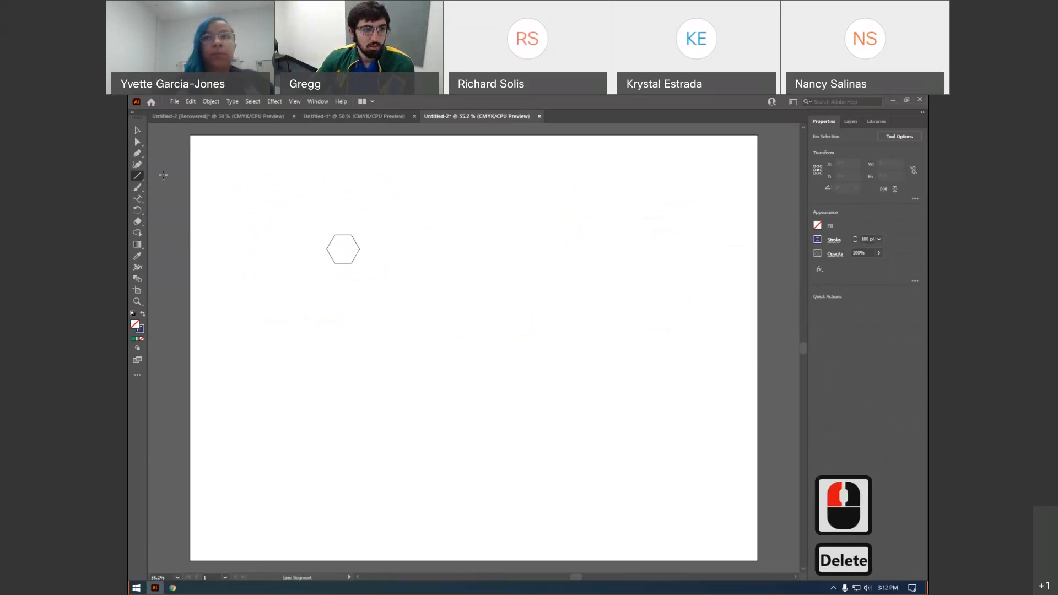
# Place Lorem ipsum placeholder text above the hexagon, try centre alignment, return to left alignment, and set the size to 72 pt
pyautogui.rightClick(141, 196)
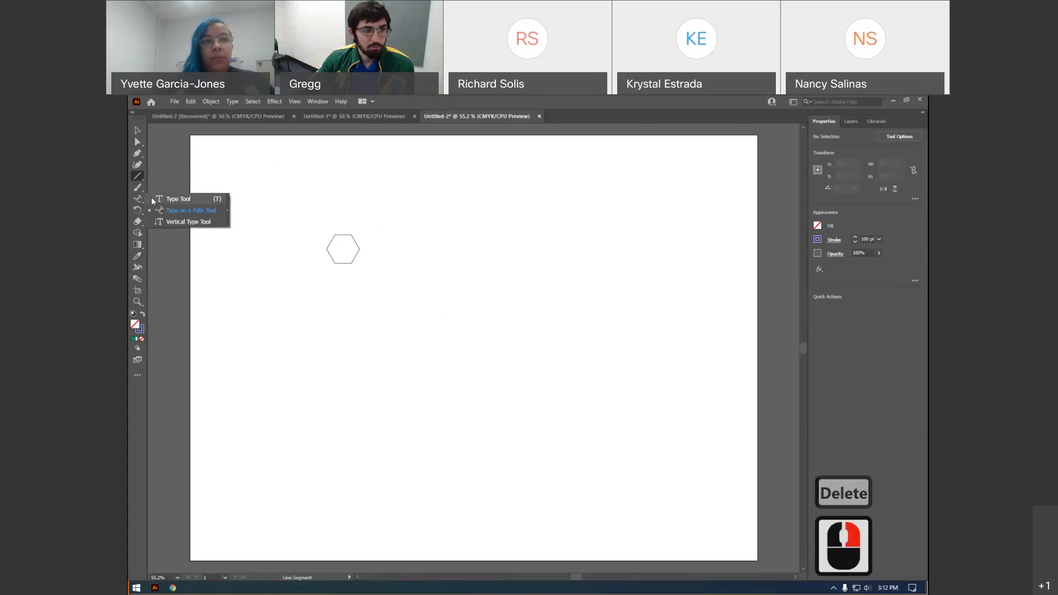
pyautogui.click(152, 199)
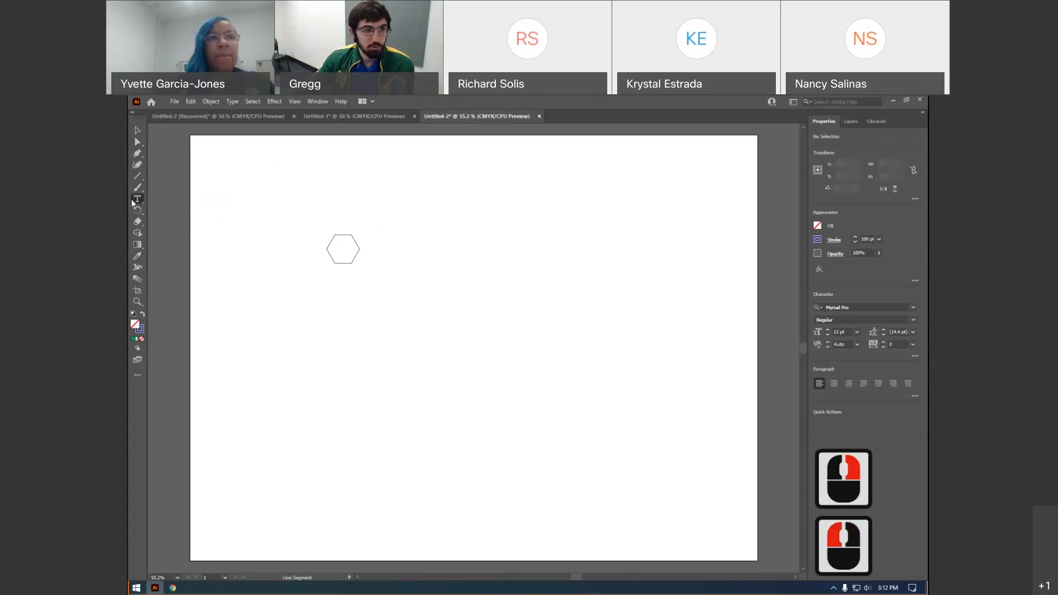
pyautogui.click(307, 210)
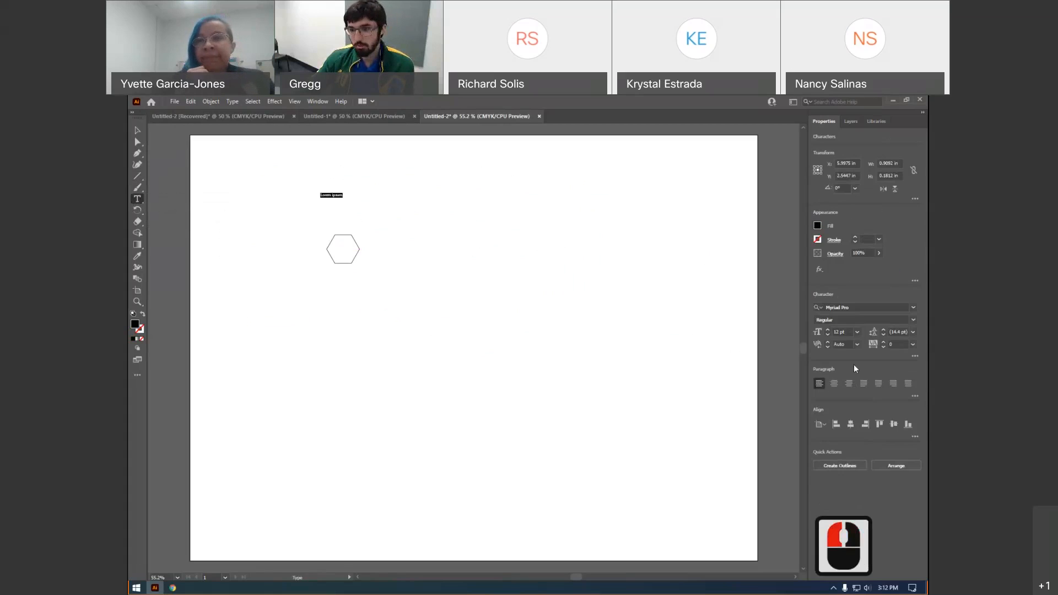
pyautogui.click(834, 385)
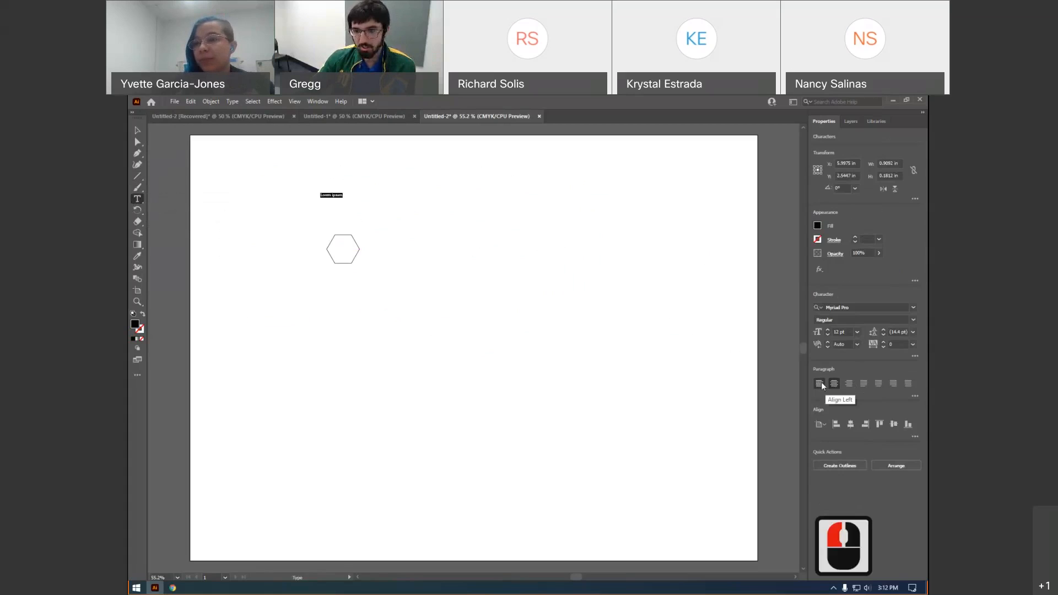
pyautogui.click(821, 383)
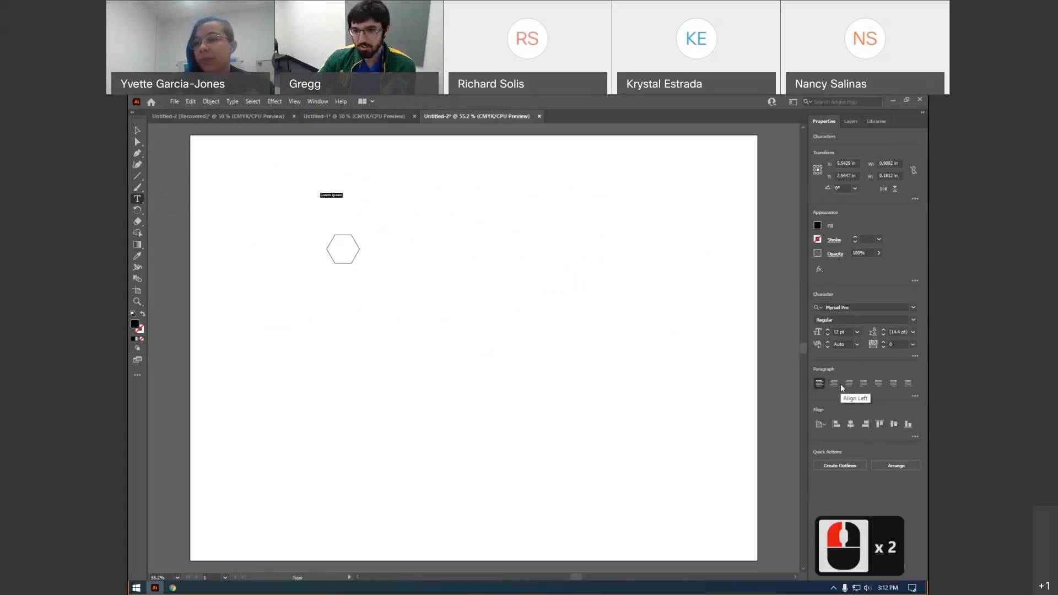
pyautogui.click(859, 332)
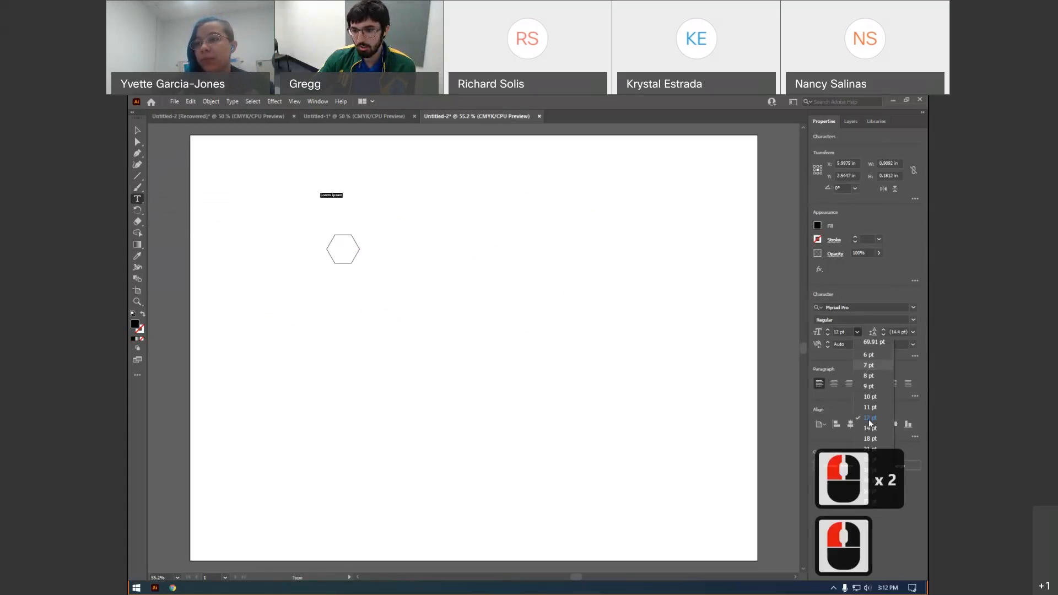
pyautogui.click(875, 502)
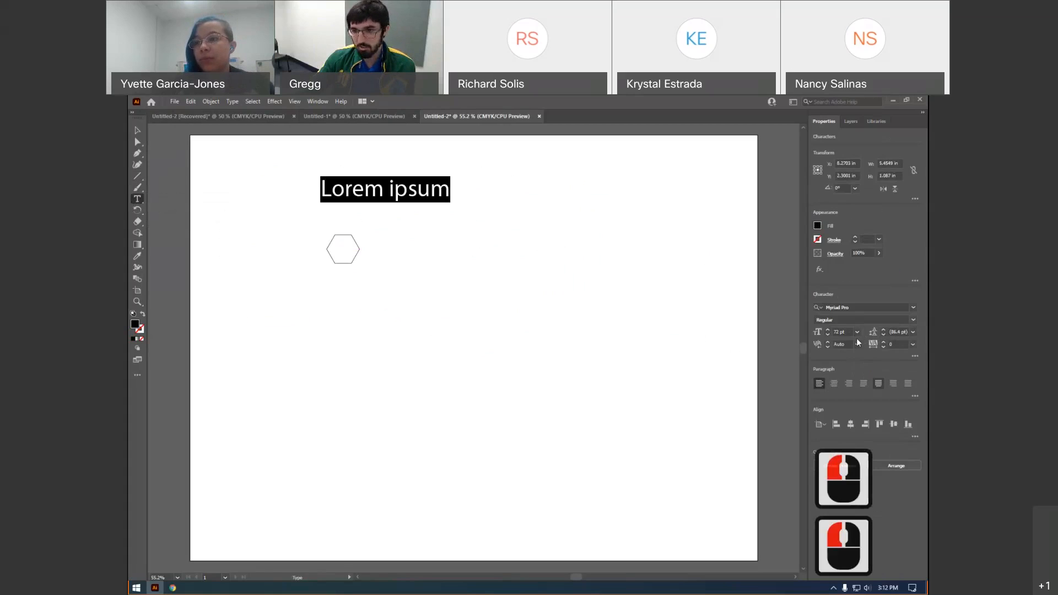
pyautogui.click(835, 333)
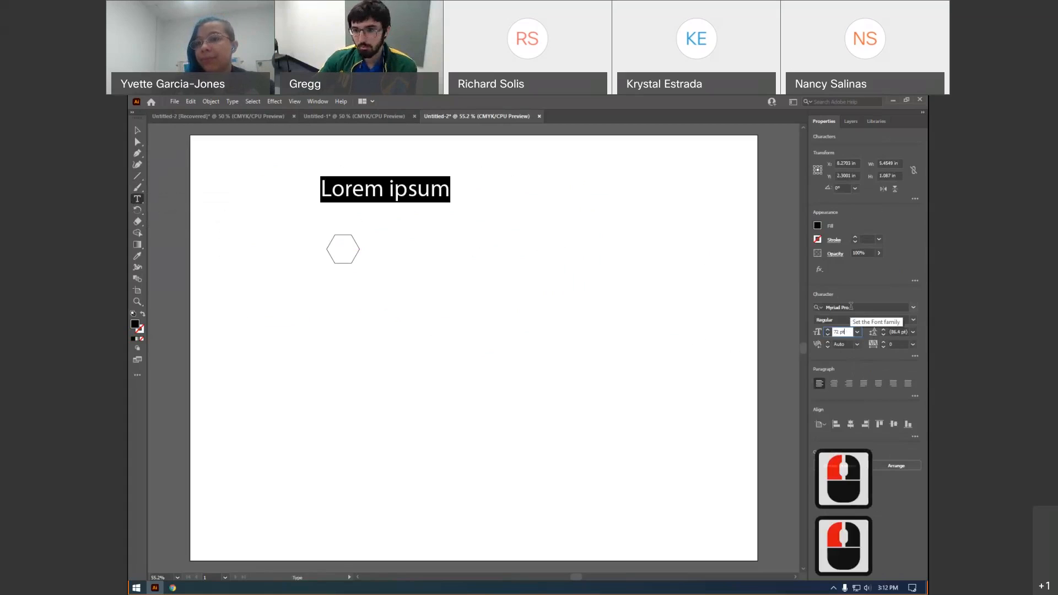
# Browse the font list and set the placeholder text's font to Berlin Sans FB Demi Bold
pyautogui.click(916, 309)
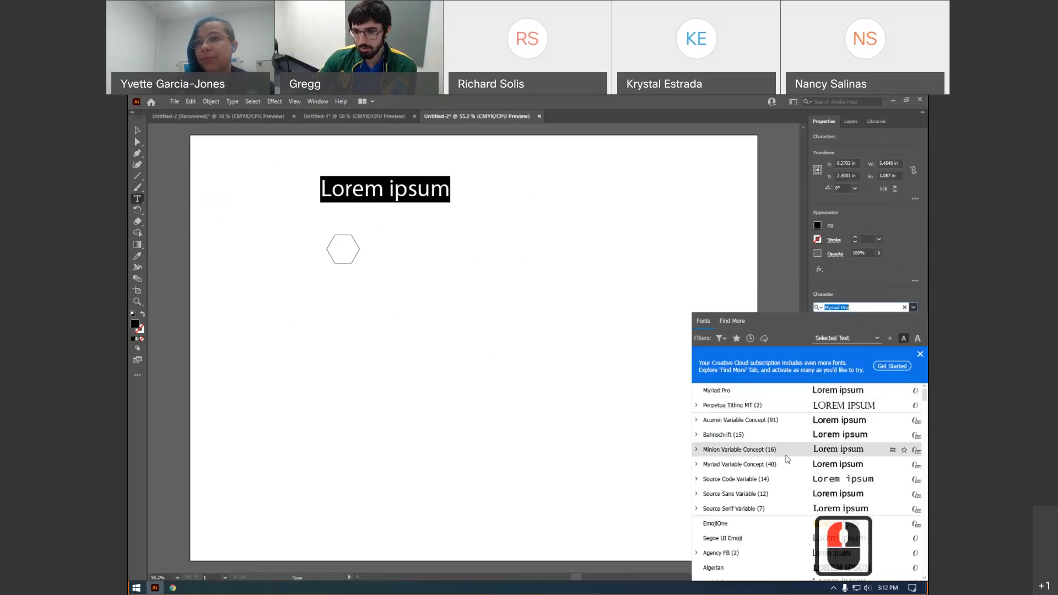
pyautogui.scroll(-10, 787, 459)
pyautogui.scroll(-3, 830, 435)
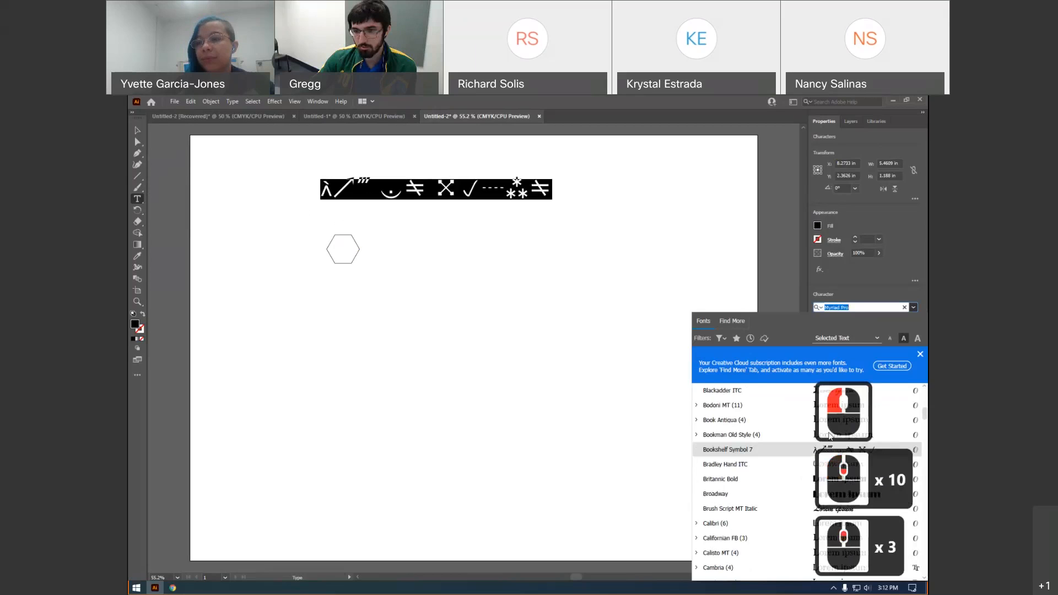
pyautogui.scroll(3, 816, 493)
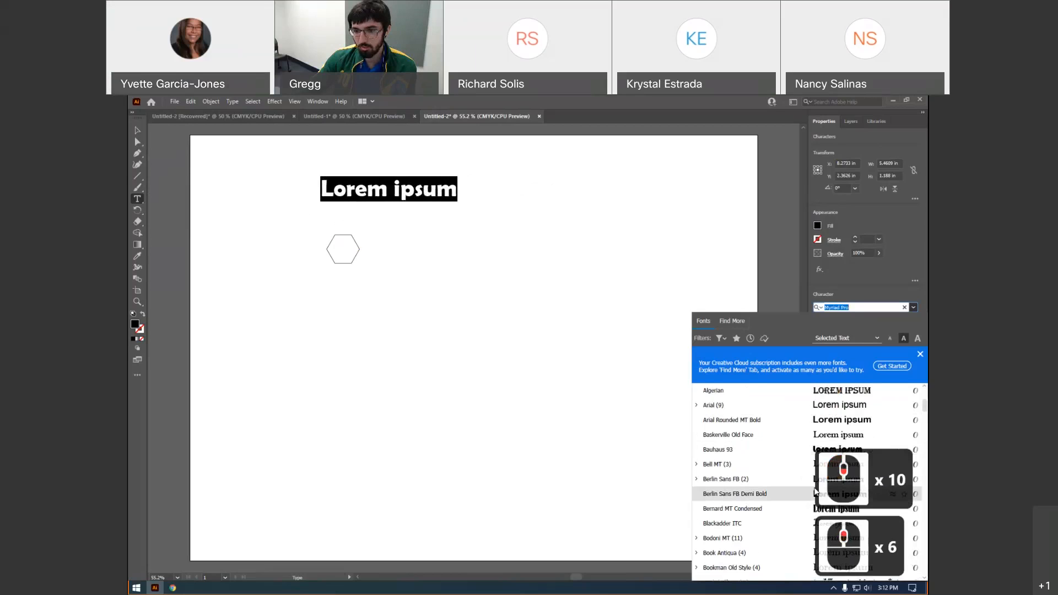
pyautogui.click(816, 492)
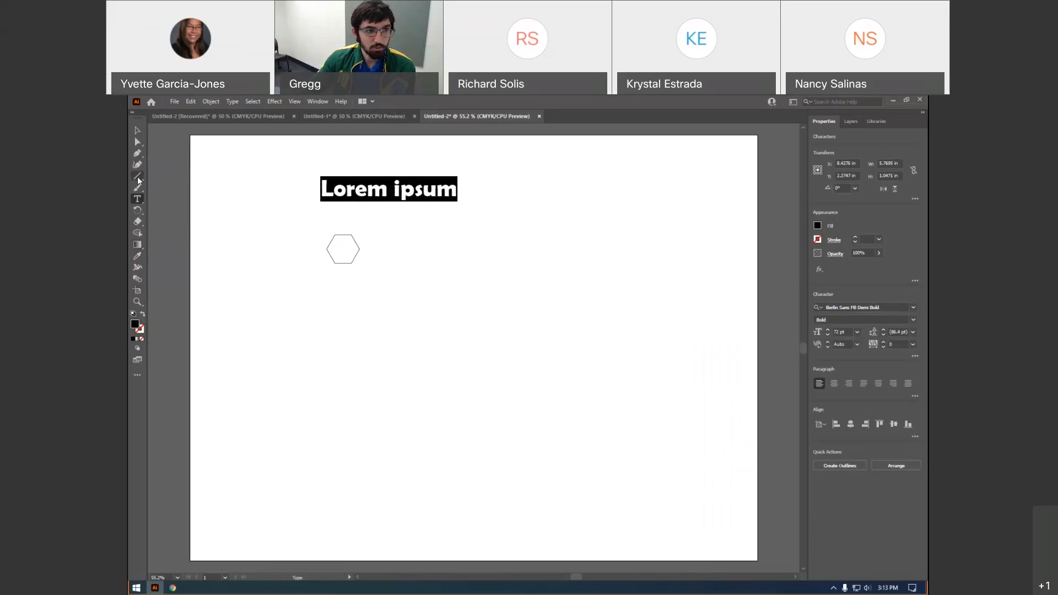
# Shift the Lorem ipsum text slightly and delete it, and move the hexagon a little down and to the right
pyautogui.click(138, 130)
pyautogui.click(351, 190)
pyautogui.moveTo(350, 189); pyautogui.dragTo(333, 201)
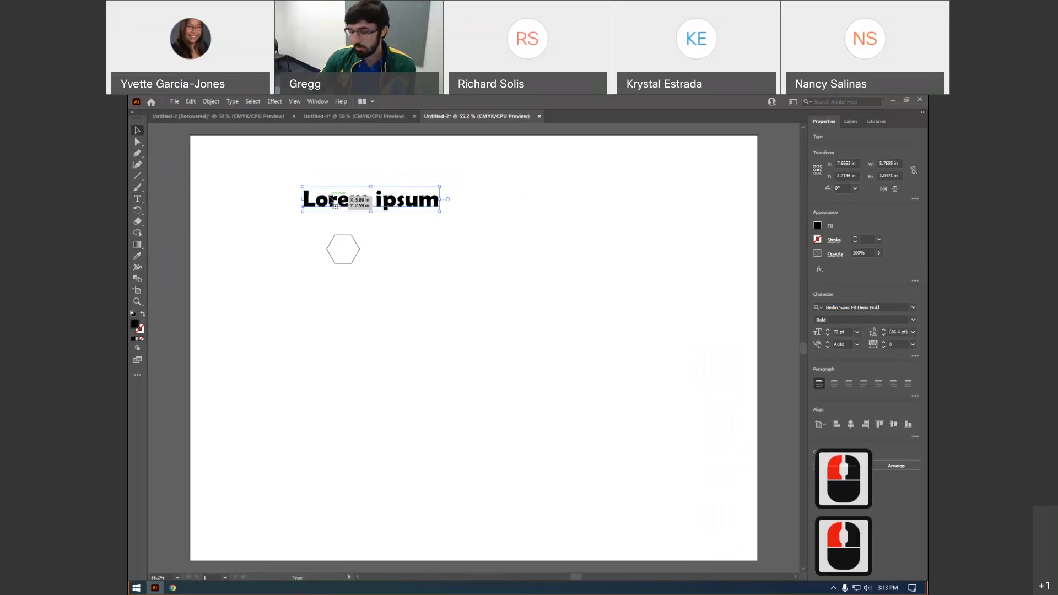
pyautogui.press('Delete')
pyautogui.moveTo(351, 240); pyautogui.dragTo(390, 254)
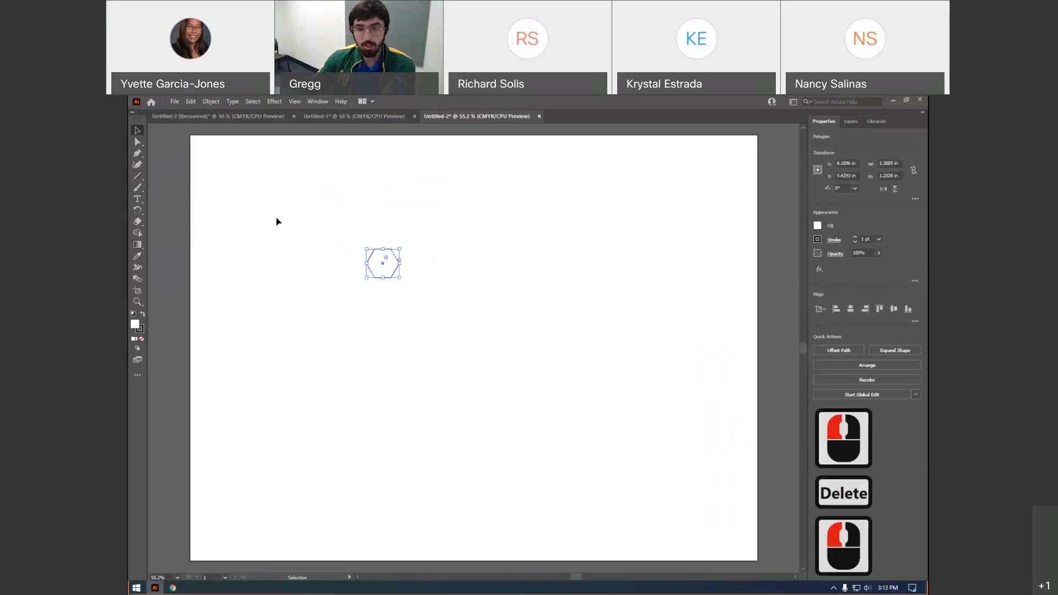
# Draw an open path about 16.4 by 11 in with the Pen tool, combining straight and curved segments across the artboard
pyautogui.click(137, 154)
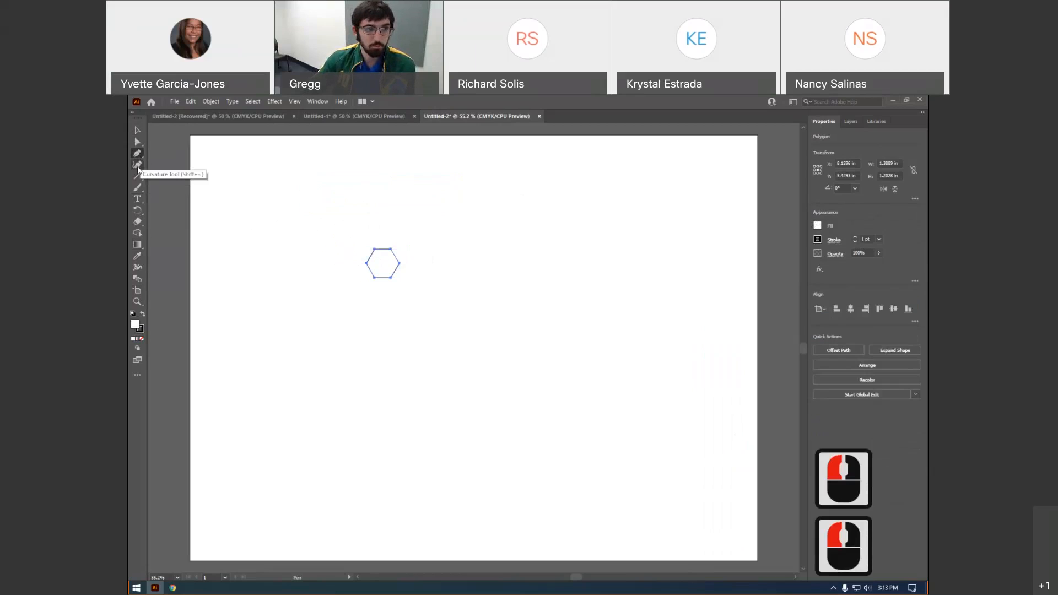
pyautogui.click(228, 219)
pyautogui.click(323, 183)
pyautogui.moveTo(325, 186); pyautogui.dragTo(336, 187)
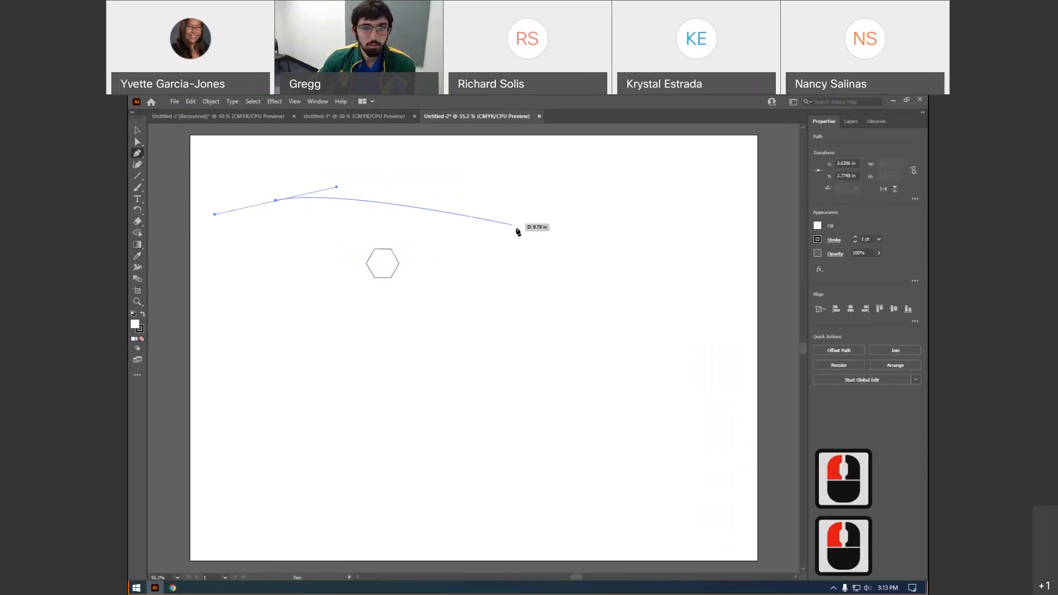
pyautogui.click(586, 270)
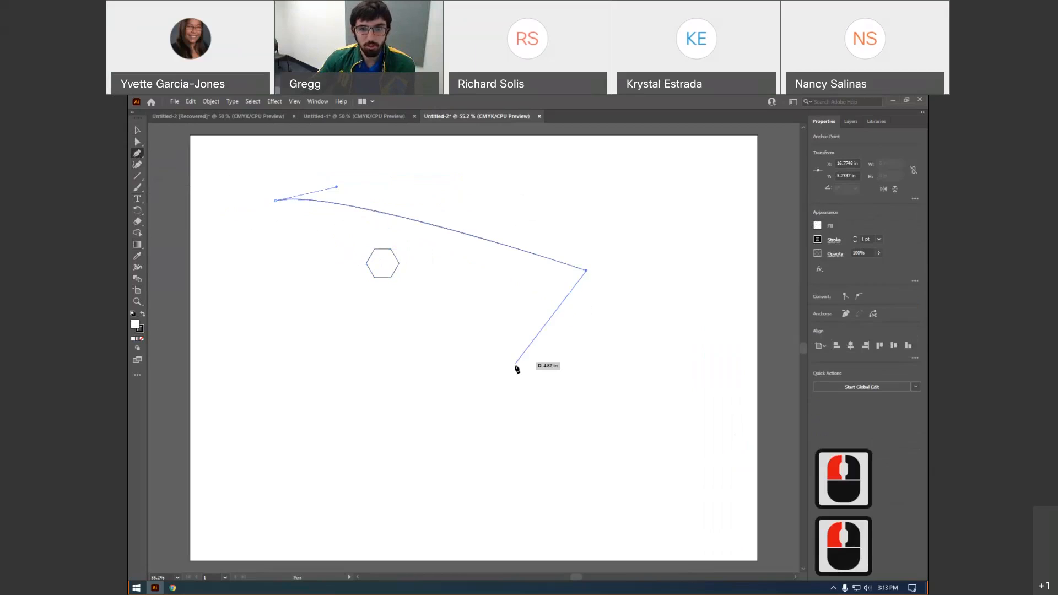
pyautogui.click(626, 419)
pyautogui.moveTo(529, 425); pyautogui.dragTo(619, 531)
pyautogui.moveTo(663, 368); pyautogui.dragTo(627, 283)
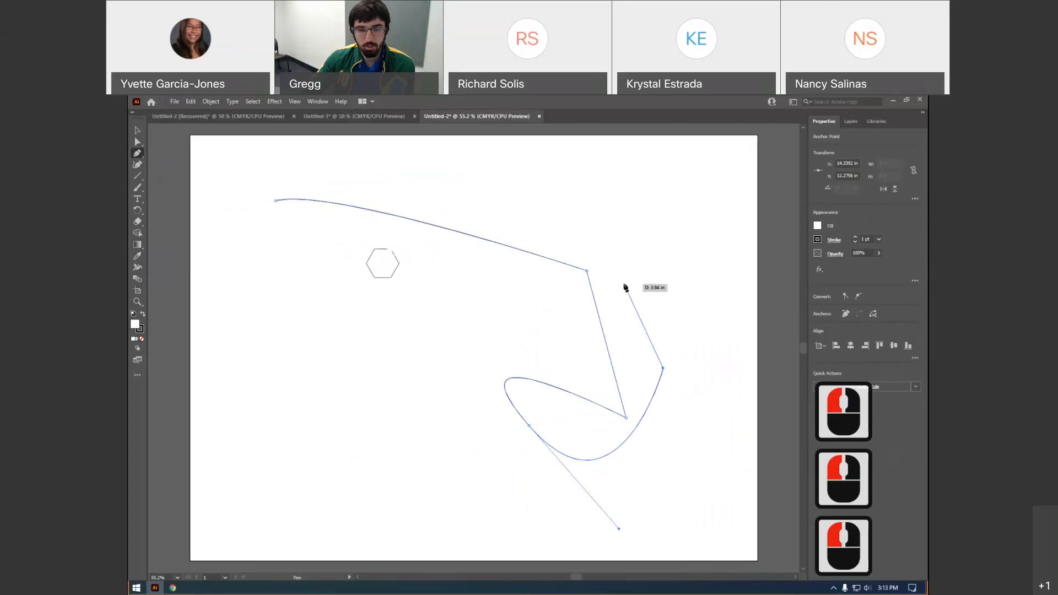
# Switch to the Curvature tool, undo the last pen segment, and end the open path
pyautogui.click(138, 167)
pyautogui.rightClick(407, 217)
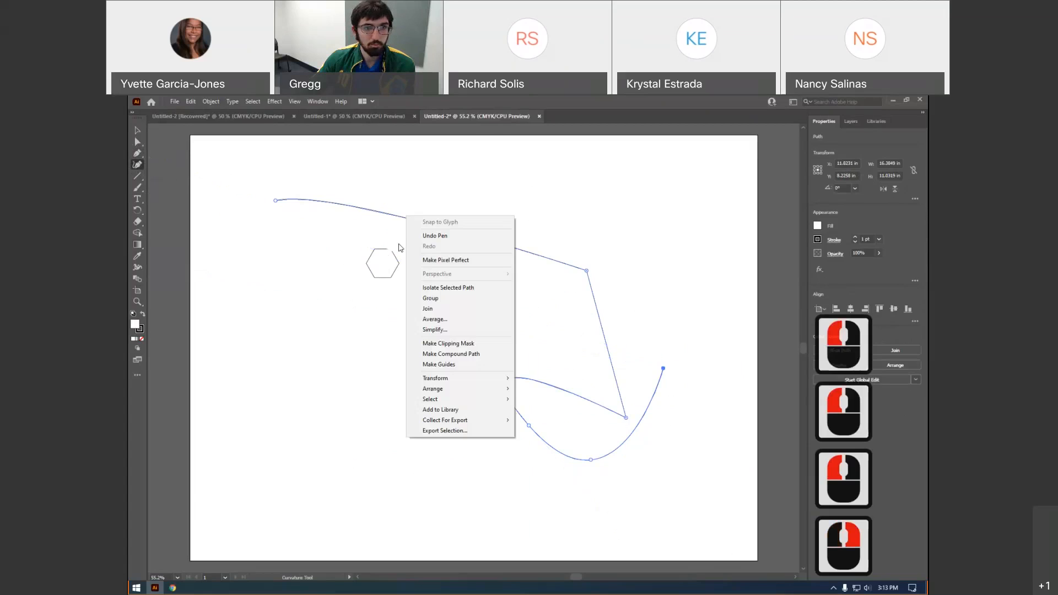
pyautogui.click(435, 235)
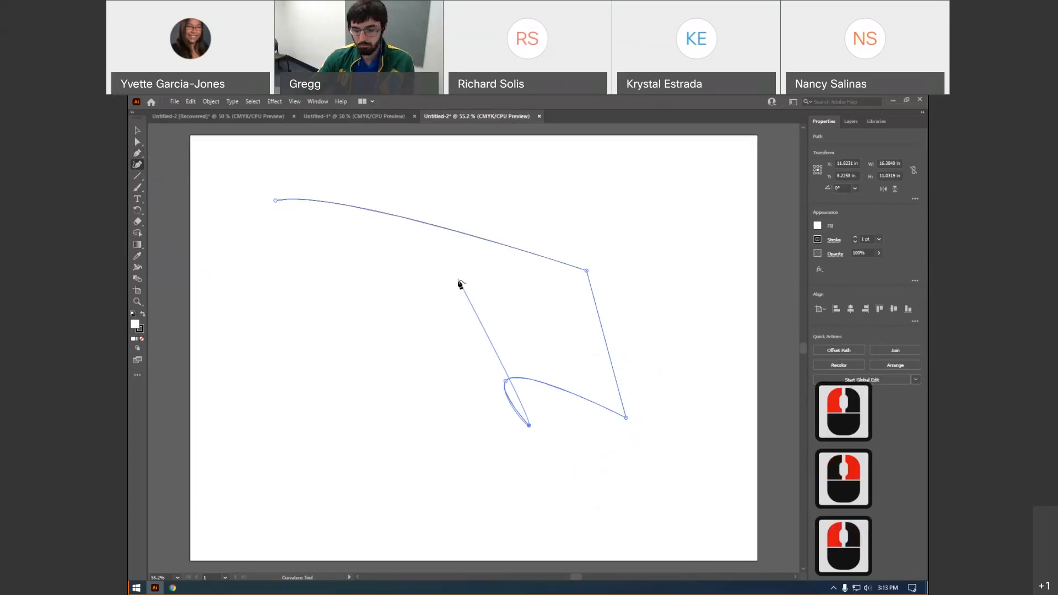
pyautogui.press('Escape')
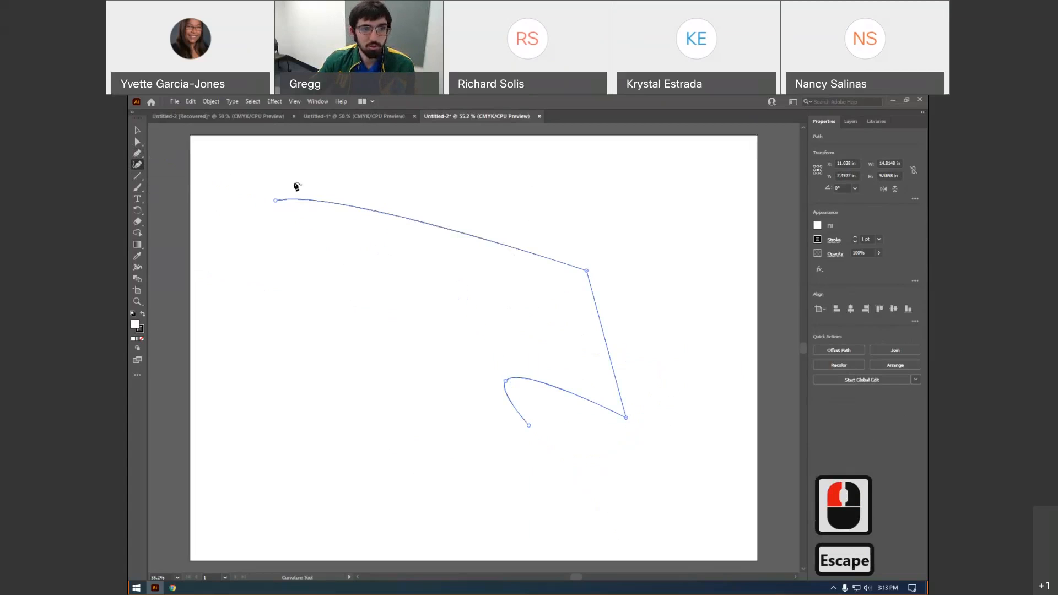
# Draw a smooth six-point looping curve with the Curvature tool below the pen path's upper edge
pyautogui.click(269, 333)
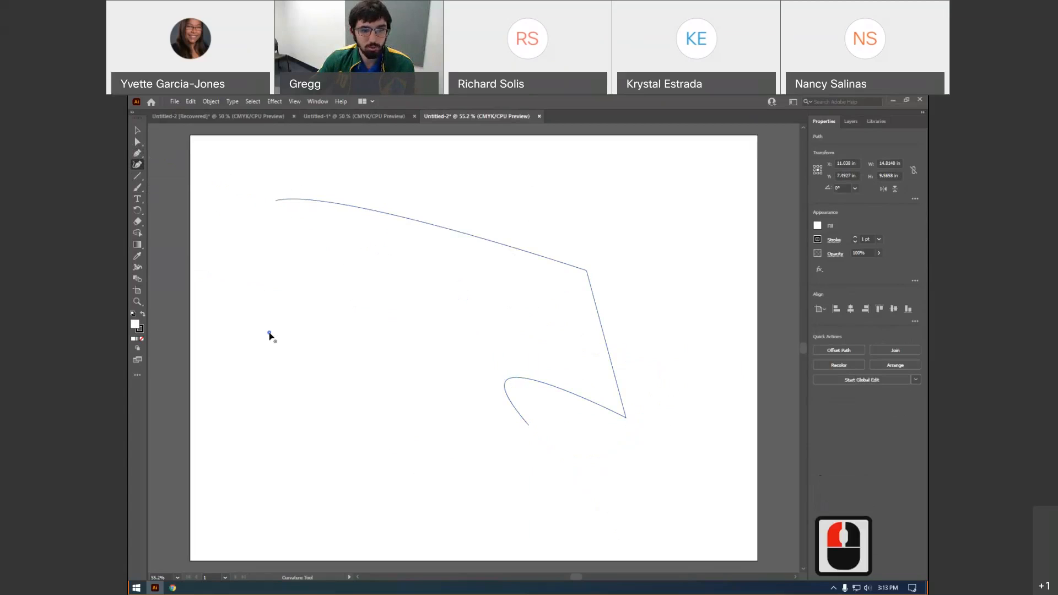
pyautogui.click(376, 272)
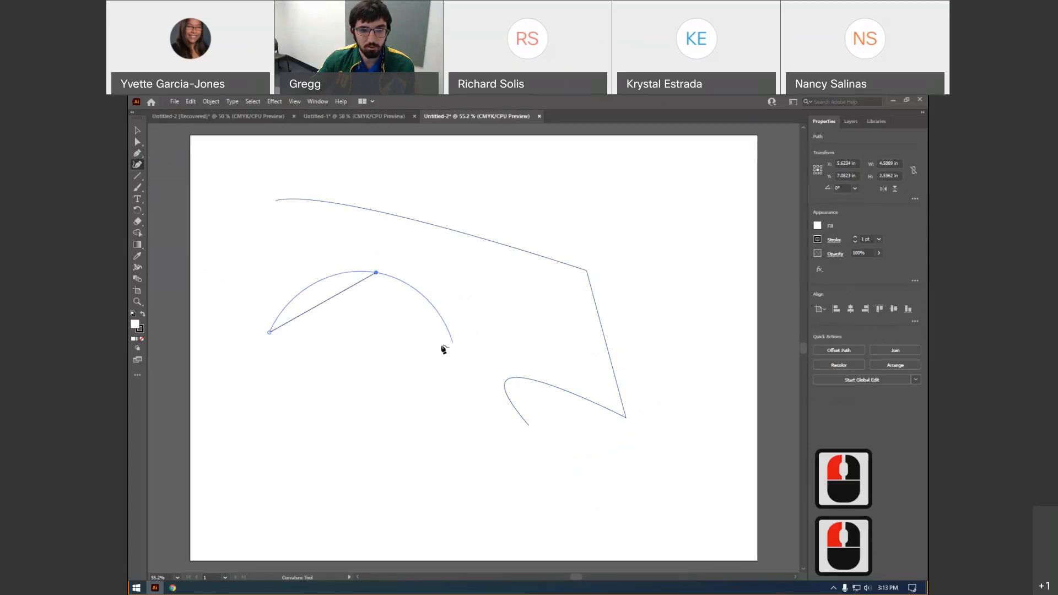
pyautogui.click(519, 343)
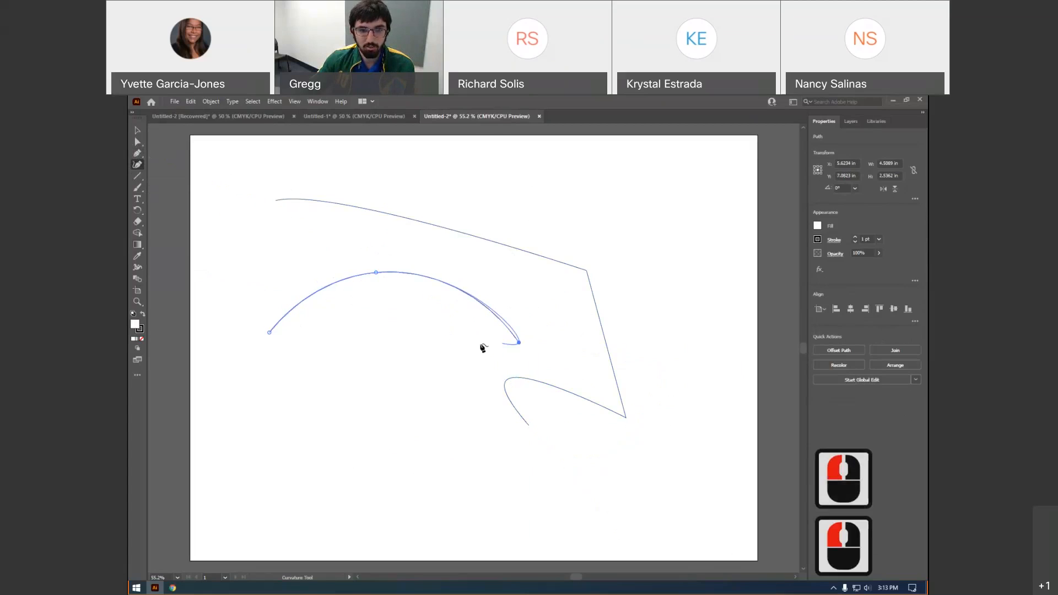
pyautogui.click(371, 441)
pyautogui.click(433, 336)
pyautogui.click(443, 475)
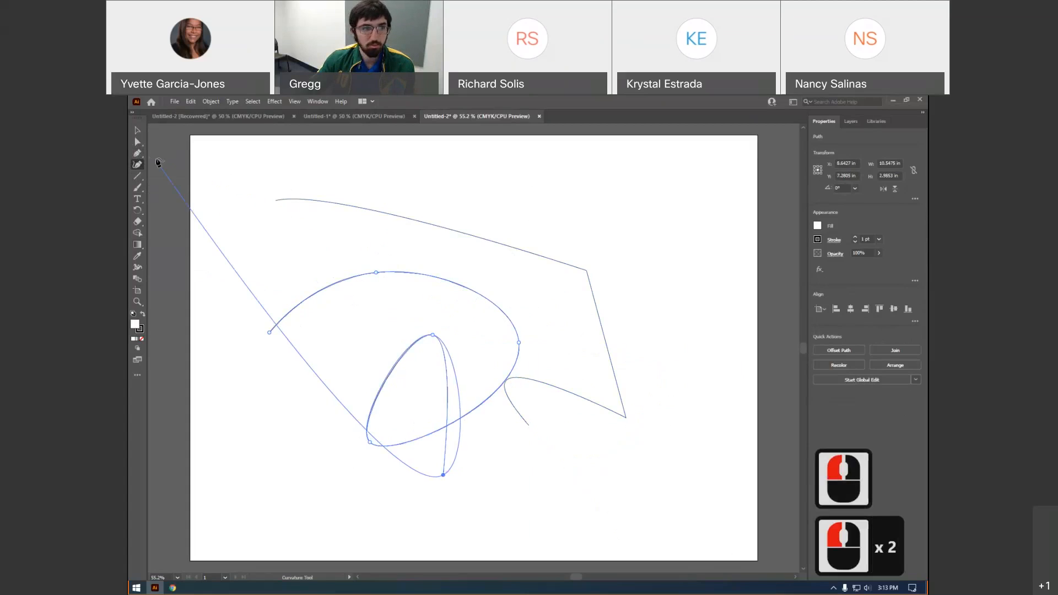
# End the looping curve, and delete the pen path, the looping curve and the hexagon to empty the artboard
pyautogui.click(204, 166)
pyautogui.press('Escape')
pyautogui.click(137, 131)
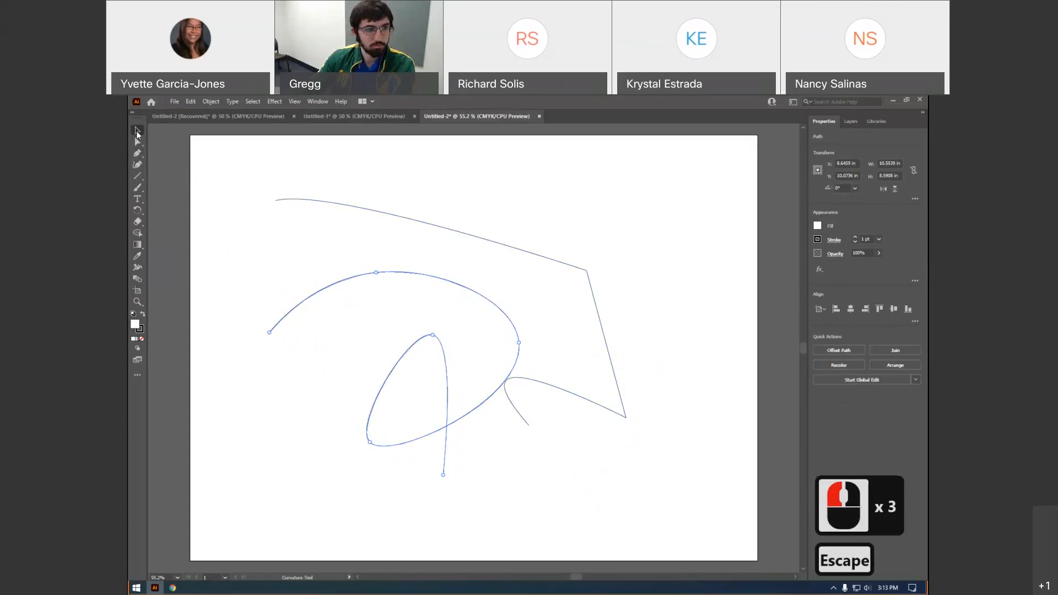
pyautogui.click(426, 222)
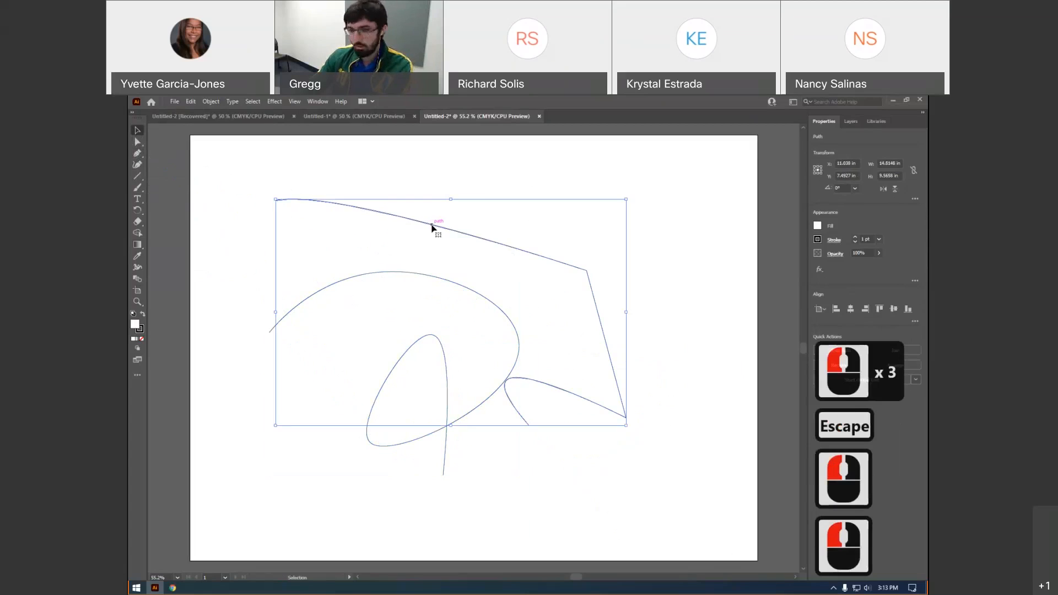
pyautogui.press('Delete')
pyautogui.click(421, 277)
pyautogui.click(421, 277)
pyautogui.press('Delete')
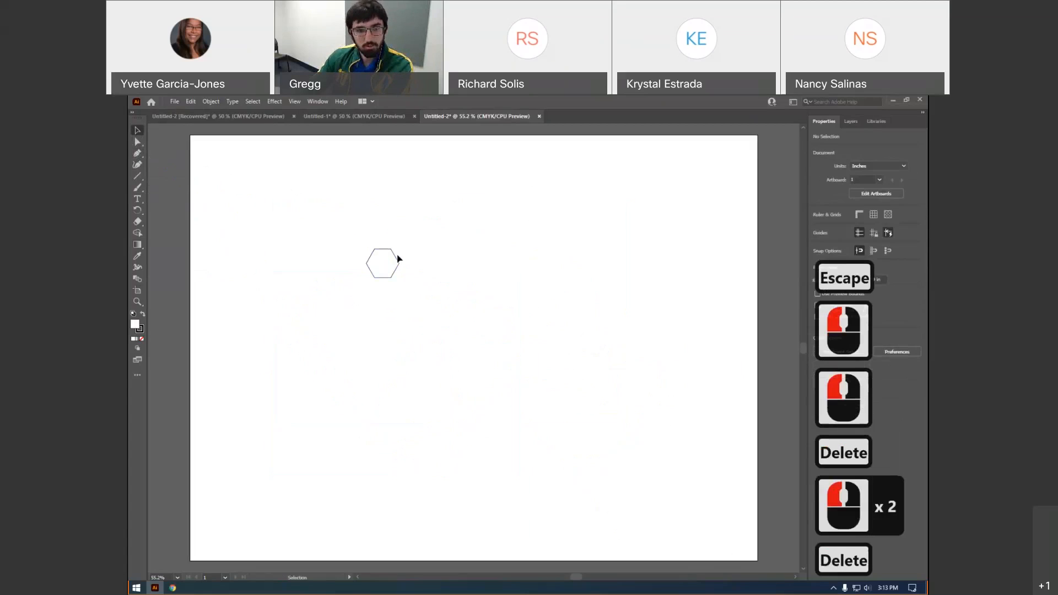
pyautogui.click(395, 260)
pyautogui.press('Delete')
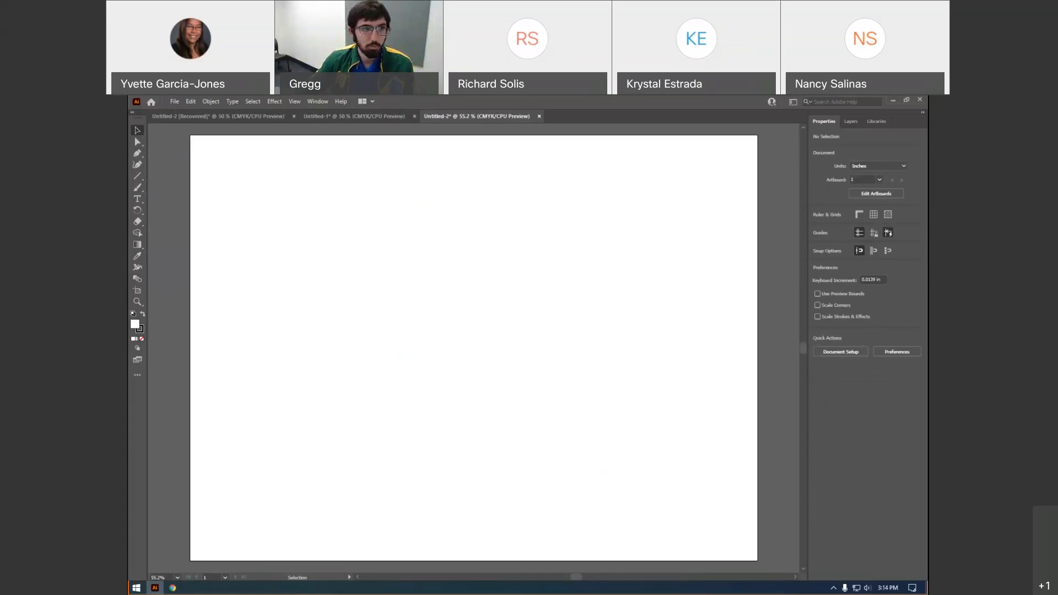
# Switch to the Untitled-2 [Recovered] document and move the cutting board image onto the artboard, flush with its upper-left corner
pyautogui.click(210, 117)
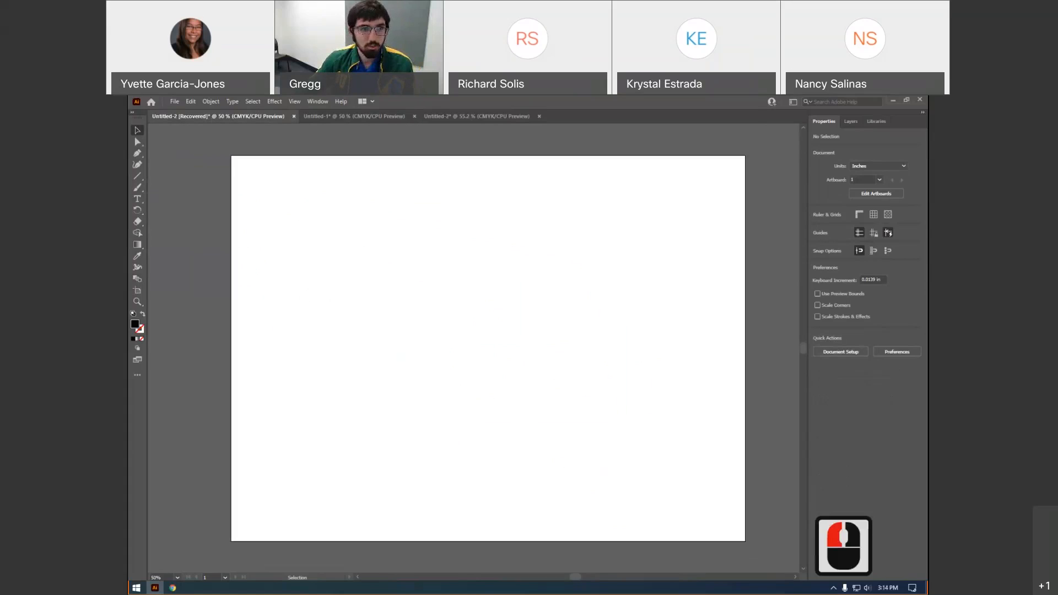
pyautogui.scroll(-2, 449, 295)
pyautogui.scroll(2, 450, 295)
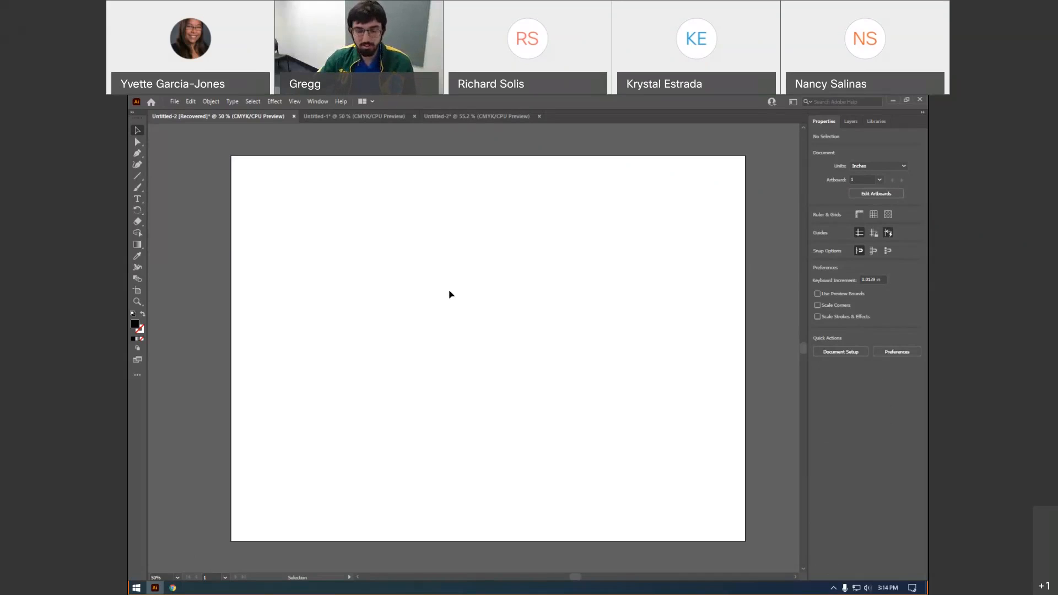
pyautogui.scroll(-1, 451, 308)
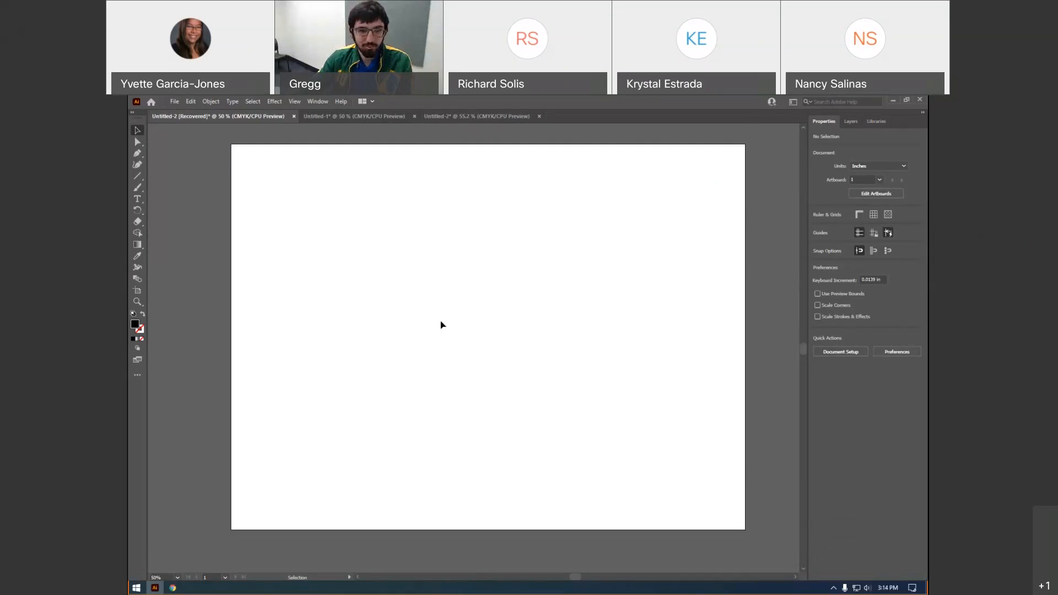
pyautogui.keyDown('alt'); pyautogui.scroll(-2, 441, 325); pyautogui.keyUp('alt')
pyautogui.moveTo(265, 392); pyautogui.dragTo(419, 313)
pyautogui.keyDown('alt'); pyautogui.scroll(2, 419, 313); pyautogui.keyUp('alt')
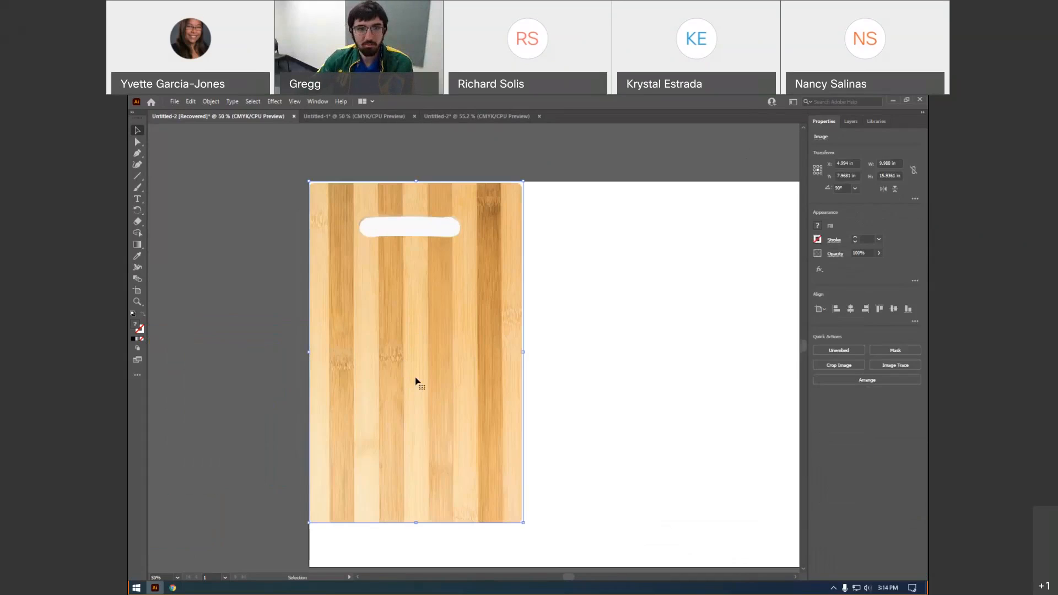
pyautogui.moveTo(413, 383)
pyautogui.mouseDown()
pyautogui.moveTo(428, 391)
pyautogui.moveTo(415, 380)
pyautogui.mouseUp()
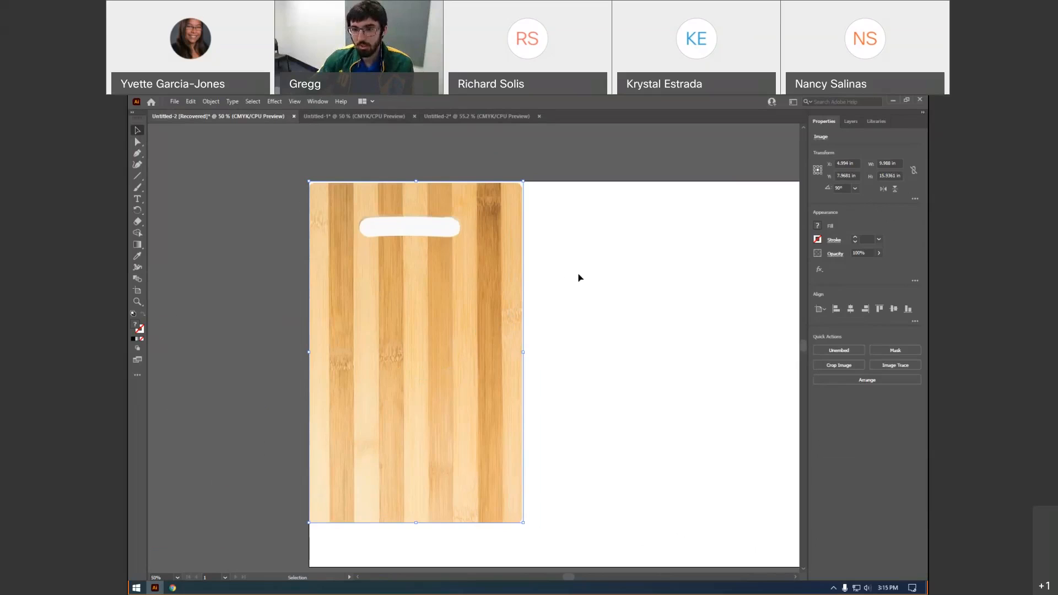
# Show the rulers around the cutting board document
pyautogui.scroll(-2, 584, 284)
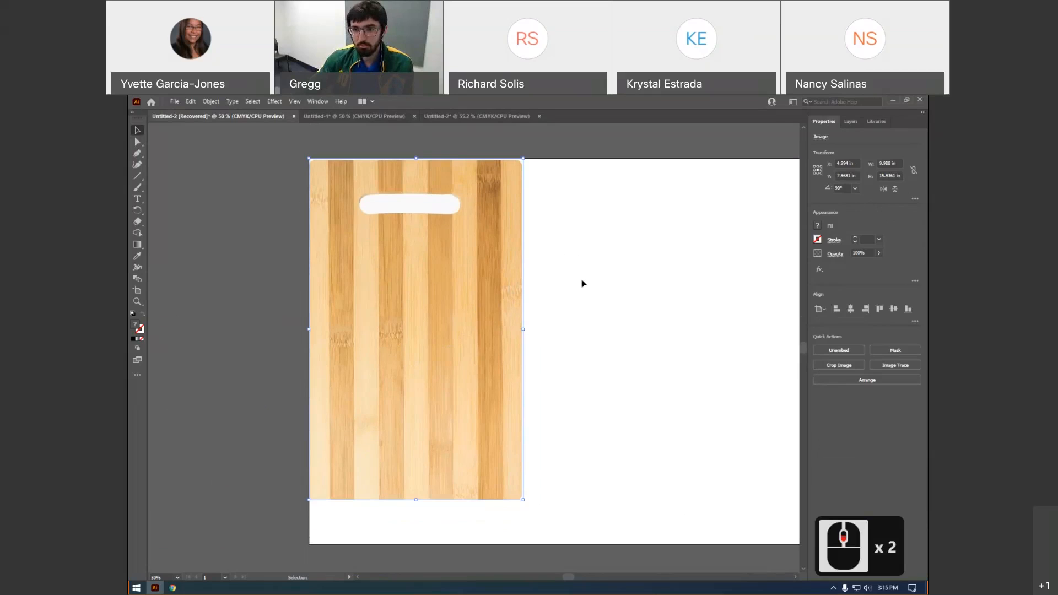
pyautogui.scroll(2, 584, 283)
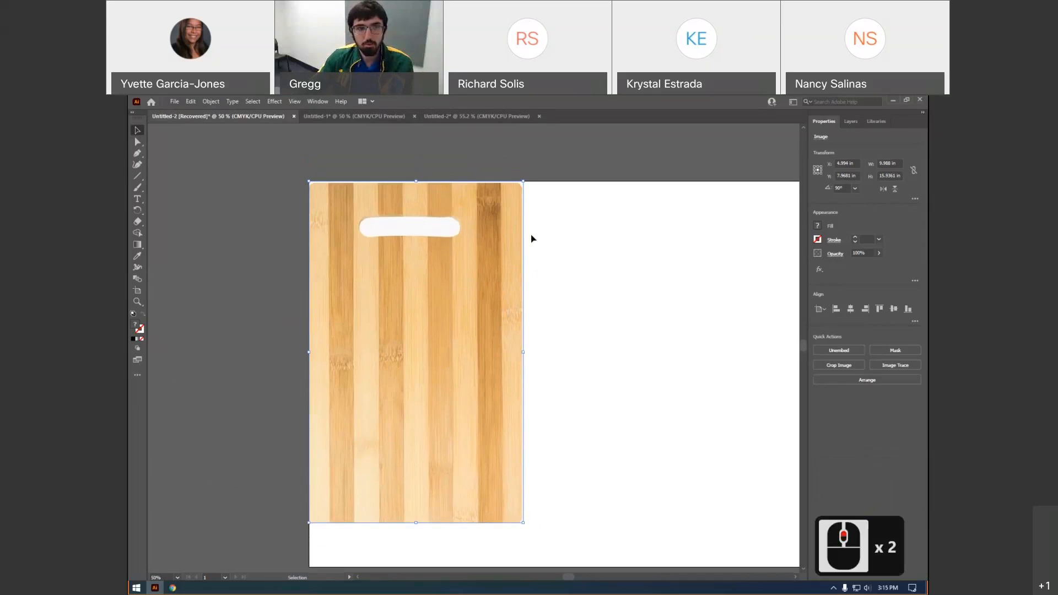
pyautogui.click(296, 102)
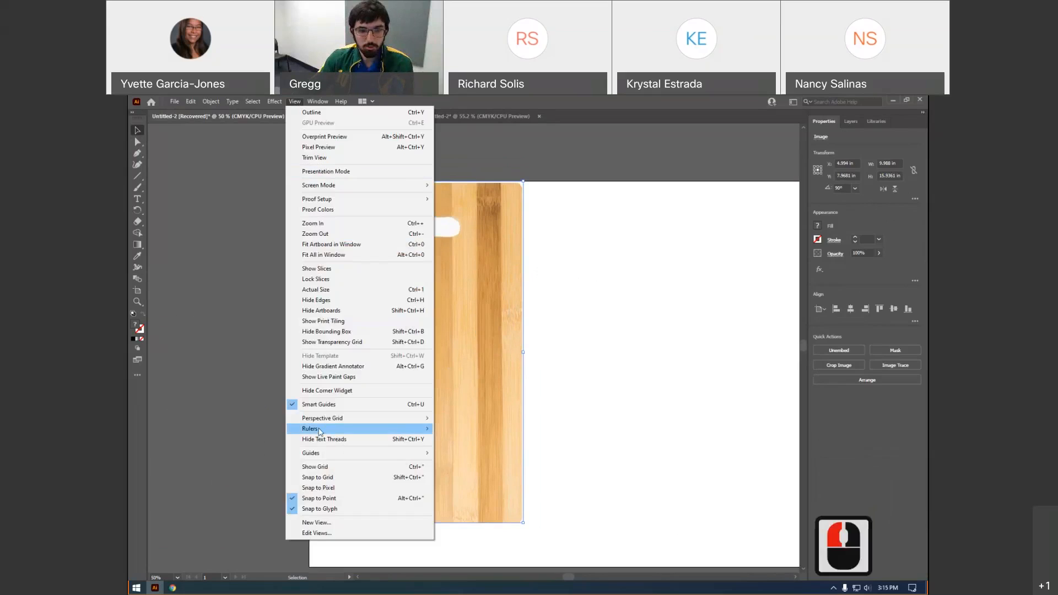
pyautogui.moveTo(345, 434)
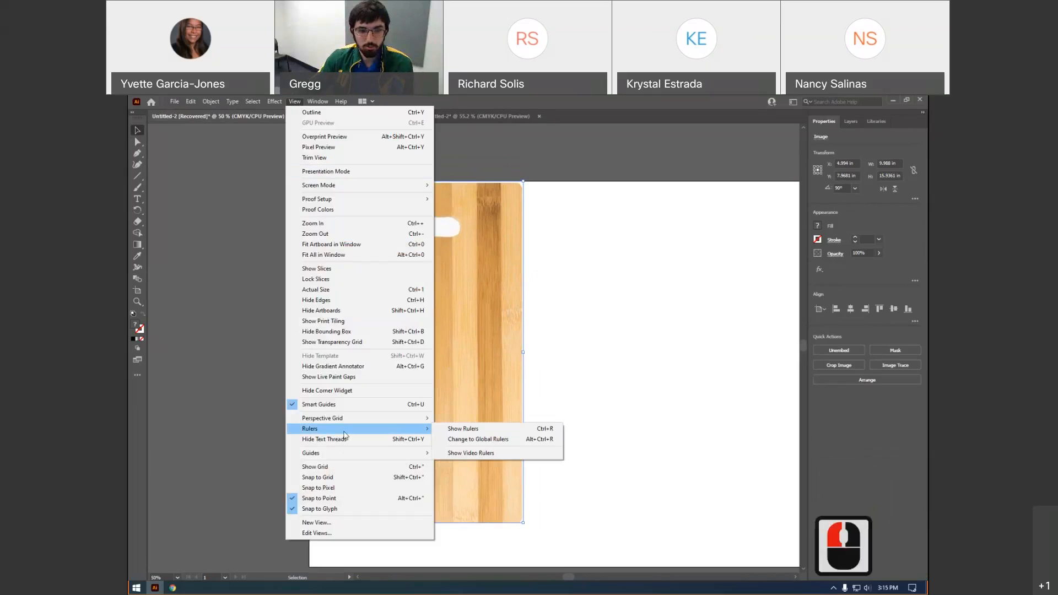
pyautogui.click(448, 431)
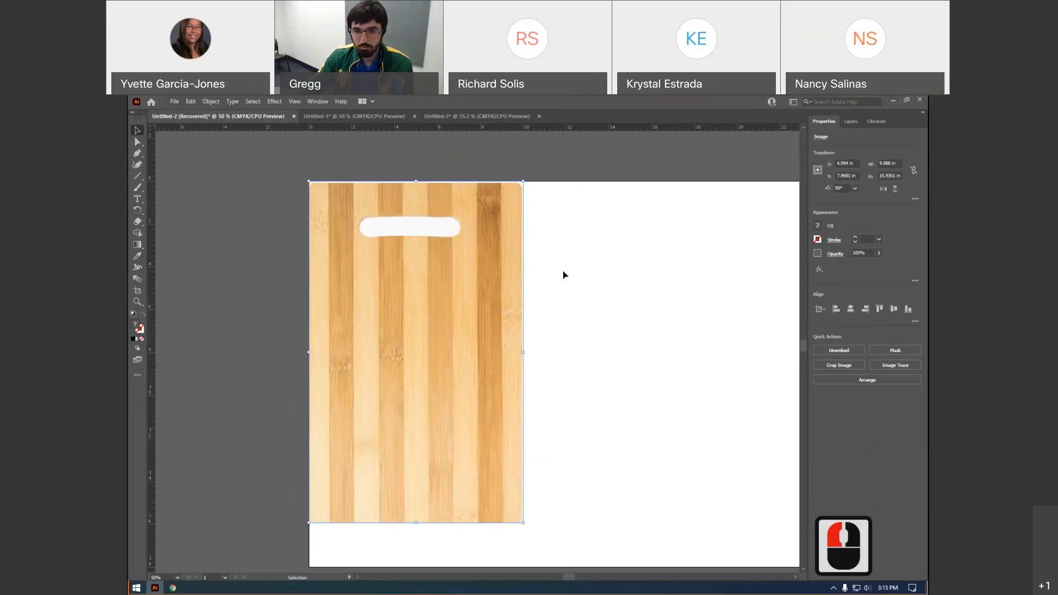
# Move the tape measure from below the artboard to lie along the cutting board's top edge, starting at its left corner
pyautogui.scroll(-1, 587, 295)
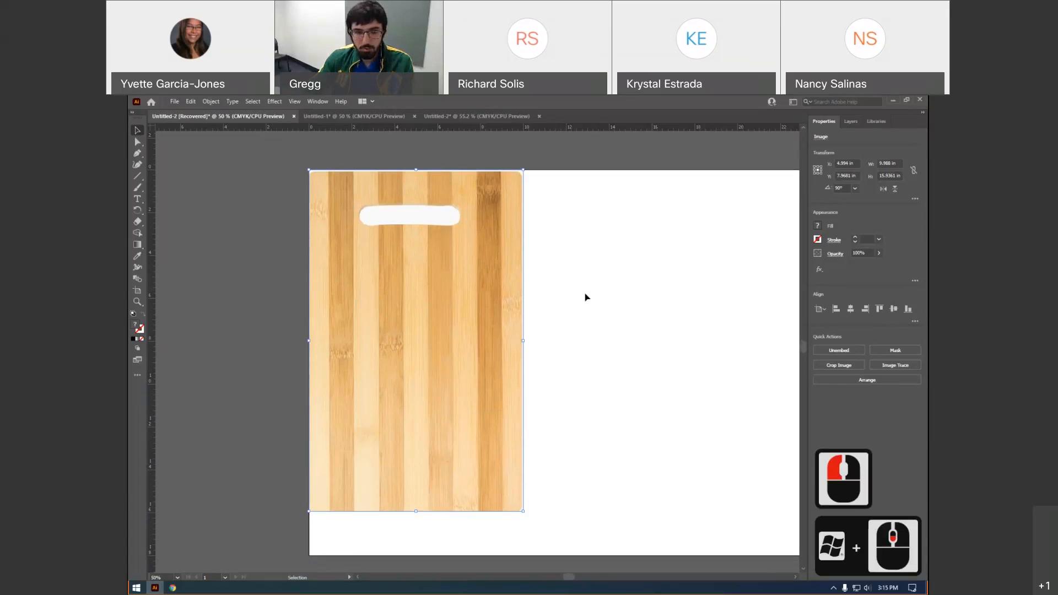
pyautogui.scroll(-1, 586, 298)
pyautogui.press('super')
pyautogui.click(276, 233)
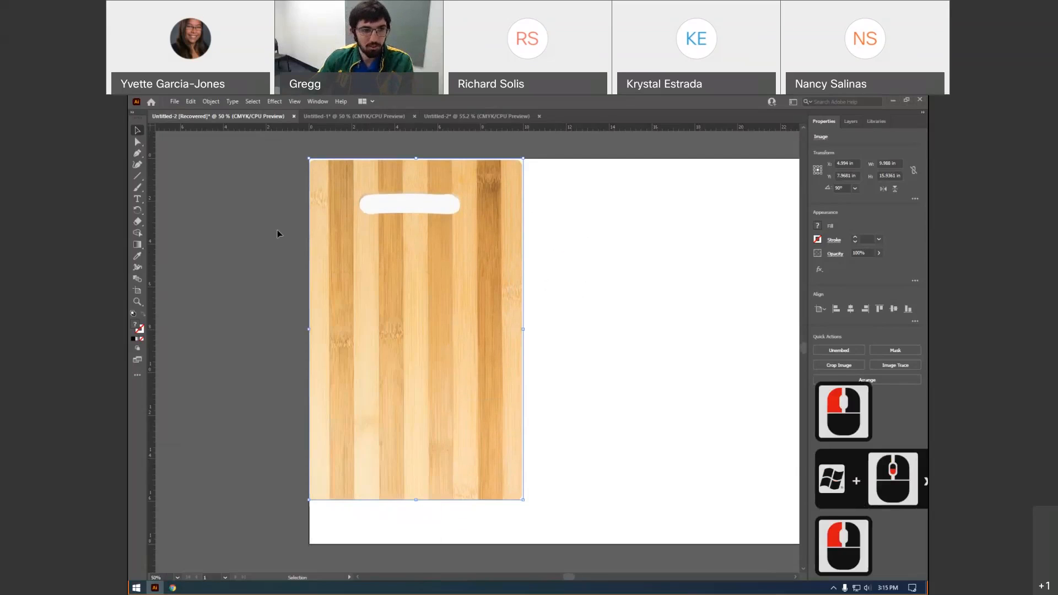
pyautogui.scroll(-1, 309, 248)
pyautogui.scroll(-1, 425, 300)
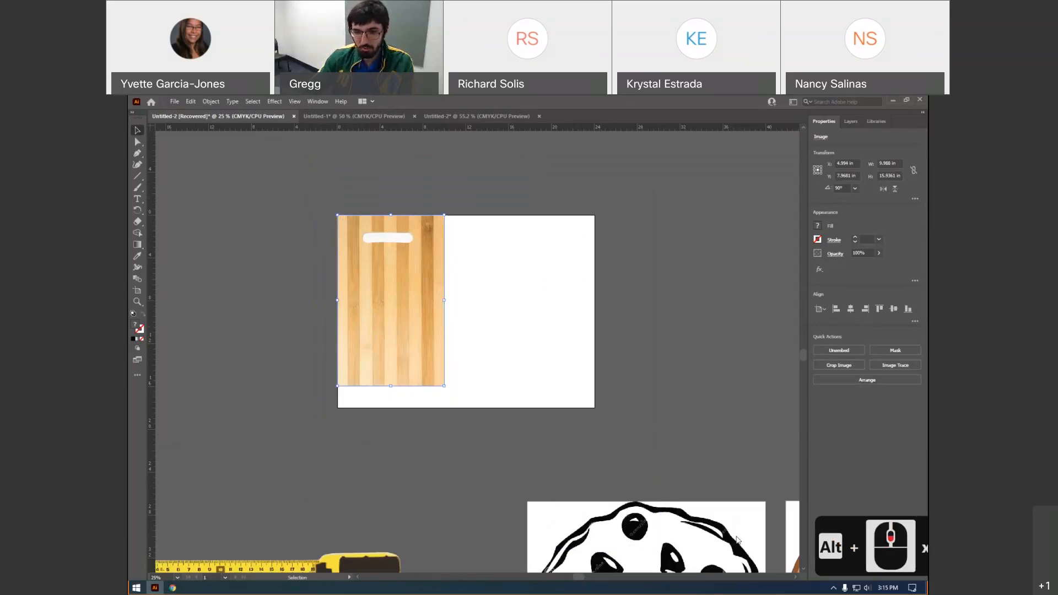
pyautogui.scroll(1, 435, 349)
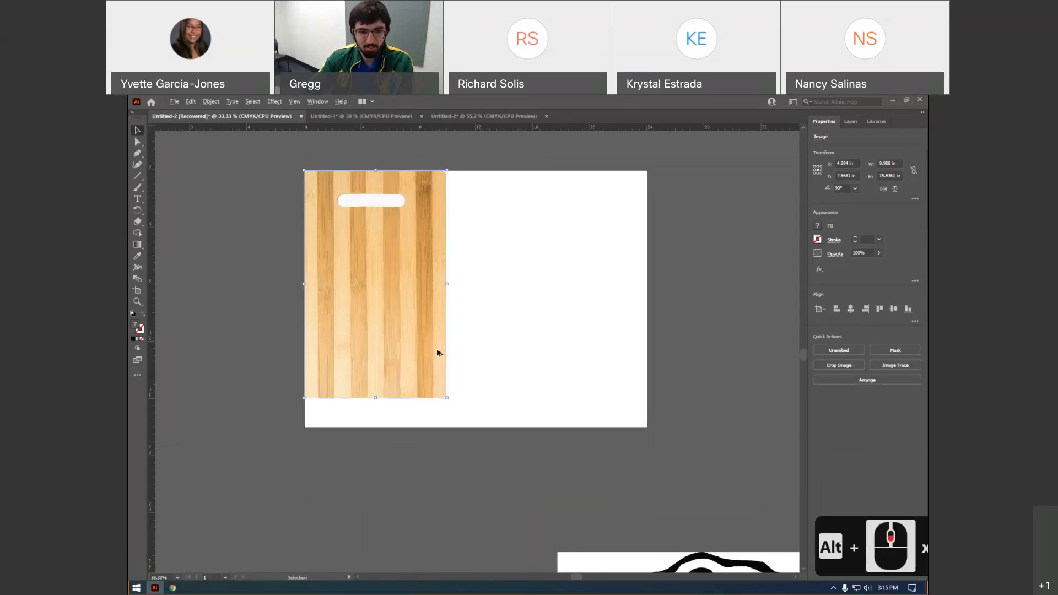
pyautogui.scroll(-1, 437, 350)
pyautogui.scroll(-1, 456, 358)
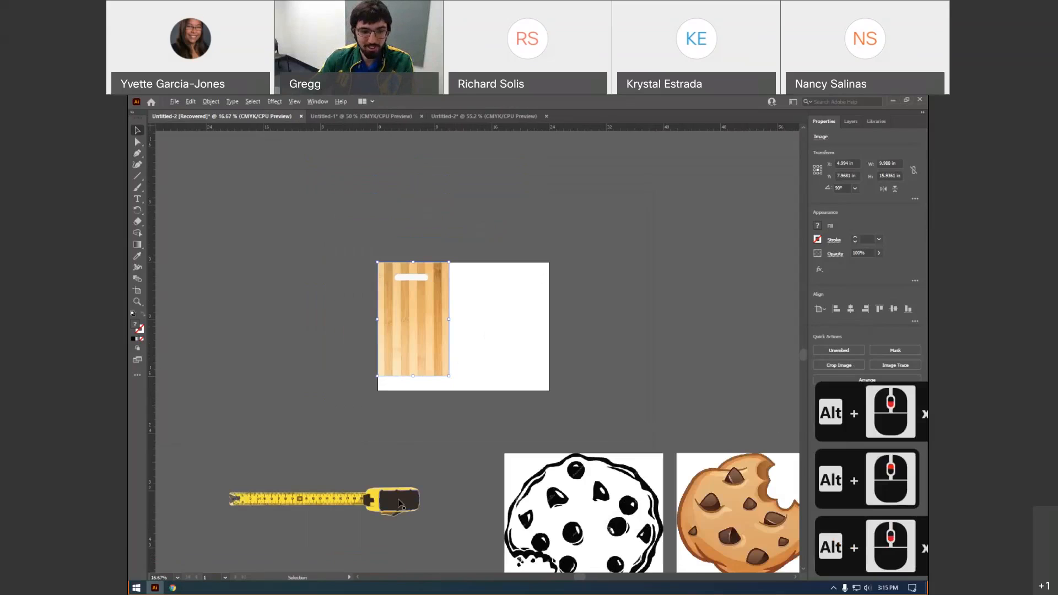
pyautogui.moveTo(398, 499); pyautogui.dragTo(548, 254)
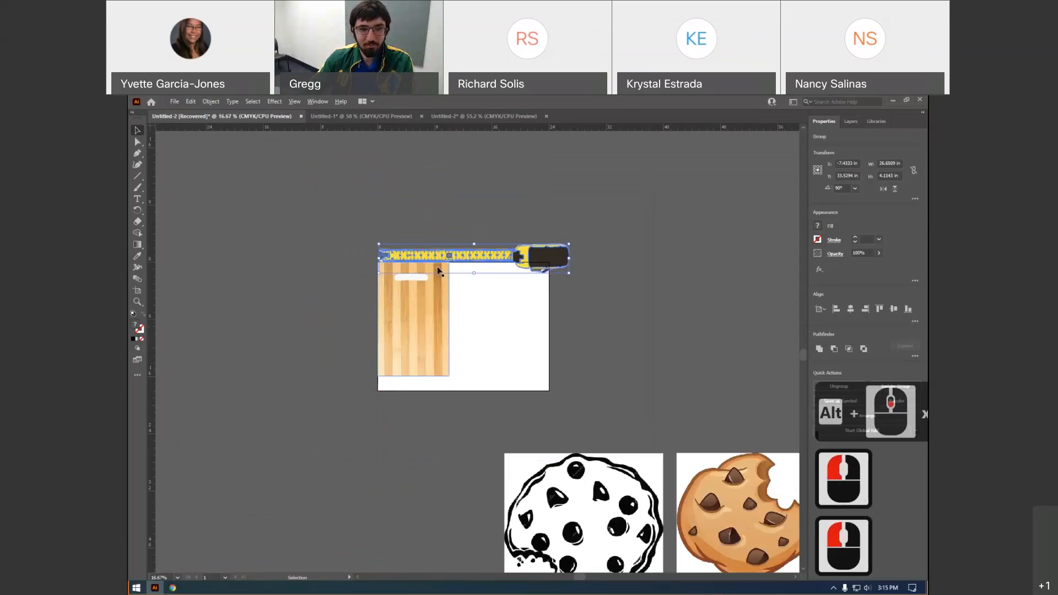
pyautogui.scroll(3, 440, 270)
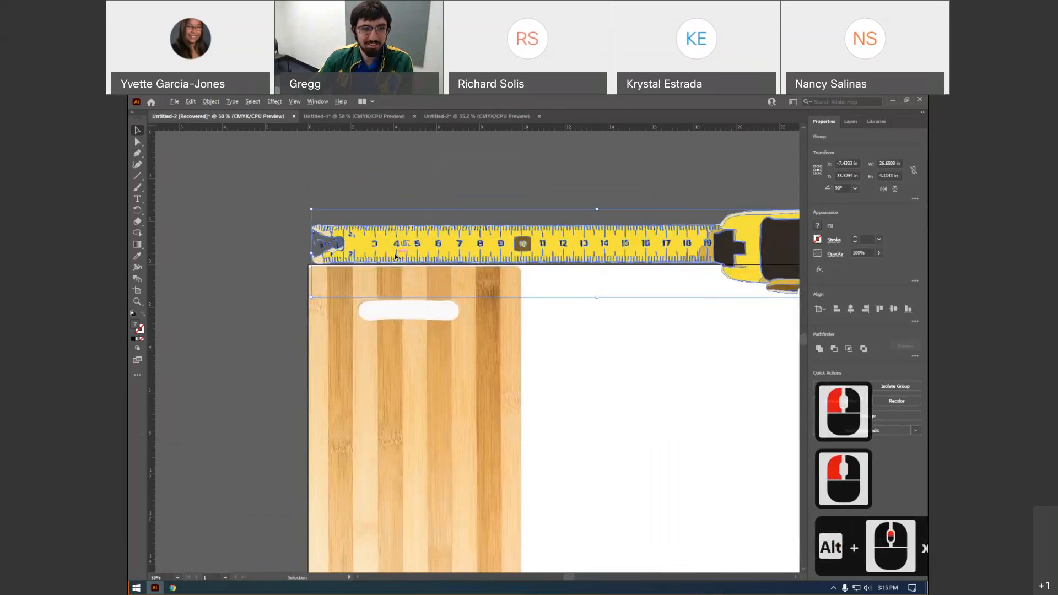
pyautogui.scroll(1, 395, 257)
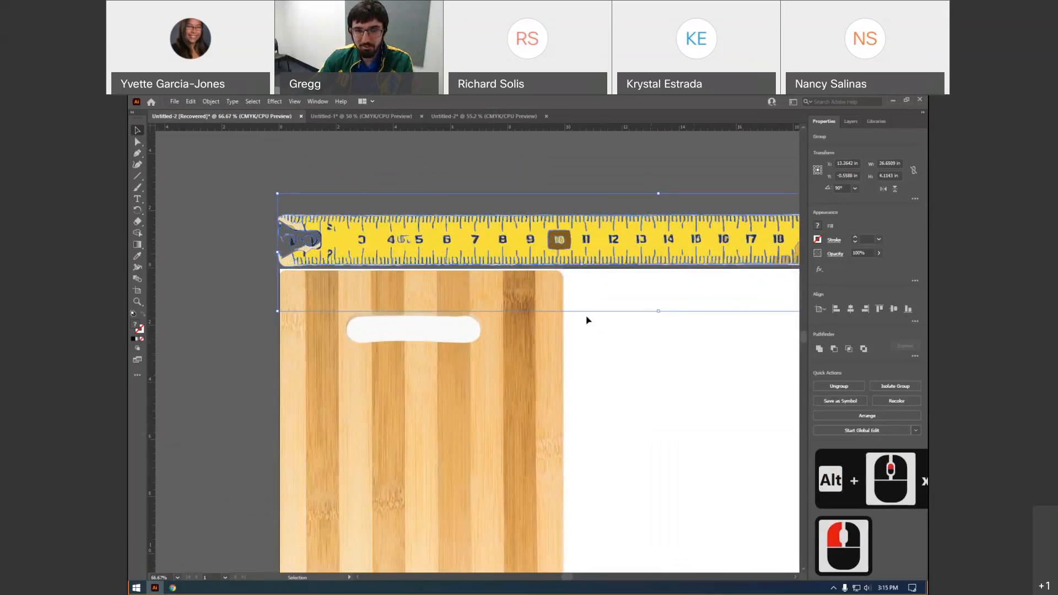
# Rotate the tape measure group by 90° so that it stands vertically
pyautogui.scroll(-3, 587, 356)
pyautogui.rightClick(704, 295)
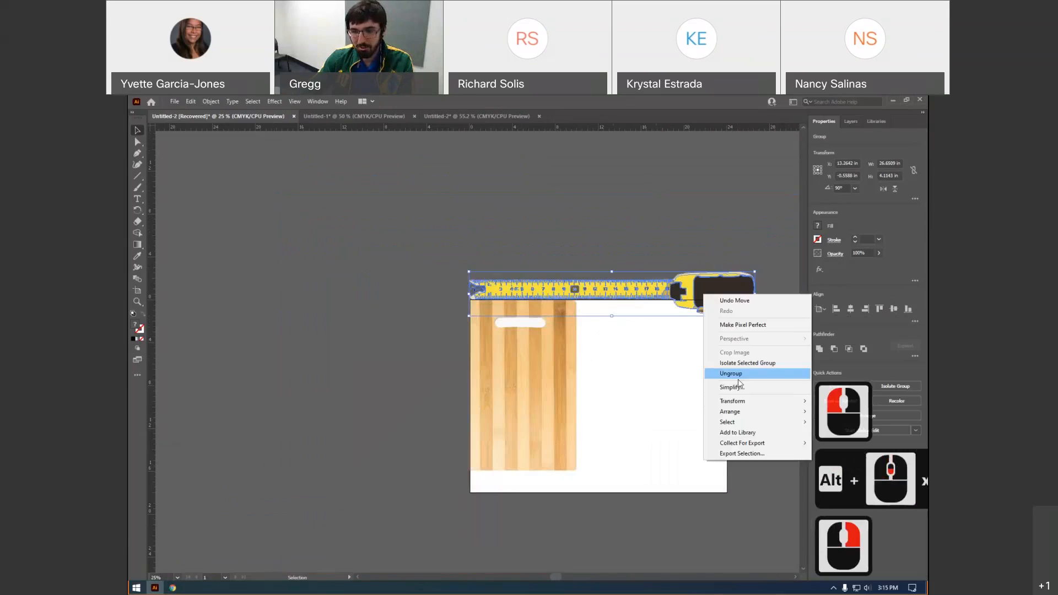
pyautogui.moveTo(734, 402)
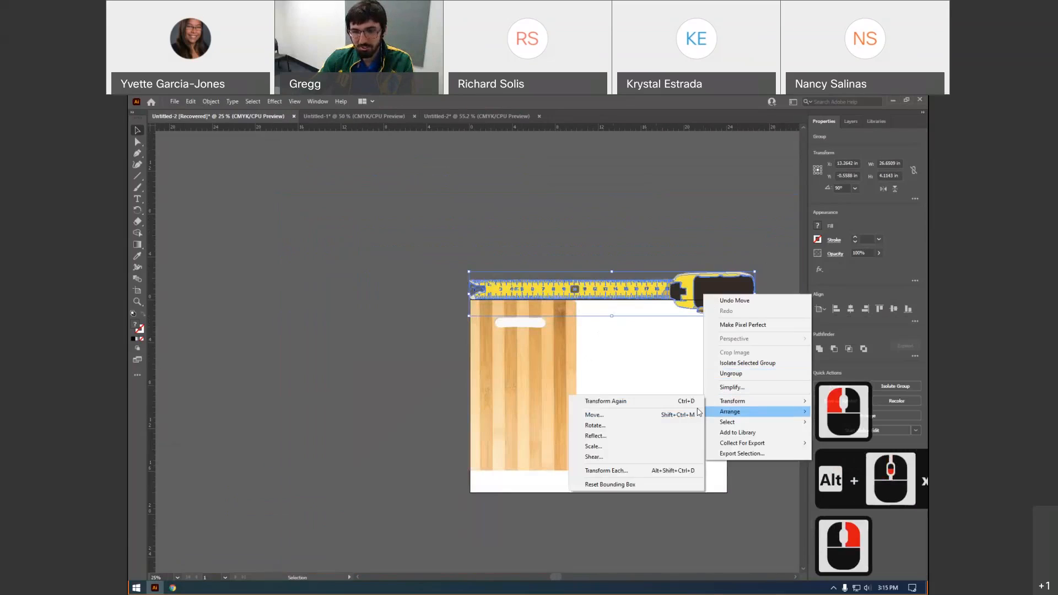
pyautogui.click(669, 426)
pyautogui.click(543, 373)
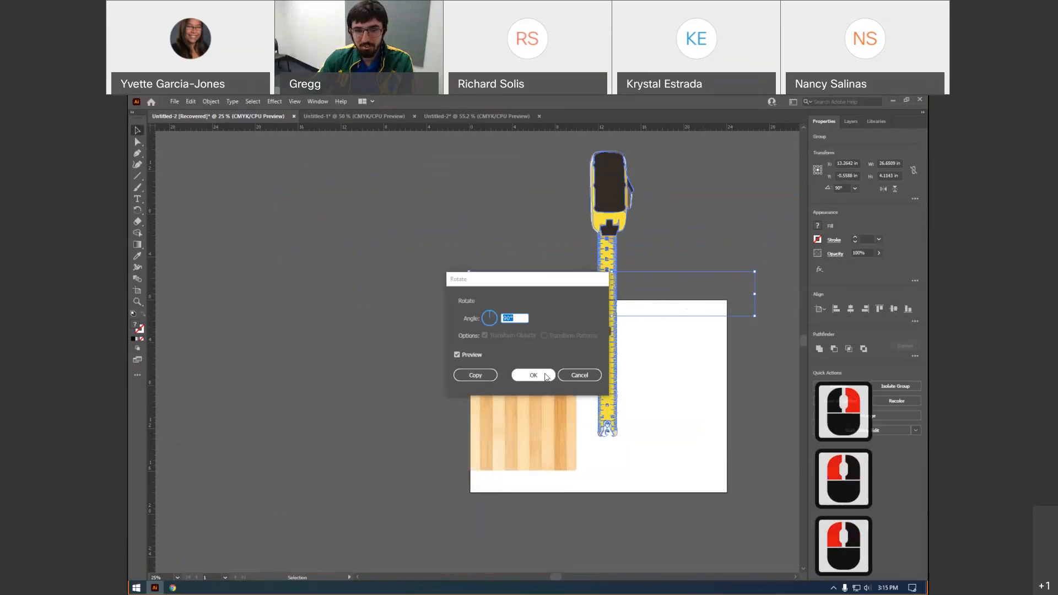
# Place the vertical tape measure against the cutting board's left edge with its hook at the board's bottom, and check the height
pyautogui.moveTo(616, 237); pyautogui.dragTo(460, 235)
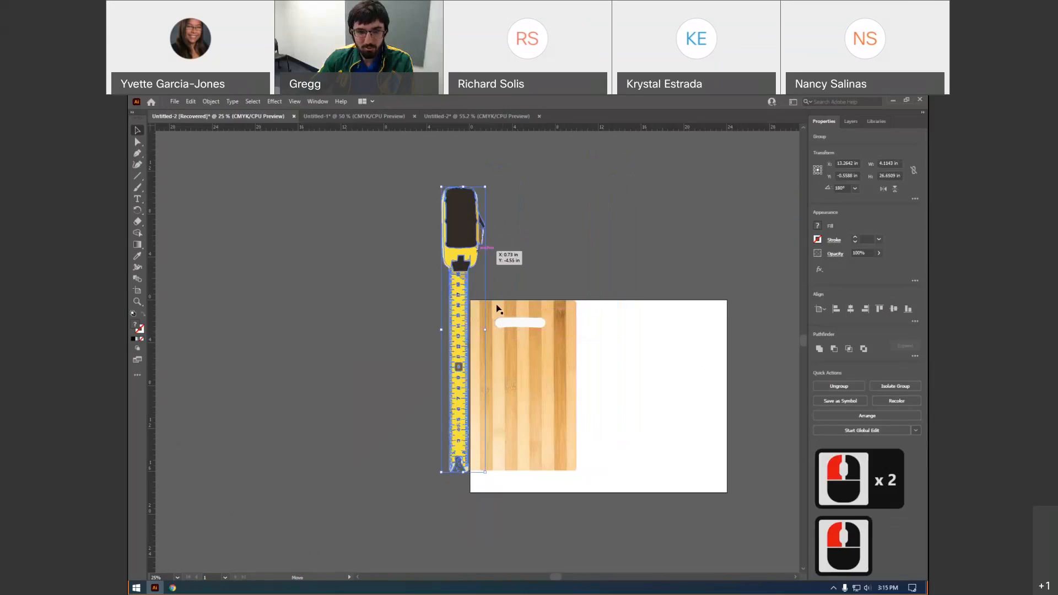
pyautogui.scroll(2, 479, 349)
pyautogui.scroll(1, 479, 349)
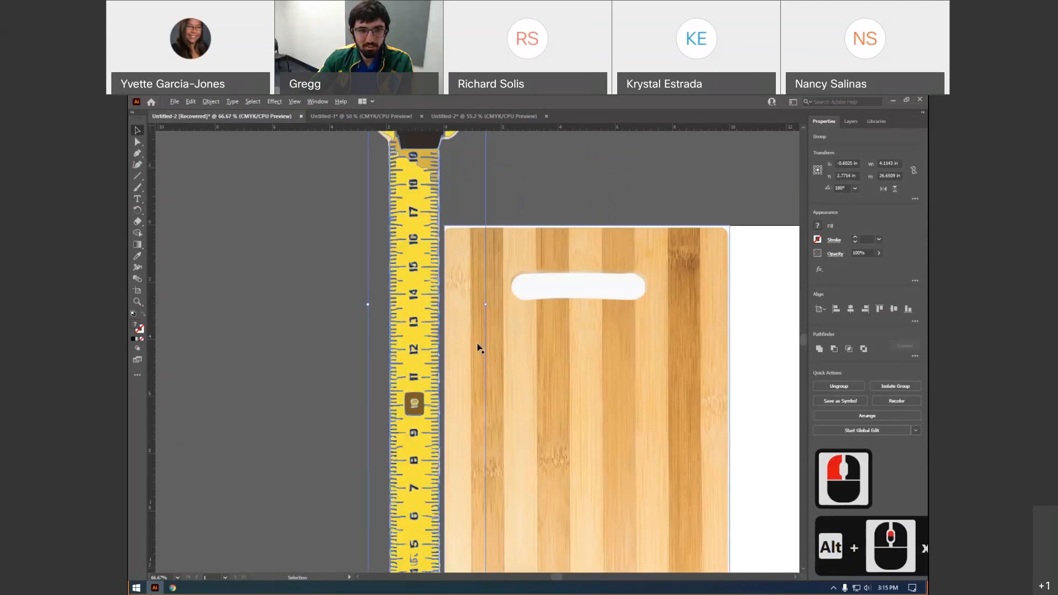
pyautogui.scroll(1, 478, 349)
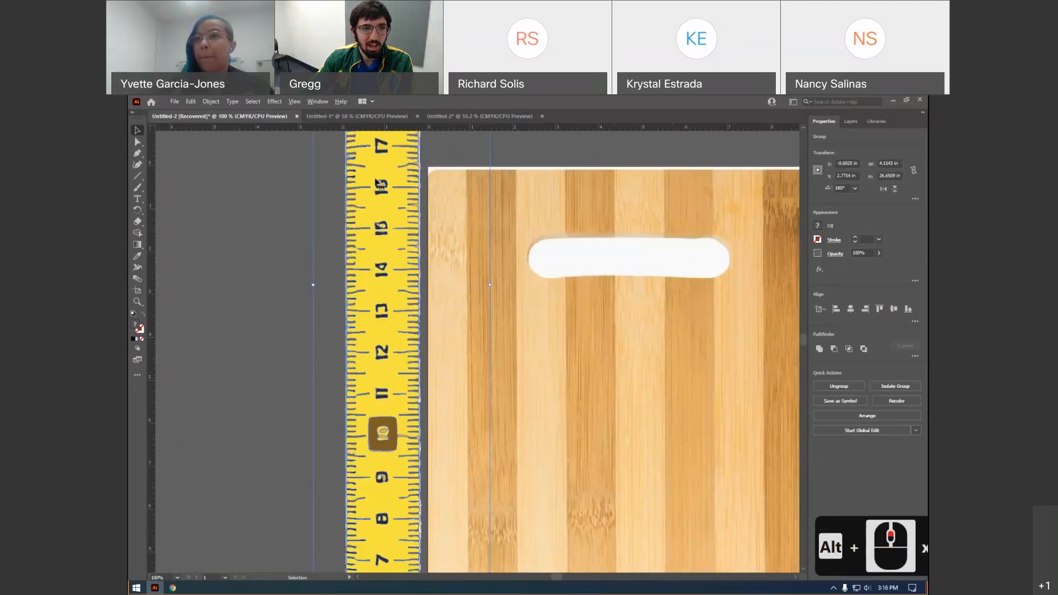
pyautogui.scroll(-1, 484, 265)
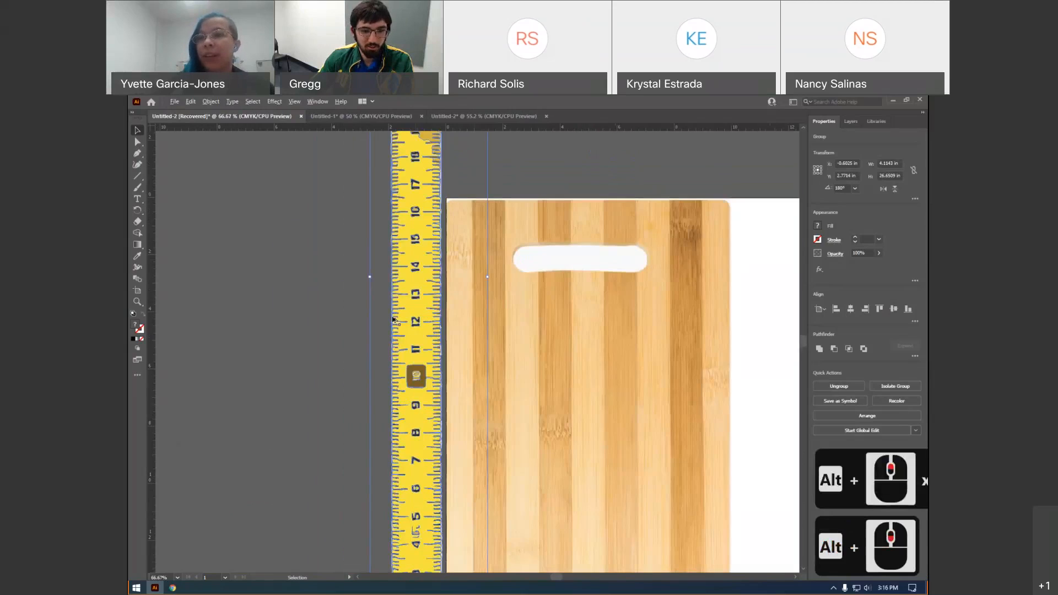
pyautogui.scroll(-3, 394, 320)
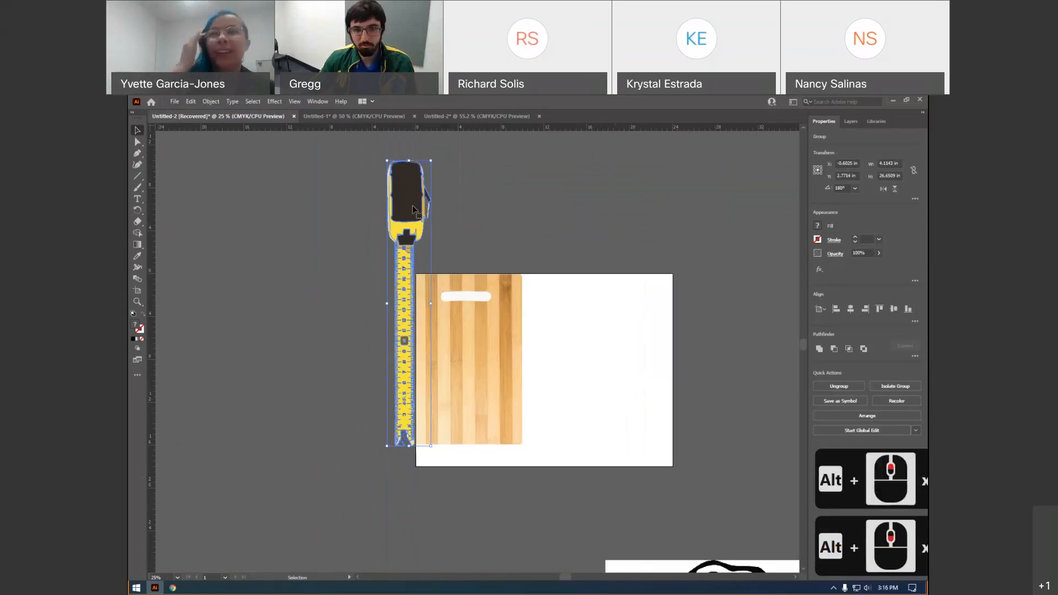
# Move the tape measure away from the cutting board, well off the artboard's left side
pyautogui.moveTo(413, 209); pyautogui.dragTo(305, 208)
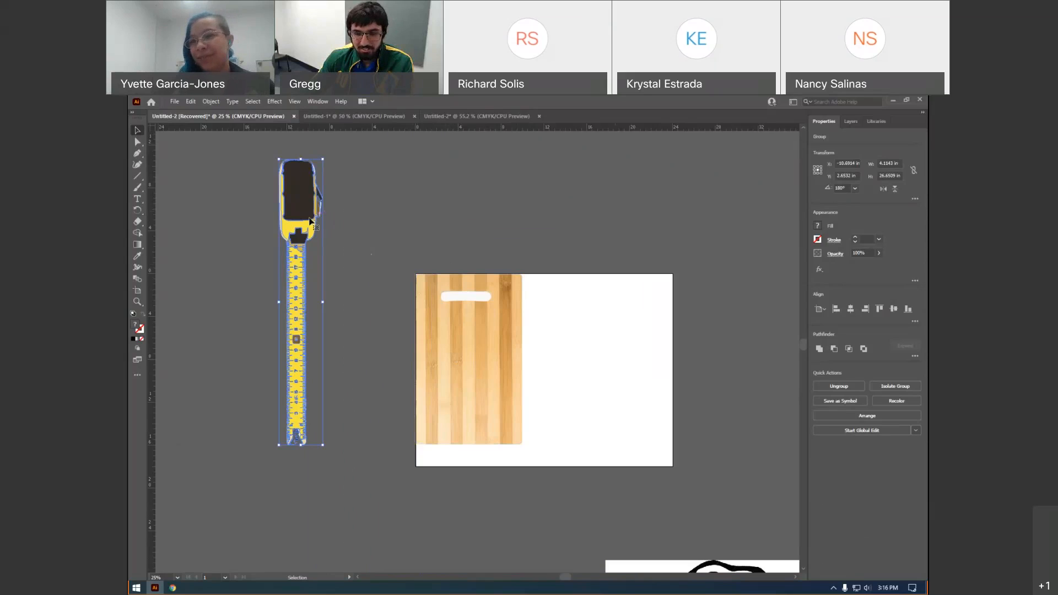
pyautogui.moveTo(311, 221); pyautogui.dragTo(236, 220)
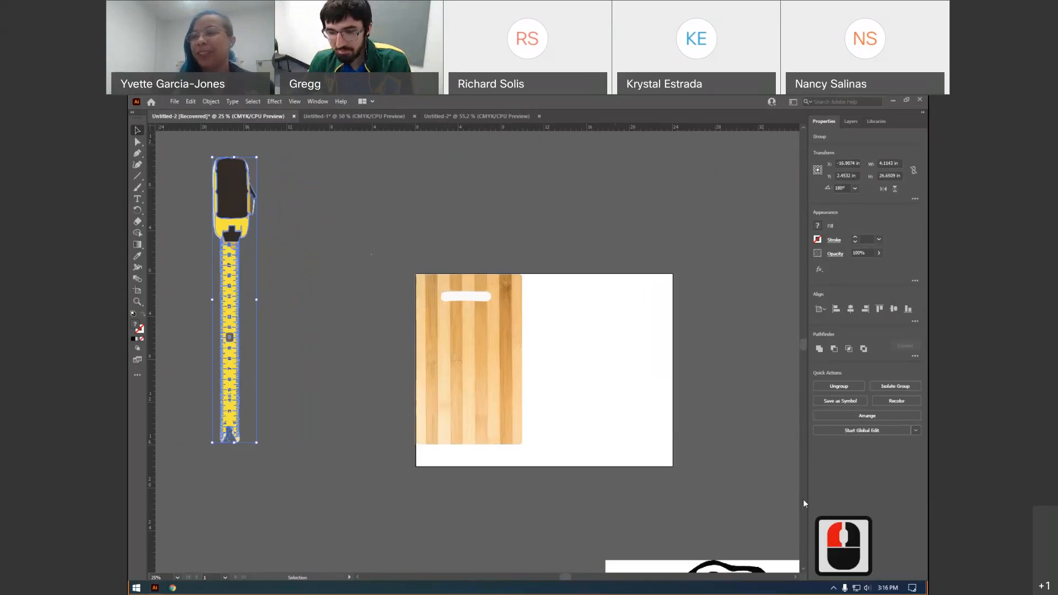
pyautogui.click(661, 500)
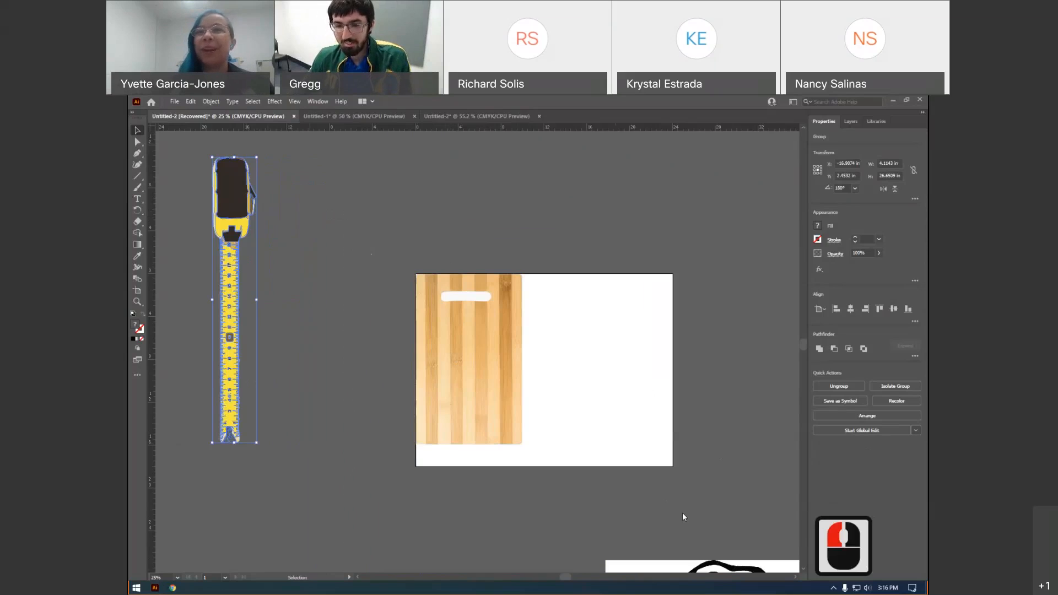
pyautogui.click(803, 503)
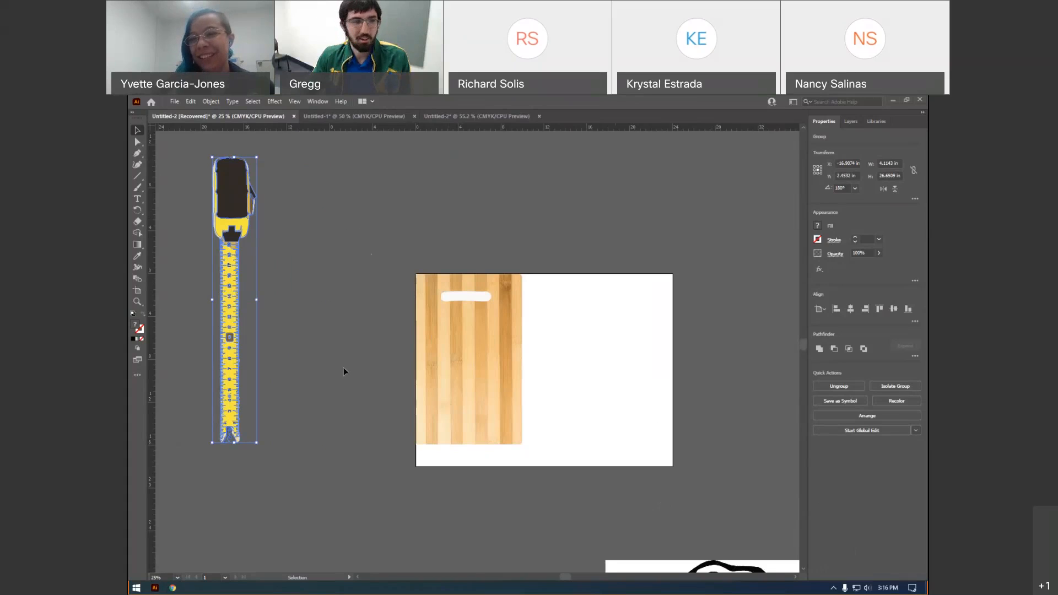
pyautogui.click(208, 213)
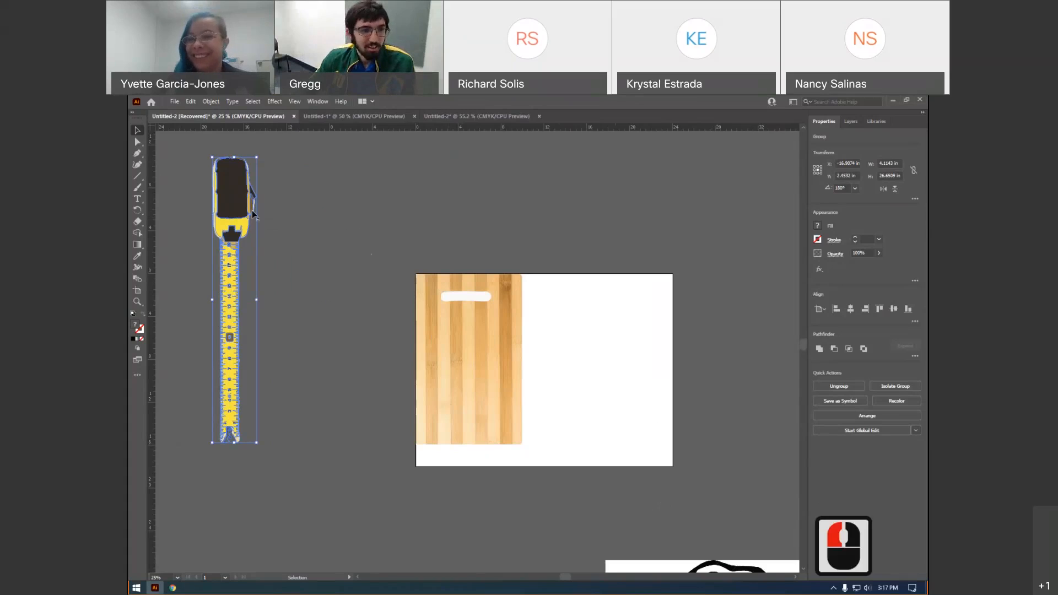
# Move the vertical tape measure a little farther from the artboard's left side and deselect it
pyautogui.moveTo(254, 221)
pyautogui.mouseDown()
pyautogui.moveTo(209, 213)
pyautogui.moveTo(258, 226)
pyautogui.mouseUp()
pyautogui.click(204, 261)
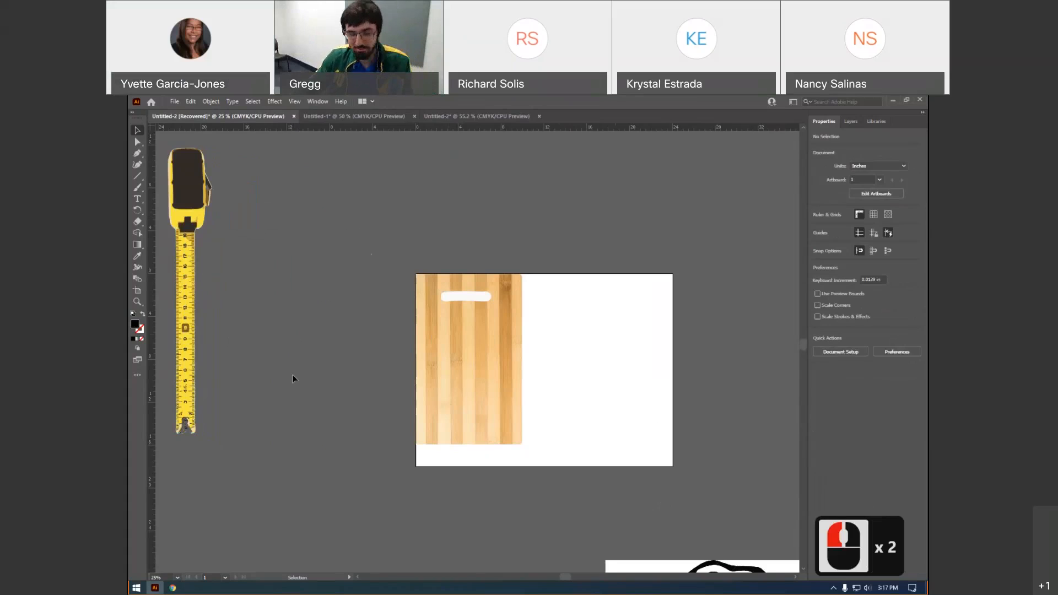
# Place a vertical ruler guide snapped to the cutting board's right edge
pyautogui.scroll(2, 468, 385)
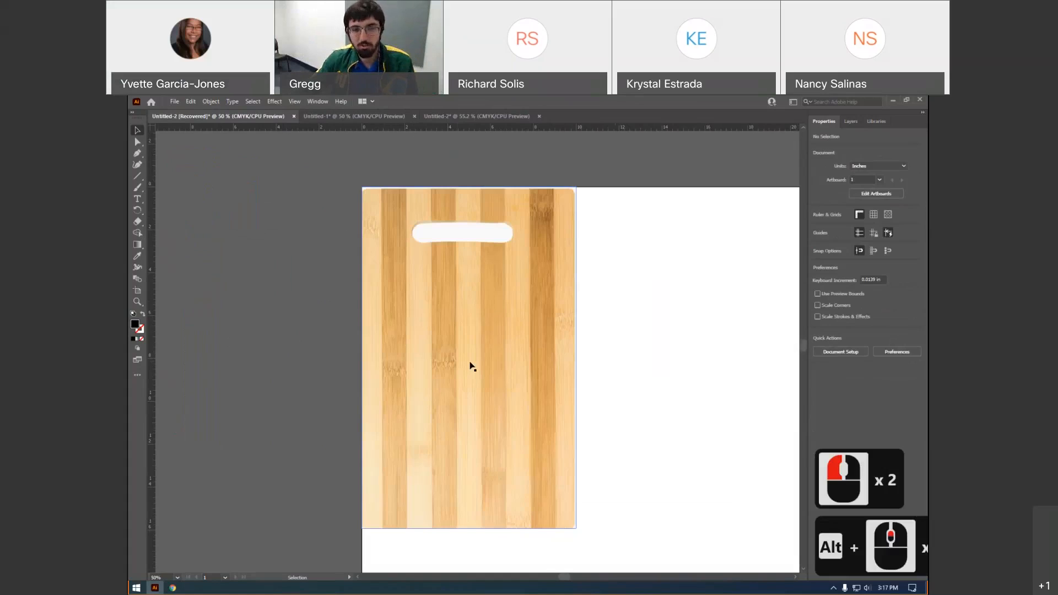
pyautogui.moveTo(481, 357)
pyautogui.mouseDown()
pyautogui.moveTo(472, 339)
pyautogui.moveTo(484, 359)
pyautogui.moveTo(475, 354)
pyautogui.mouseUp()
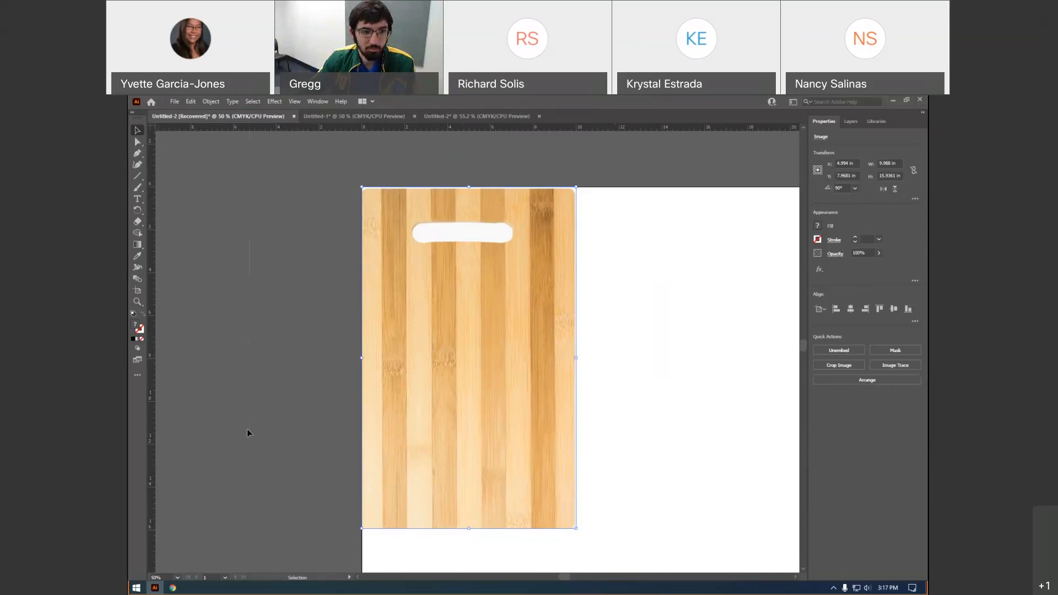
pyautogui.moveTo(152, 303); pyautogui.dragTo(578, 191)
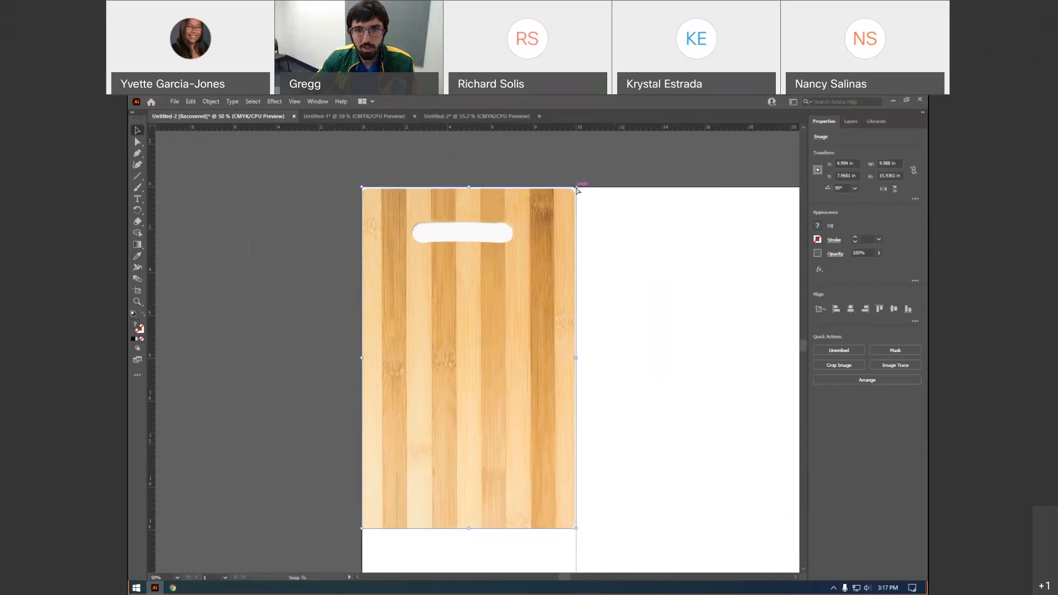
pyautogui.click(577, 140)
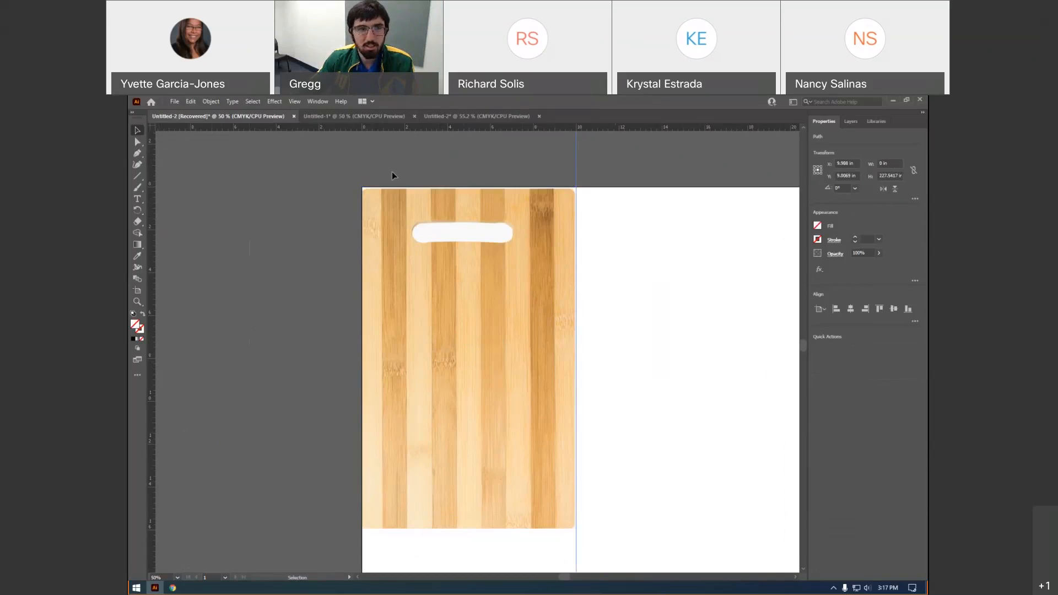
# Place a horizontal ruler guide along the cutting board's bottom edge
pyautogui.moveTo(309, 125); pyautogui.dragTo(267, 472)
pyautogui.moveTo(256, 528); pyautogui.dragTo(252, 530)
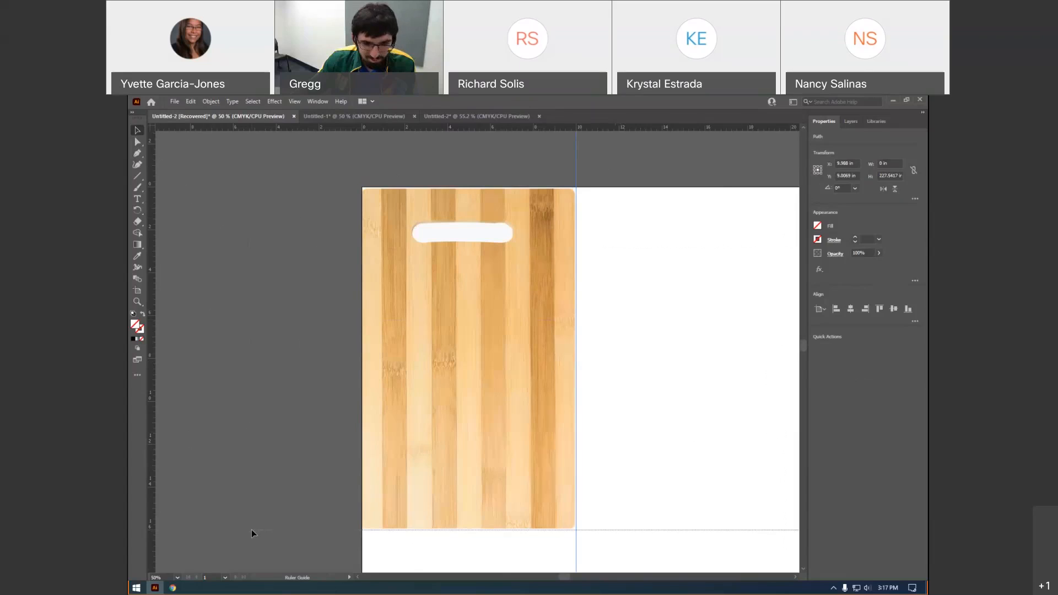
pyautogui.scroll(-2, 362, 433)
pyautogui.scroll(-3, 362, 430)
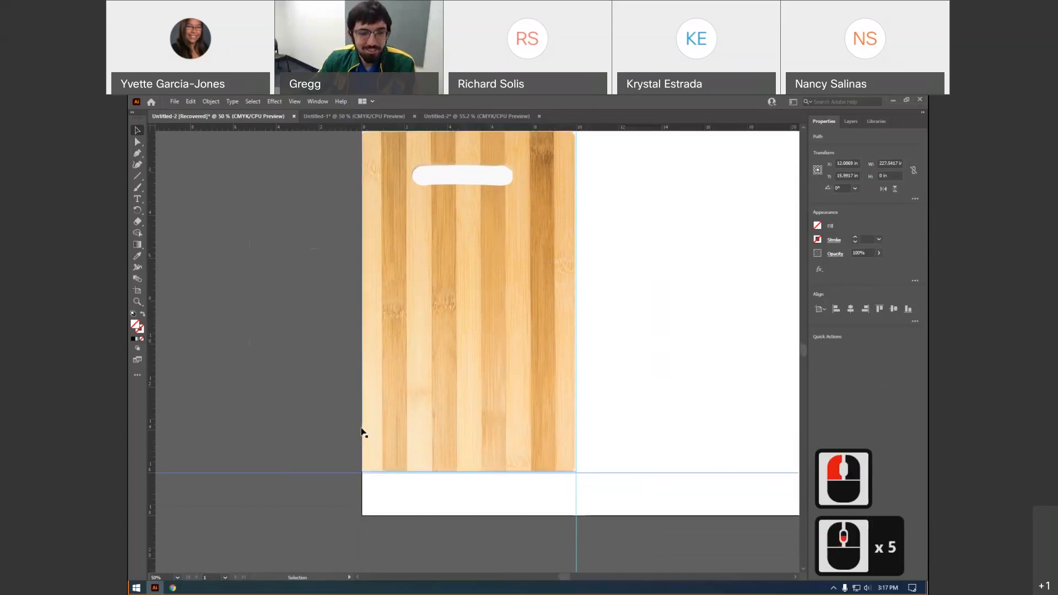
pyautogui.scroll(3, 449, 406)
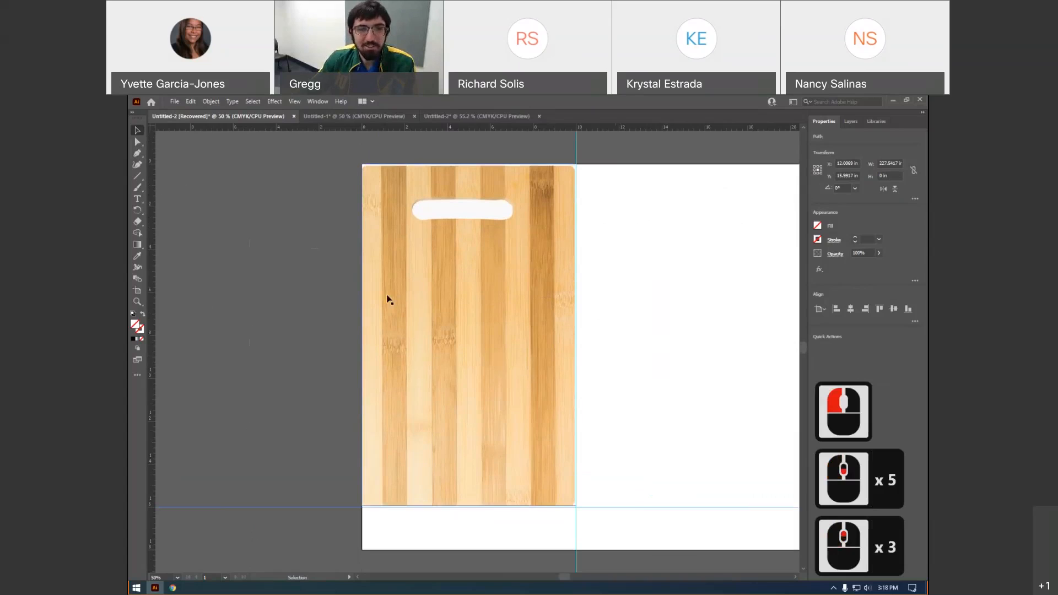
# Move the cutting board image off the artboard, out beyond the artboard's upper left corner
pyautogui.click(137, 134)
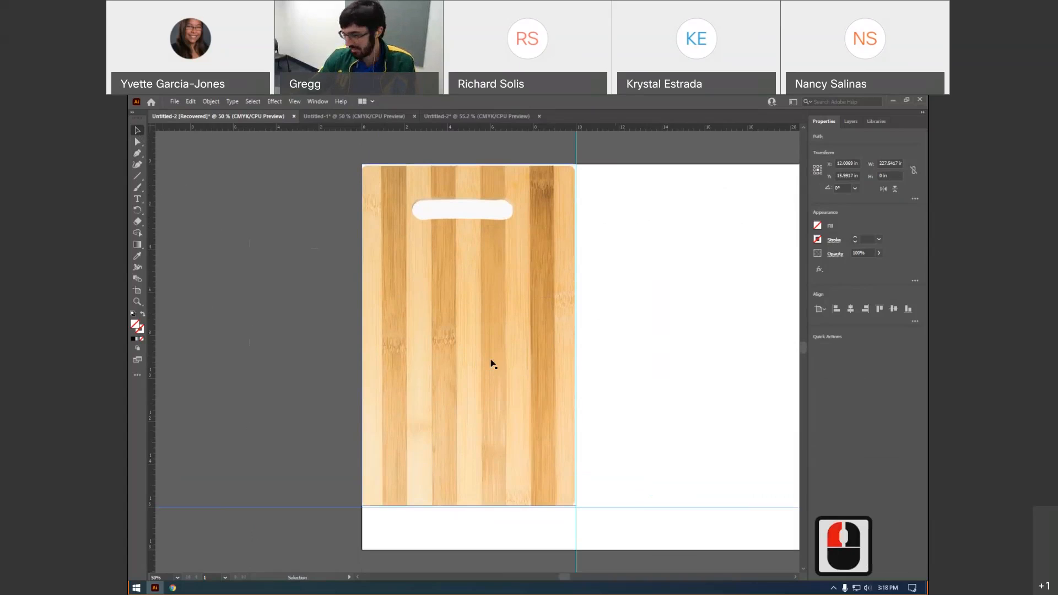
pyautogui.moveTo(492, 362); pyautogui.dragTo(250, 322)
pyautogui.scroll(-2, 439, 356)
pyautogui.click(189, 303)
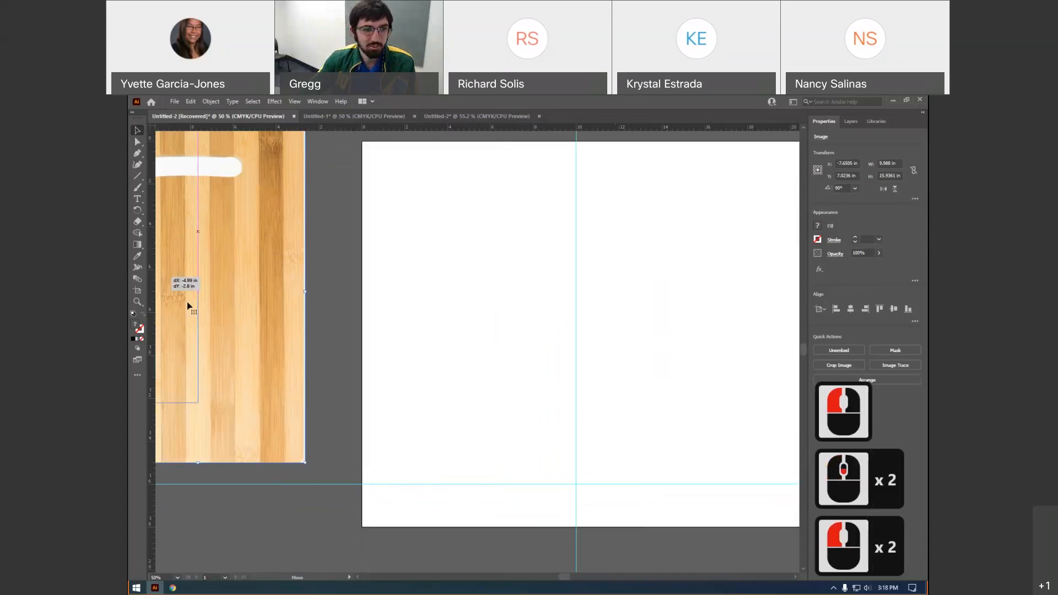
pyautogui.scroll(-2, 231, 327)
pyautogui.moveTo(256, 366); pyautogui.dragTo(178, 180)
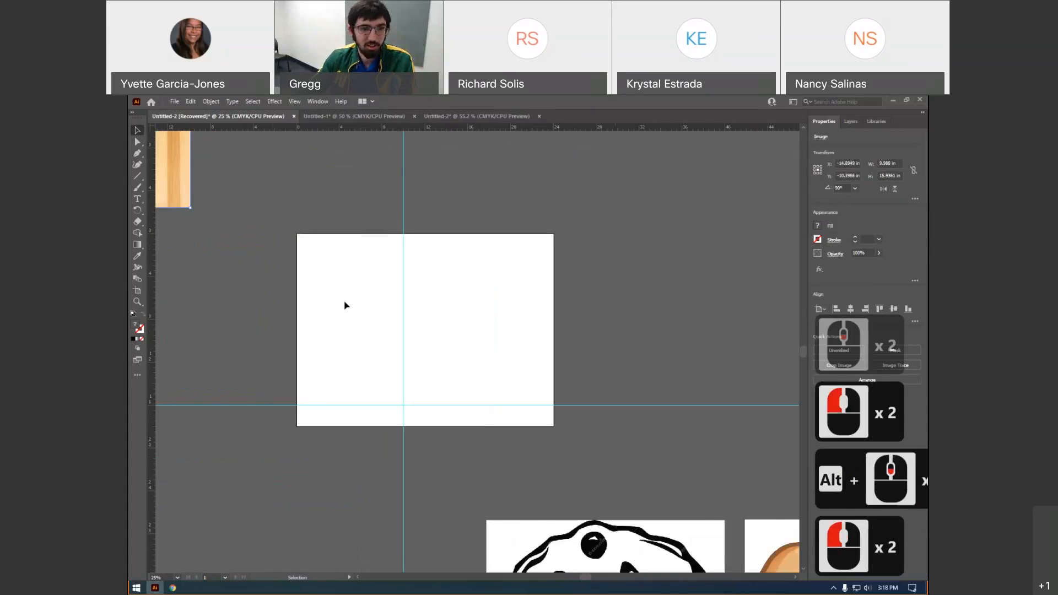
# Move the cutting board image back into the artboard's upper left corner, snapped to the two guides
pyautogui.scroll(-1, 296, 325)
pyautogui.scroll(2, 323, 325)
pyautogui.scroll(-1, 323, 326)
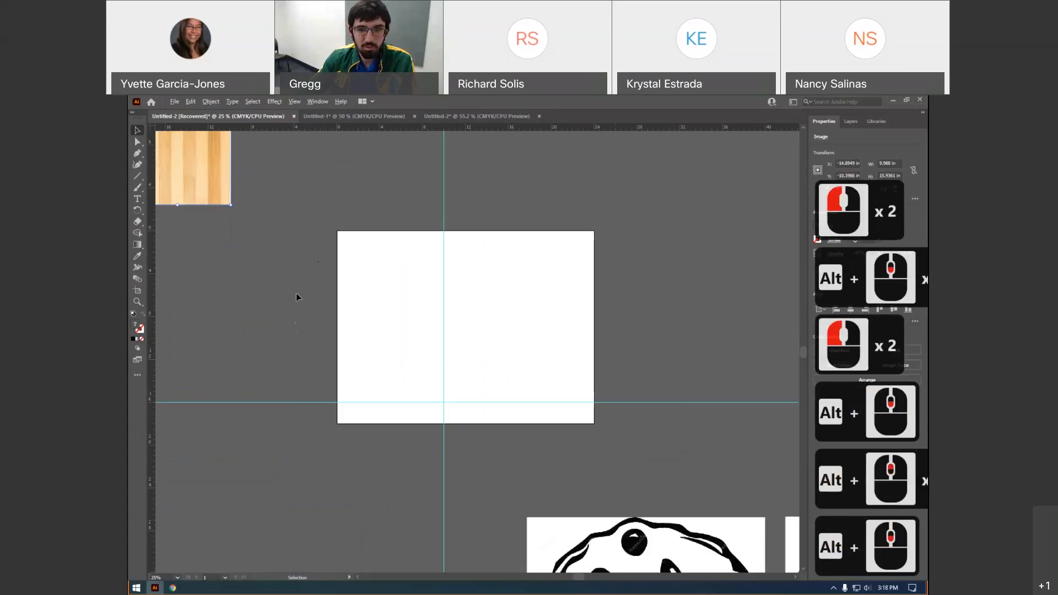
pyautogui.scroll(1, 298, 299)
pyautogui.moveTo(201, 204); pyautogui.dragTo(415, 403)
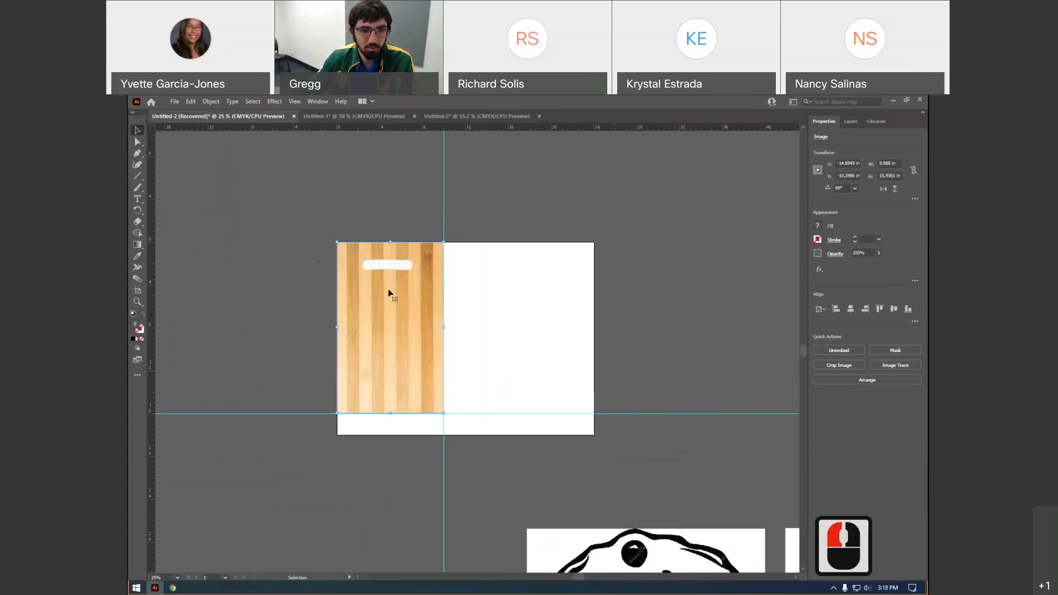
pyautogui.click(371, 273)
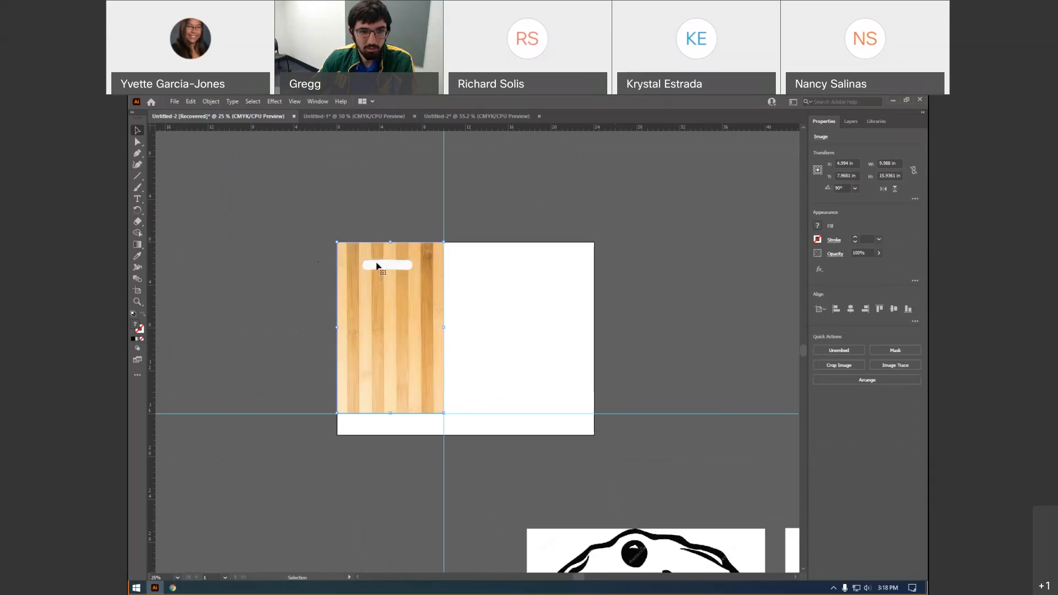
# Start a text object on the cutting board below the handle hole and clear its placeholder text
pyautogui.scroll(-3, 416, 296)
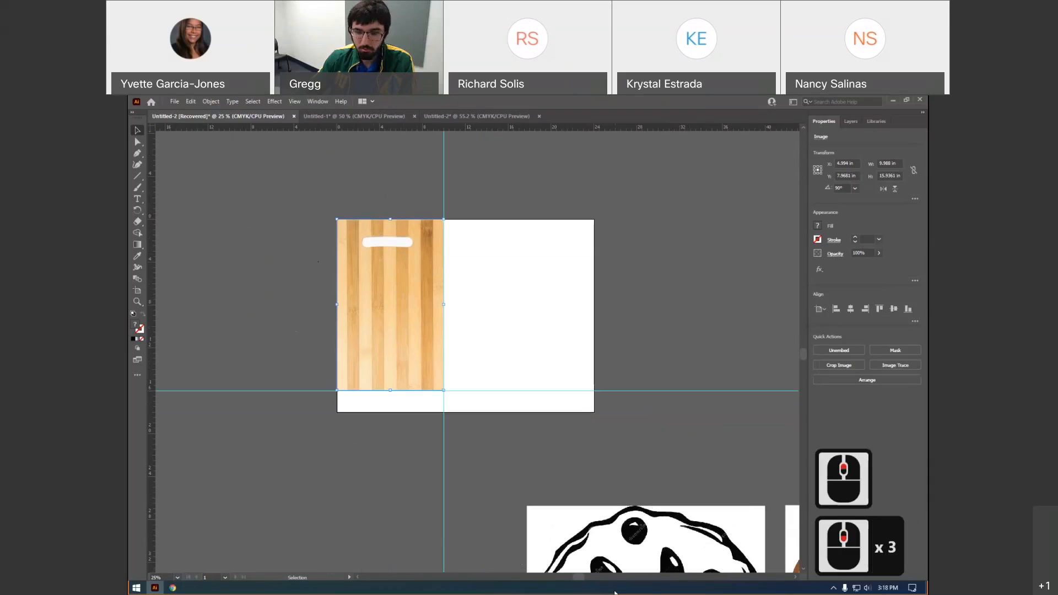
pyautogui.moveTo(581, 580); pyautogui.dragTo(568, 580)
pyautogui.scroll(1, 464, 311)
pyautogui.press('t')
pyautogui.click(335, 278)
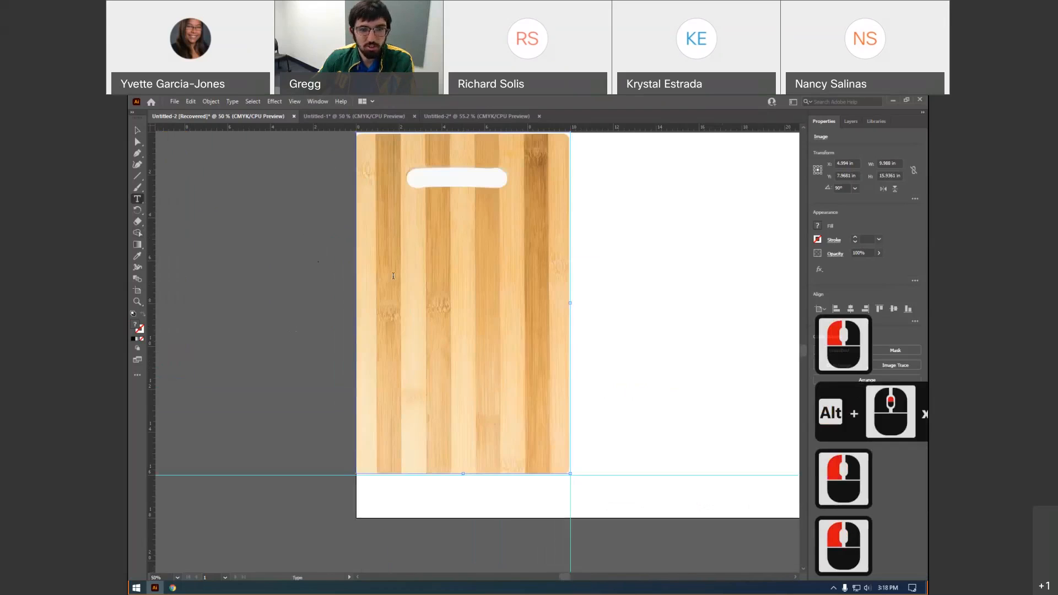
pyautogui.press('BackSpace')
pyautogui.press('BackSpace')
pyautogui.press('BackSpace')
pyautogui.press('BackSpace')
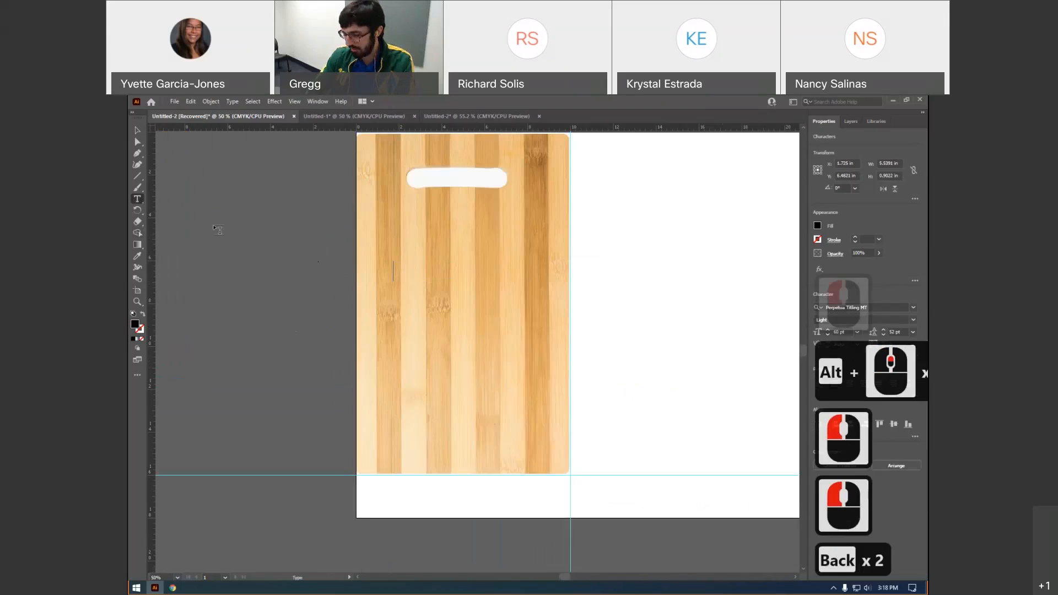
# Enter the text "MOM'S COOKIES" on two lines, with one word per line
pyautogui.press('shift')
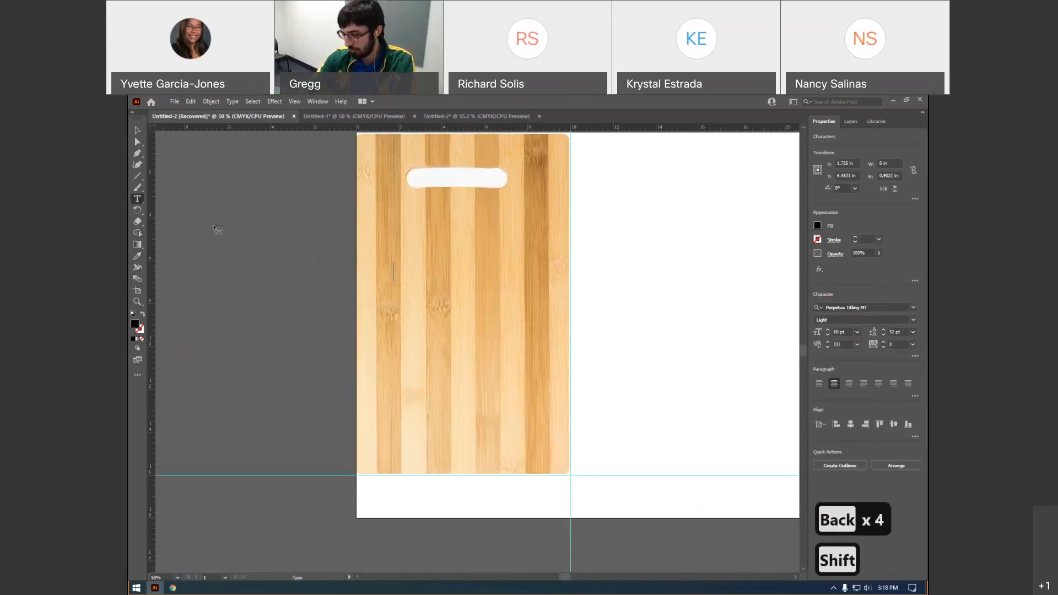
pyautogui.write('M')
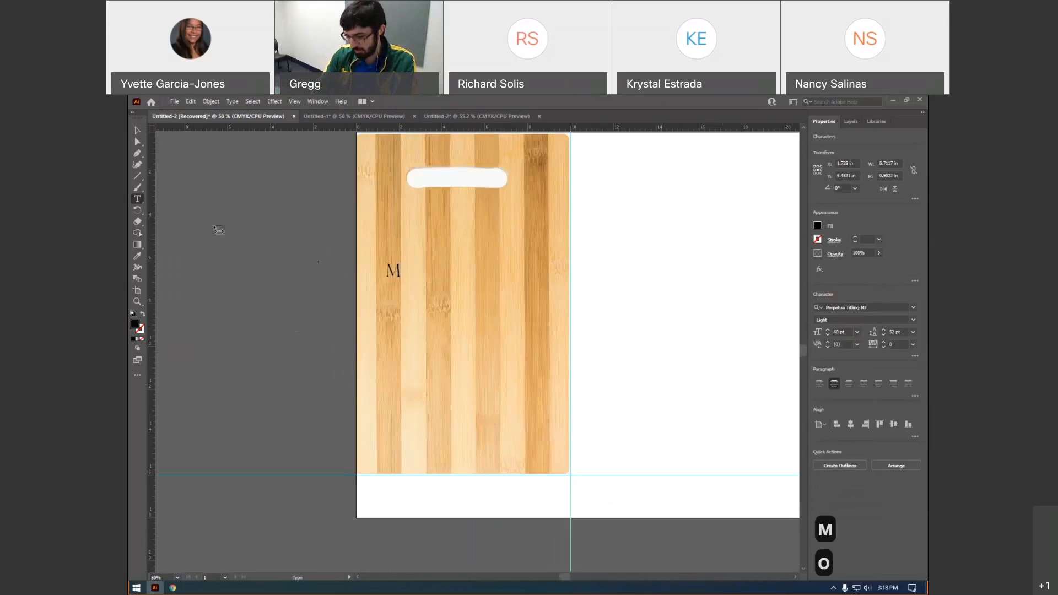
pyautogui.write('OM;s')
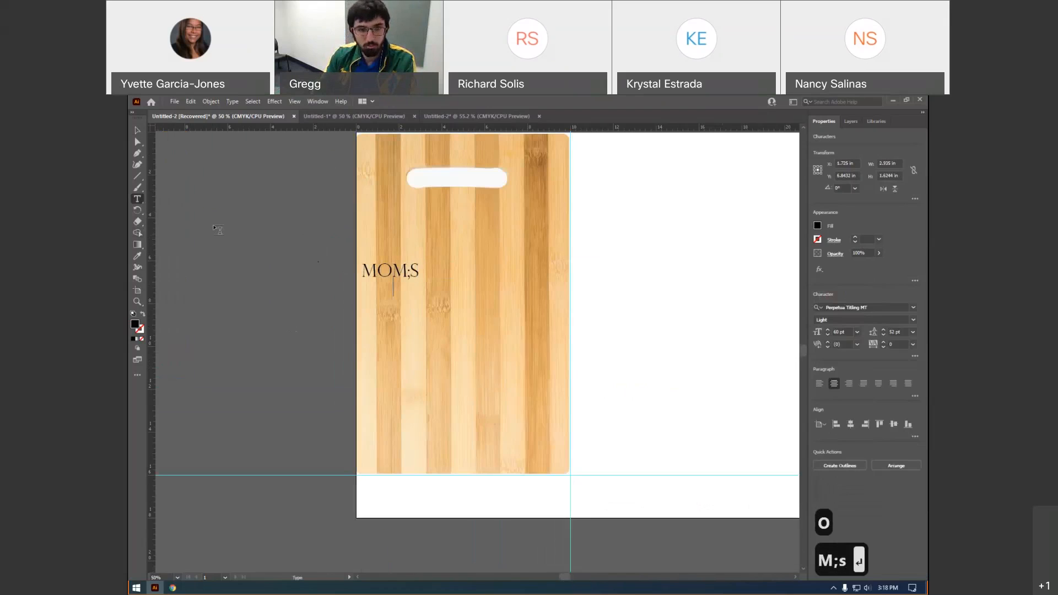
pyautogui.press('BackSpace')
pyautogui.press('BackSpace')
pyautogui.press('BackSpace')
pyautogui.press('BackSpace')
pyautogui.press('BackSpace')
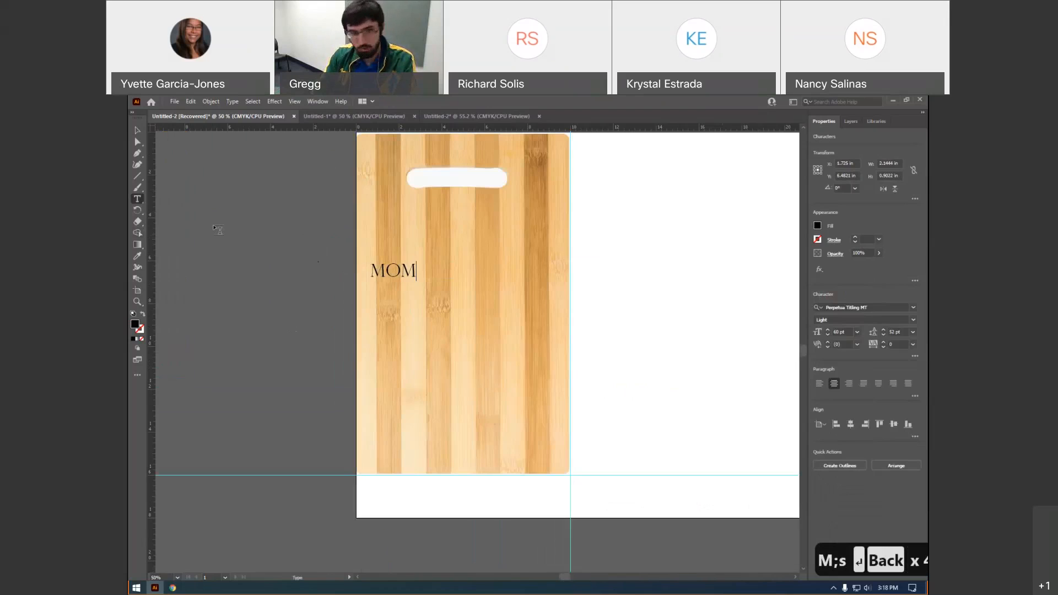
pyautogui.write("'")
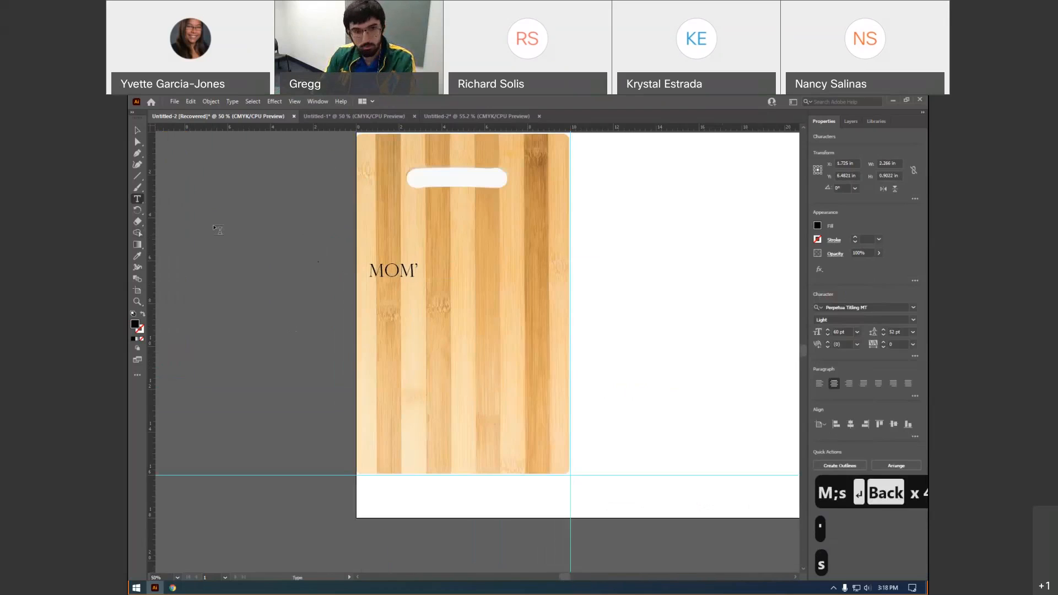
pyautogui.write('s')
pyautogui.press('Return')
pyautogui.write('COO')
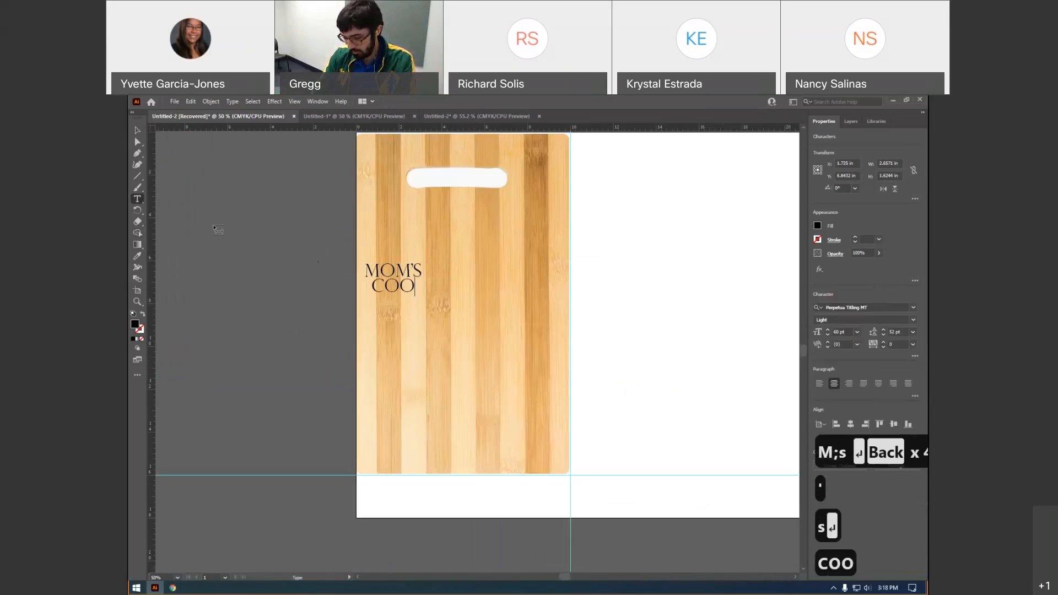
pyautogui.write('Kies')
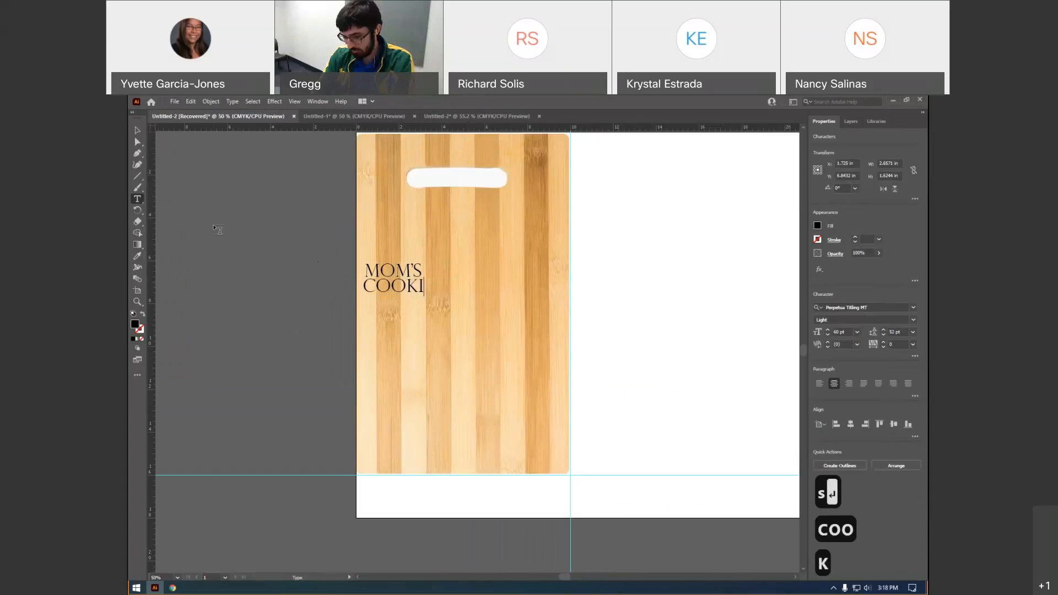
# Move the "MOM'S COOKIES" text so it is centred on the cutting board just below the handle hole
pyautogui.click(137, 130)
pyautogui.click(398, 286)
pyautogui.moveTo(398, 287); pyautogui.dragTo(466, 241)
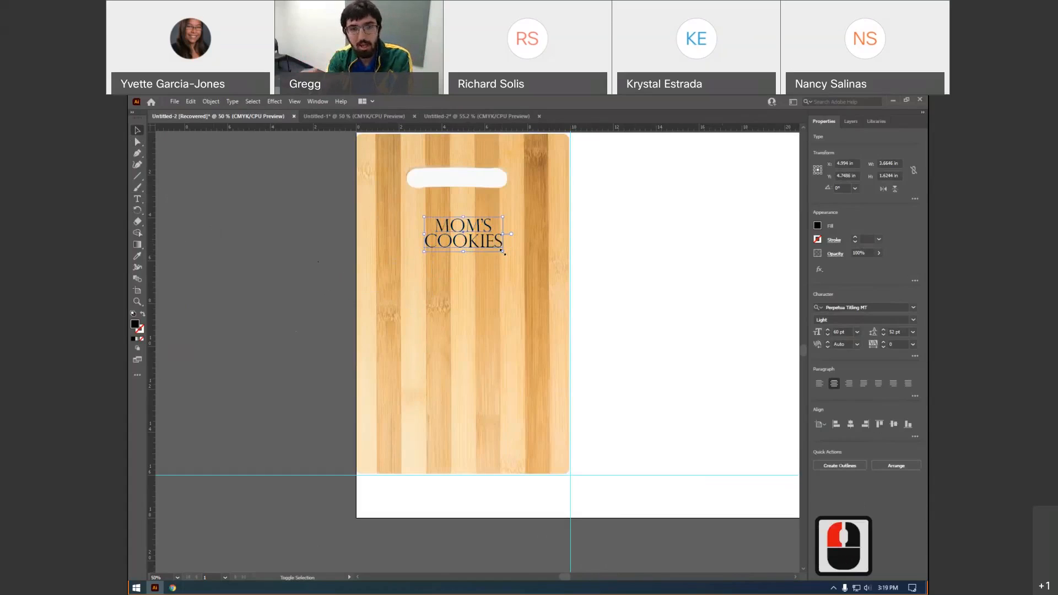
# Try stretching the text disproportionately wide and flat, and undo the distortion
pyautogui.moveTo(503, 252); pyautogui.dragTo(703, 235)
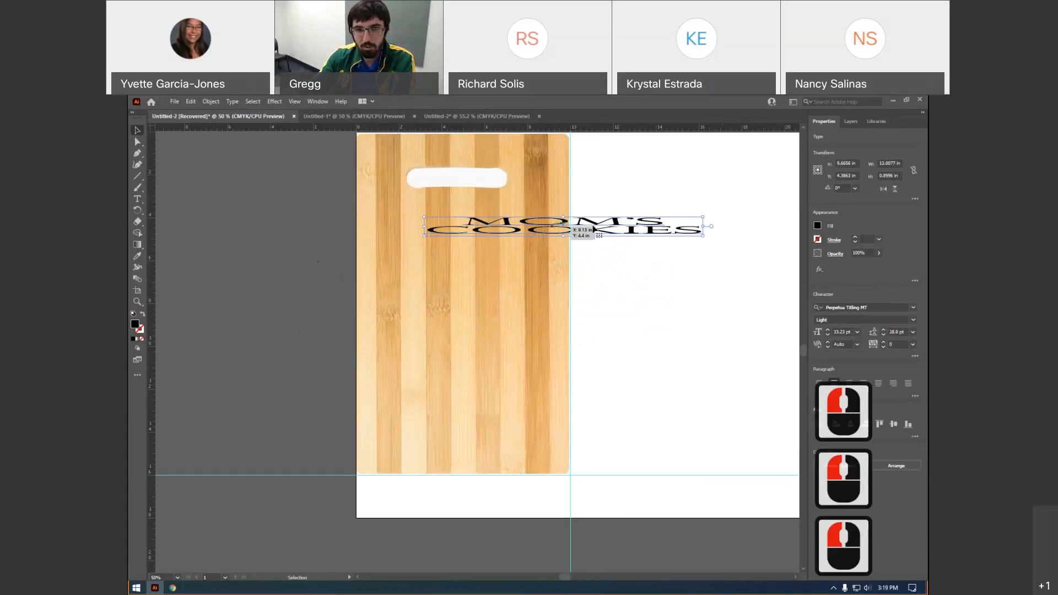
pyautogui.moveTo(600, 228); pyautogui.dragTo(565, 221)
pyautogui.press('a')
pyautogui.hotkey('ctrl', 'z')
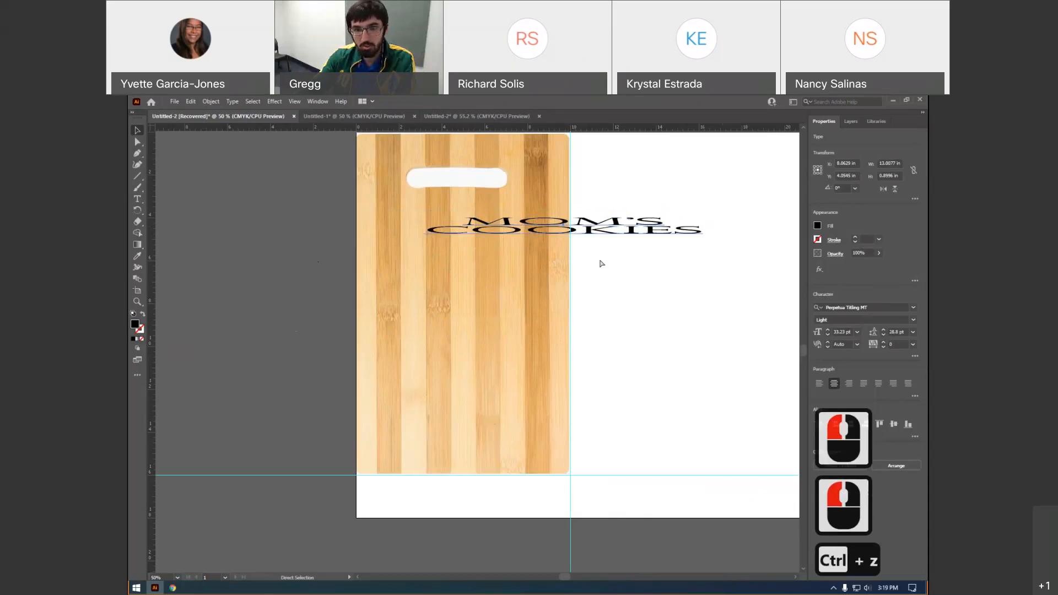
pyautogui.hotkey('ctrl', 'z')
# Enlarge the "MOM'S COOKIES" text proportionally to about 8 in wide
pyautogui.moveTo(620, 290); pyautogui.dragTo(539, 268)
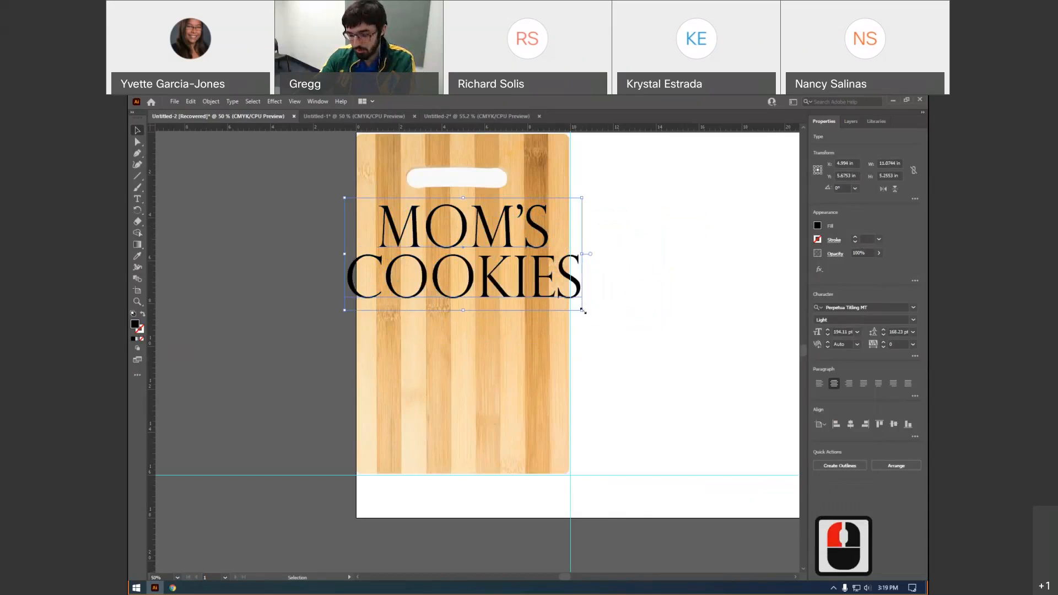
pyautogui.moveTo(582, 312); pyautogui.dragTo(517, 323)
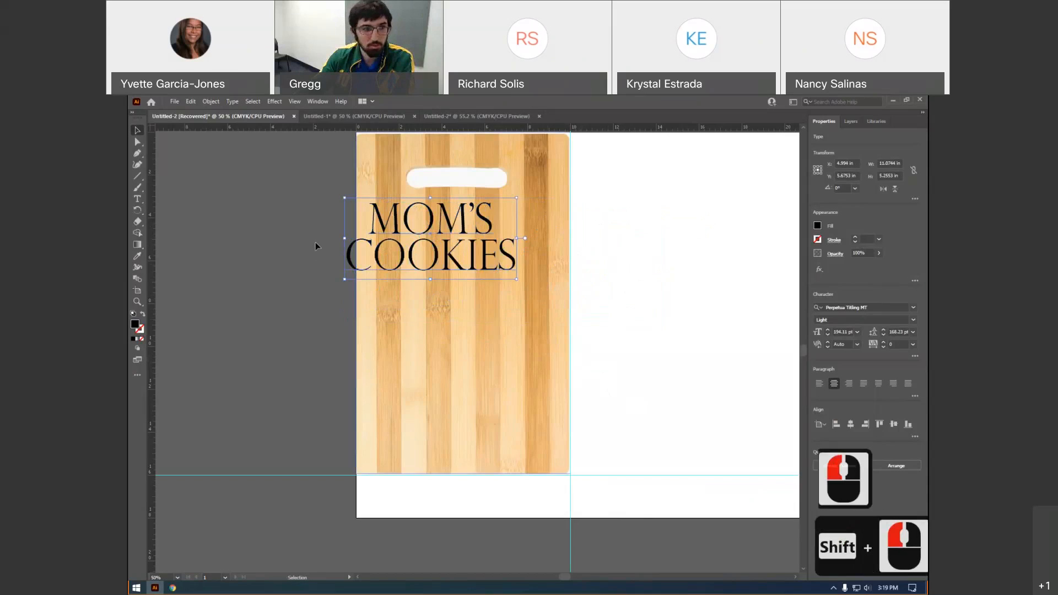
# Draw a black rectangle about 6.8 by 4.3 in beside the cutting board and delete it
pyautogui.rightClick(139, 176)
pyautogui.click(184, 176)
pyautogui.moveTo(637, 253); pyautogui.dragTo(564, 336)
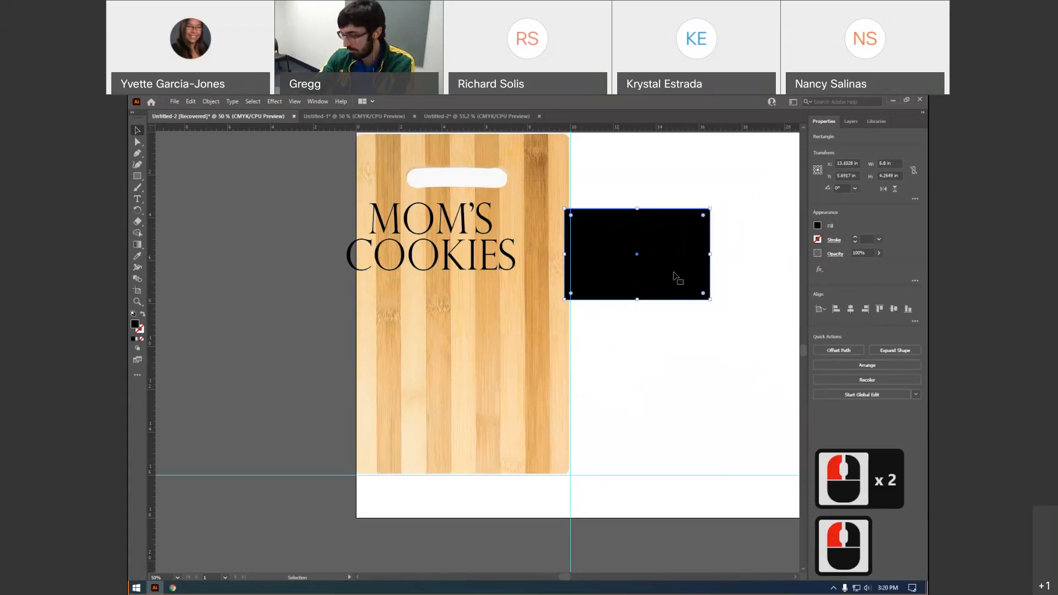
pyautogui.press('Delete')
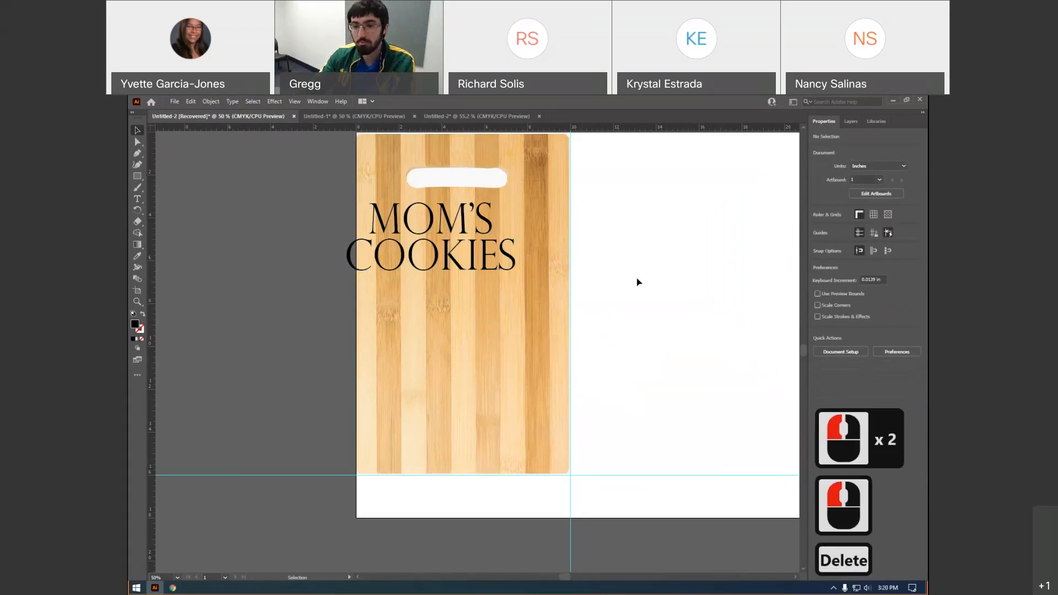
# Centre the text across the cutting board below the handle hole and scale it down to about 6.2 in wide
pyautogui.moveTo(448, 251); pyautogui.dragTo(483, 267)
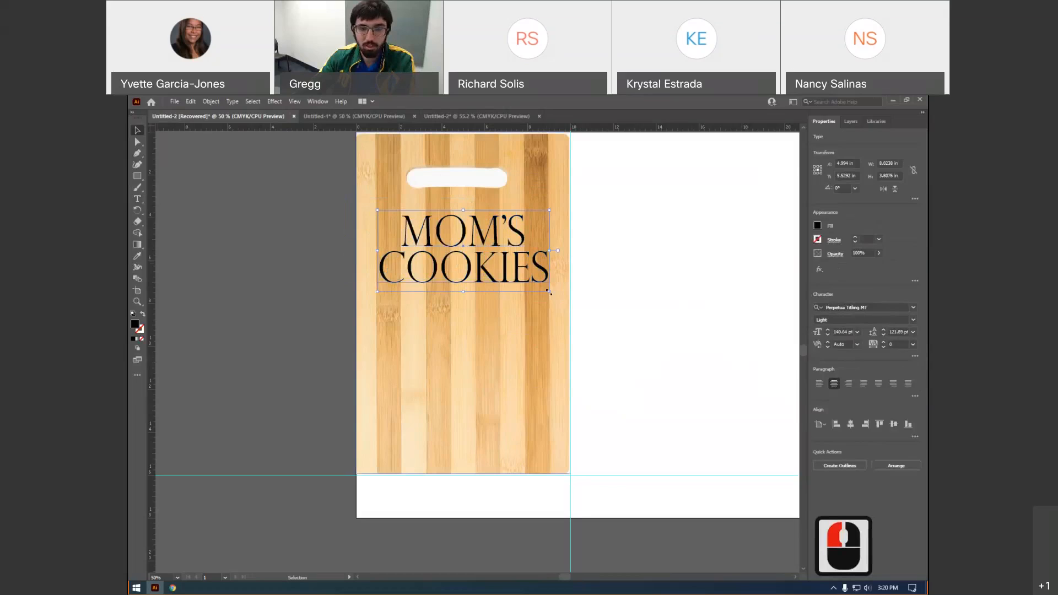
pyautogui.moveTo(549, 291); pyautogui.dragTo(531, 284)
pyautogui.scroll(5, 539, 292)
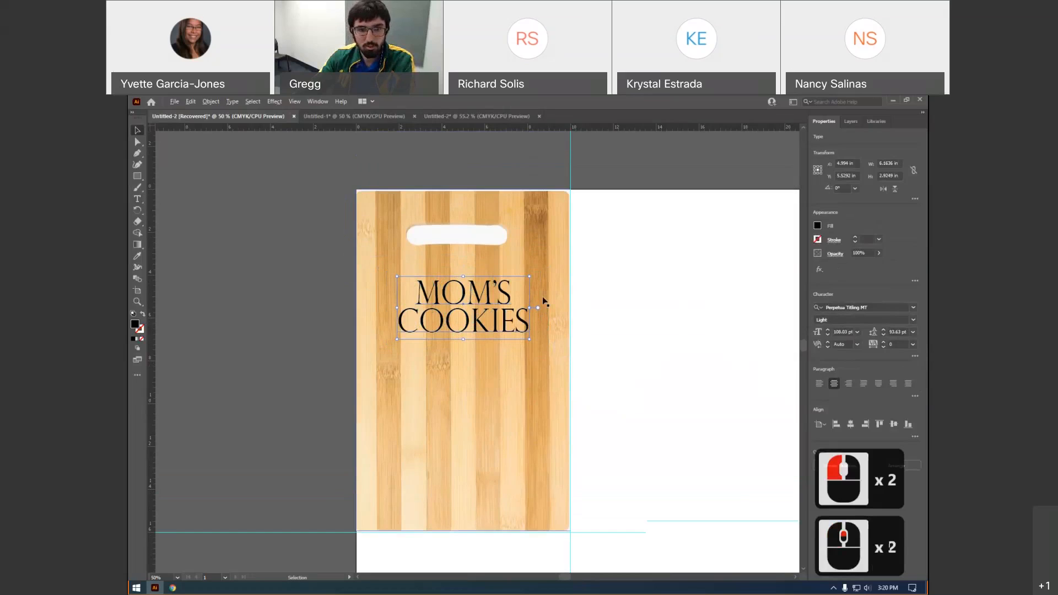
# Lay the tape measure vertically over the upper part of the cutting board and move the "MOM'S COOKIES" text down just below its end
pyautogui.keyDown('alt'); pyautogui.scroll(-2, 541, 295); pyautogui.keyUp('alt')
pyautogui.moveTo(222, 169); pyautogui.dragTo(378, 179)
pyautogui.scroll(3, 443, 278)
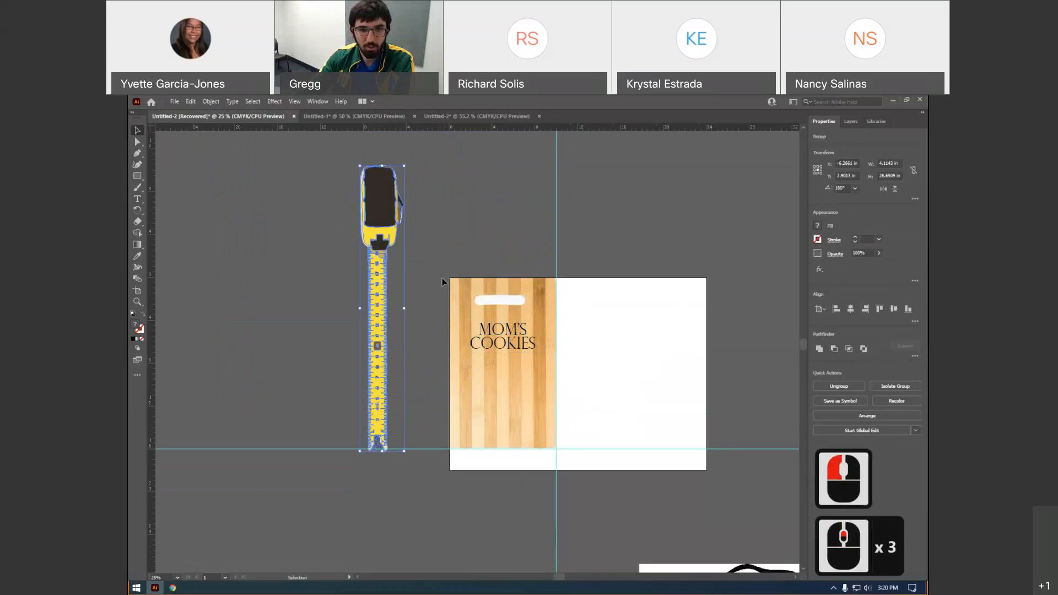
pyautogui.moveTo(385, 248); pyautogui.dragTo(484, 157)
pyautogui.scroll(2, 473, 361)
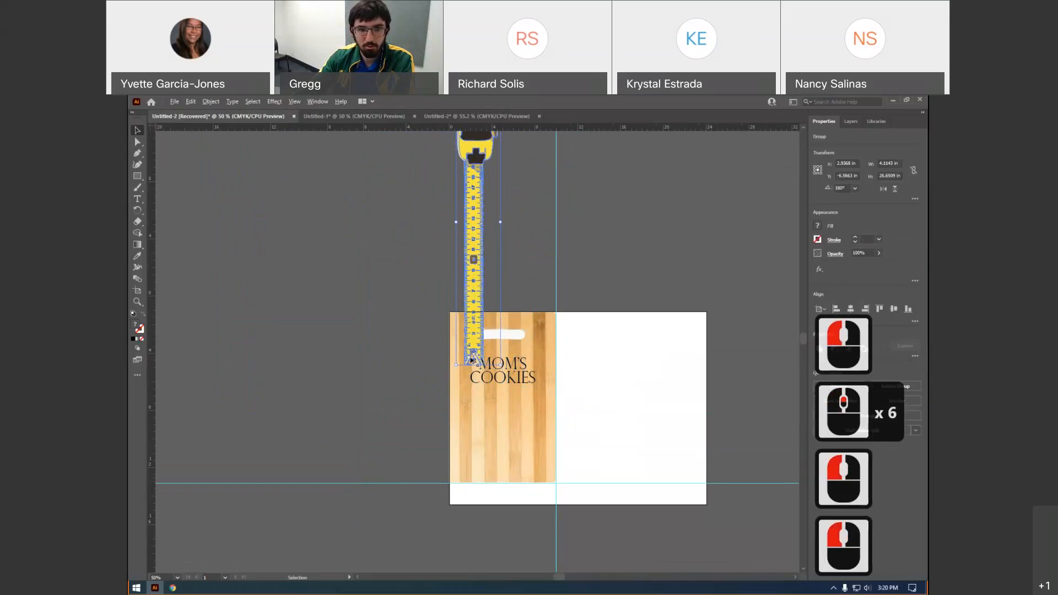
pyautogui.scroll(4, 473, 361)
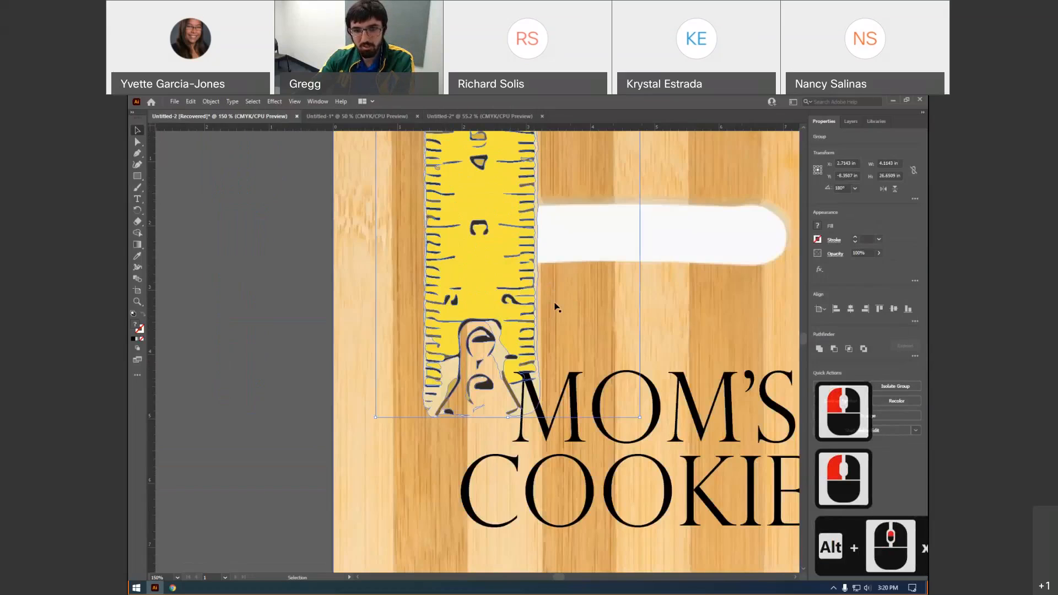
pyautogui.scroll(-2, 556, 308)
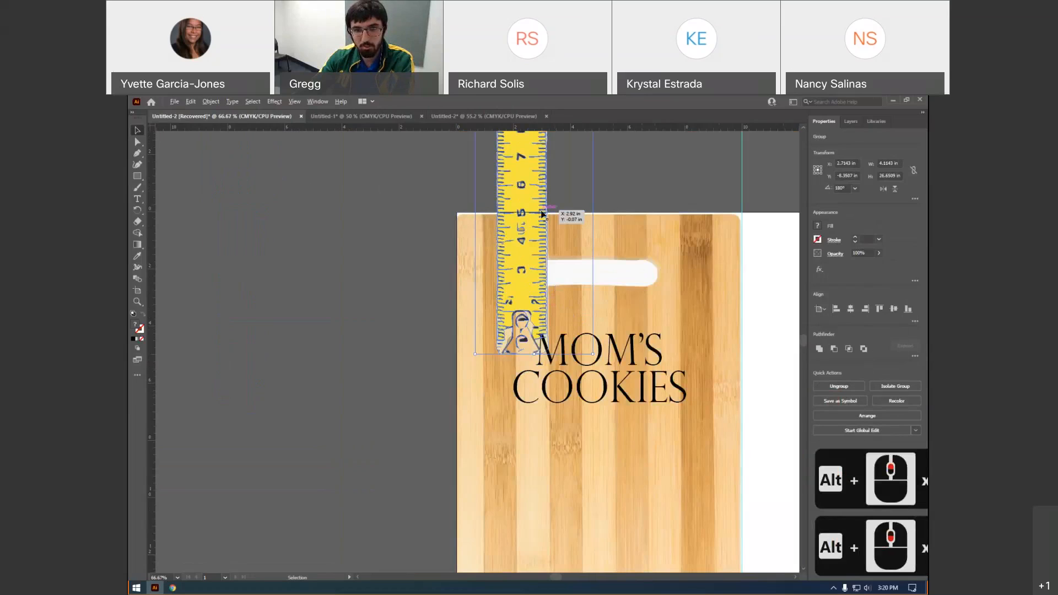
pyautogui.moveTo(595, 388); pyautogui.dragTo(596, 412)
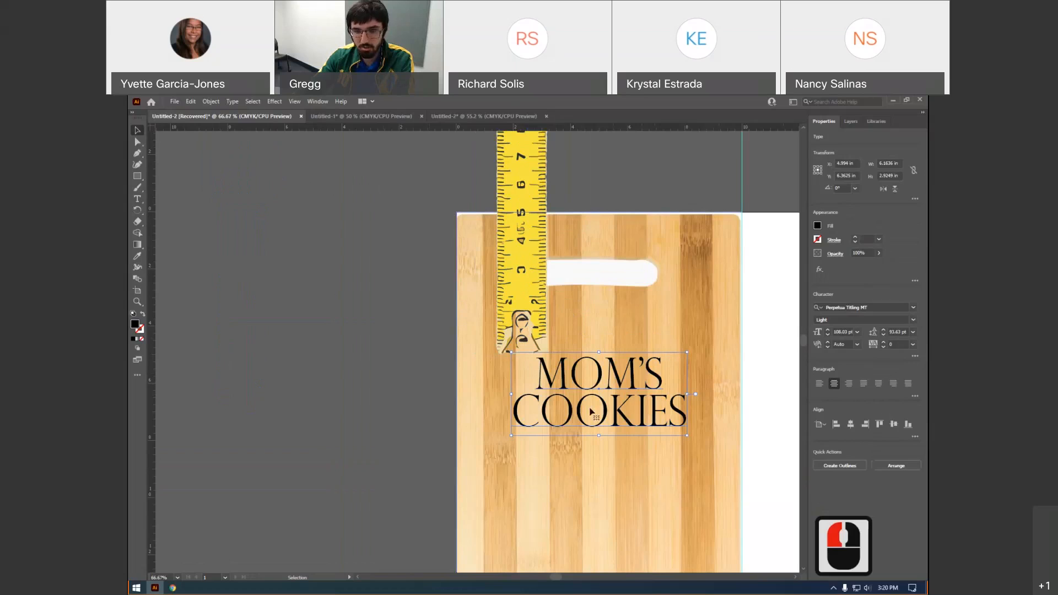
# Move the tape measure off the cutting board into the empty area well to the left of the artboard
pyautogui.scroll(-2, 590, 412)
pyautogui.moveTo(515, 246); pyautogui.dragTo(462, 236)
pyautogui.scroll(-4, 320, 272)
pyautogui.moveTo(377, 174); pyautogui.dragTo(170, 209)
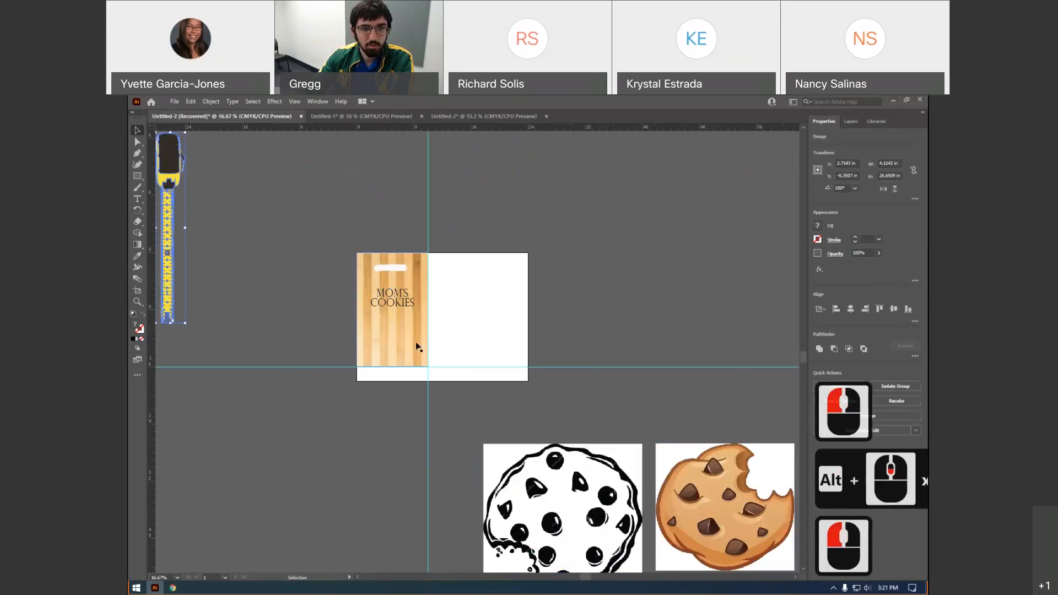
# Move the "MOM'S COOKIES" text slightly up toward the handle hole, to a Y position of about 5.8 in
pyautogui.scroll(1, 355, 314)
pyautogui.scroll(2, 419, 359)
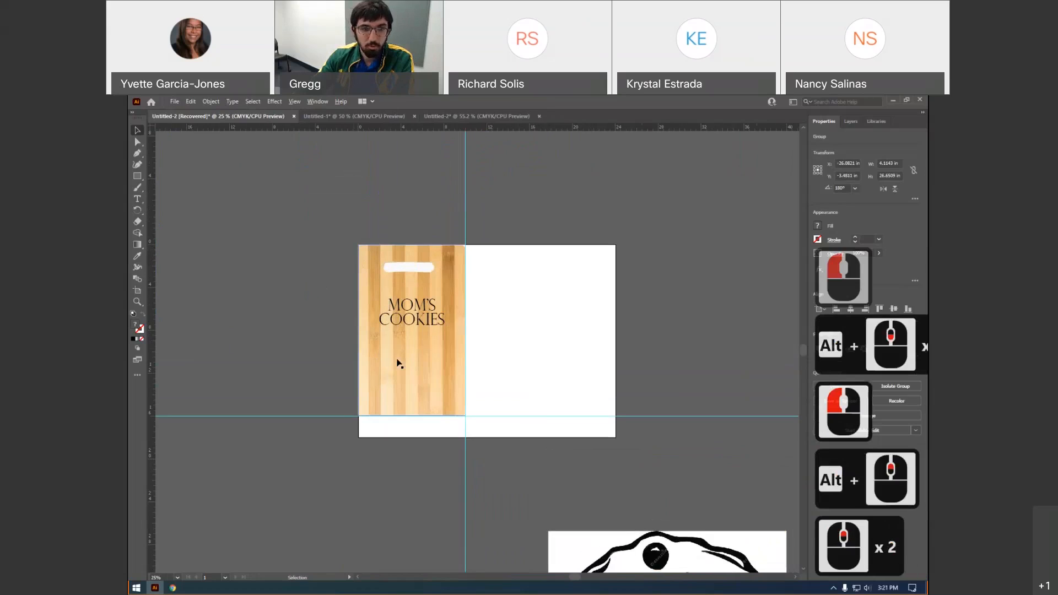
pyautogui.scroll(1, 398, 364)
pyautogui.moveTo(415, 311); pyautogui.dragTo(415, 303)
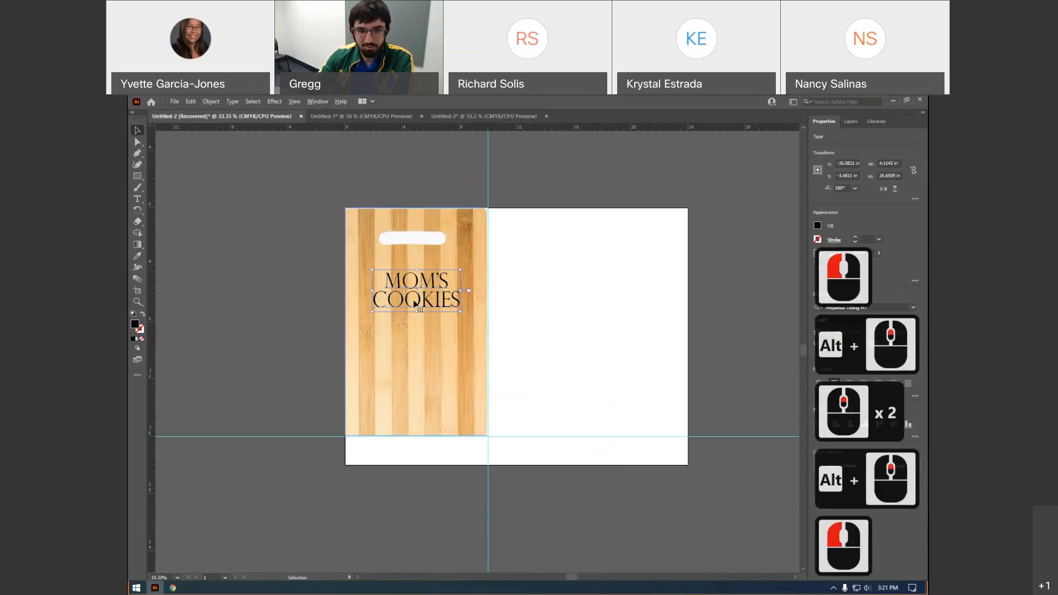
pyautogui.scroll(-1, 438, 306)
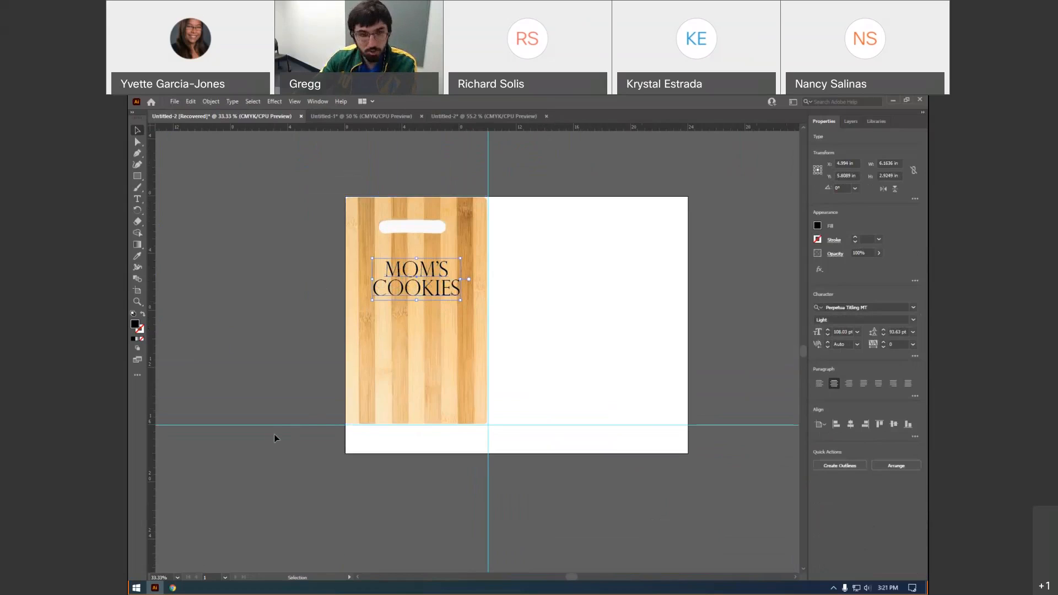
pyautogui.click(173, 104)
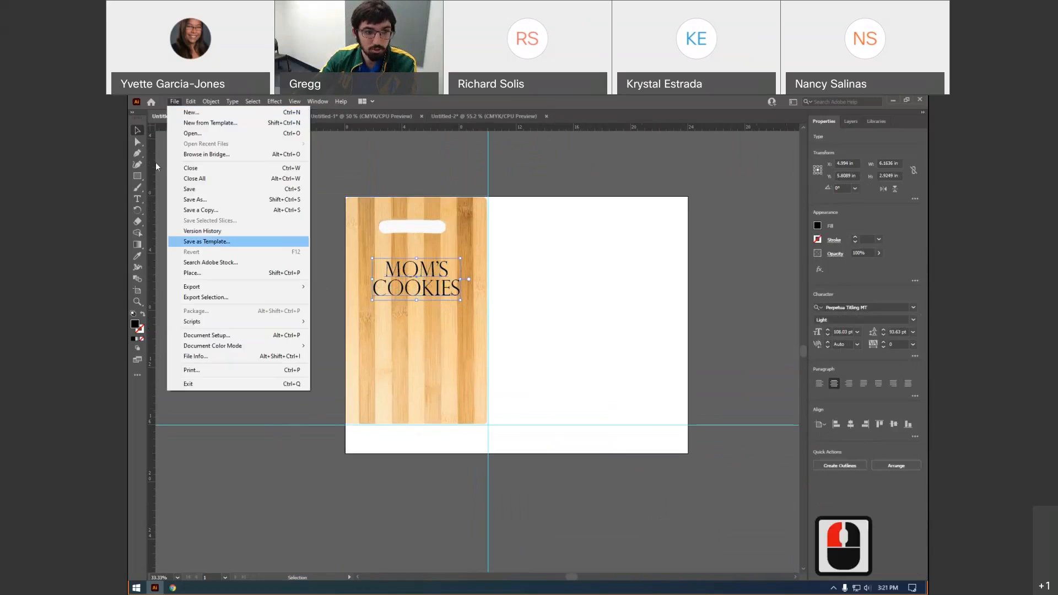
pyautogui.click(318, 251)
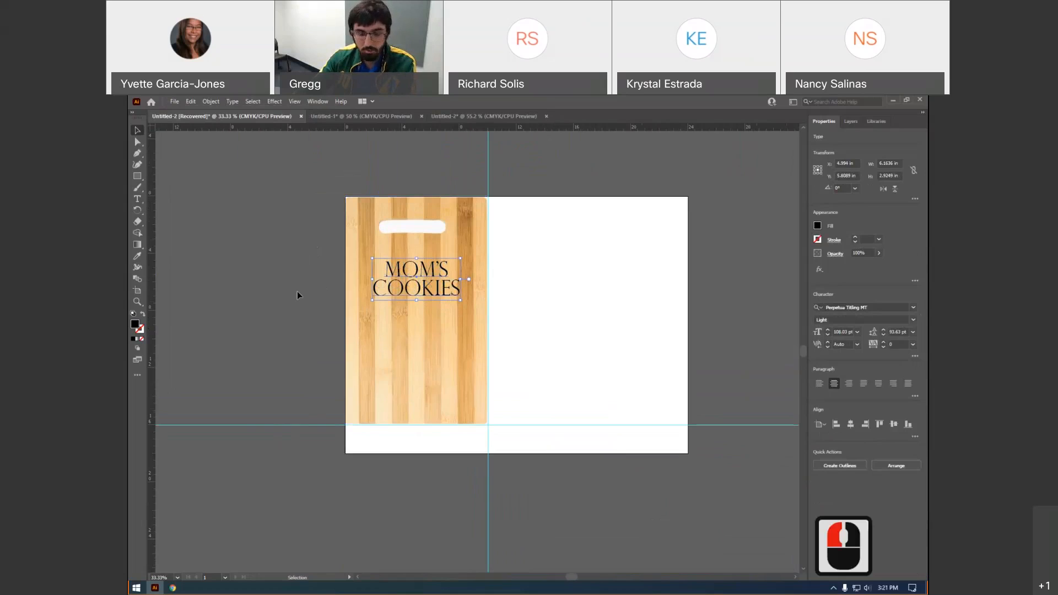
# Switch to Chrome, browse the cartoon cookie images, preview the bitten chocolate chip cookie and its copy options, and return to Illustrator
pyautogui.click(172, 589)
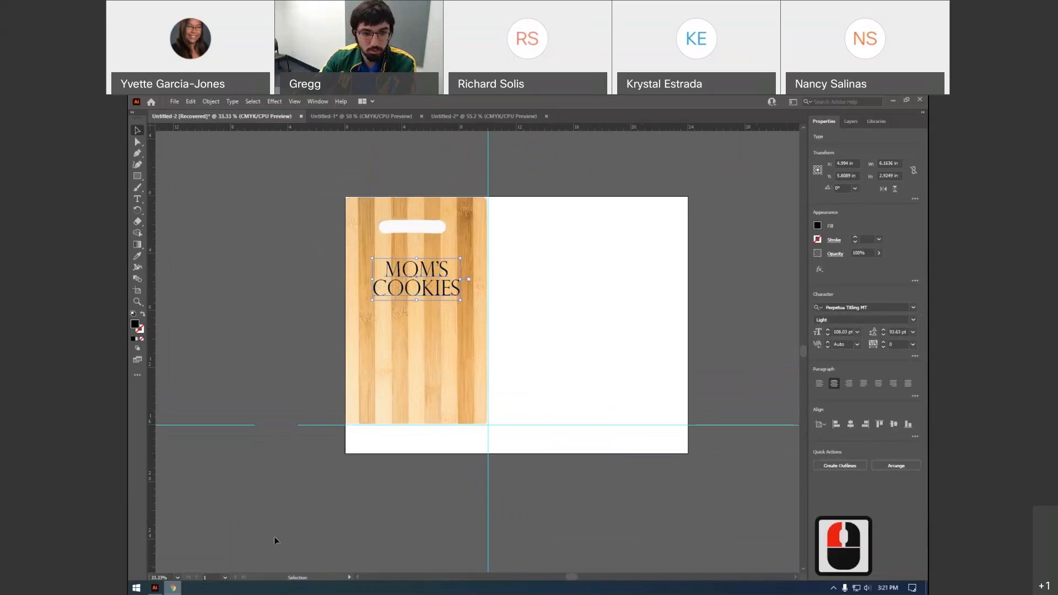
pyautogui.click(170, 591)
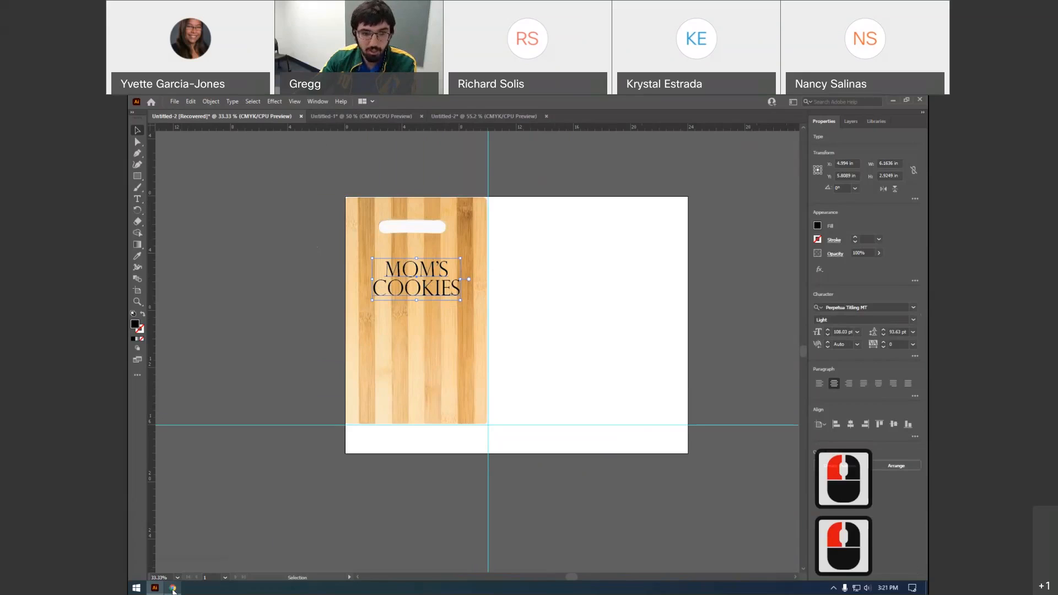
pyautogui.click(173, 592)
pyautogui.scroll(6, 355, 357)
pyautogui.scroll(-2, 356, 358)
pyautogui.scroll(3, 356, 357)
pyautogui.rightClick(357, 358)
pyautogui.click(324, 389)
pyautogui.rightClick(752, 276)
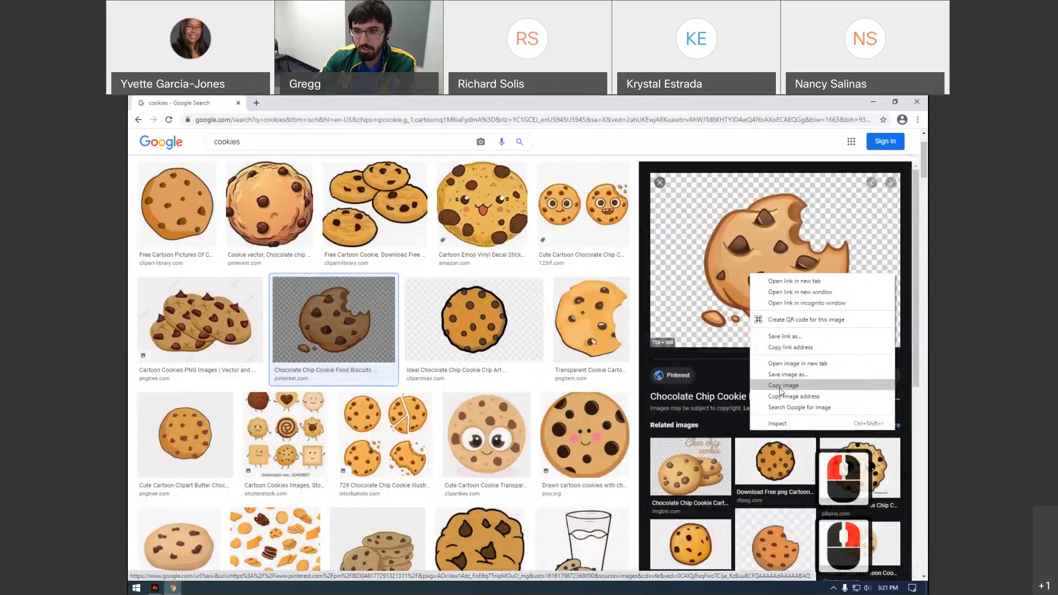
pyautogui.click(874, 103)
# Place the coloured cookie image and the black-and-white cookie image side by side below the artboard
pyautogui.scroll(-1, 497, 307)
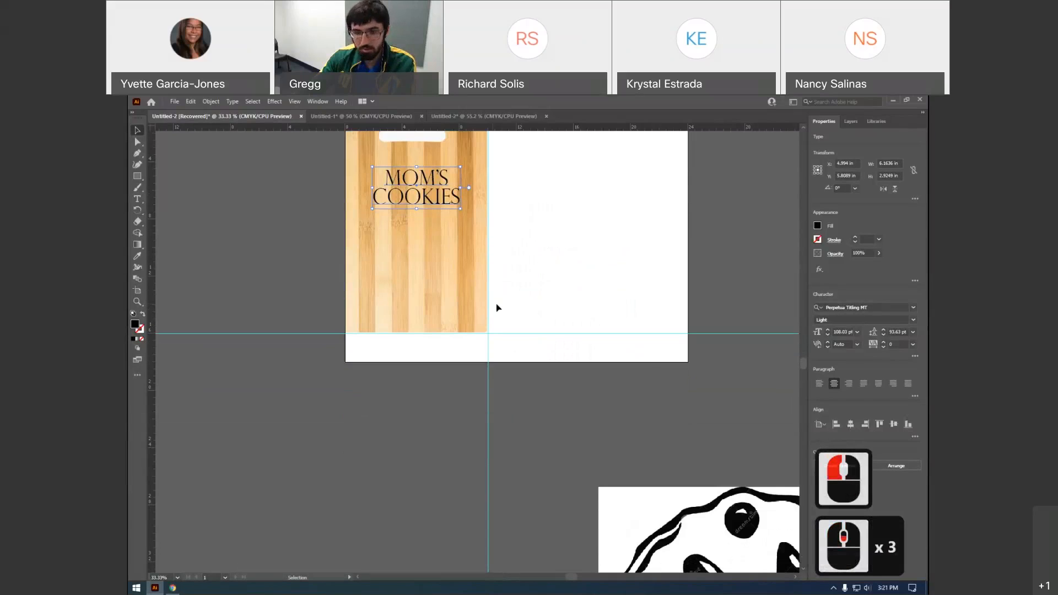
pyautogui.scroll(-6, 497, 307)
pyautogui.moveTo(716, 422); pyautogui.dragTo(439, 381)
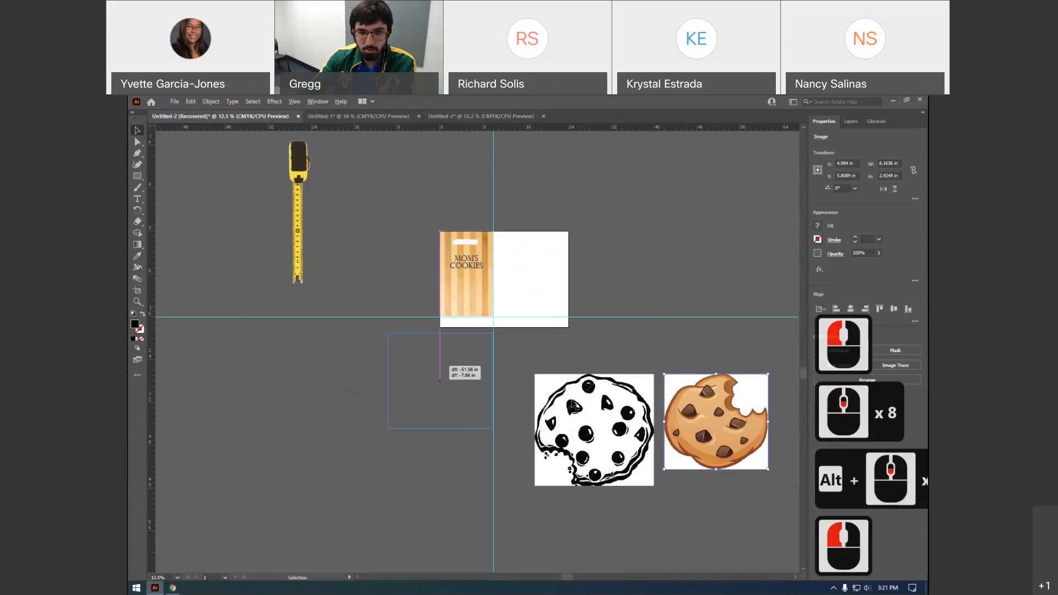
pyautogui.moveTo(589, 409); pyautogui.dragTo(551, 372)
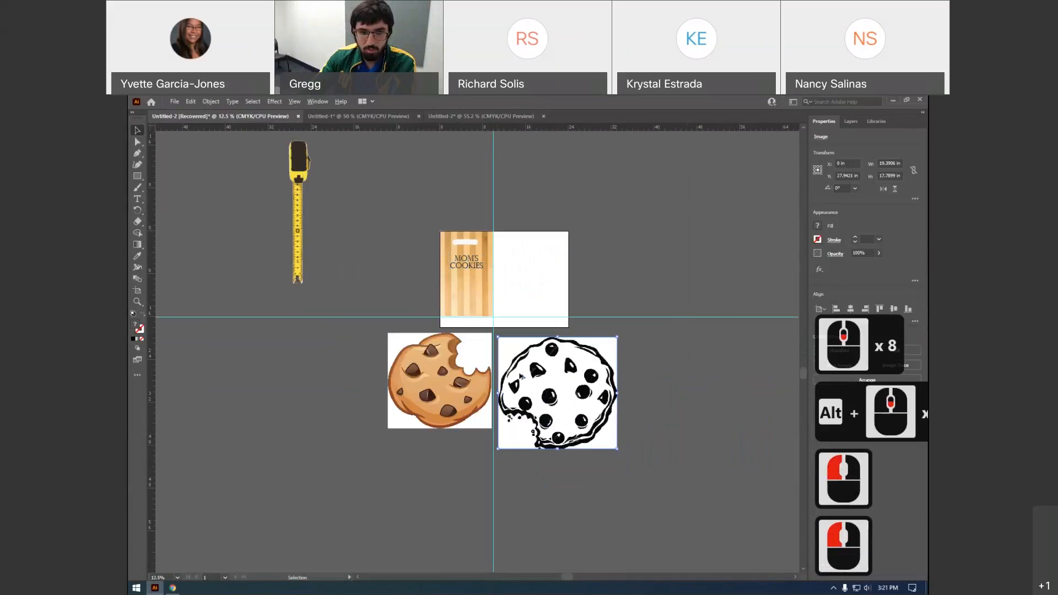
# Shift the coloured cookie to about X -1 in, Y 27.8 in and raise the black-and-white cookie to about Y 28.9 in
pyautogui.scroll(2, 519, 373)
pyautogui.scroll(1, 519, 373)
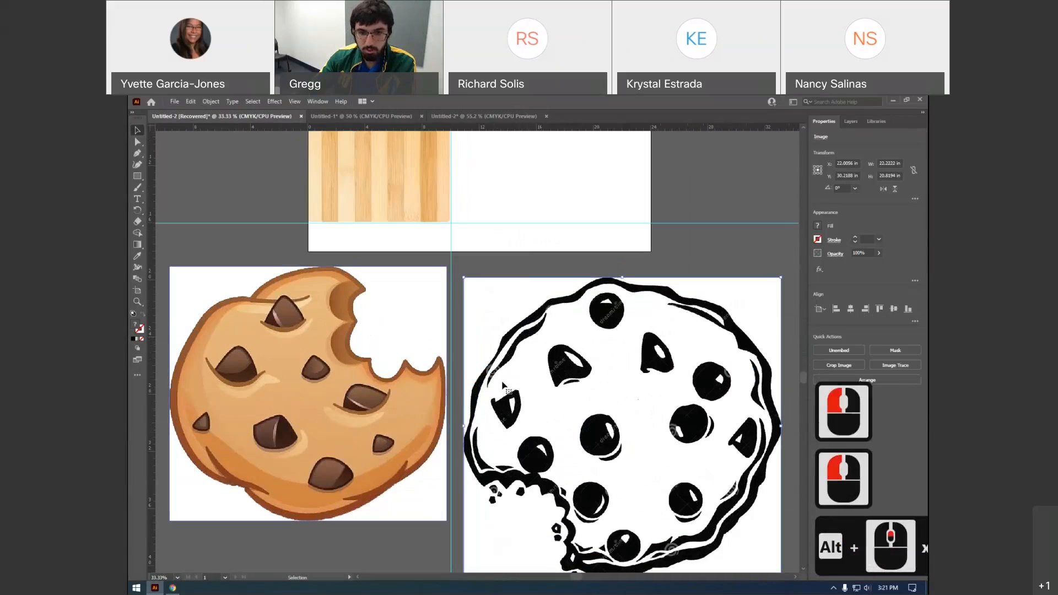
pyautogui.scroll(-4, 586, 390)
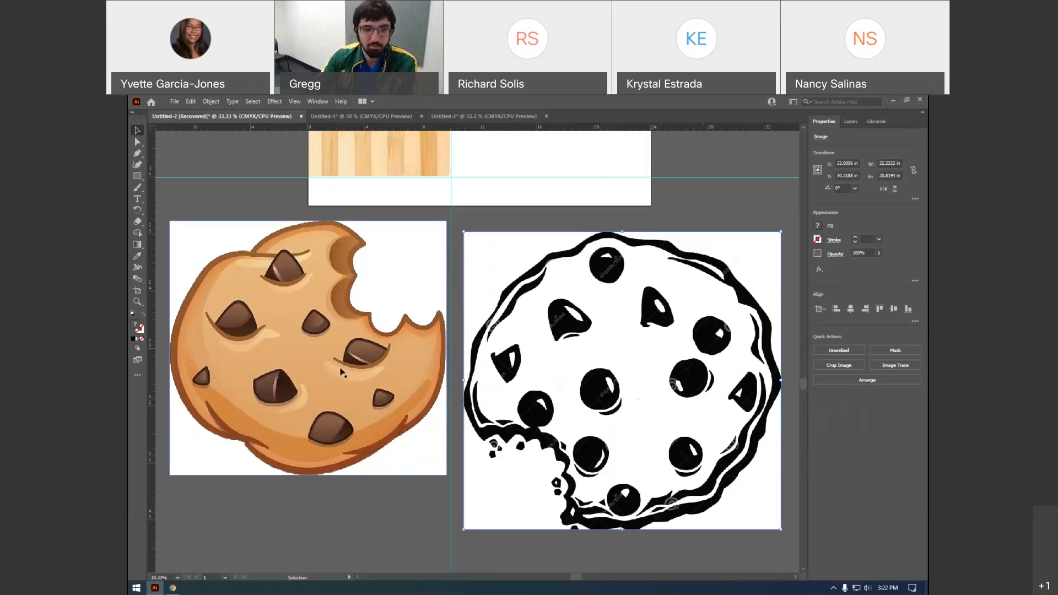
pyautogui.moveTo(341, 365); pyautogui.dragTo(327, 383)
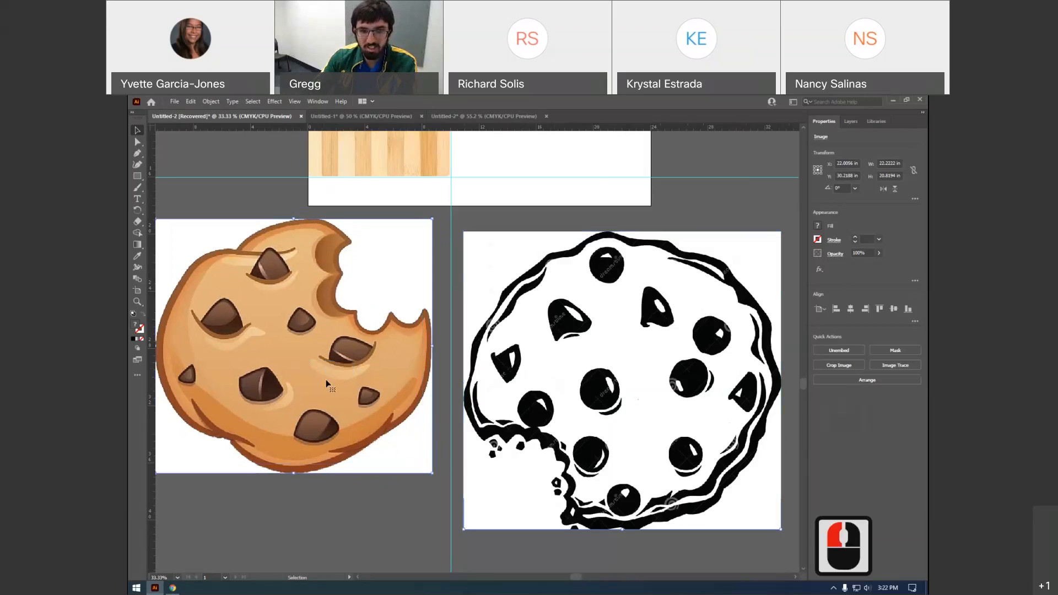
pyautogui.click(496, 393)
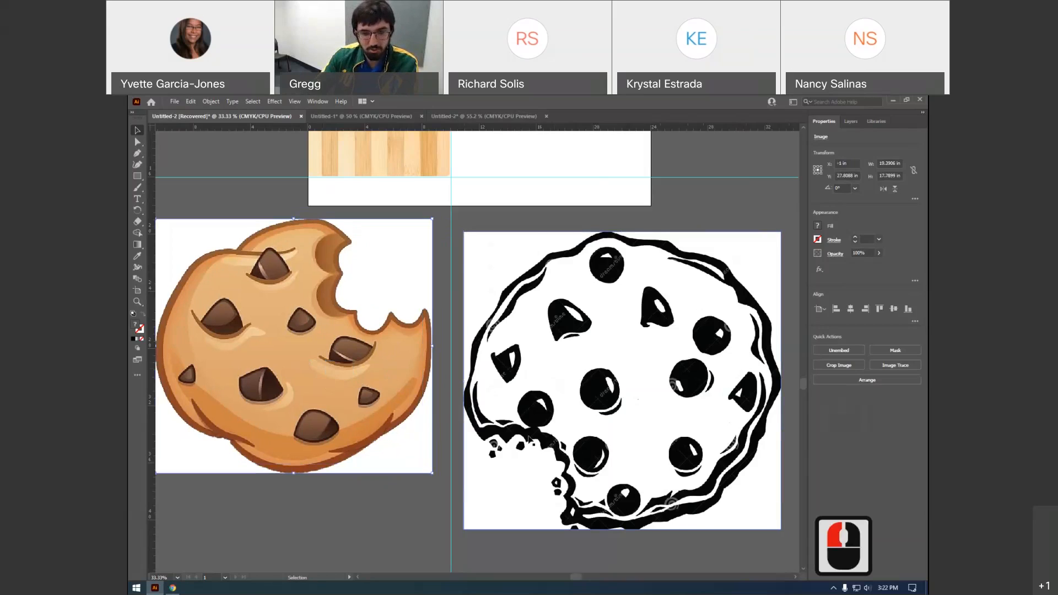
pyautogui.scroll(2, 530, 439)
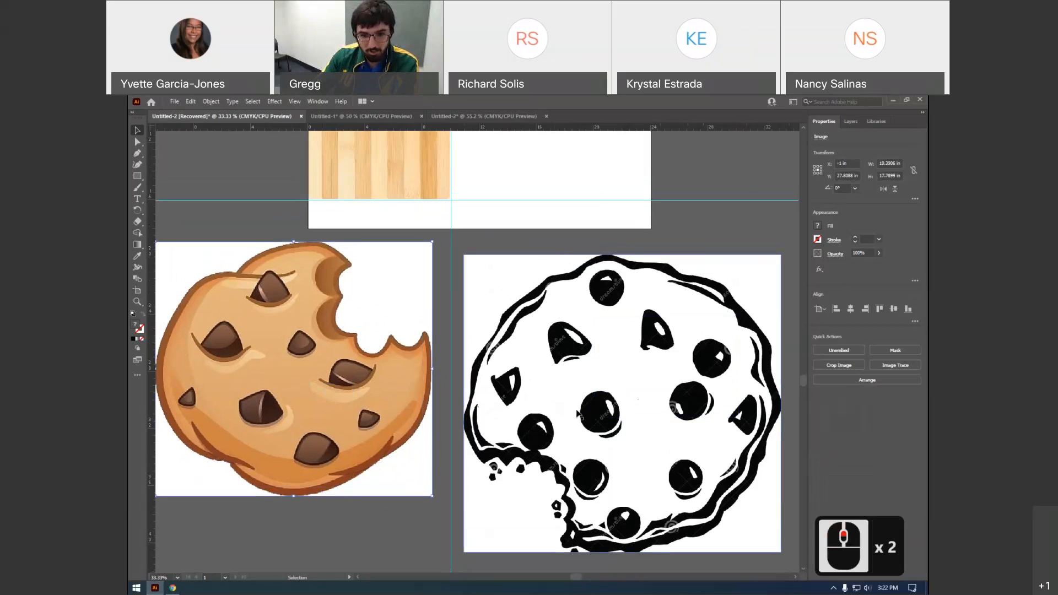
pyautogui.moveTo(609, 428); pyautogui.dragTo(607, 409)
pyautogui.scroll(-1, 607, 408)
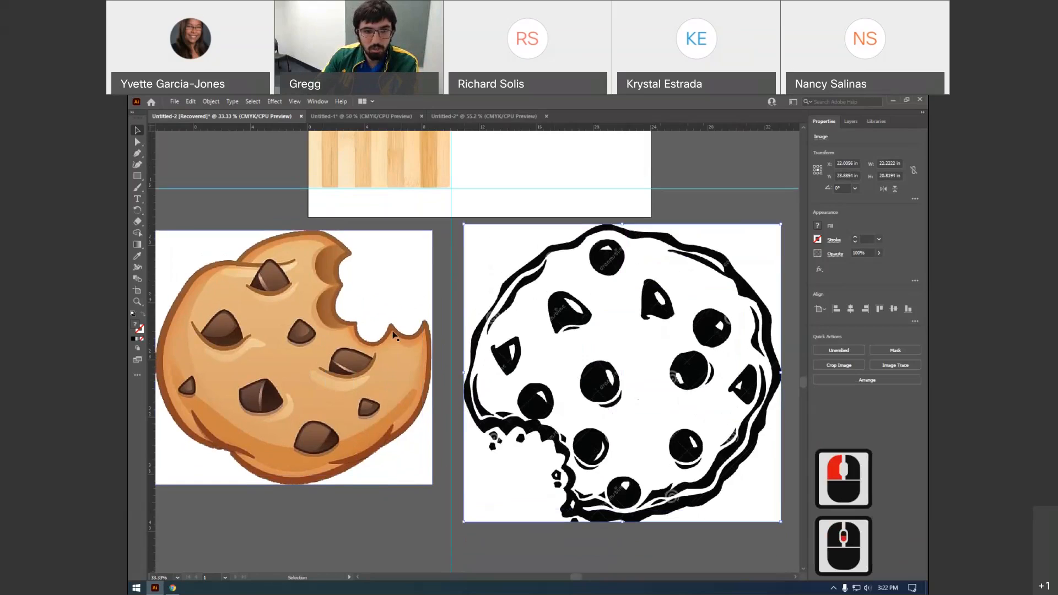
# Examine the pixel edges of the black-and-white cookie's upper-left outline at up to 1200% magnification, and return to viewing both cookies
pyautogui.scroll(6, 515, 287)
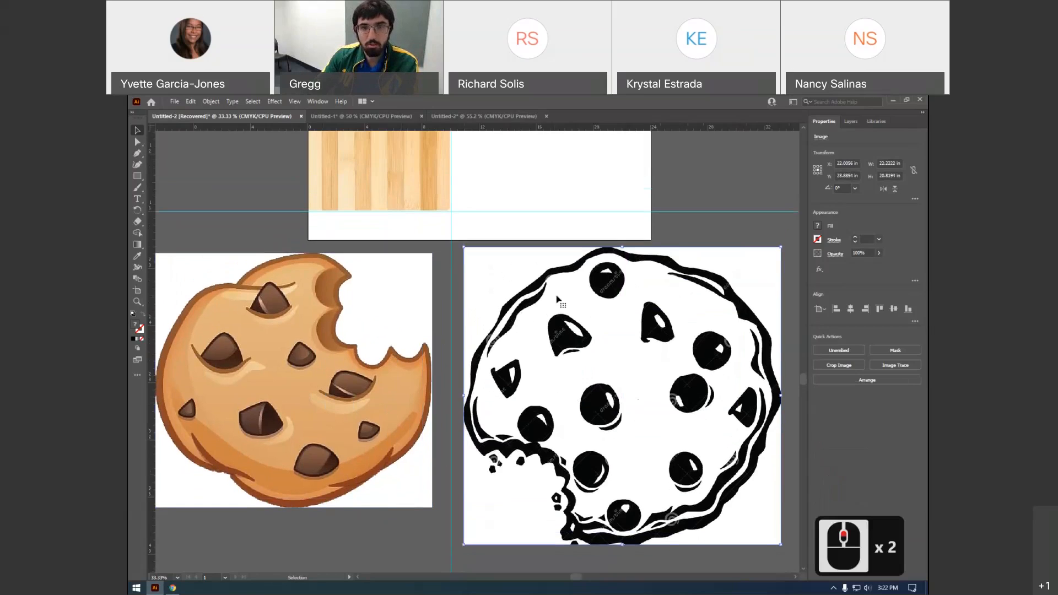
pyautogui.scroll(-4, 526, 302)
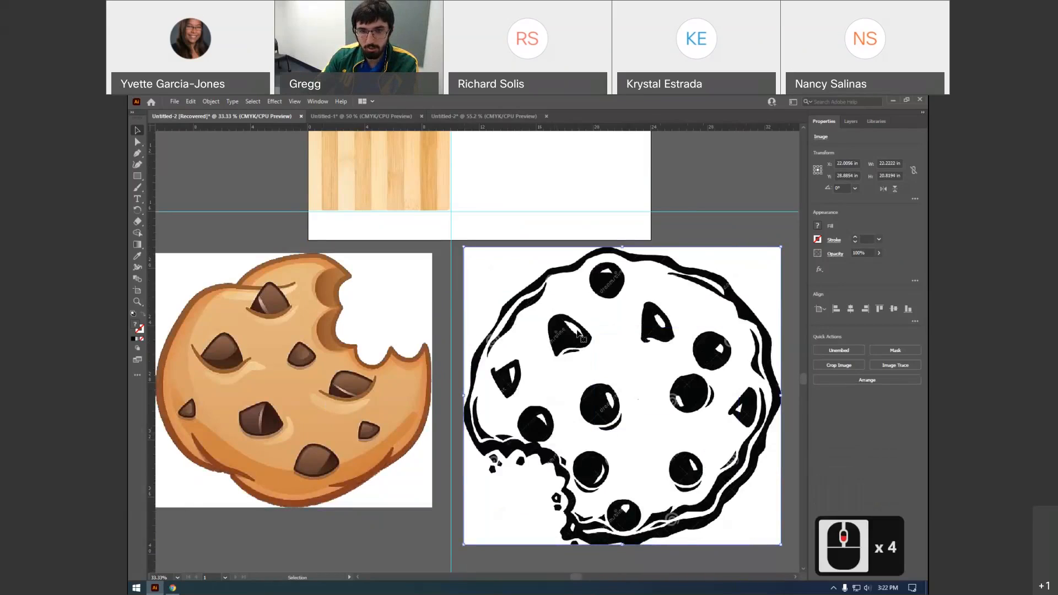
pyautogui.keyDown('alt'); pyautogui.scroll(4, 511, 303); pyautogui.keyUp('alt')
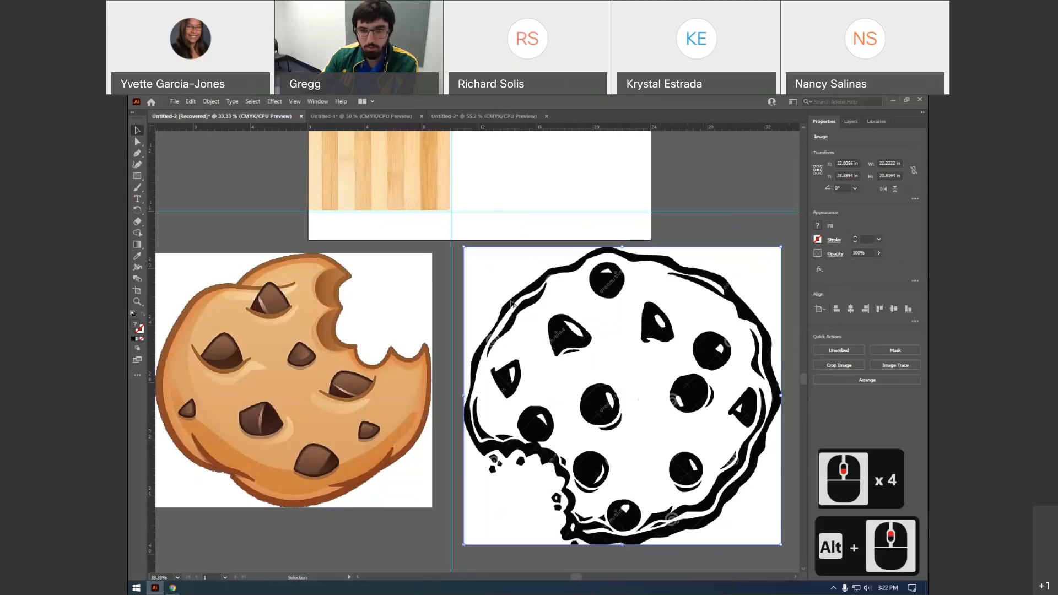
pyautogui.keyDown('alt'); pyautogui.scroll(3, 512, 303); pyautogui.keyUp('alt')
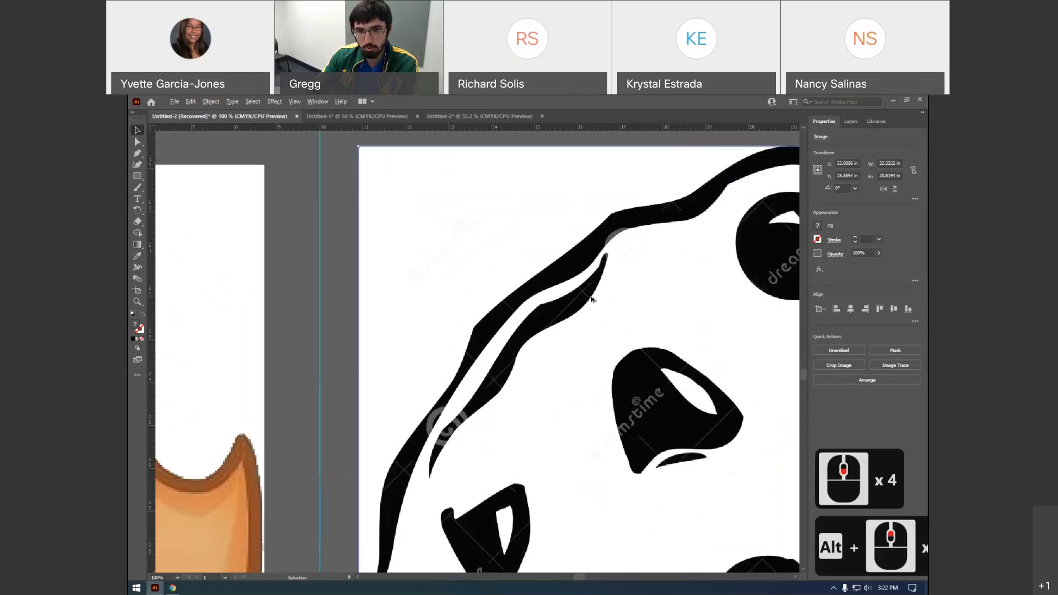
pyautogui.keyDown('alt'); pyautogui.scroll(4, 591, 300); pyautogui.keyUp('alt')
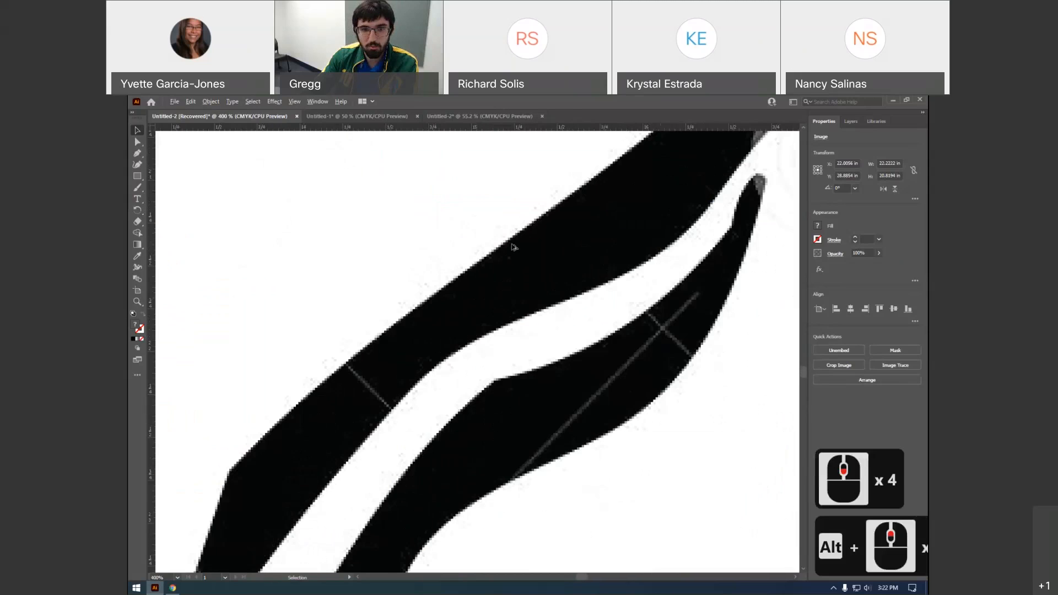
pyautogui.keyDown('alt'); pyautogui.scroll(2, 513, 247); pyautogui.keyUp('alt')
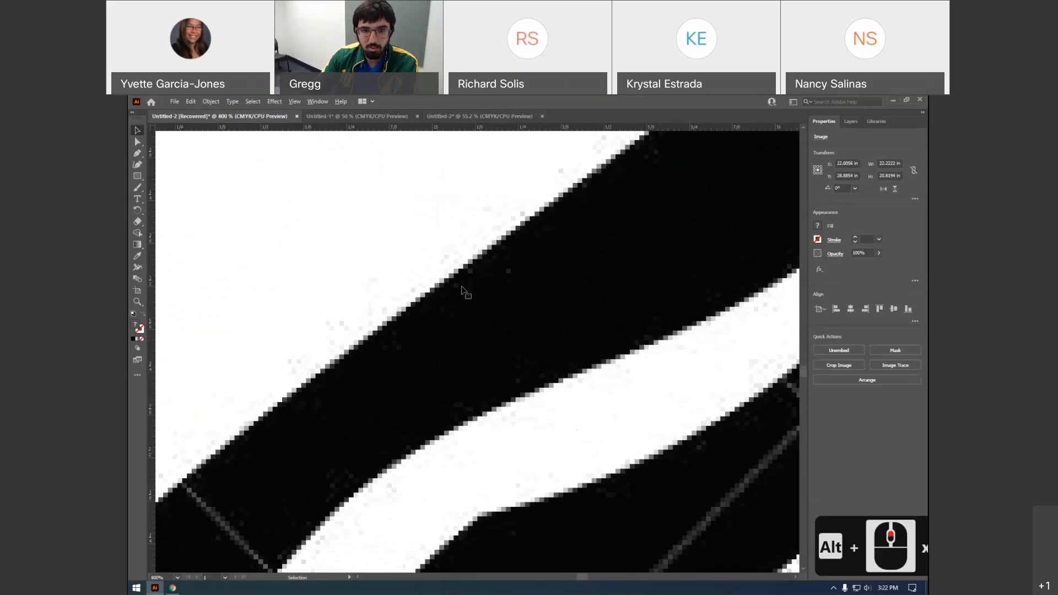
pyautogui.keyDown('alt'); pyautogui.scroll(-1, 411, 376); pyautogui.keyUp('alt')
pyautogui.keyDown('alt'); pyautogui.scroll(-4, 412, 378); pyautogui.keyUp('alt')
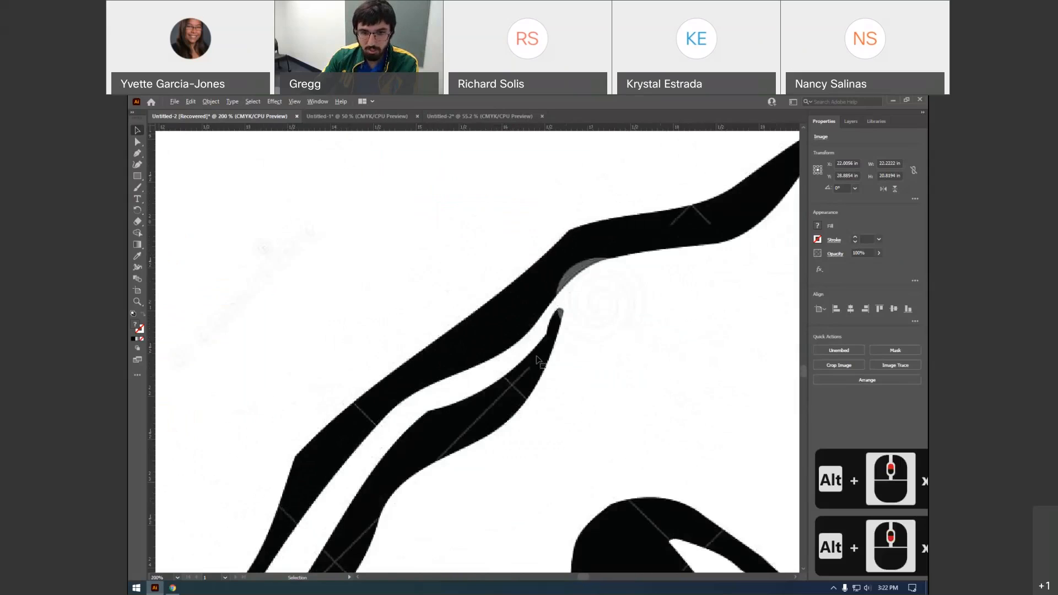
pyautogui.keyDown('alt'); pyautogui.scroll(1, 359, 386); pyautogui.keyUp('alt')
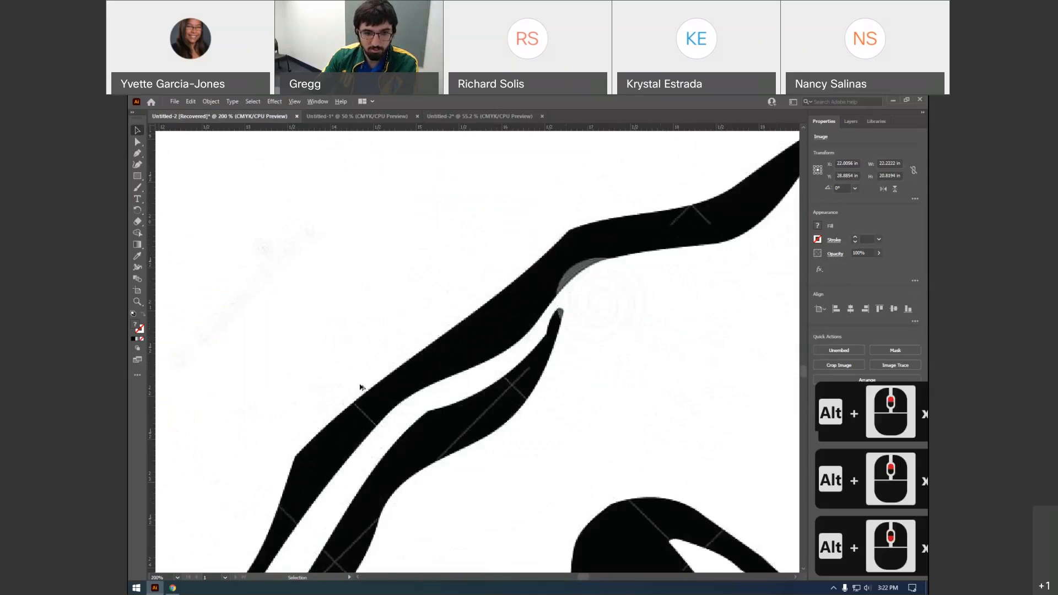
pyautogui.keyDown('alt'); pyautogui.scroll(3, 425, 385); pyautogui.keyUp('alt')
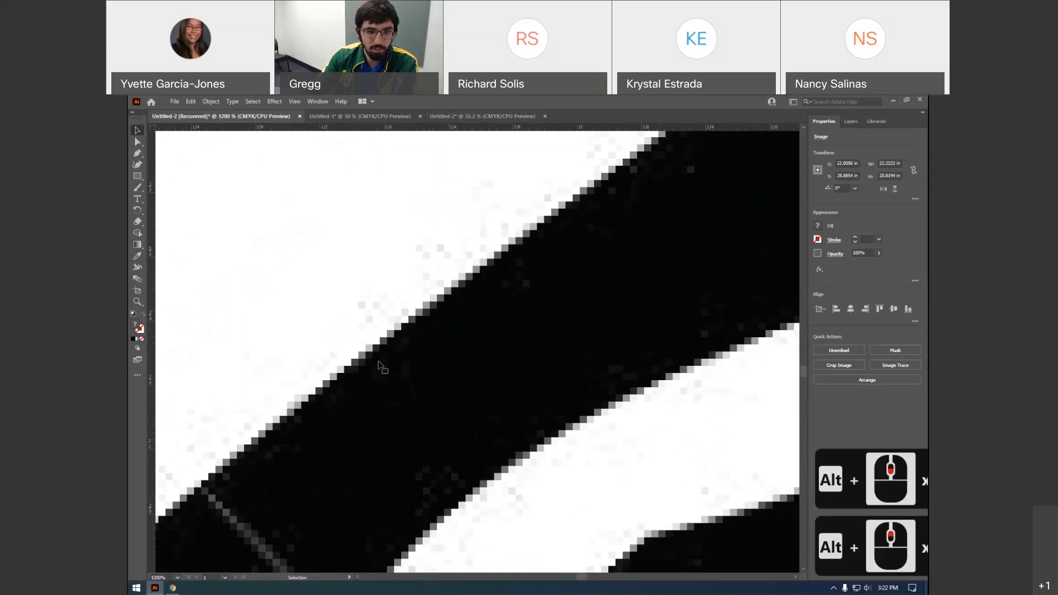
pyautogui.keyDown('alt'); pyautogui.scroll(-1, 505, 300); pyautogui.keyUp('alt')
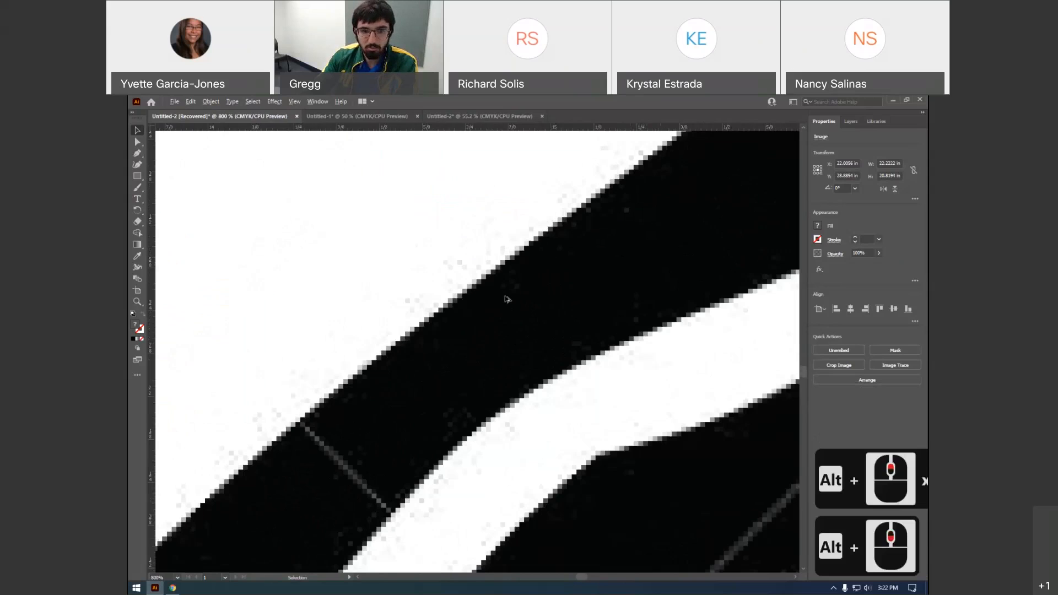
pyautogui.keyDown('alt'); pyautogui.scroll(-8, 508, 299); pyautogui.keyUp('alt')
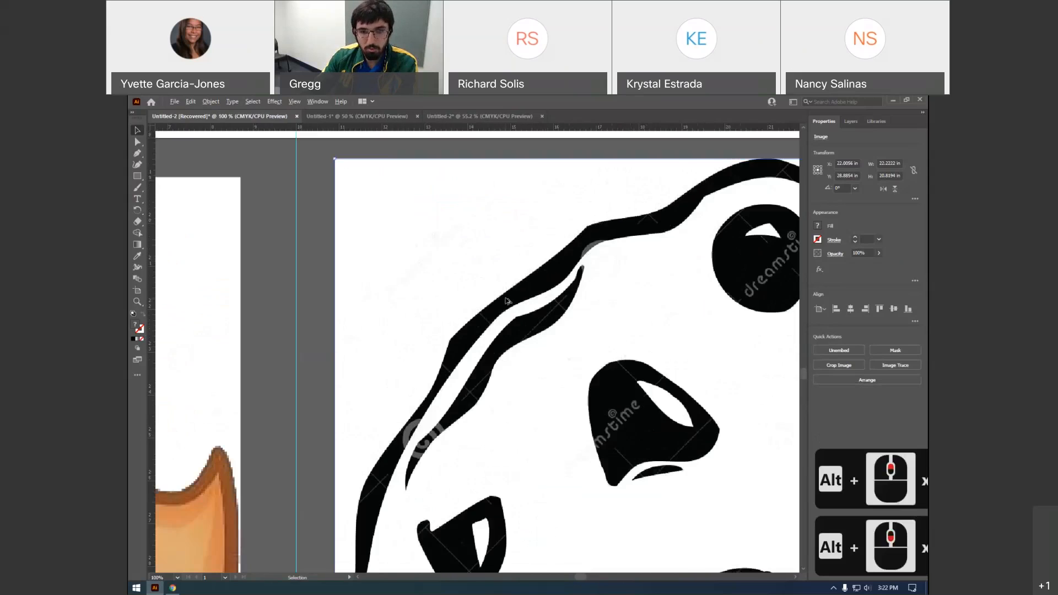
pyautogui.keyDown('alt'); pyautogui.scroll(-1, 508, 307); pyautogui.keyUp('alt')
pyautogui.scroll(-3, 529, 326)
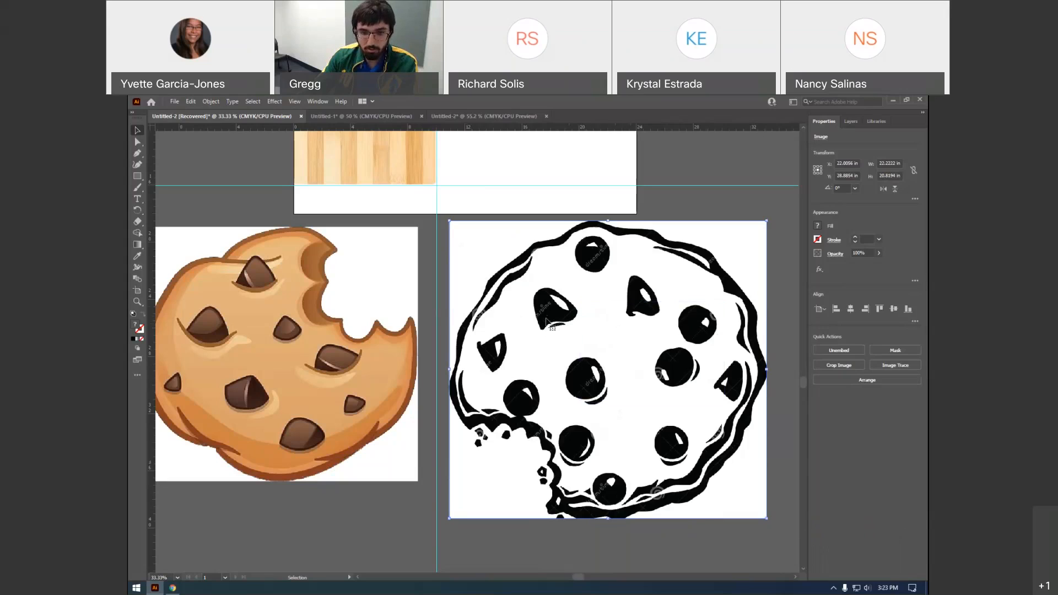
# Trace the black-and-white cookie image with the [Default] Image Trace preset and shift it to about X 21.4 in, Y 28.4 in
pyautogui.scroll(2, 547, 321)
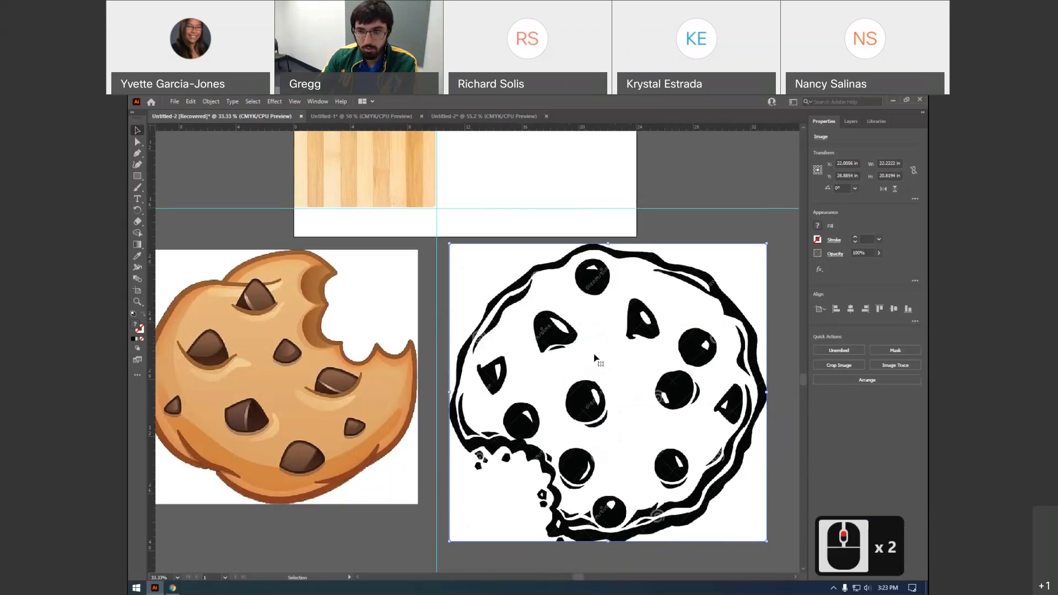
pyautogui.click(886, 368)
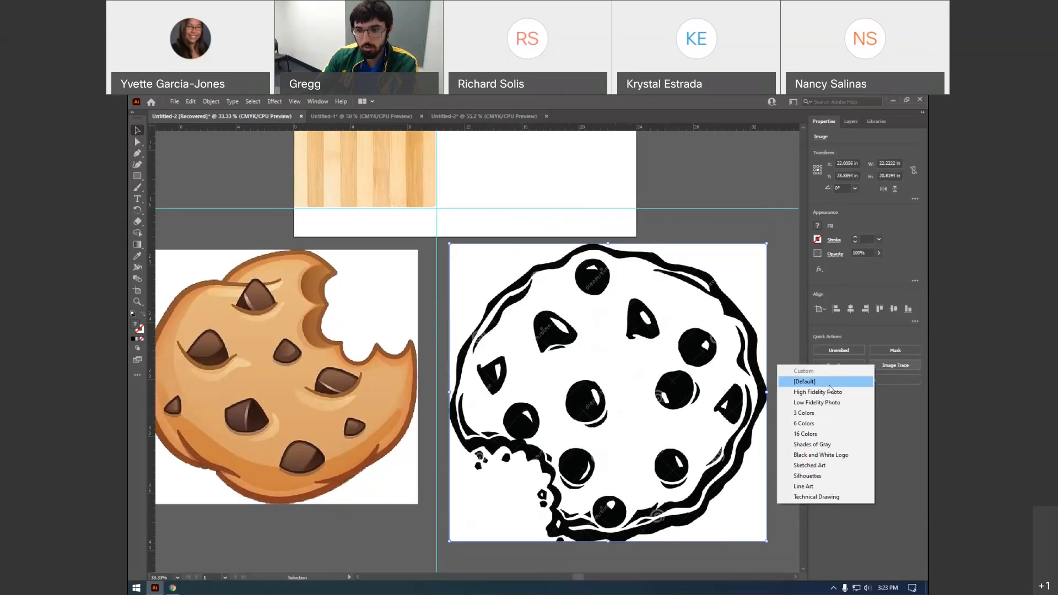
pyautogui.click(829, 387)
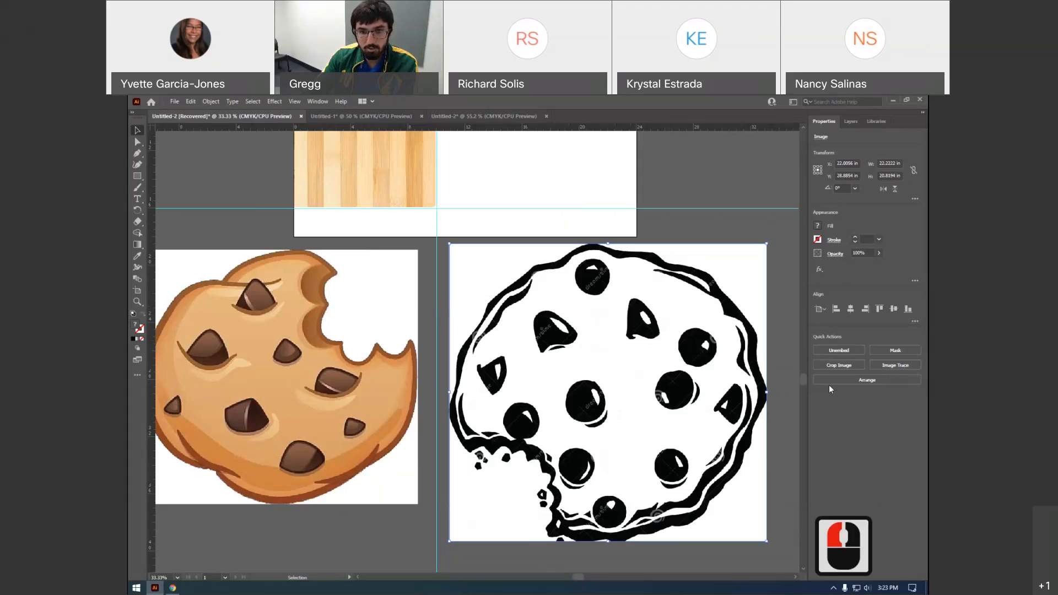
pyautogui.moveTo(681, 397); pyautogui.dragTo(658, 380)
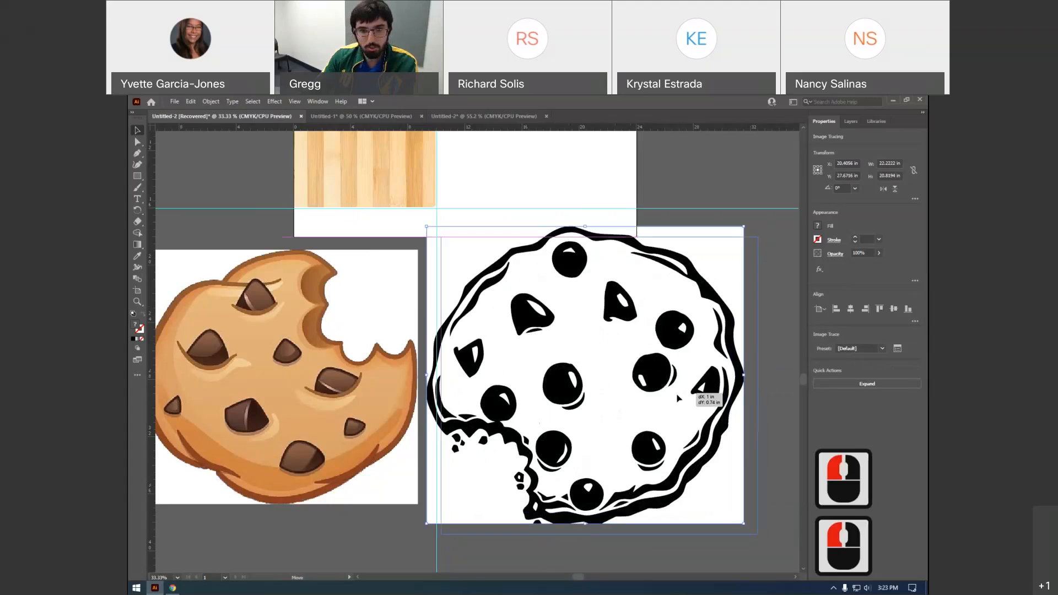
# Examine the traced cookie's upper-left outline at up to 1200% magnification, and return to viewing both cookies
pyautogui.keyDown('alt'); pyautogui.scroll(5, 530, 284); pyautogui.keyUp('alt')
pyautogui.keyDown('alt'); pyautogui.scroll(5, 537, 288); pyautogui.keyUp('alt')
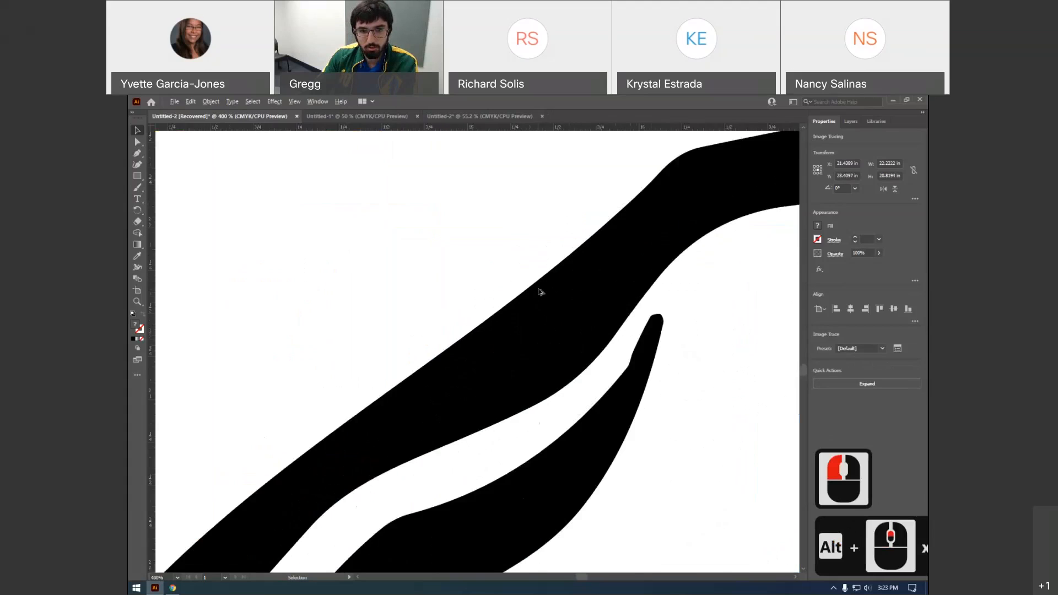
pyautogui.keyDown('alt'); pyautogui.scroll(3, 533, 284); pyautogui.keyUp('alt')
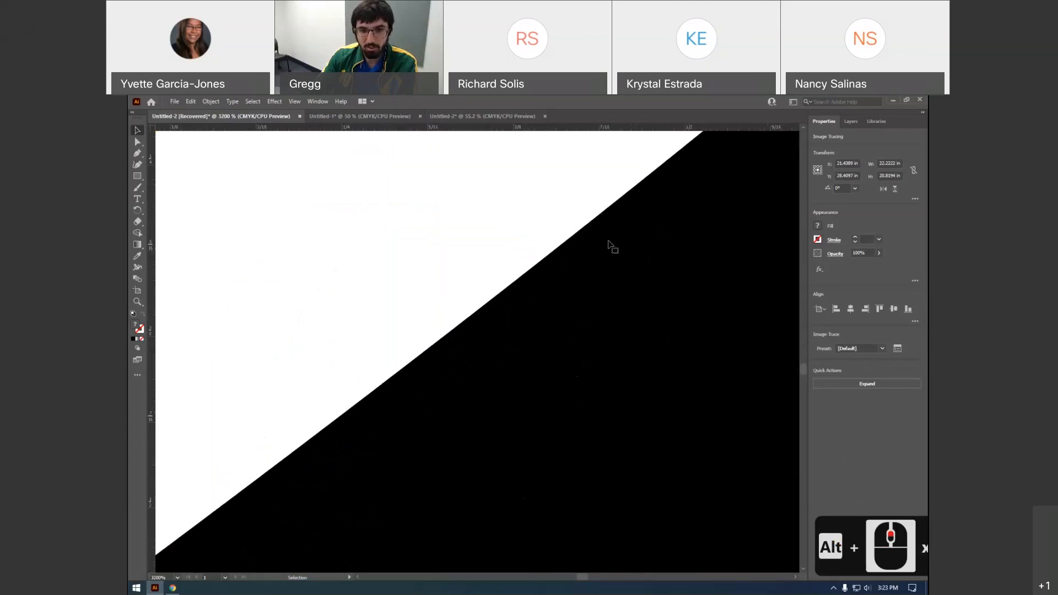
pyautogui.keyDown('alt'); pyautogui.scroll(-1, 445, 455); pyautogui.keyUp('alt')
pyautogui.keyDown('alt'); pyautogui.scroll(-3, 446, 455); pyautogui.keyUp('alt')
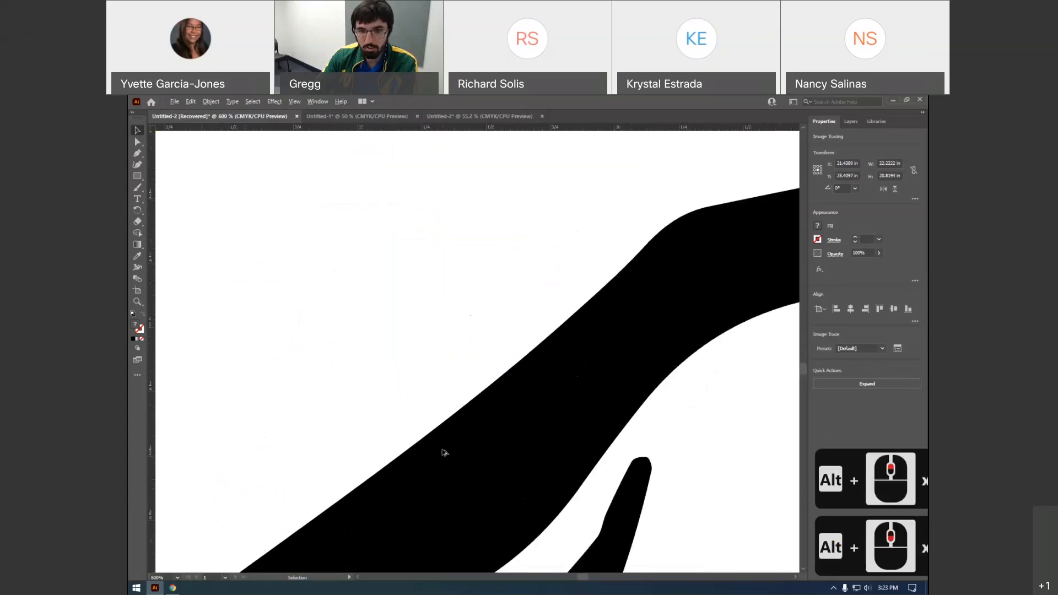
pyautogui.keyDown('alt'); pyautogui.scroll(-7, 445, 453); pyautogui.keyUp('alt')
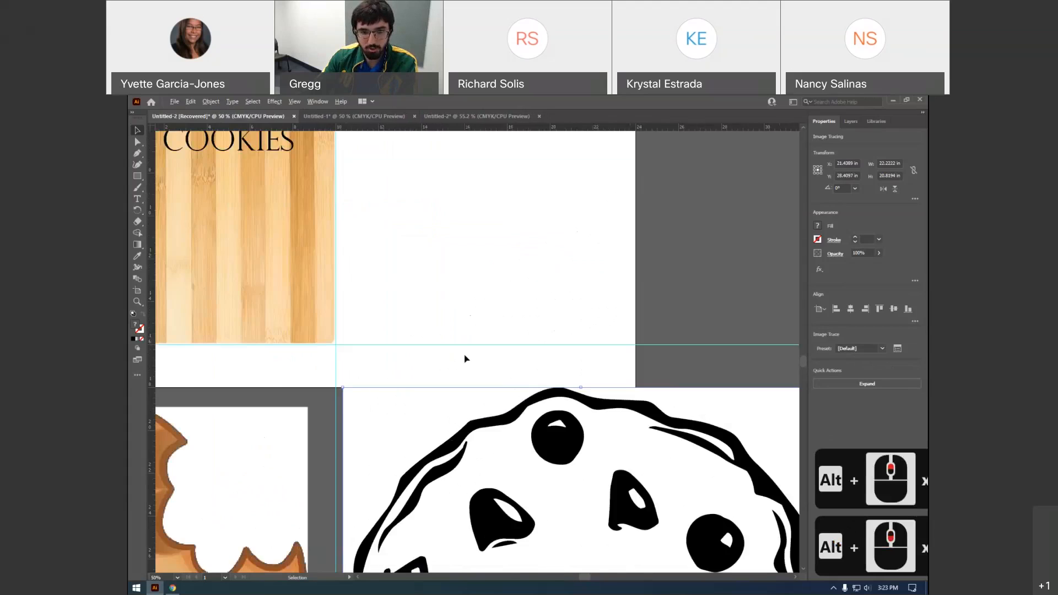
pyautogui.keyDown('alt'); pyautogui.scroll(-2, 463, 348); pyautogui.keyUp('alt')
pyautogui.keyDown('alt'); pyautogui.scroll(1, 479, 425); pyautogui.keyUp('alt')
pyautogui.scroll(-4, 485, 432)
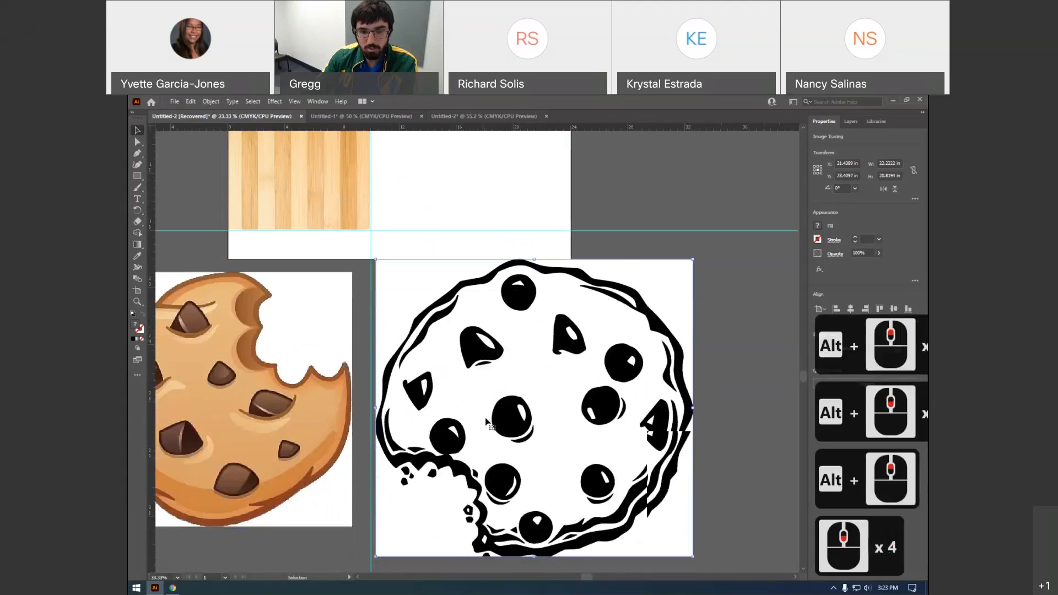
pyautogui.scroll(-3, 488, 423)
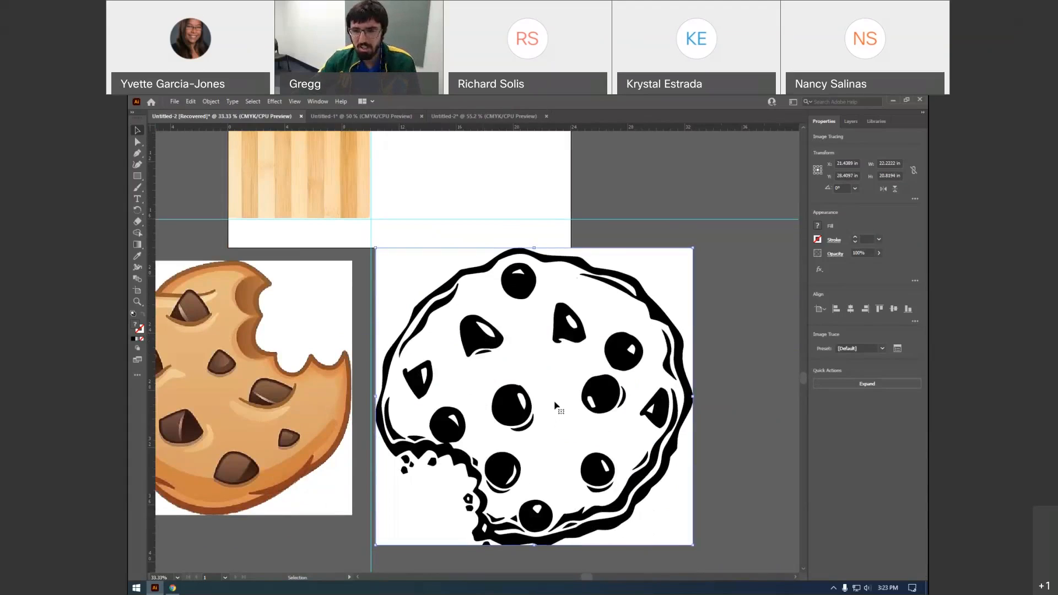
# Open the detailed Image Trace settings with the advanced options expanded, and set the threshold to 126
pyautogui.click(897, 349)
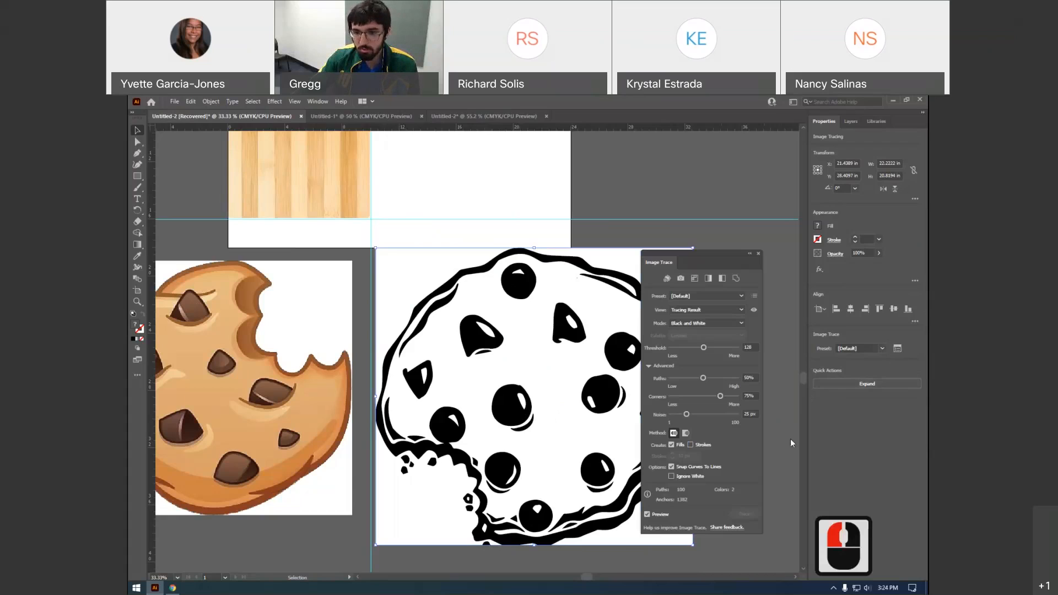
pyautogui.click(885, 350)
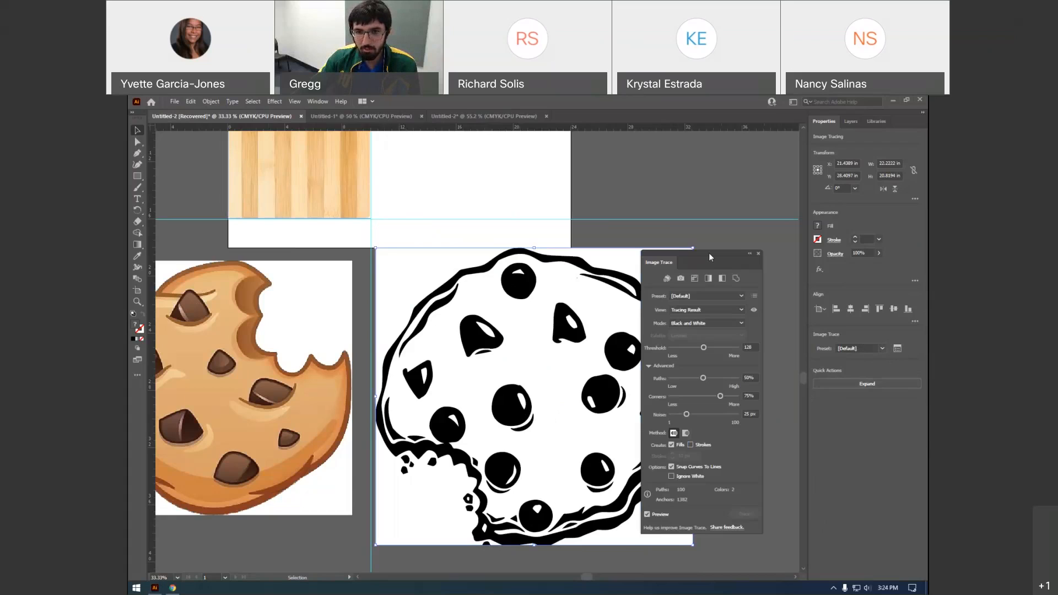
pyautogui.moveTo(709, 252); pyautogui.dragTo(683, 218)
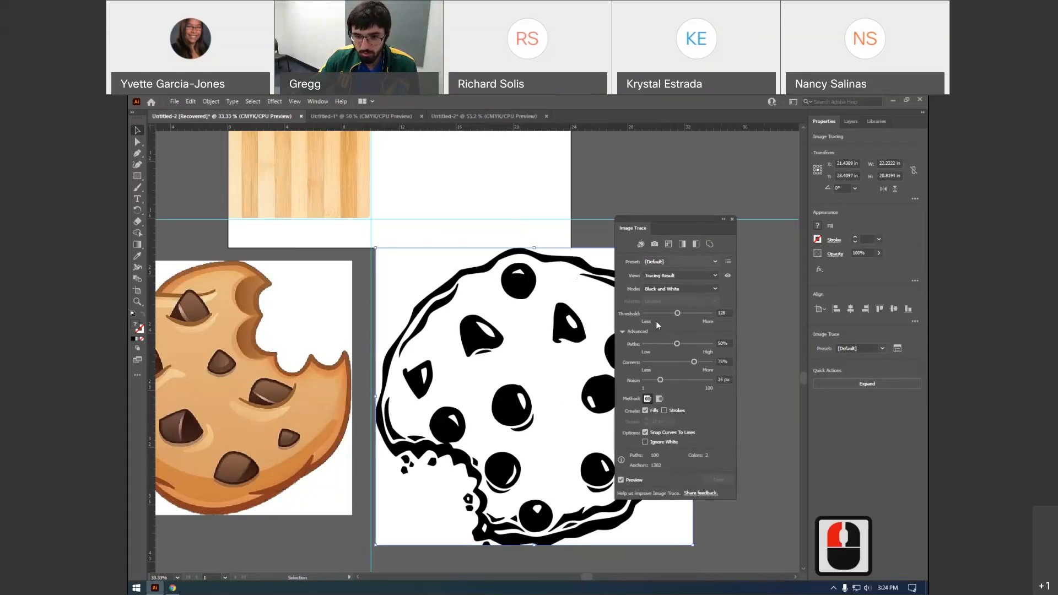
pyautogui.scroll(-2, 656, 321)
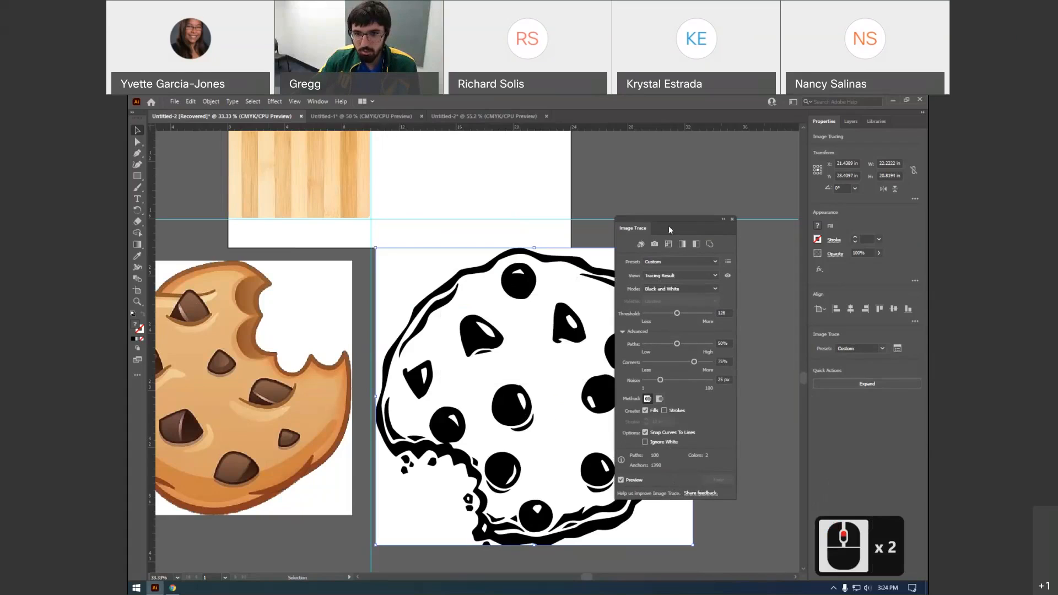
pyautogui.click(624, 332)
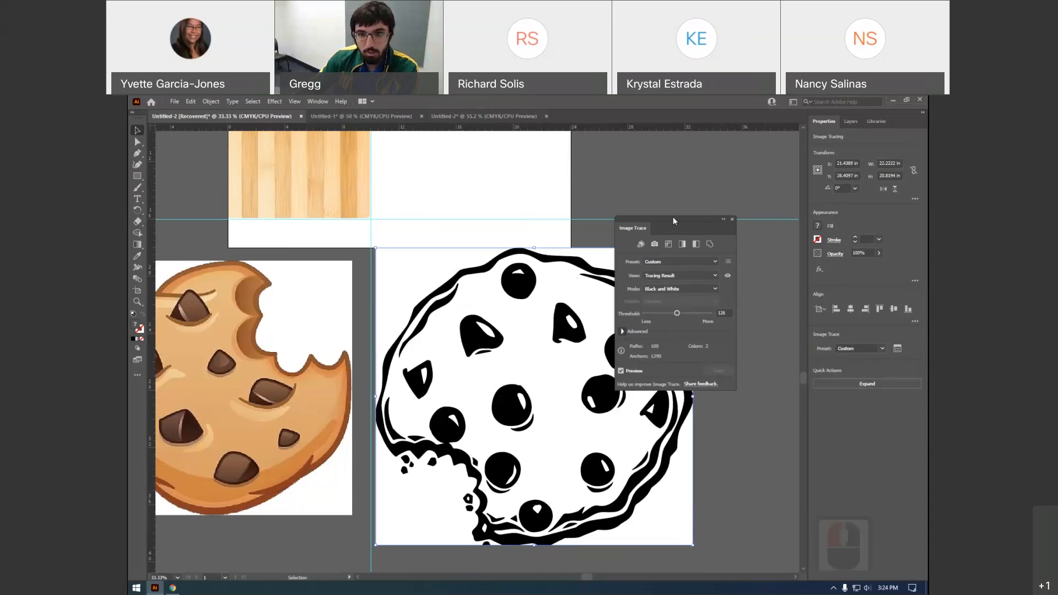
pyautogui.moveTo(674, 217); pyautogui.dragTo(712, 192)
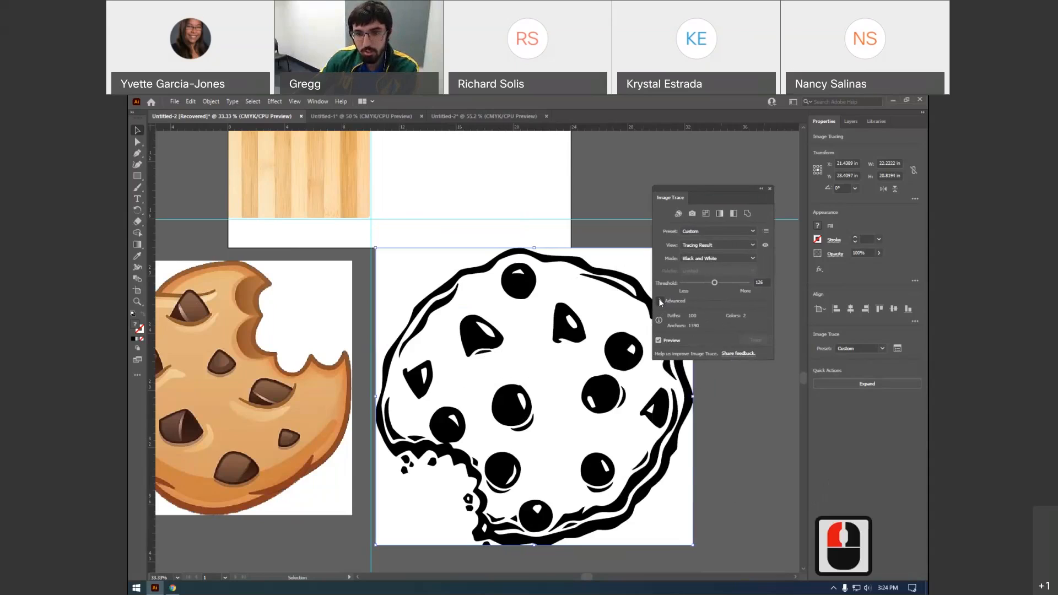
pyautogui.click(661, 301)
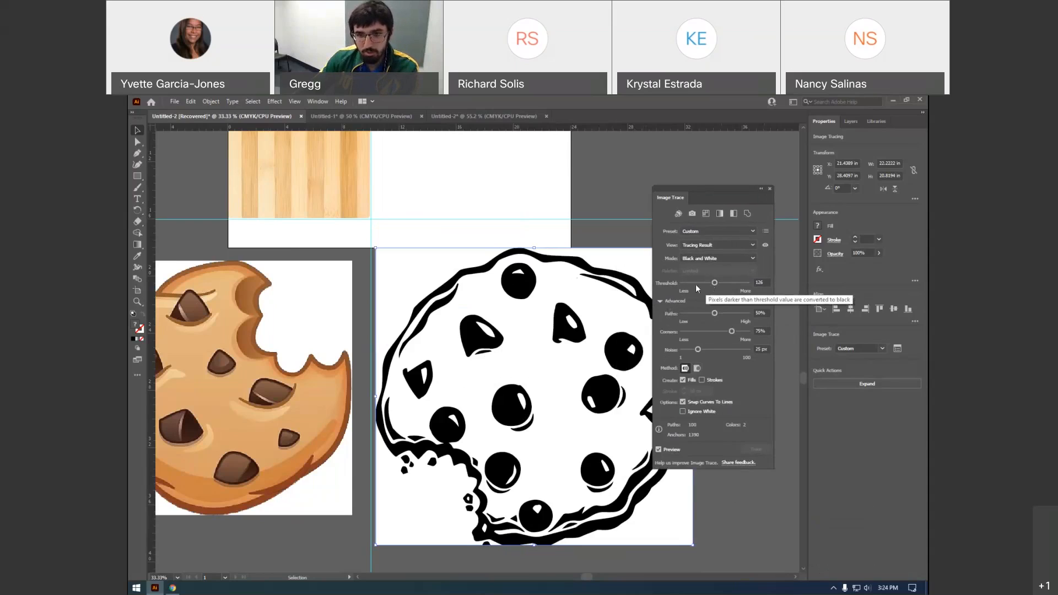
# Set the cookie tracing's paths to 28%, corners to 14% and noise to 1 px
pyautogui.moveTo(716, 313); pyautogui.dragTo(701, 317)
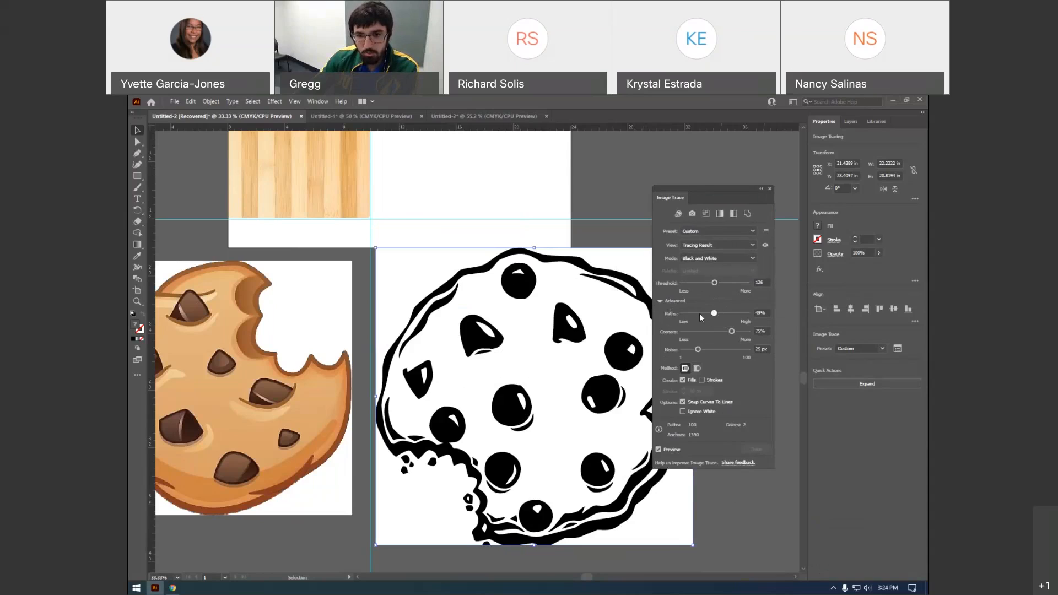
pyautogui.click(701, 317)
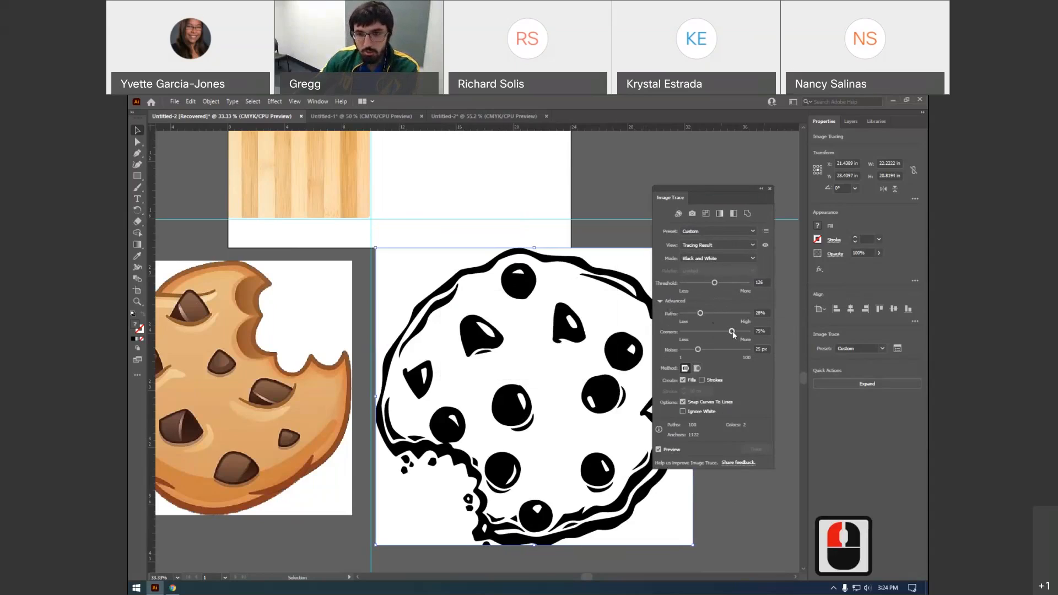
pyautogui.moveTo(732, 332); pyautogui.dragTo(694, 341)
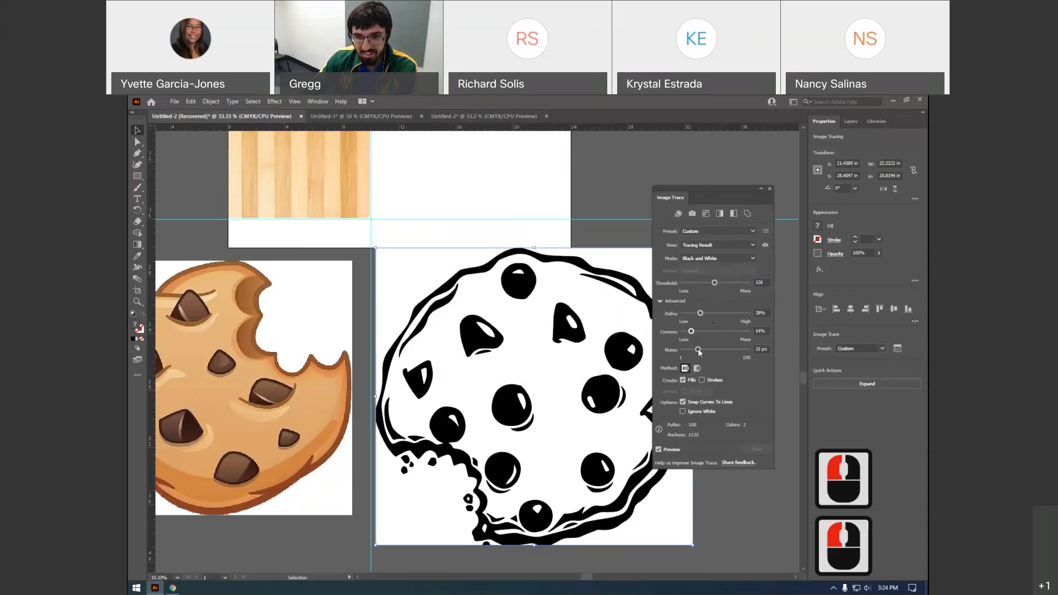
pyautogui.moveTo(693, 351); pyautogui.dragTo(684, 353)
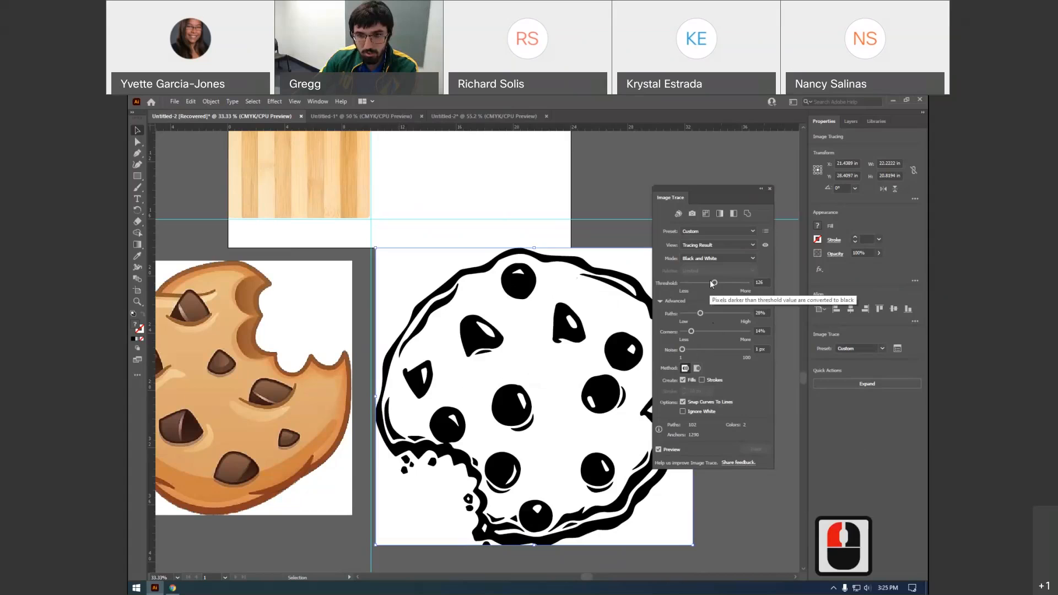
# Try noise values of 25 px and 100 px on the cookie tracing, and set the noise back to 1 px
pyautogui.click(698, 350)
pyautogui.moveTo(698, 350); pyautogui.dragTo(699, 350)
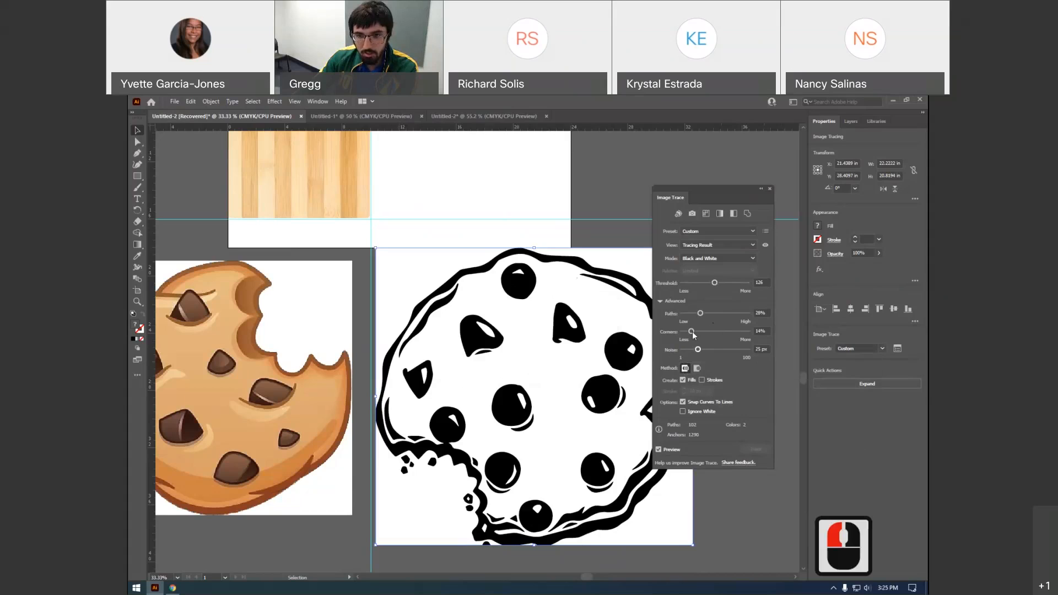
pyautogui.click(692, 332)
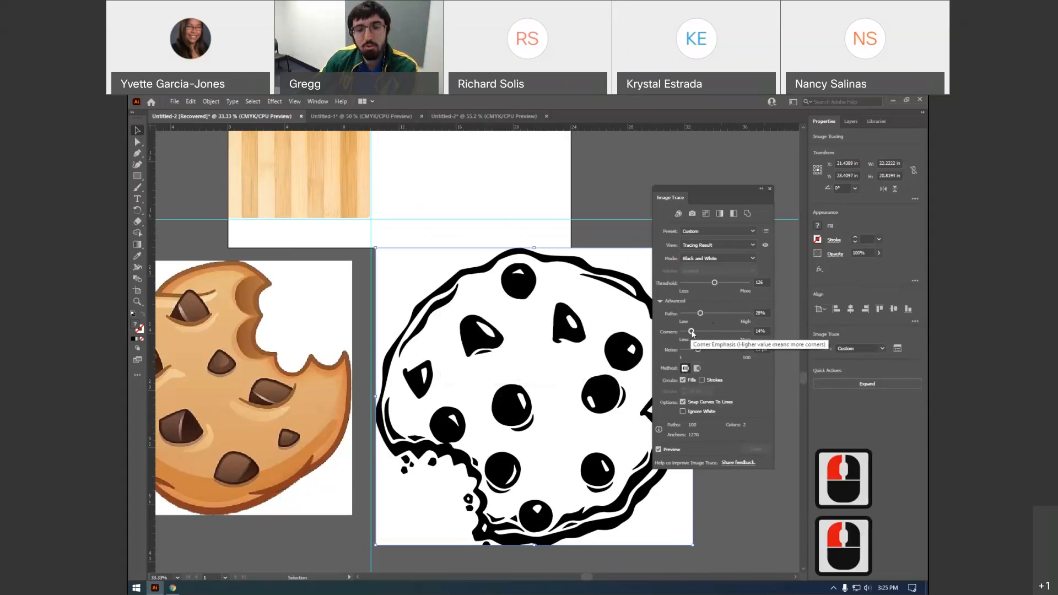
pyautogui.moveTo(697, 350)
pyautogui.mouseDown()
pyautogui.moveTo(759, 352)
pyautogui.moveTo(732, 350)
pyautogui.mouseUp()
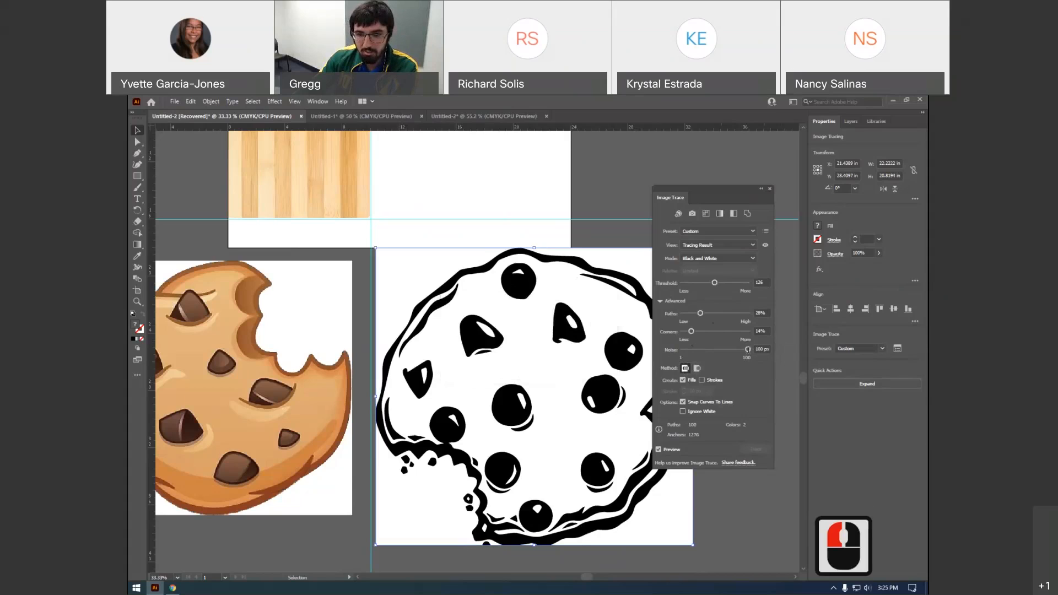
pyautogui.click(680, 350)
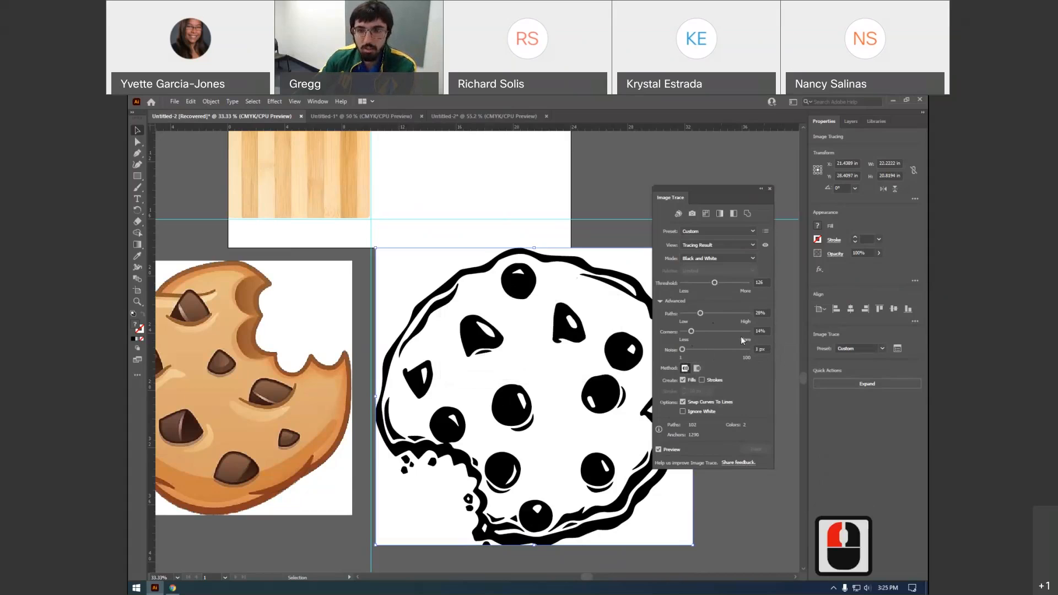
# Close the trace settings, move the traced cookie to about X 25 in, Y 28.7 in, and expand it into paths
pyautogui.click(769, 190)
pyautogui.moveTo(611, 336)
pyautogui.mouseDown()
pyautogui.moveTo(642, 319)
pyautogui.moveTo(654, 364)
pyautogui.moveTo(704, 340)
pyautogui.moveTo(617, 361)
pyautogui.mouseUp()
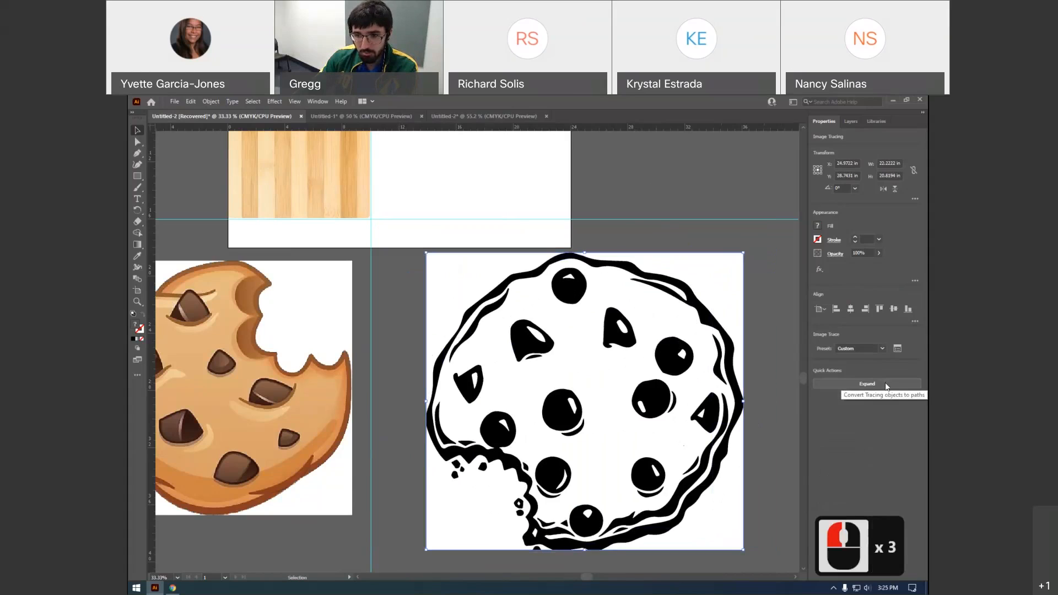
pyautogui.click(885, 384)
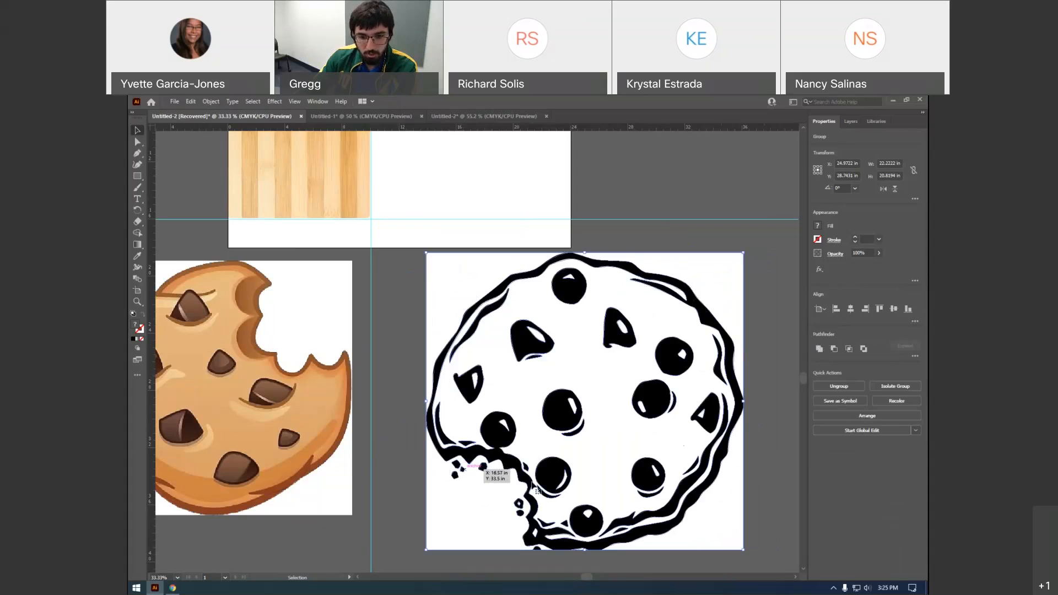
# Switch to the Direct Selection tool and deselect the expanded cookie
pyautogui.scroll(-2, 615, 457)
pyautogui.scroll(-2, 616, 458)
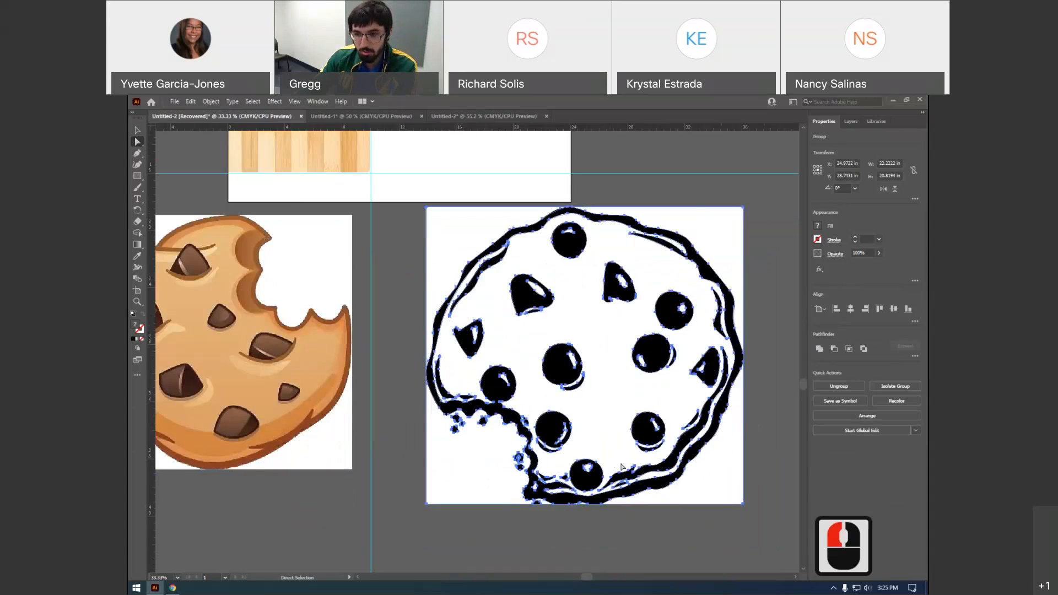
pyautogui.click(749, 429)
pyautogui.scroll(1, 756, 436)
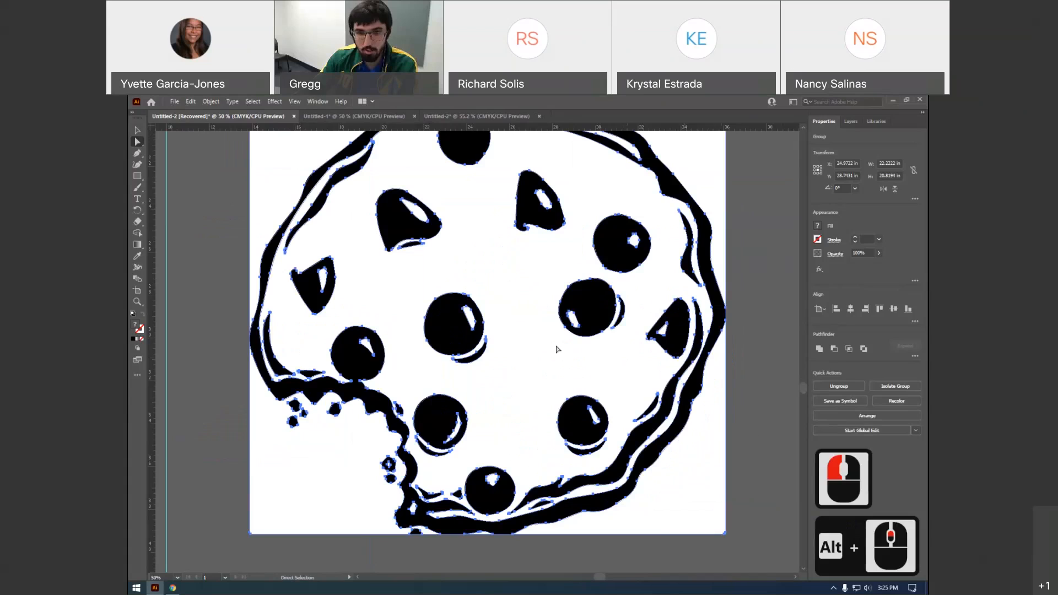
pyautogui.click(547, 358)
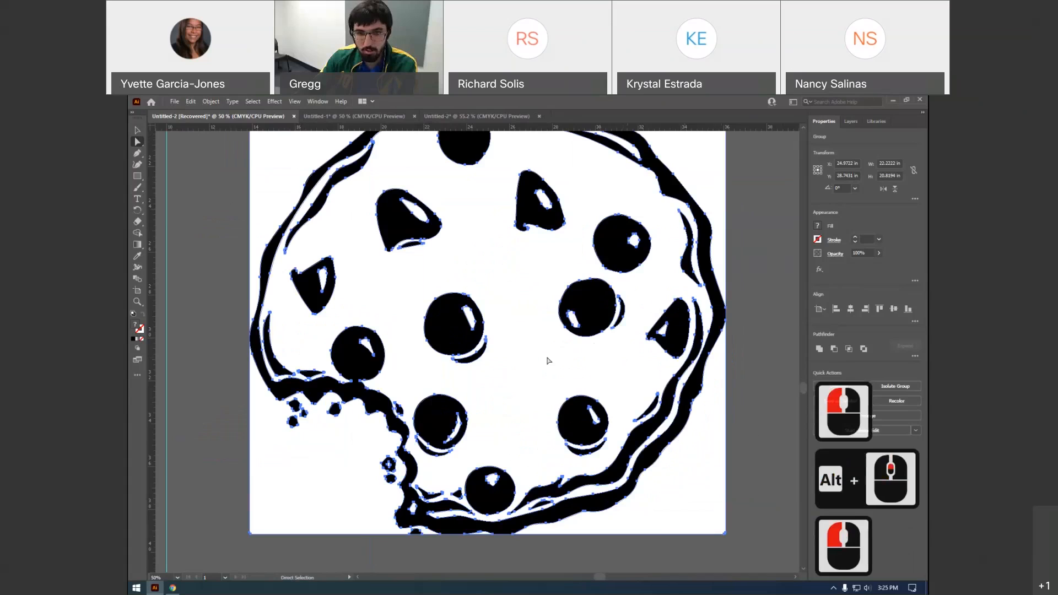
pyautogui.click(741, 338)
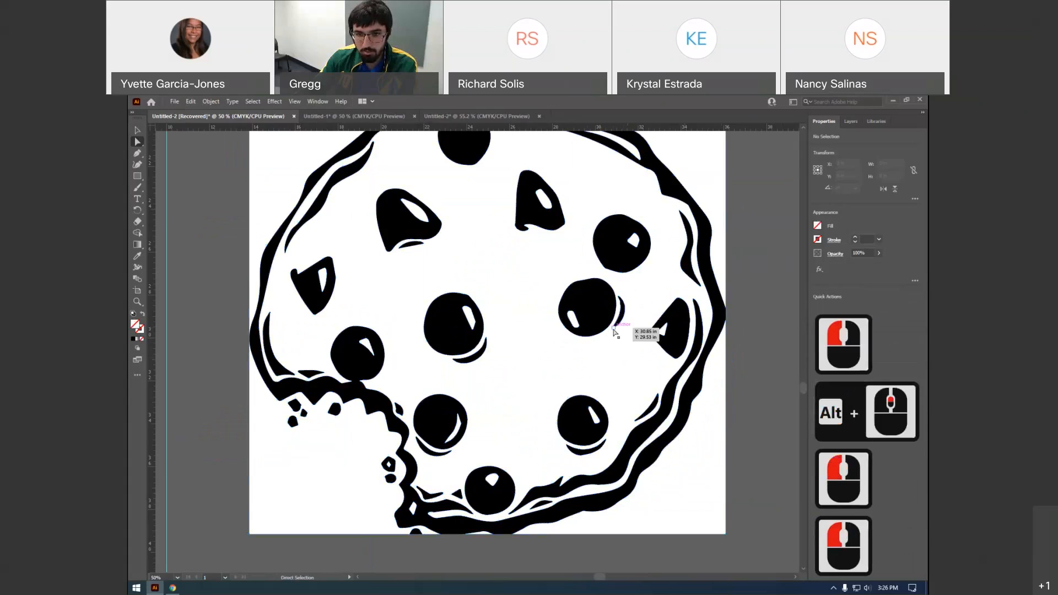
# Pull anchor points of the small crescent shadow beside the round chip right of the cookie's centre outward to distort its shape
pyautogui.click(615, 329)
pyautogui.scroll(2, 615, 330)
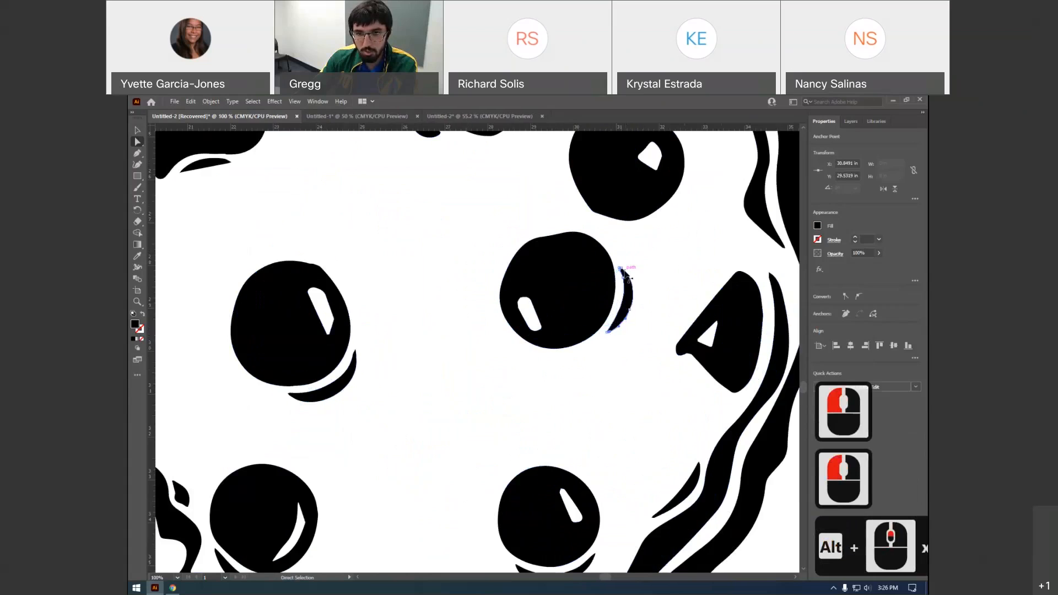
pyautogui.moveTo(624, 271)
pyautogui.mouseDown()
pyautogui.moveTo(647, 259)
pyautogui.moveTo(619, 256)
pyautogui.mouseUp()
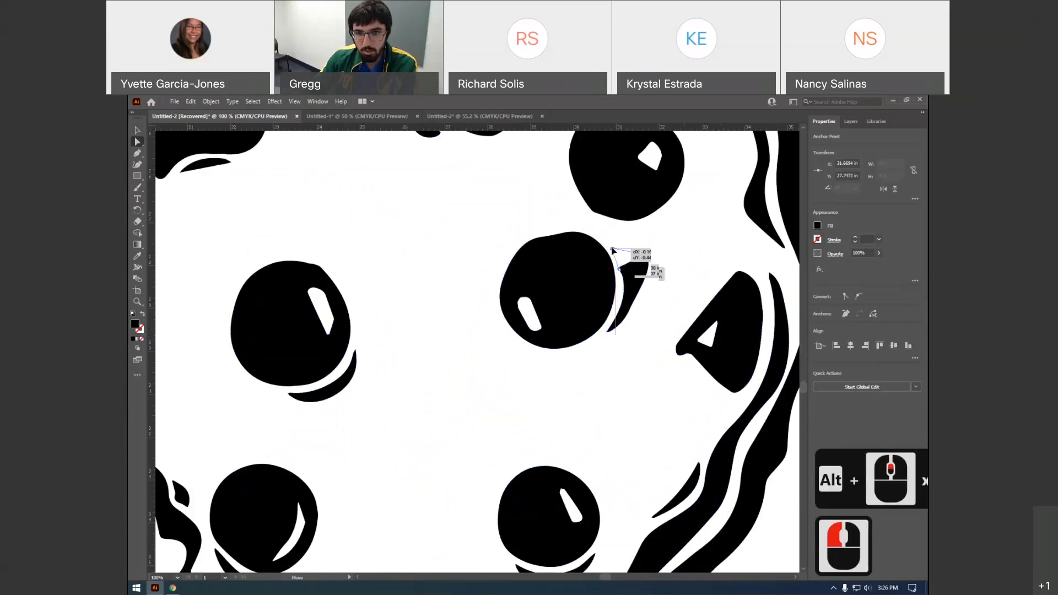
pyautogui.click(650, 262)
pyautogui.moveTo(651, 257); pyautogui.dragTo(690, 290)
# Undo the anchor point moves on the crescent shadow
pyautogui.hotkey('ctrl', 'z')
pyautogui.hotkey('ctrl', 'z')
pyautogui.hotkey('ctrl', 'z')
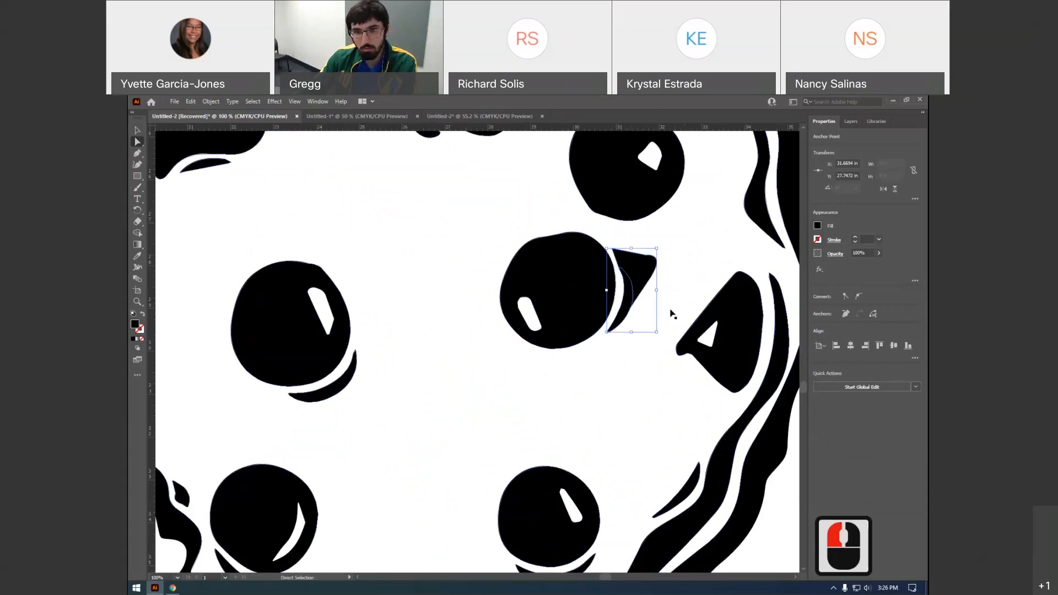
pyautogui.hotkey('ctrl', 'z')
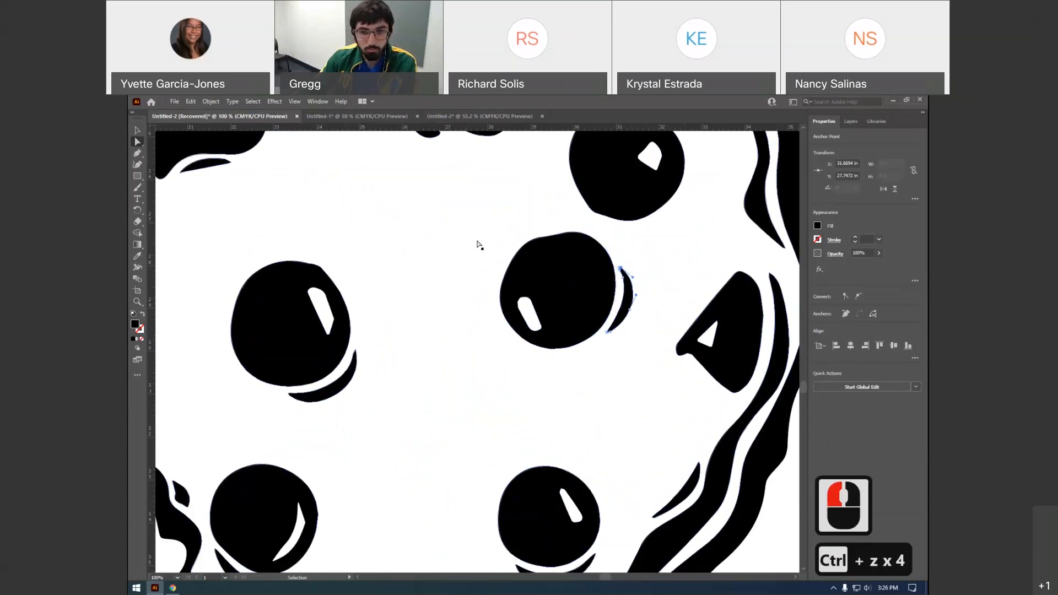
# Delete the small crescent shadow beside the round chip right of the black-and-white cookie's centre
pyautogui.press('Delete')
pyautogui.press('Delete')
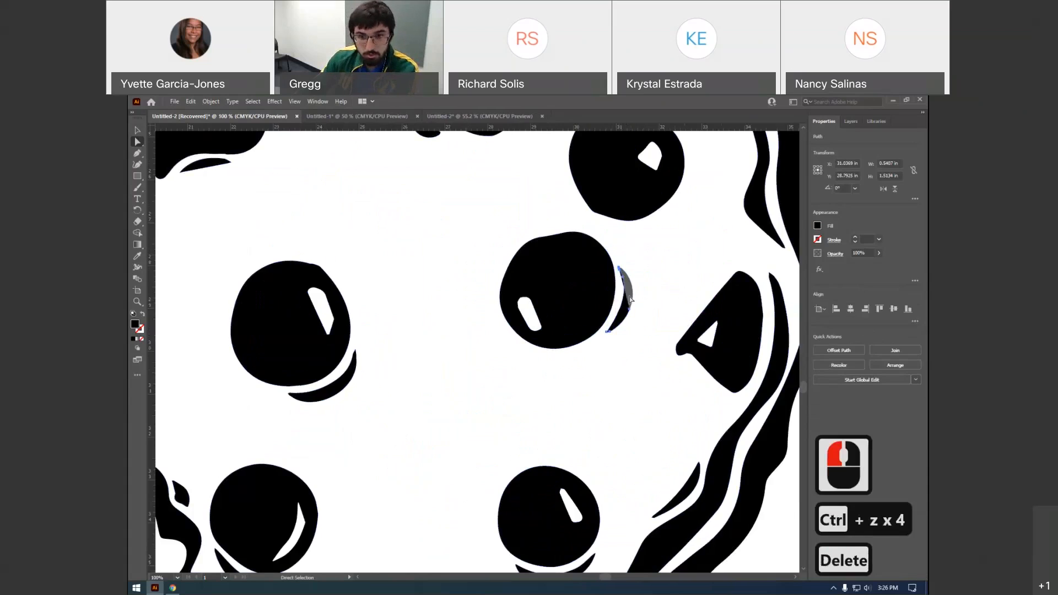
pyautogui.click(627, 302)
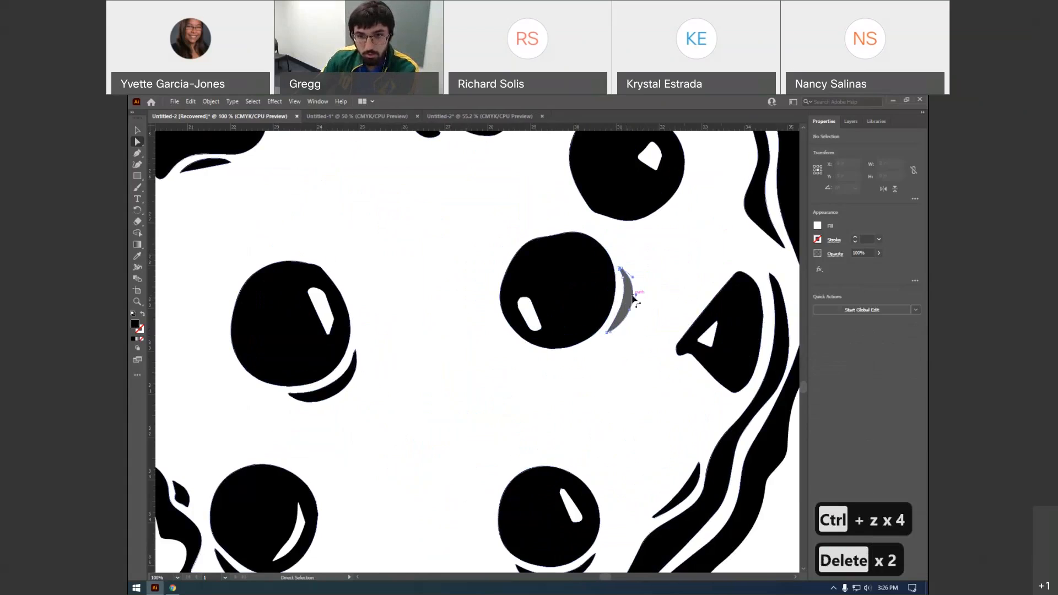
pyautogui.press('Delete')
pyautogui.press('Delete')
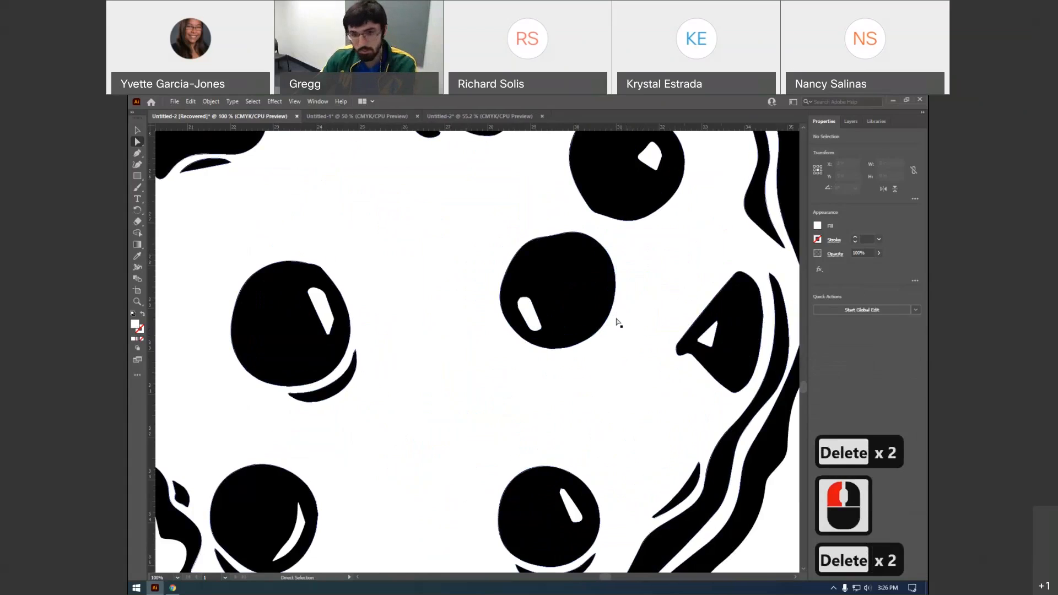
# Move the colour cookie image to about X 2.44 in, Y 28.51 in, and trace it with the 6 Colors preset
pyautogui.keyDown('alt'); pyautogui.scroll(-2, 618, 324); pyautogui.keyUp('alt')
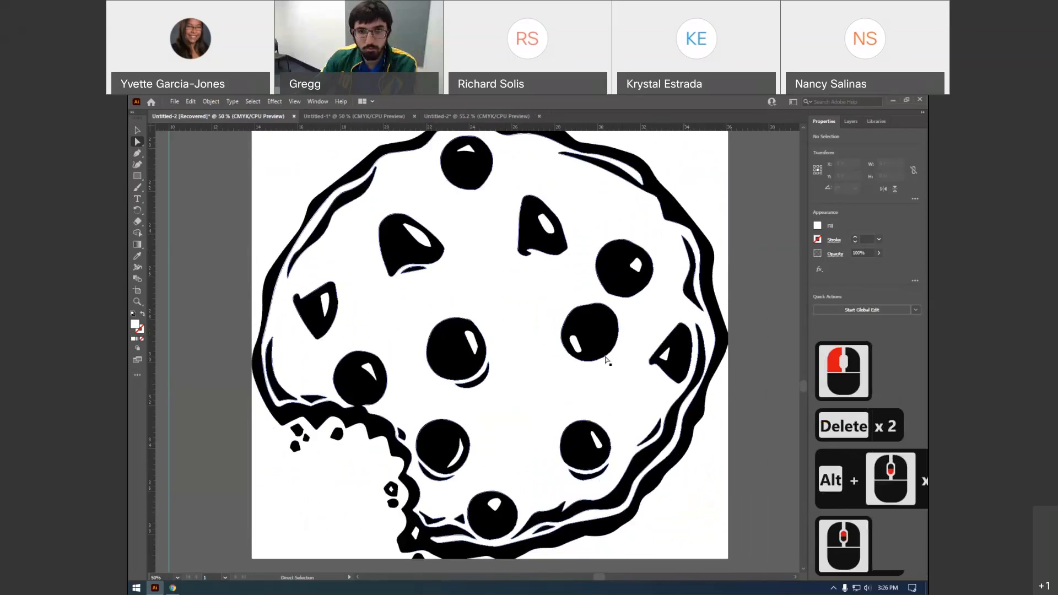
pyautogui.scroll(5, 606, 361)
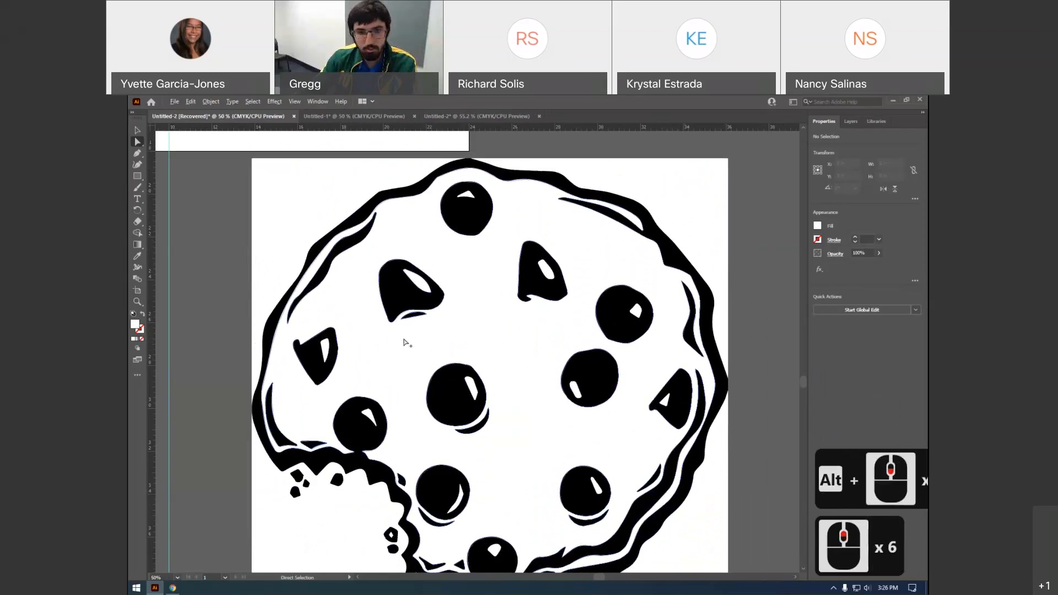
pyautogui.keyDown('alt'); pyautogui.scroll(-4, 404, 342); pyautogui.keyUp('alt')
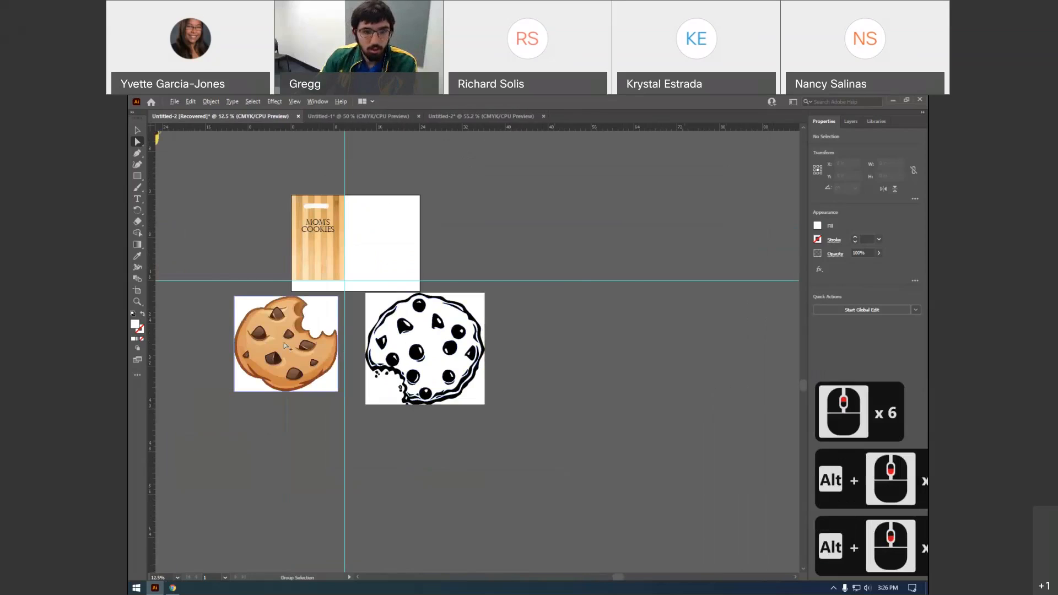
pyautogui.keyDown('alt'); pyautogui.scroll(3, 345, 355); pyautogui.keyUp('alt')
pyautogui.click(137, 139)
pyautogui.moveTo(269, 336); pyautogui.dragTo(348, 368)
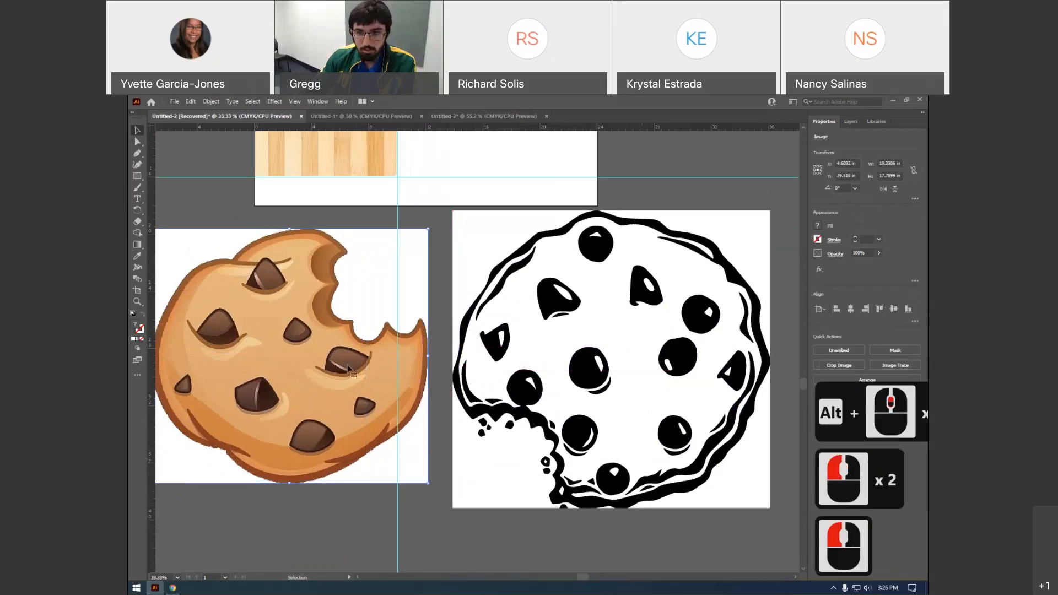
pyautogui.click(890, 366)
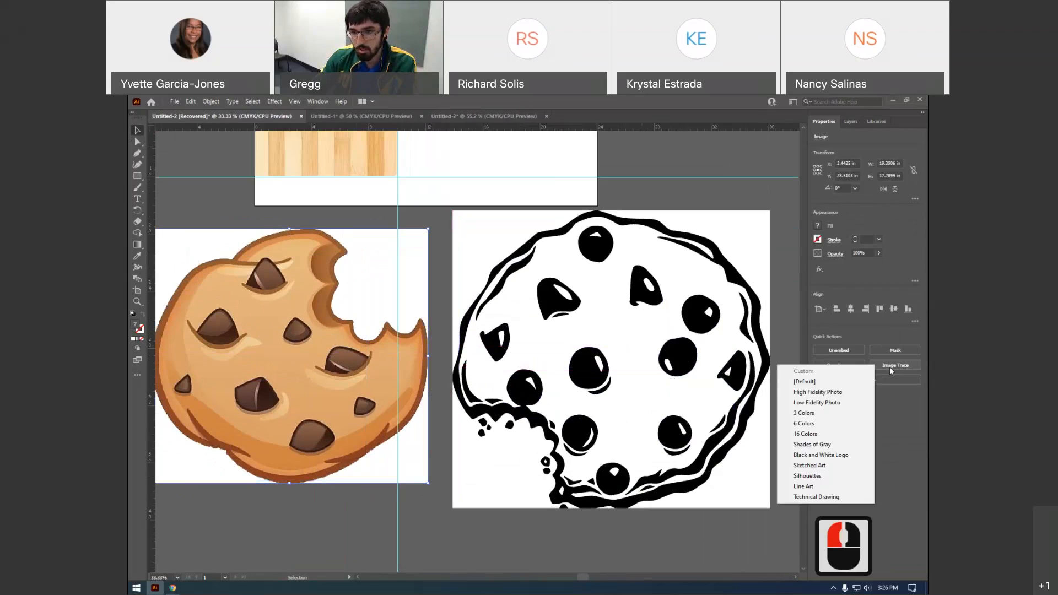
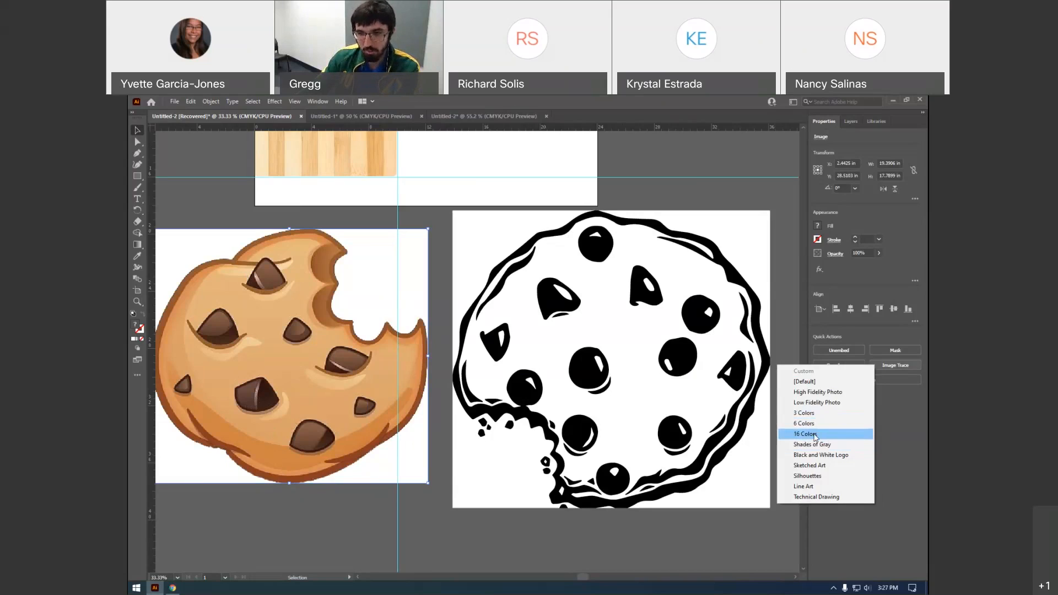
pyautogui.click(812, 424)
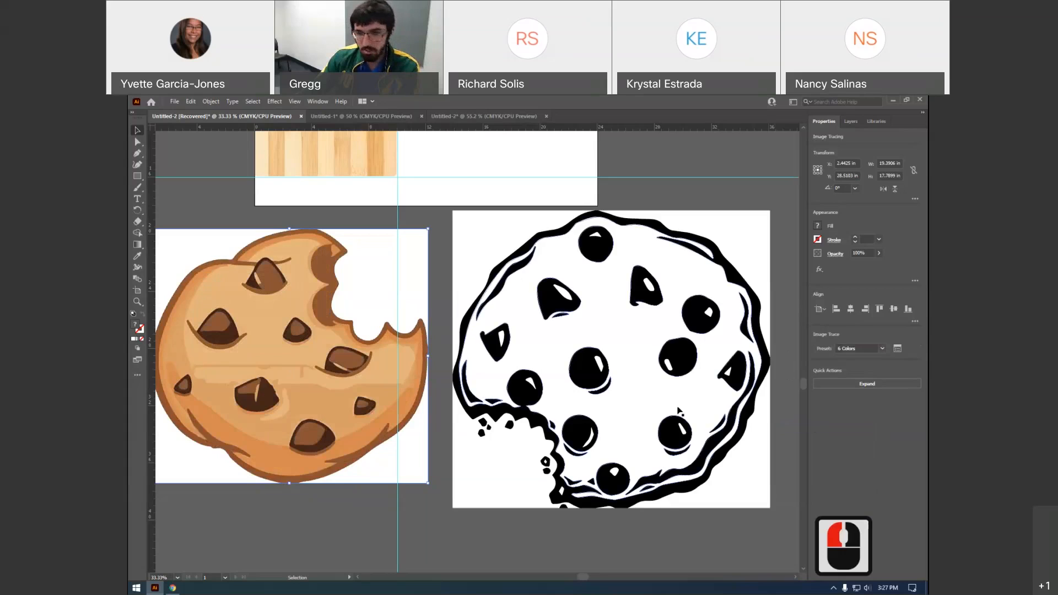
# Raise the colour cookie trace's Colors setting to 17 and inspect the traced detail around its upper chocolate chip
pyautogui.click(898, 349)
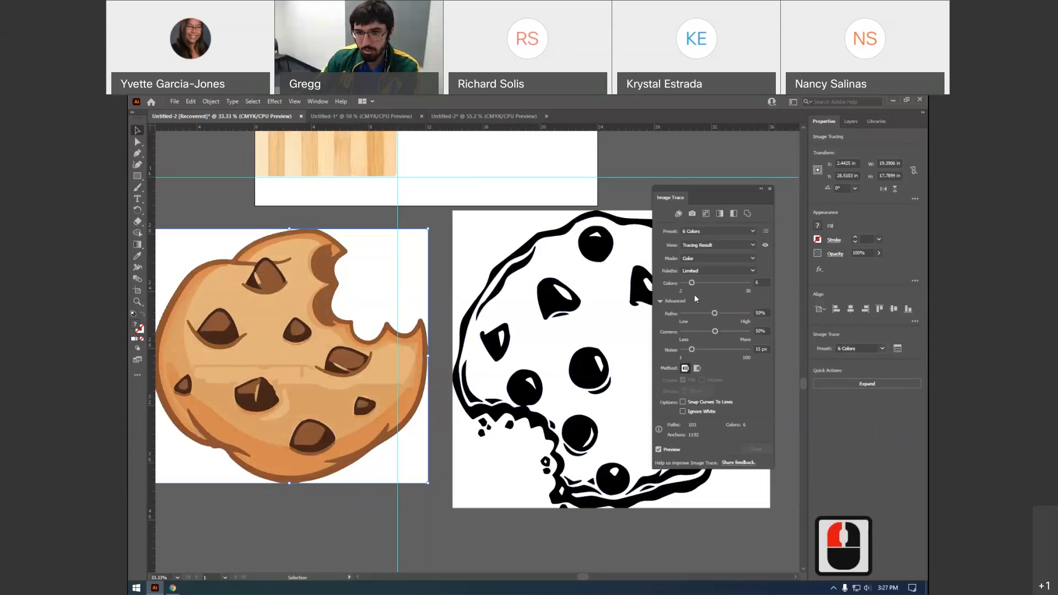
pyautogui.moveTo(697, 282); pyautogui.dragTo(704, 280)
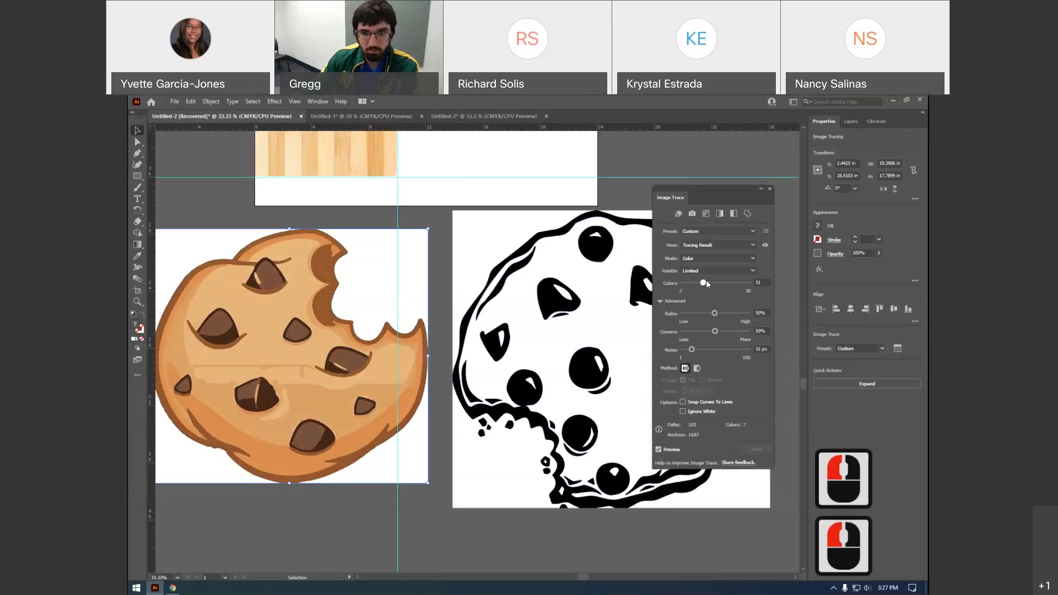
pyautogui.moveTo(708, 282); pyautogui.dragTo(709, 283)
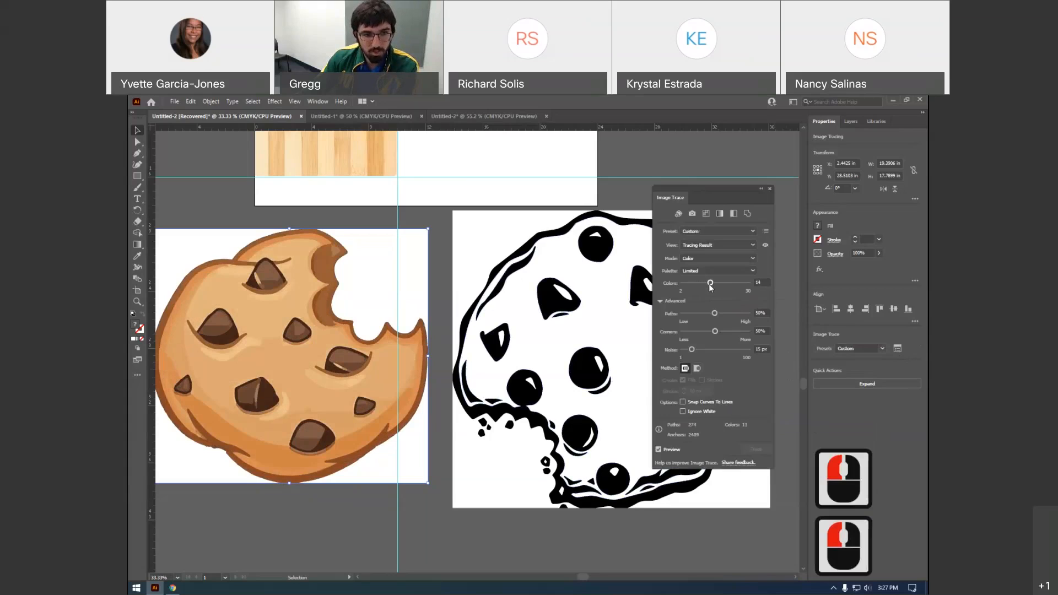
pyautogui.moveTo(711, 285); pyautogui.dragTo(718, 284)
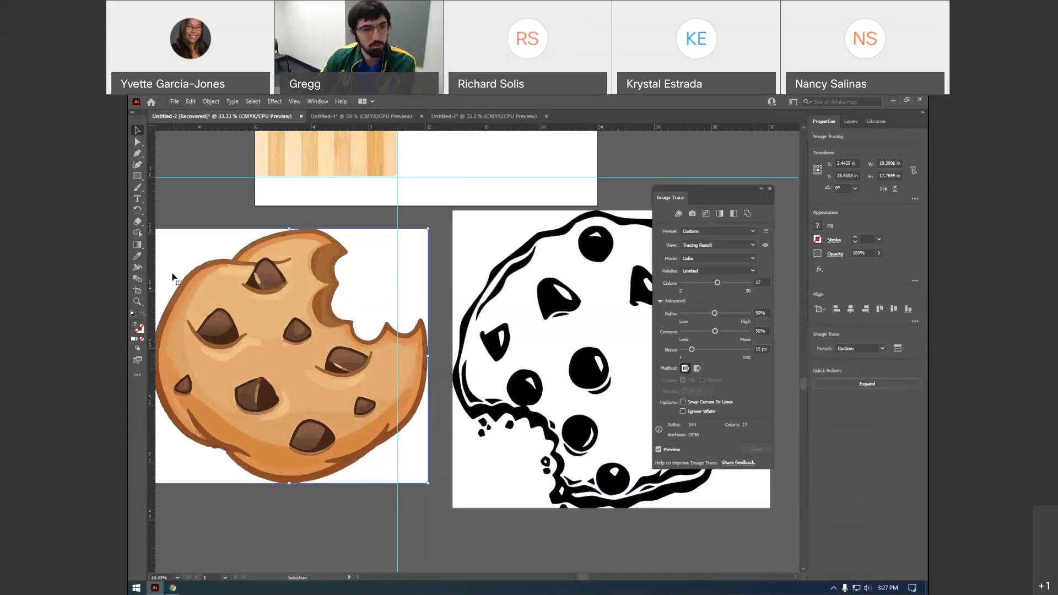
pyautogui.scroll(2, 186, 263)
pyautogui.scroll(2, 187, 264)
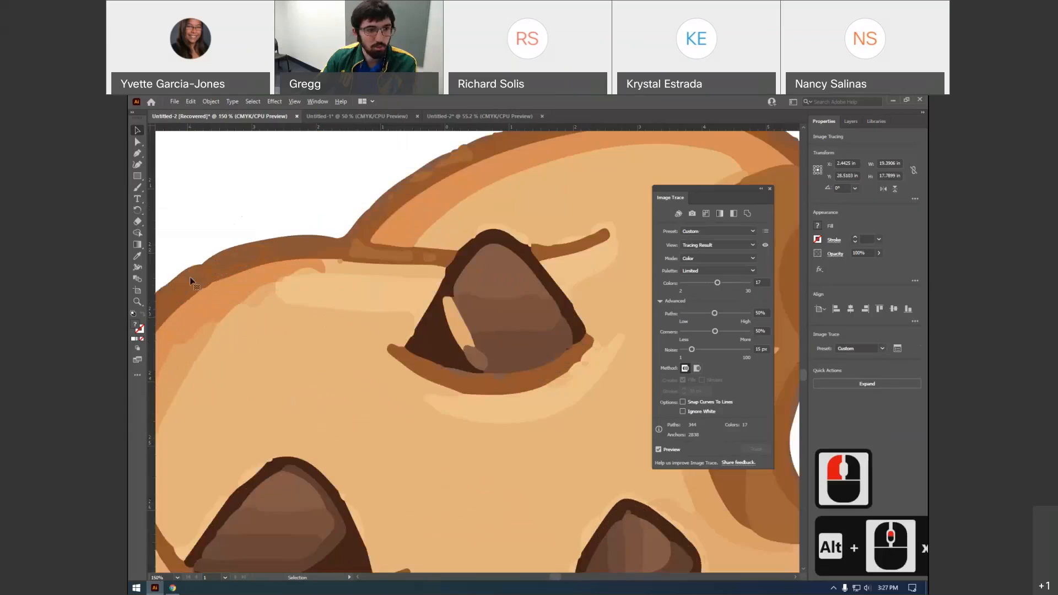
# Lower the colour cookie tracing's Paths setting to 1% and close the Image Trace settings
pyautogui.scroll(-1, 273, 291)
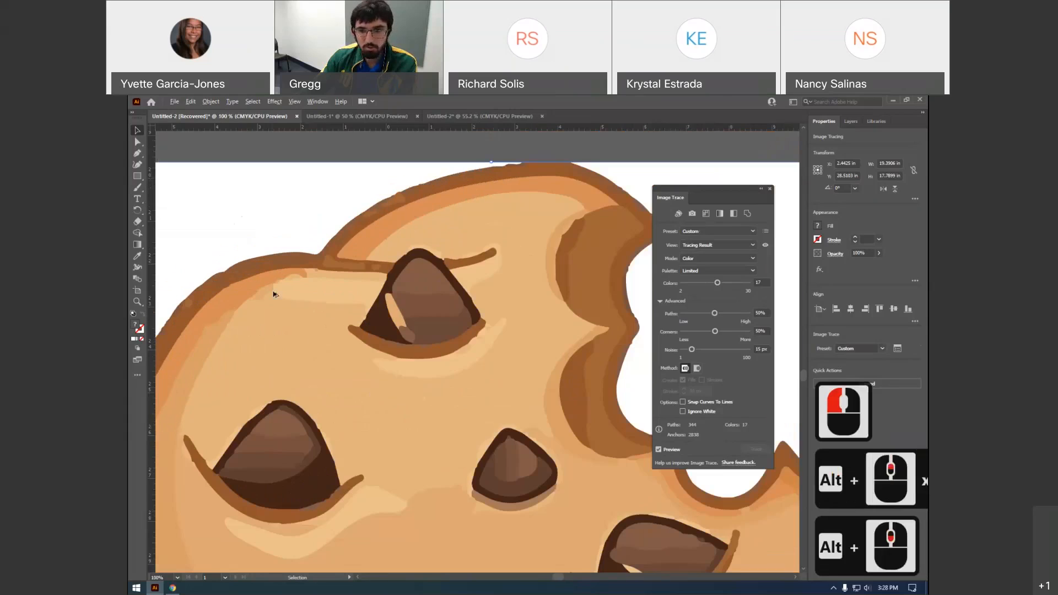
pyautogui.scroll(-1, 274, 294)
pyautogui.moveTo(715, 313)
pyautogui.mouseDown()
pyautogui.moveTo(737, 314)
pyautogui.moveTo(670, 312)
pyautogui.mouseUp()
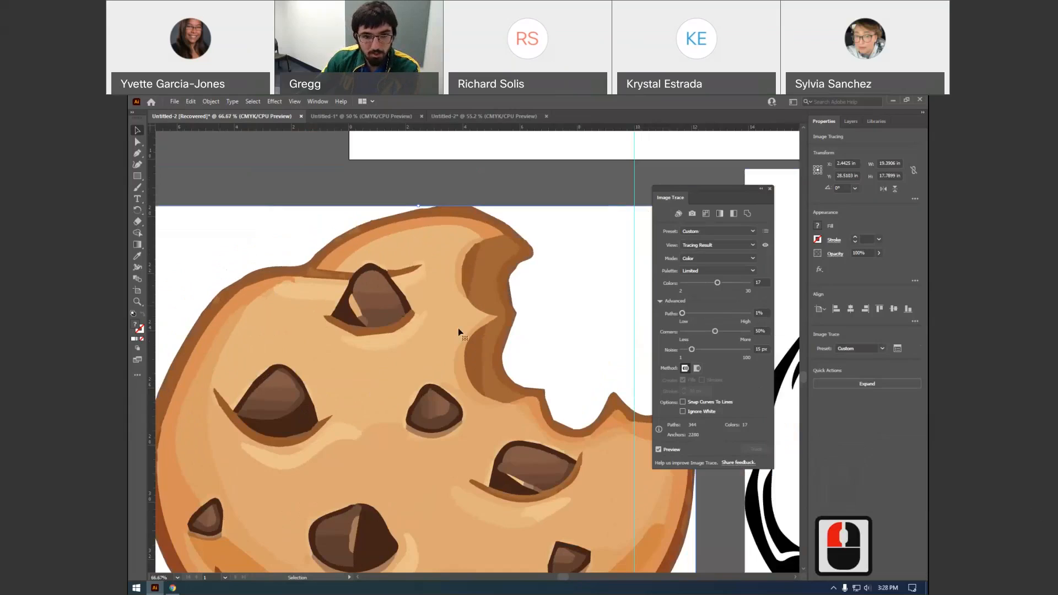
pyautogui.scroll(-4, 326, 300)
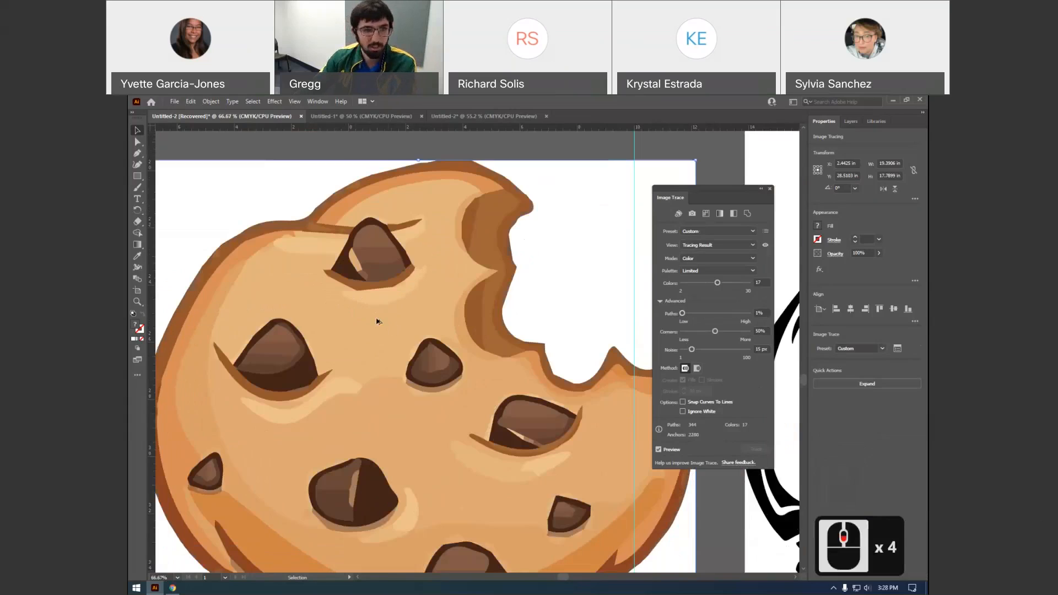
pyautogui.keyDown('alt'); pyautogui.scroll(-2, 377, 322); pyautogui.keyUp('alt')
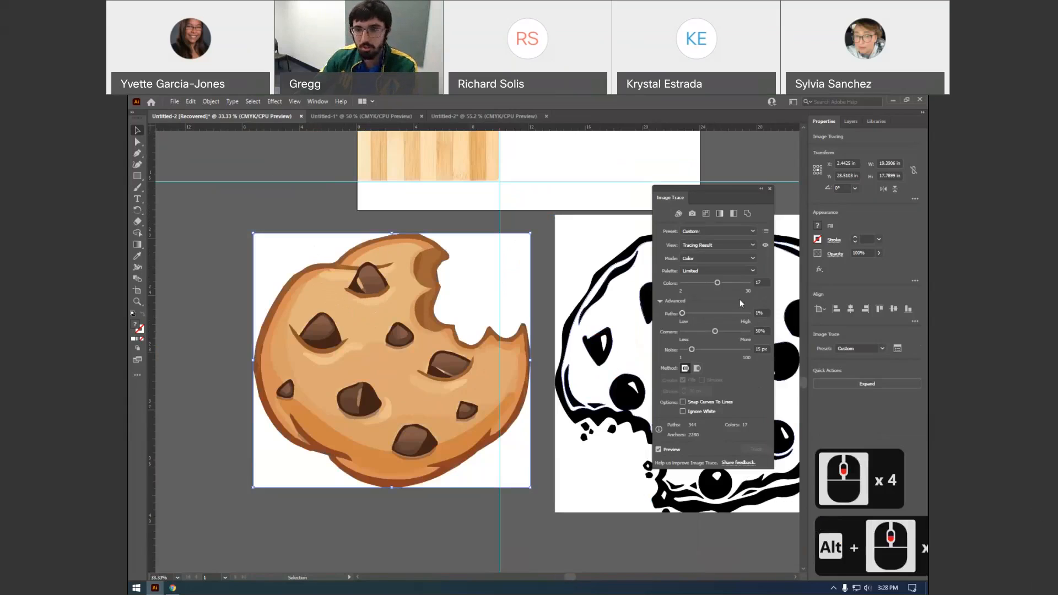
pyautogui.click(770, 189)
# Move the traced colour cookie down and to the left, well below the artboard, and deselect it
pyautogui.moveTo(460, 299); pyautogui.dragTo(409, 431)
pyautogui.moveTo(438, 396); pyautogui.dragTo(379, 497)
pyautogui.click(495, 331)
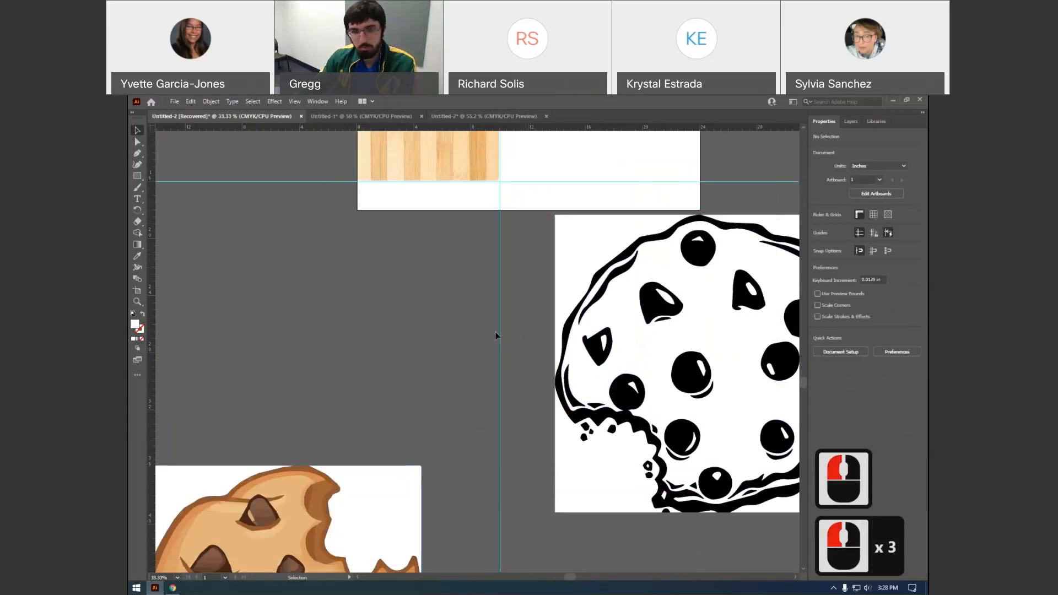
# Scale the black-and-white cookie down proportionally to about 4.27 by 4 in
pyautogui.keyDown('alt'); pyautogui.scroll(-2, 495, 336); pyautogui.keyUp('alt')
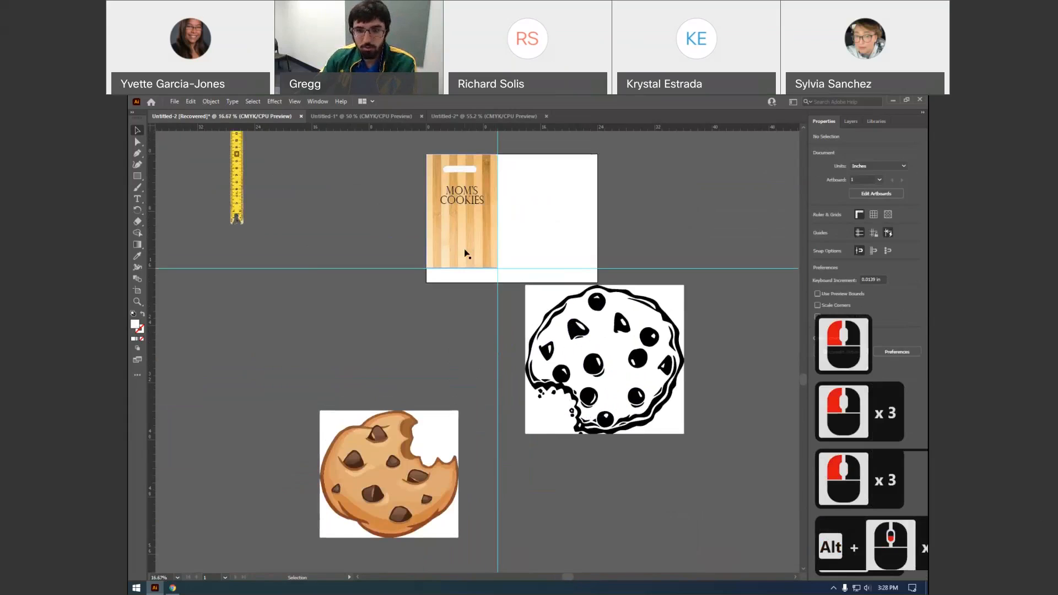
pyautogui.scroll(5, 546, 337)
pyautogui.moveTo(622, 426); pyautogui.dragTo(601, 411)
pyautogui.keyDown('shift'); pyautogui.moveTo(662, 465); pyautogui.dragTo(535, 346); pyautogui.keyUp('shift')
# Place the black-and-white cookie on the cutting board, centred beneath the MOM'S COOKIES lettering
pyautogui.keyDown('alt'); pyautogui.scroll(3, 489, 329); pyautogui.keyUp('alt')
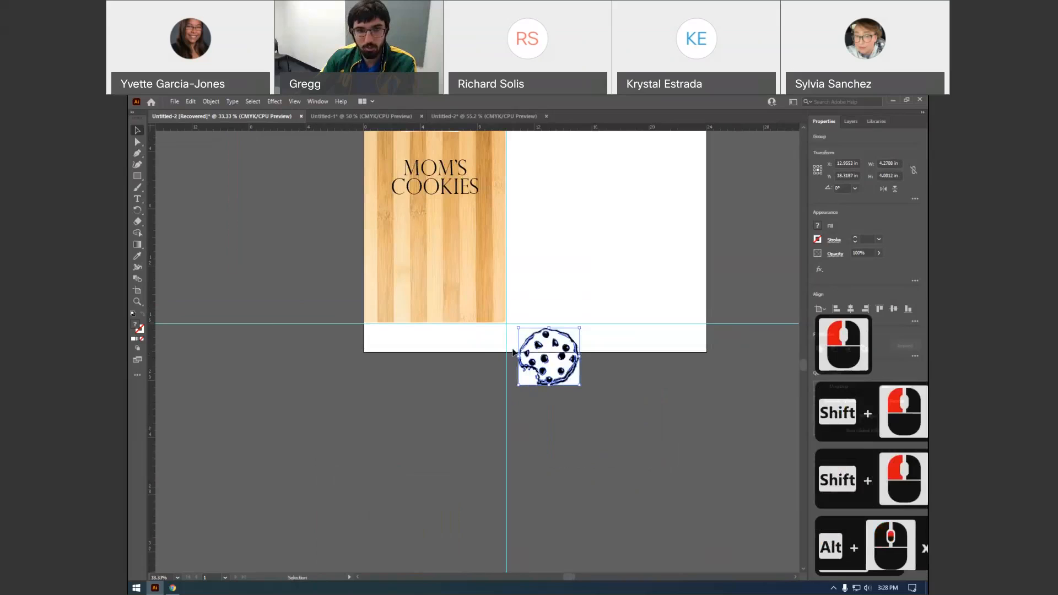
pyautogui.scroll(1, 430, 349)
pyautogui.moveTo(610, 385); pyautogui.dragTo(440, 206)
pyautogui.scroll(2, 485, 291)
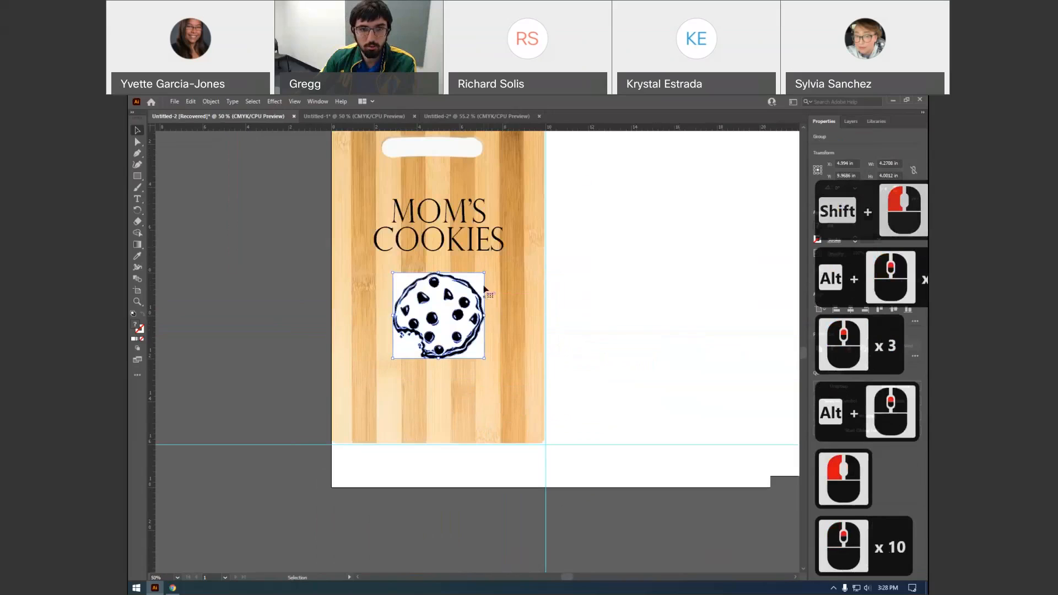
pyautogui.scroll(4, 486, 290)
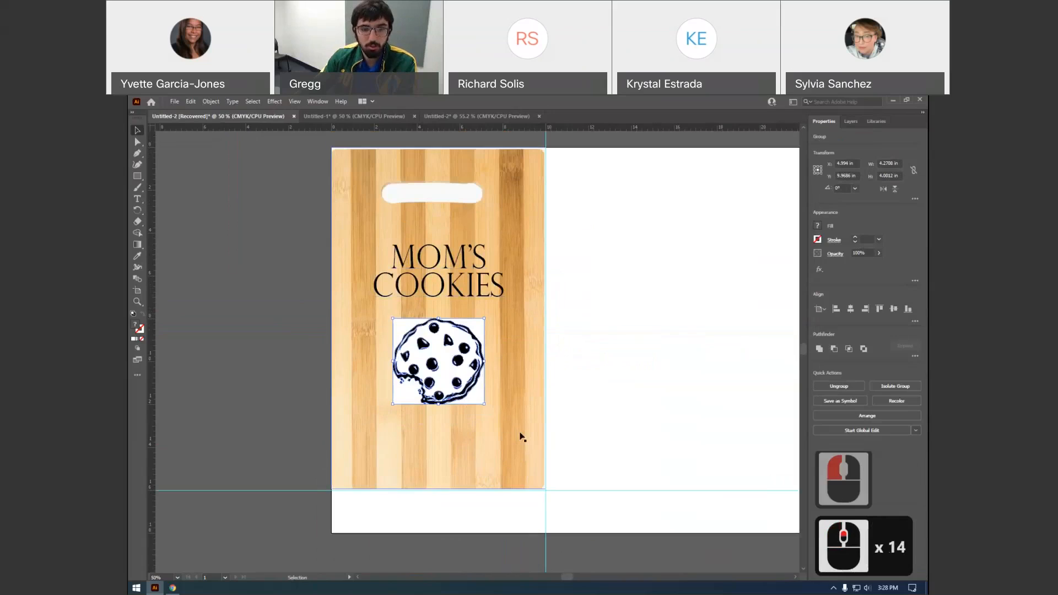
# Move the cutting board image off the artboard to expose the artwork alone, and return it behind the lettering and cookie
pyautogui.moveTo(530, 450); pyautogui.dragTo(264, 414)
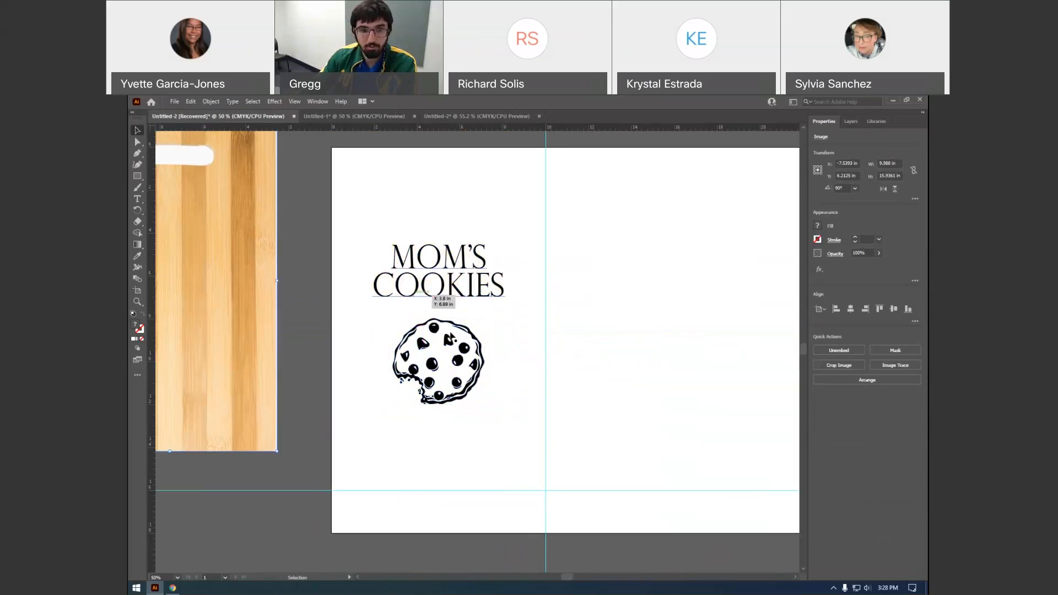
pyautogui.scroll(-1, 227, 384)
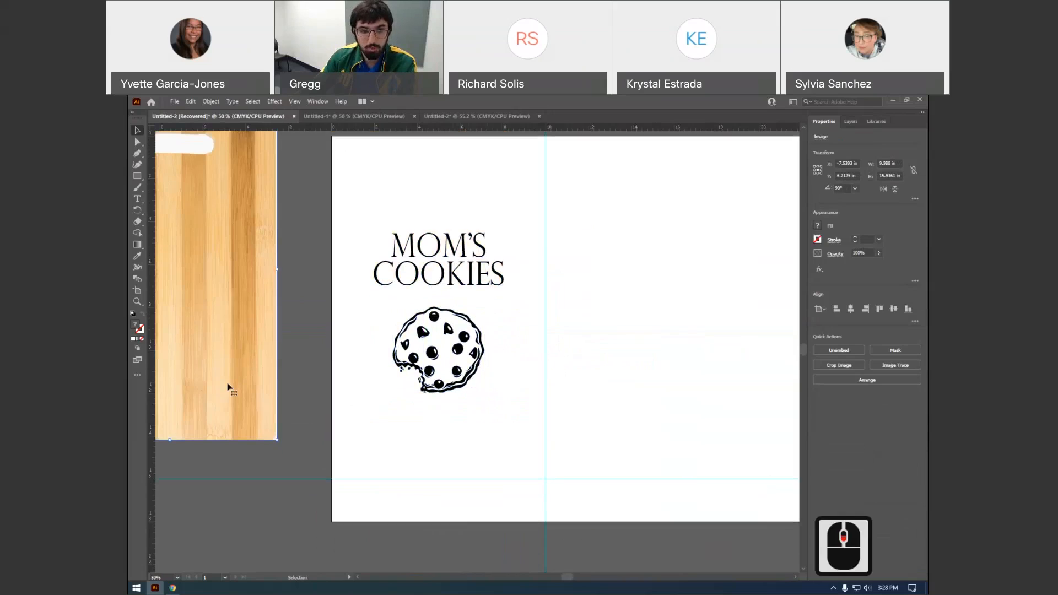
pyautogui.moveTo(228, 385); pyautogui.dragTo(492, 421)
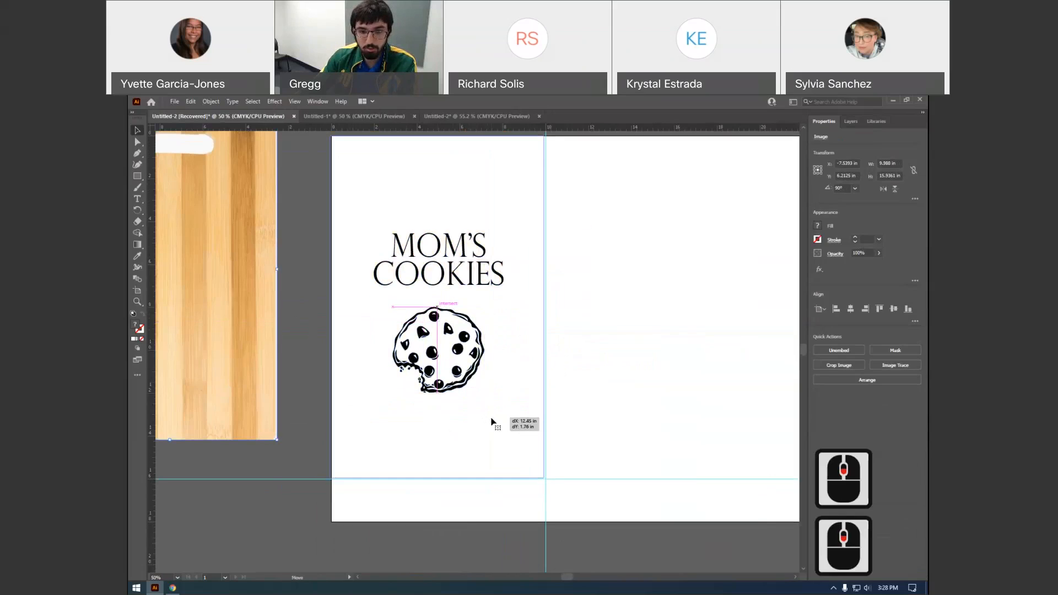
pyautogui.scroll(2, 600, 444)
pyautogui.click(600, 443)
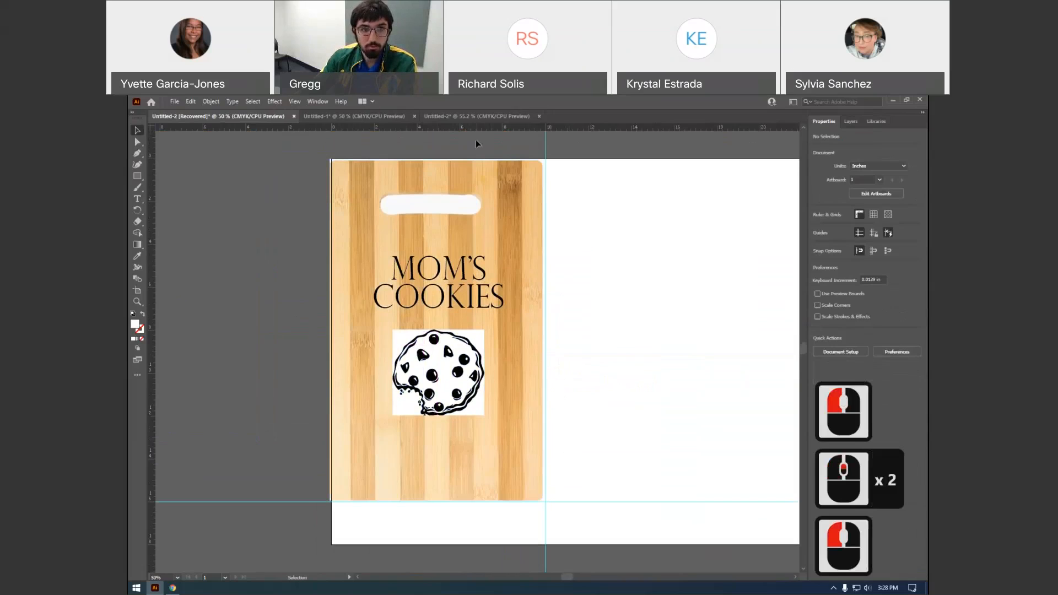
# Switch to the Untitled-1 document and shift the engraved cutting board, green lamp and patterned disc photos slightly
pyautogui.click(461, 117)
pyautogui.click(358, 118)
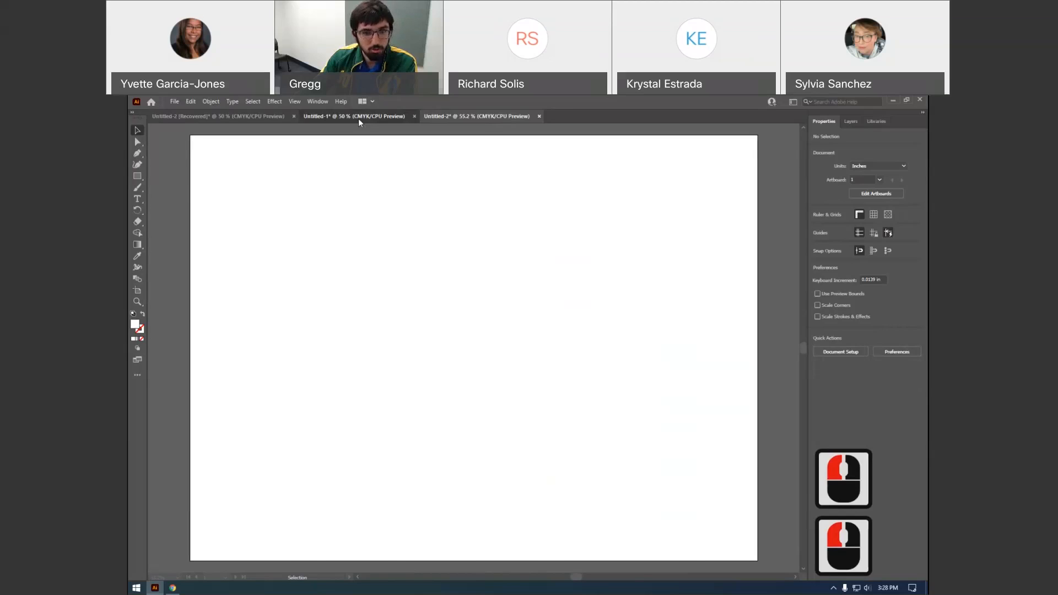
pyautogui.moveTo(508, 323); pyautogui.dragTo(495, 321)
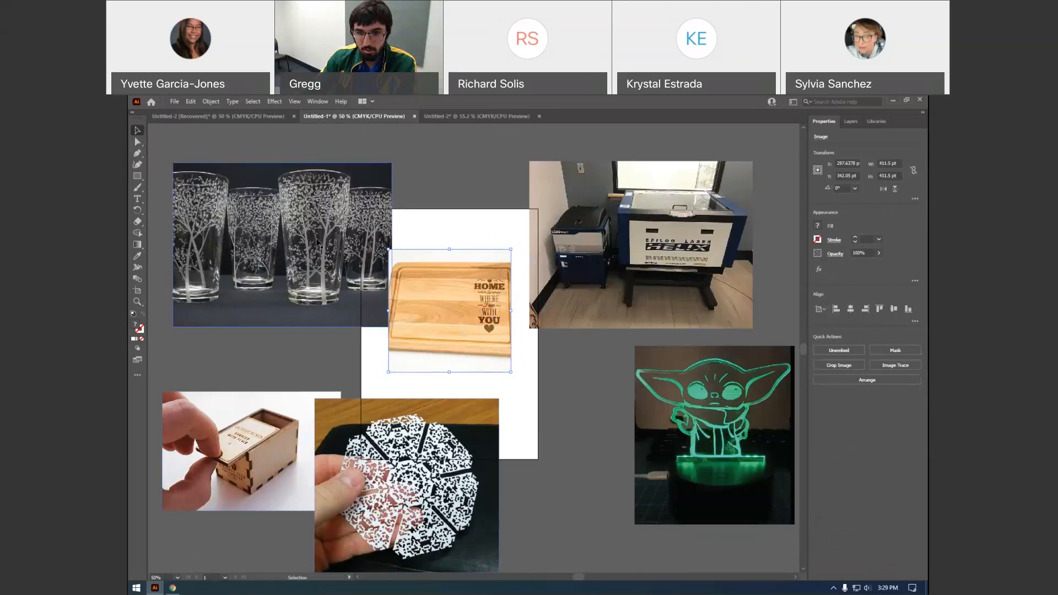
pyautogui.moveTo(695, 415); pyautogui.dragTo(643, 407)
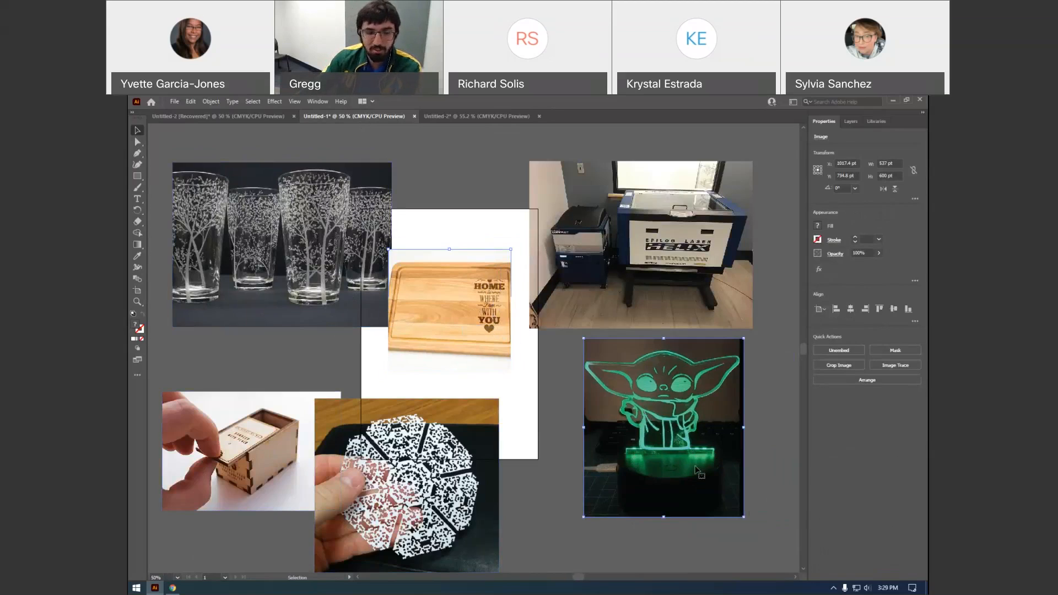
pyautogui.moveTo(460, 514); pyautogui.dragTo(480, 499)
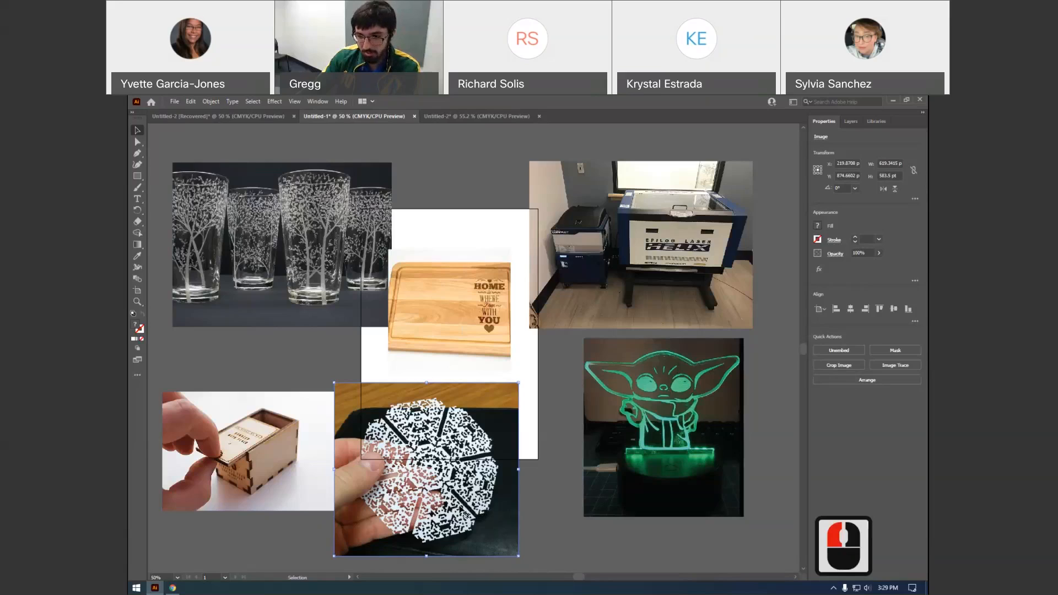
pyautogui.click(786, 519)
pyautogui.click(927, 522)
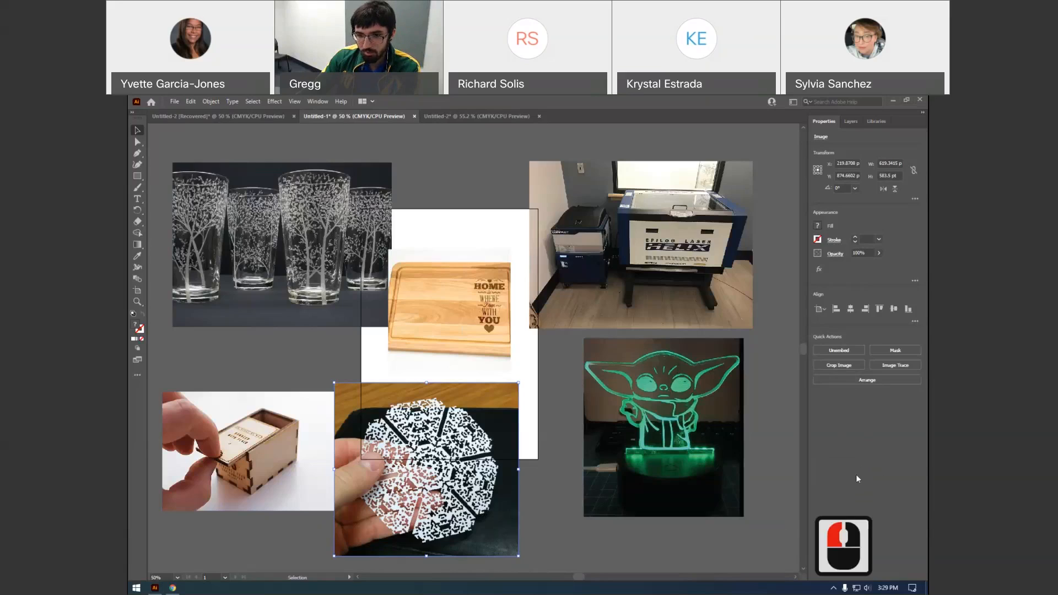
# Reposition the Epilog laser machine photo above the green lamp photo, clear of the neighbouring pictures
pyautogui.click(641, 261)
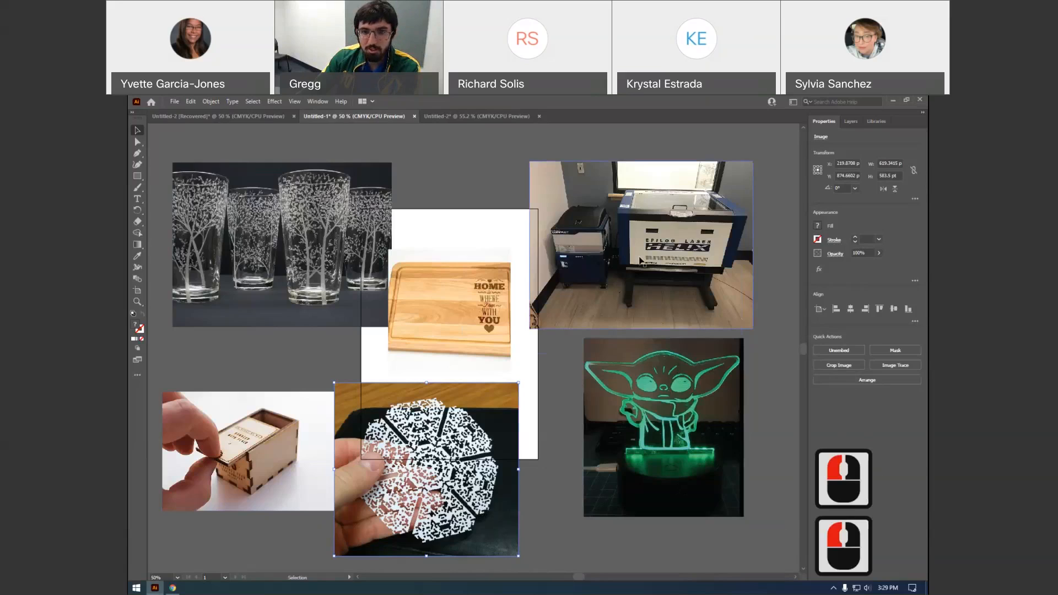
pyautogui.moveTo(641, 261); pyautogui.dragTo(630, 285)
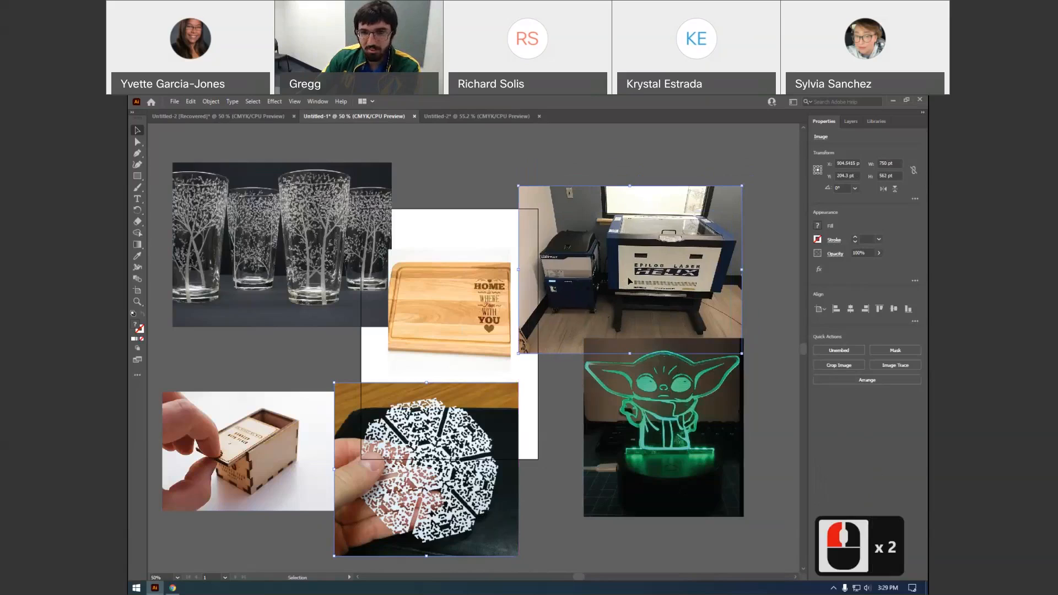
pyautogui.moveTo(630, 281); pyautogui.dragTo(644, 250)
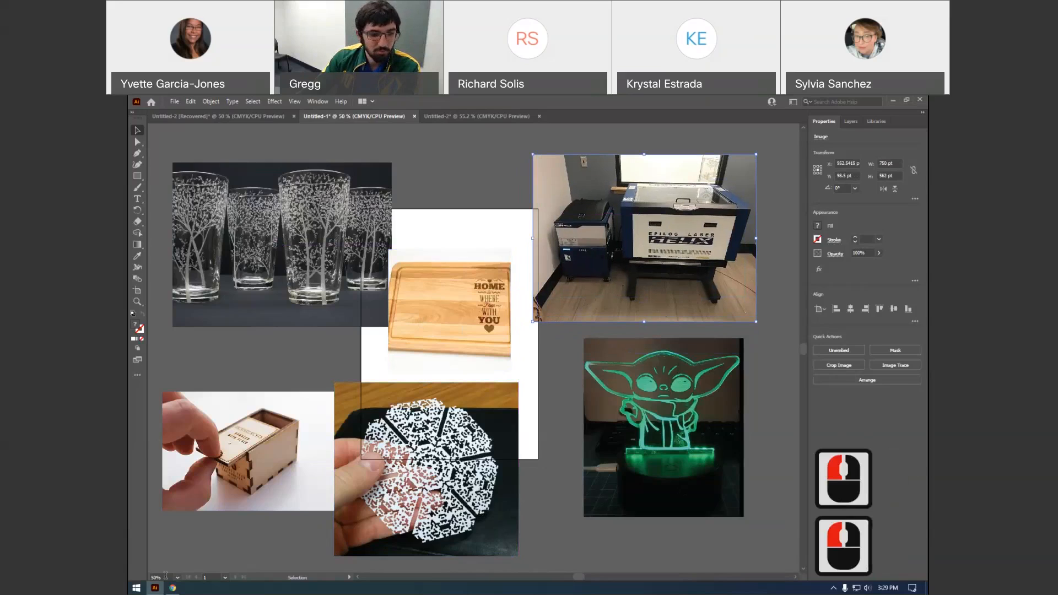
# Return to the Untitled-2 [Recovered] document and examine the lettering and cookie layout on the cutting board
pyautogui.click(239, 116)
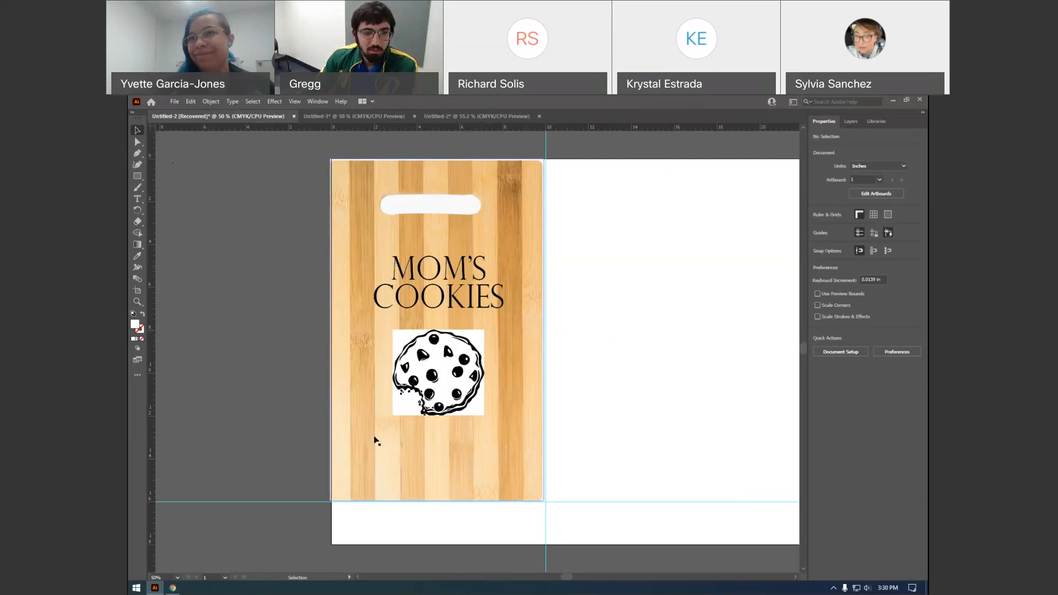
pyautogui.keyDown('alt'); pyautogui.scroll(-1, 381, 439); pyautogui.keyUp('alt')
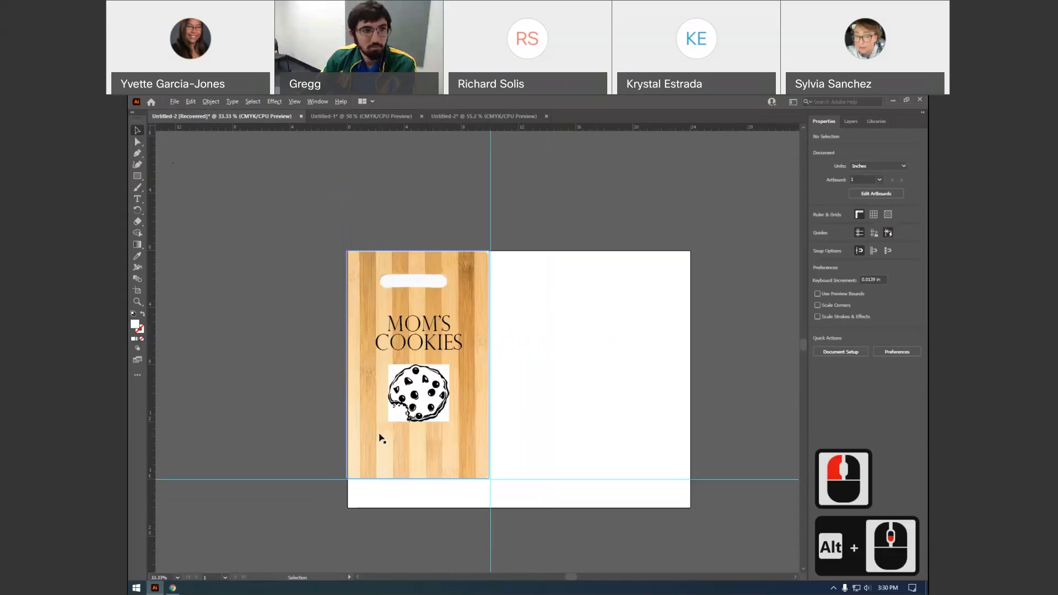
pyautogui.scroll(1, 380, 438)
pyautogui.scroll(1, 380, 438)
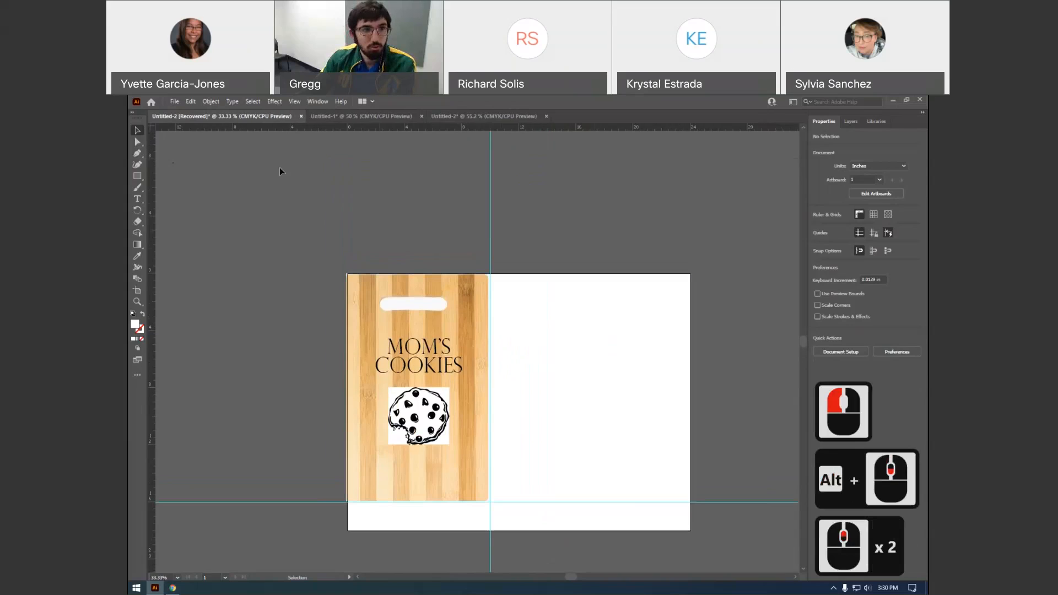
pyautogui.click(295, 102)
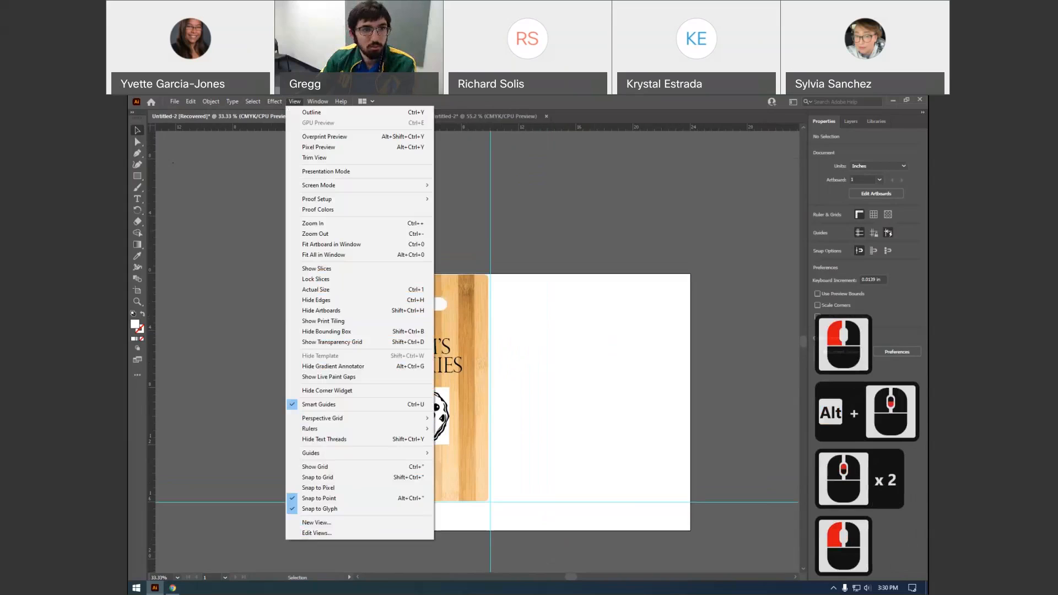
pyautogui.click(296, 101)
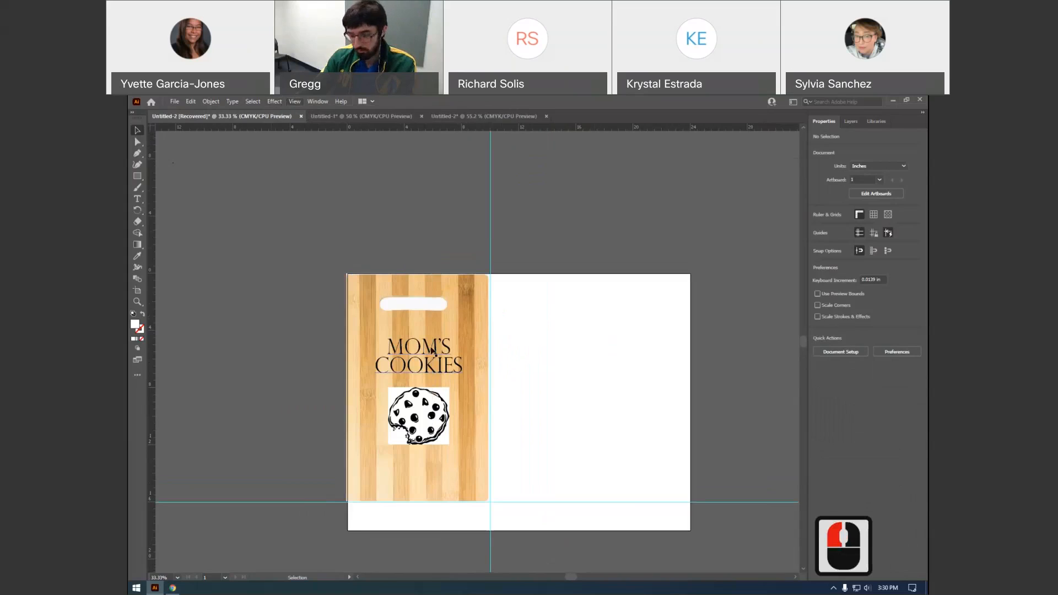
pyautogui.keyDown('alt'); pyautogui.scroll(2, 418, 368); pyautogui.keyUp('alt')
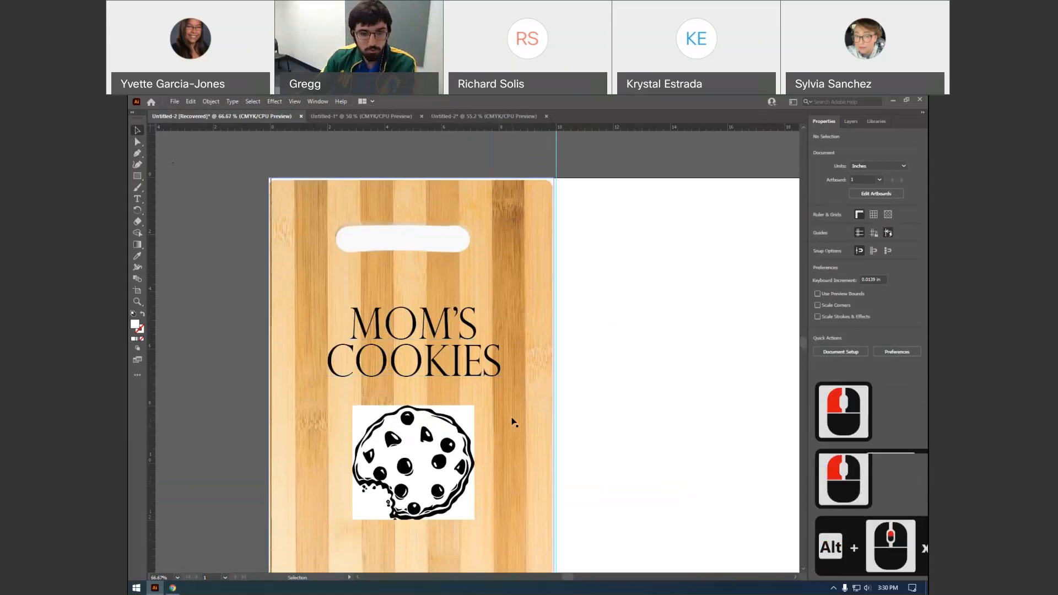
pyautogui.scroll(-8, 512, 419)
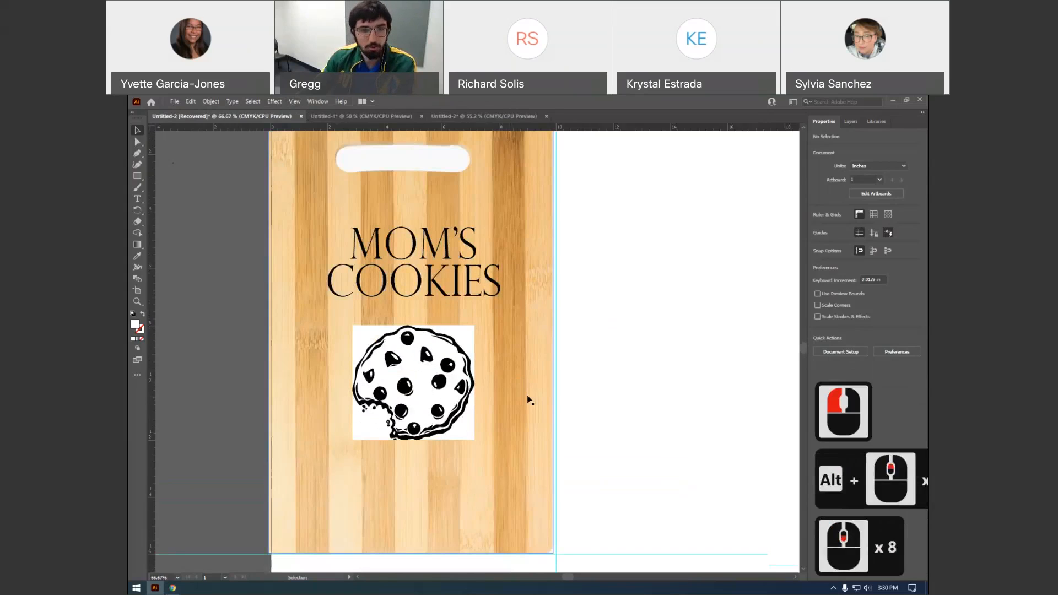
pyautogui.keyDown('alt'); pyautogui.scroll(-2, 518, 411); pyautogui.keyUp('alt')
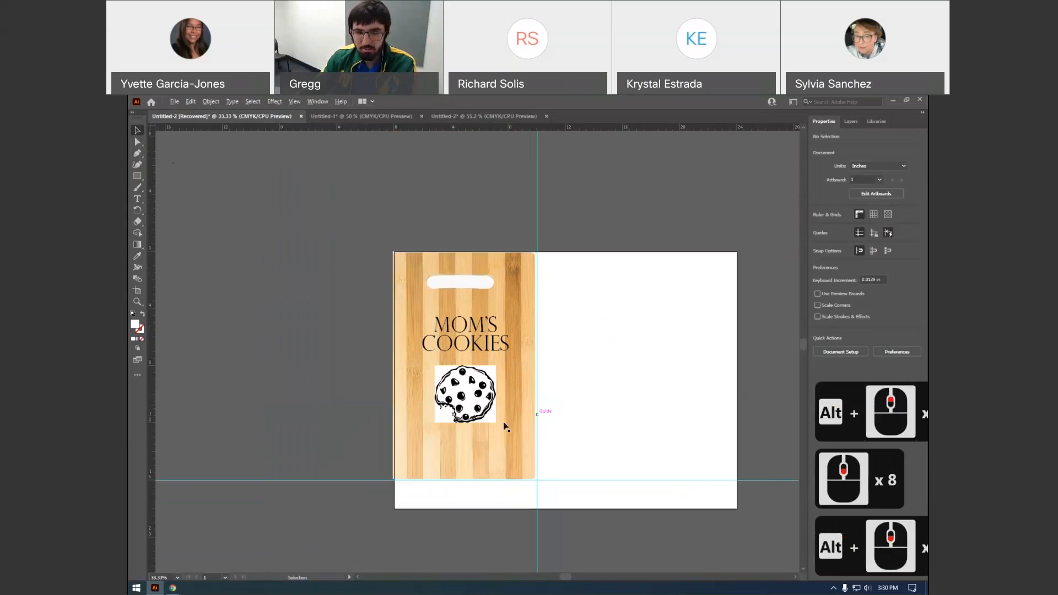
# Move the black-and-white cookie off the cutting board onto the blank area of the artboard beside it
pyautogui.moveTo(494, 401); pyautogui.dragTo(606, 367)
pyautogui.scroll(-3, 470, 361)
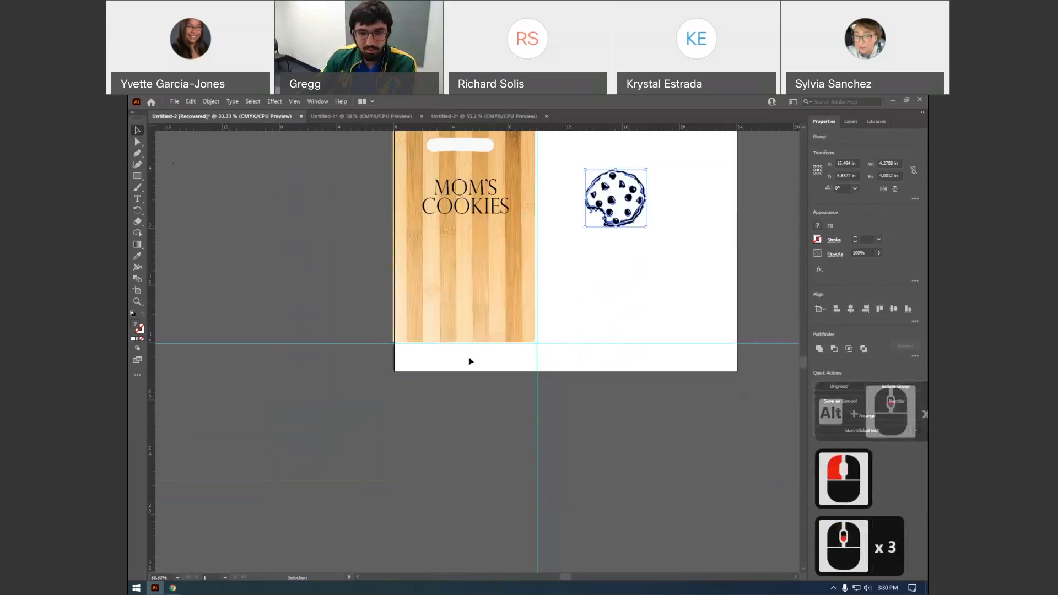
# Move the traced colour cookie to just below the artboard and copy it to the clipboard
pyautogui.scroll(-11, 470, 362)
pyautogui.keyDown('alt'); pyautogui.scroll(-2, 467, 371); pyautogui.keyUp('alt')
pyautogui.moveTo(404, 508); pyautogui.dragTo(431, 449)
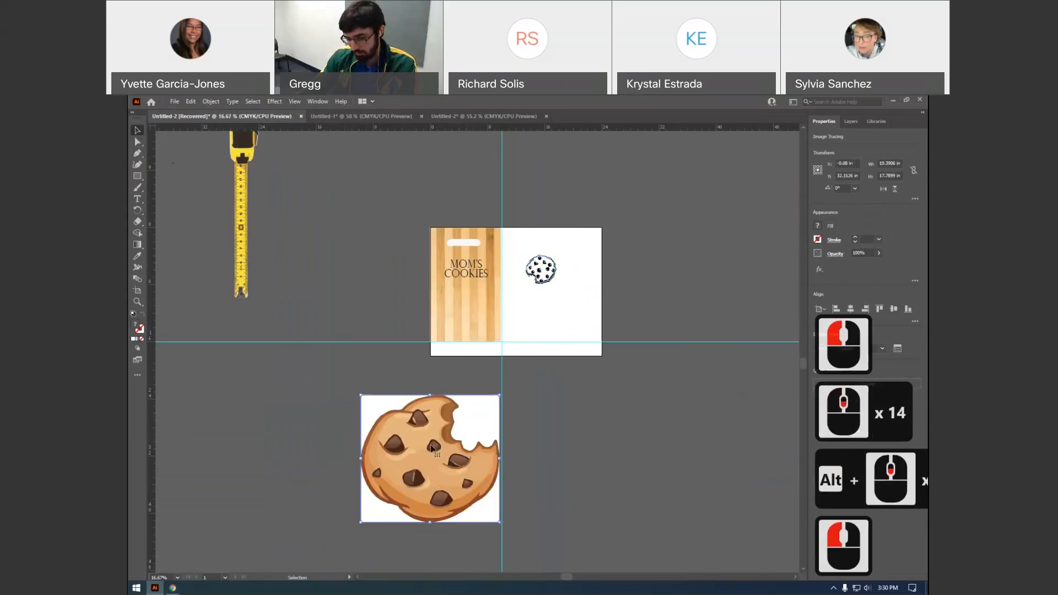
pyautogui.hotkey('ctrl', 'c')
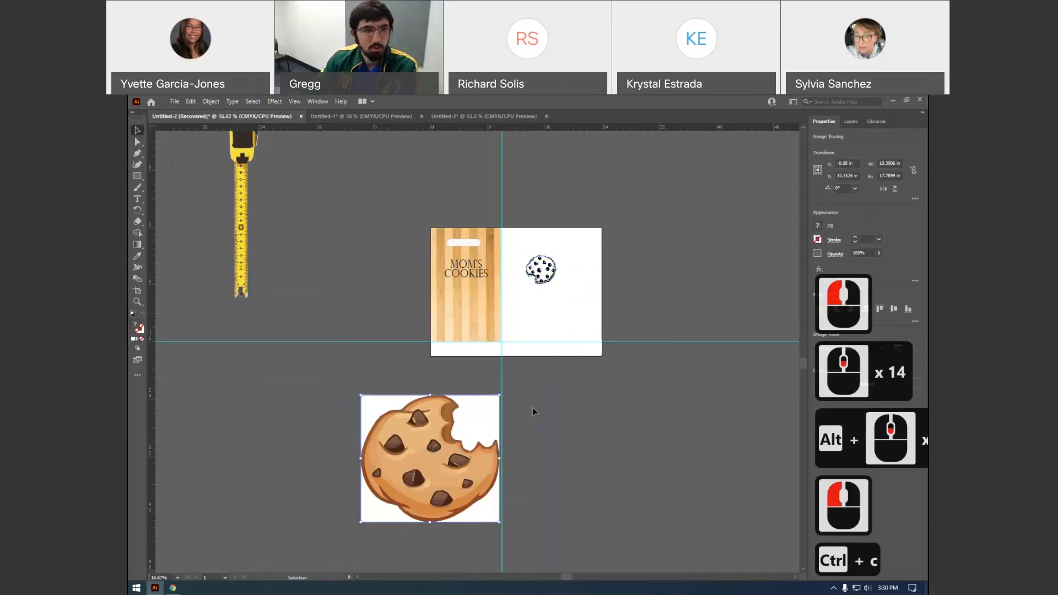
# Start a new custom document in inches and set its width to 3 in
pyautogui.click(176, 101)
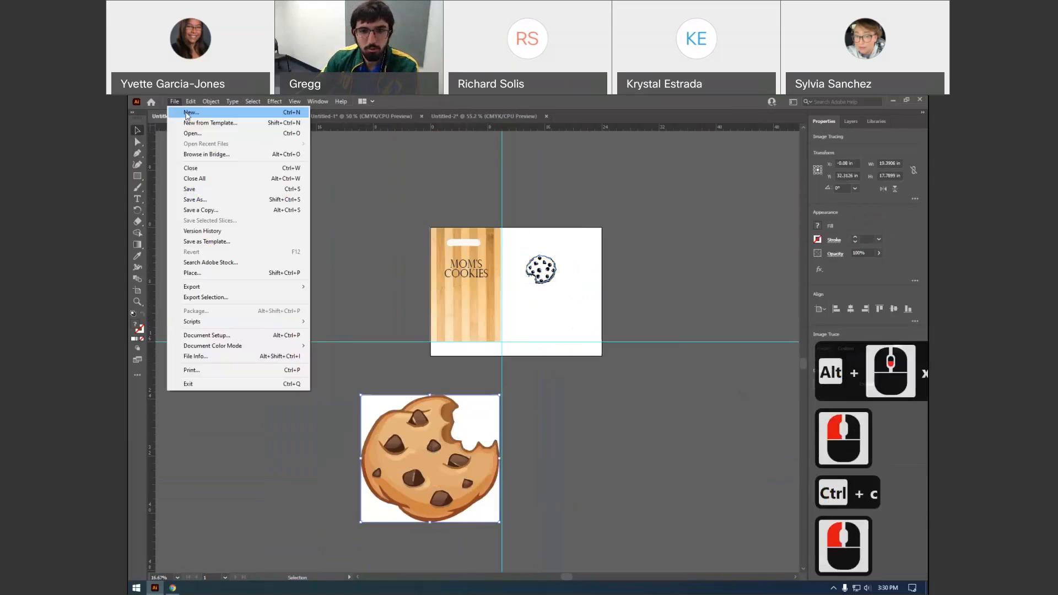
pyautogui.click(190, 112)
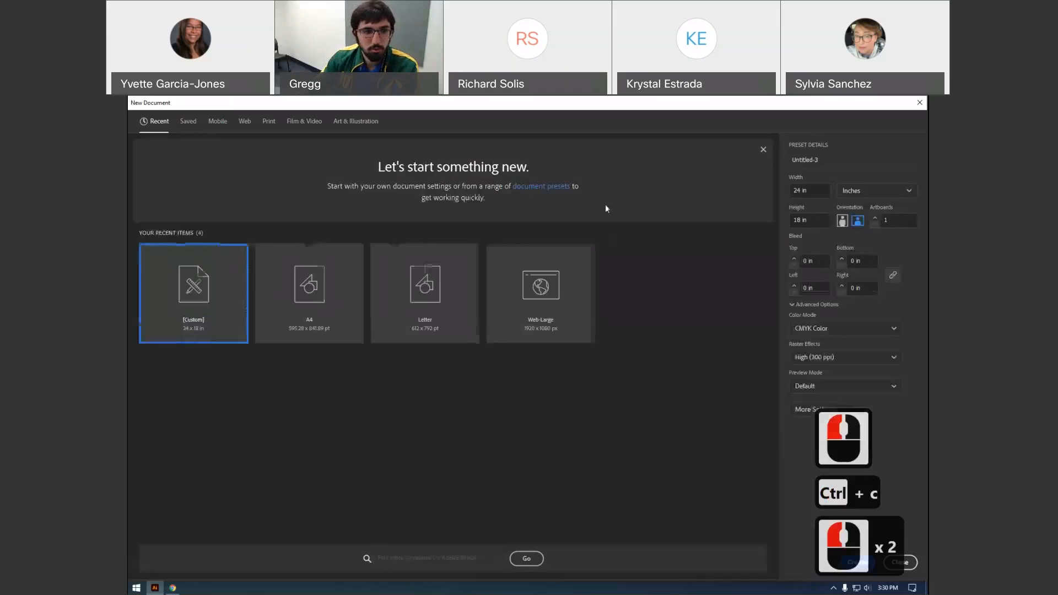
pyautogui.click(793, 189)
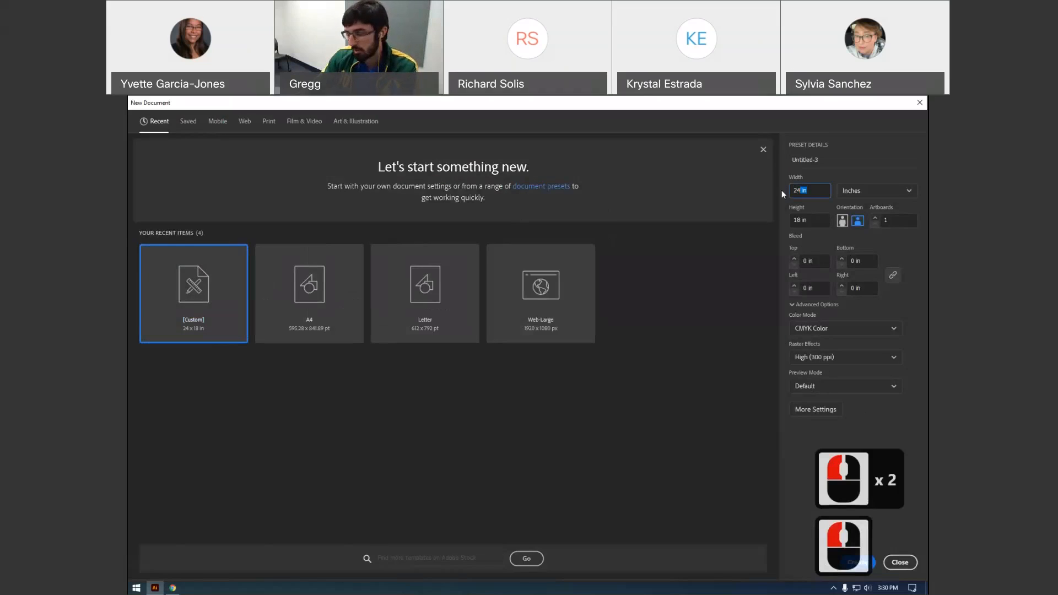
pyautogui.press('BackSpace')
pyautogui.press('BackSpace')
pyautogui.press('BackSpace')
pyautogui.press('BackSpace')
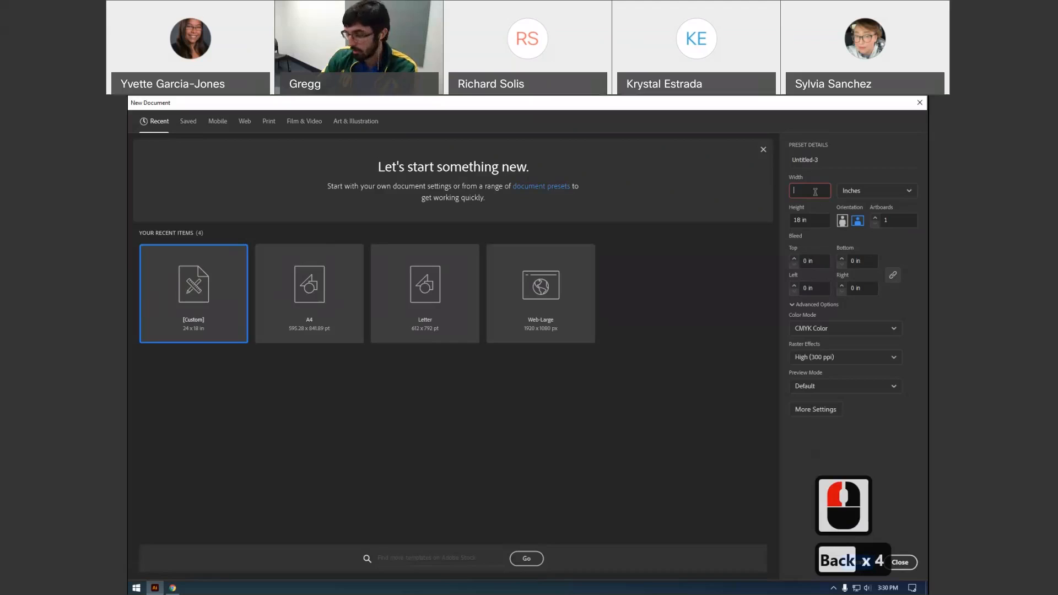
pyautogui.write('3')
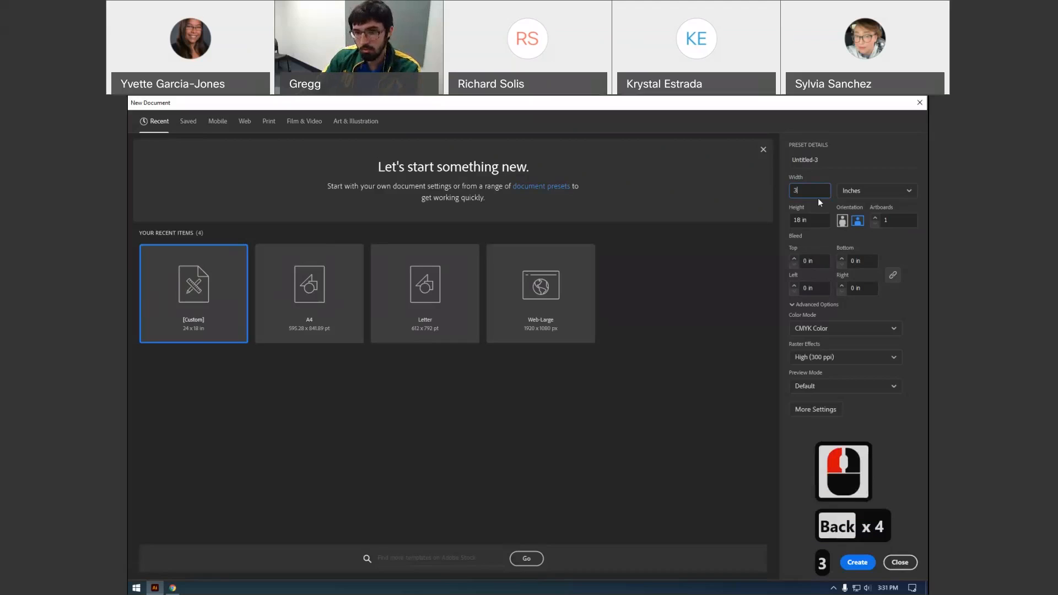
# Set the new document's height to 3 in and create it
pyautogui.click(794, 220)
pyautogui.press('BackSpace')
pyautogui.press('BackSpace')
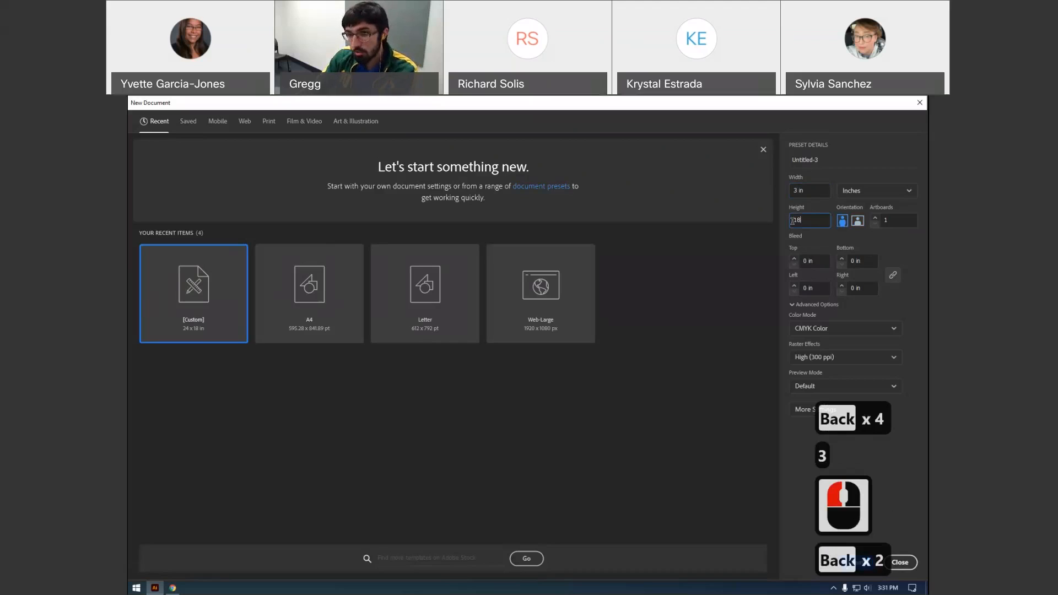
pyautogui.press('BackSpace')
pyautogui.press('BackSpace')
pyautogui.press('BackSpace')
pyautogui.press('BackSpace')
pyautogui.write('3')
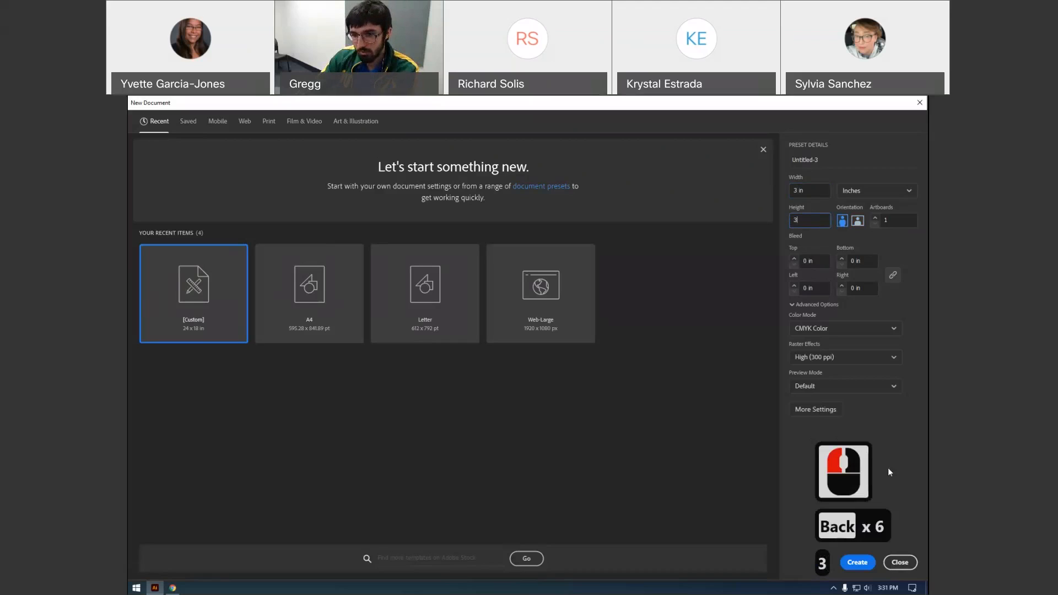
pyautogui.click(869, 563)
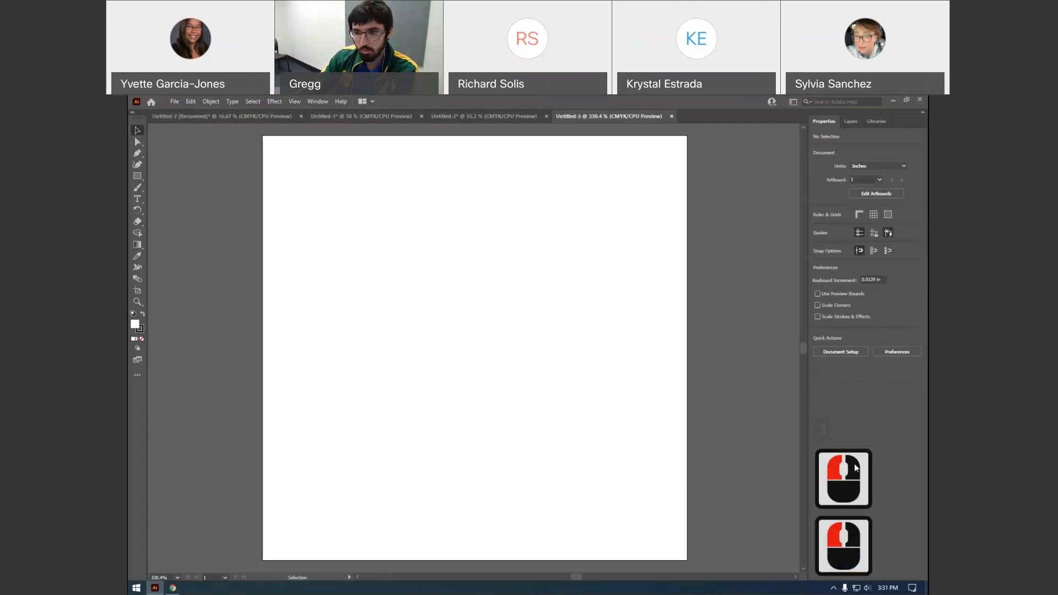
# Paste the copied colour cookie tracing into the new document
pyautogui.click(482, 358)
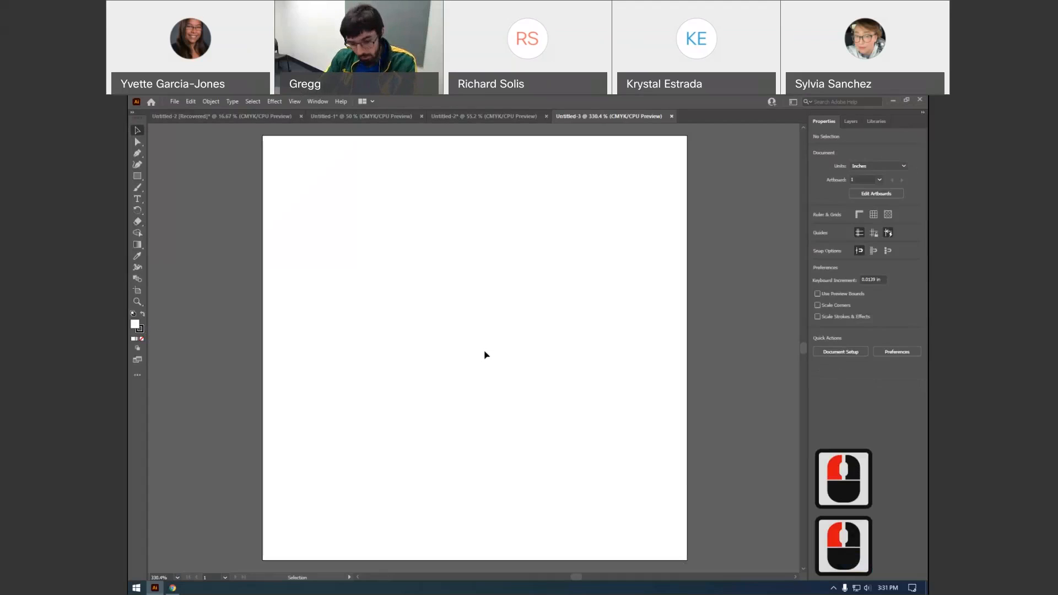
pyautogui.hotkey('ctrl', 'v')
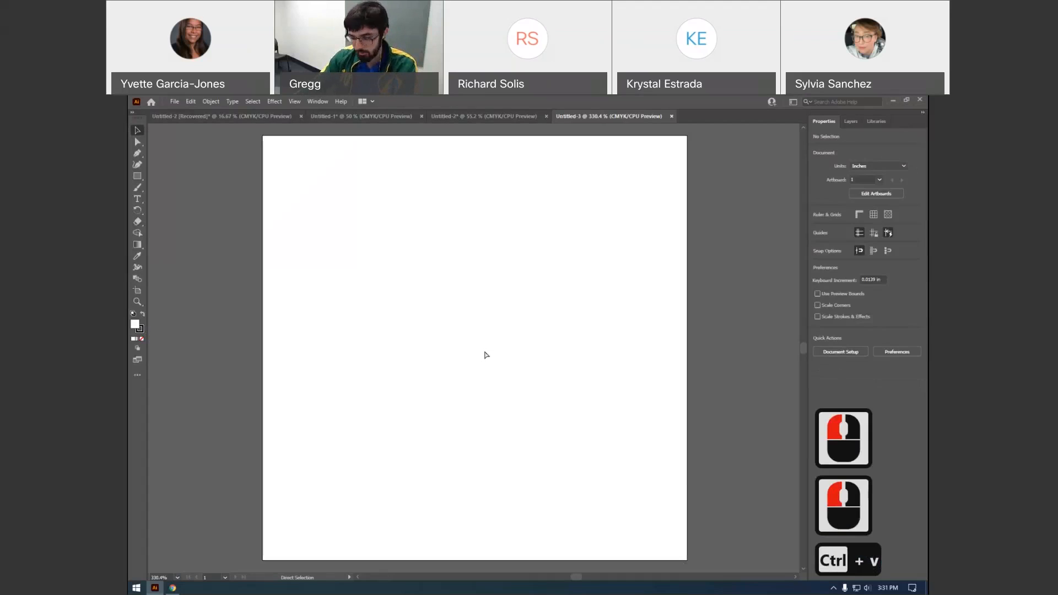
pyautogui.keyDown('alt'); pyautogui.scroll(-2, 487, 355); pyautogui.keyUp('alt')
pyautogui.keyDown('alt'); pyautogui.scroll(-5, 488, 353); pyautogui.keyUp('alt')
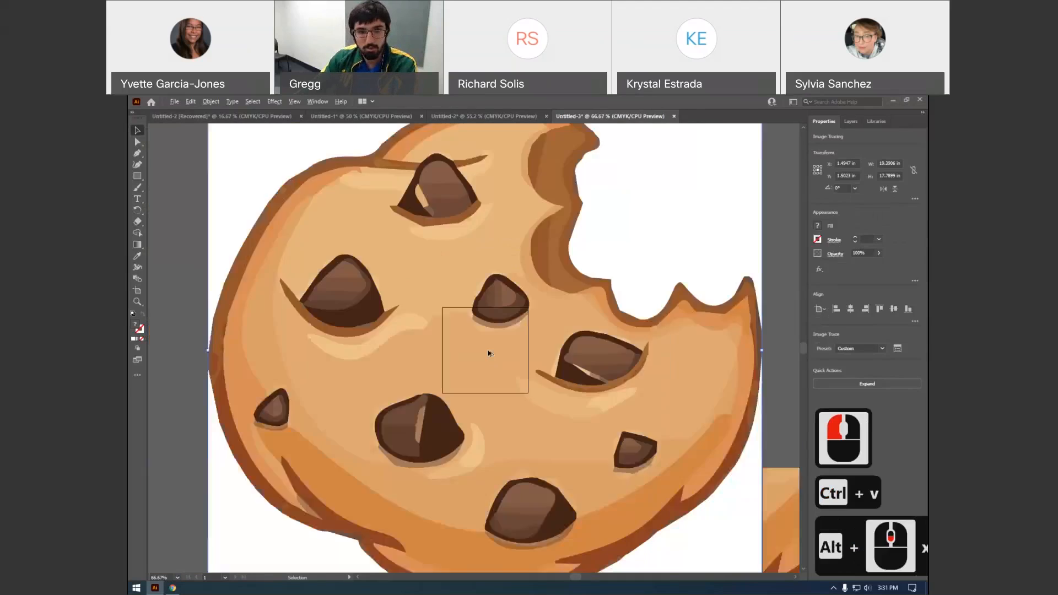
# Scale the cookie down to about 2.43 by 2.23 in and centre it on the artboard
pyautogui.moveTo(508, 372); pyautogui.dragTo(487, 327)
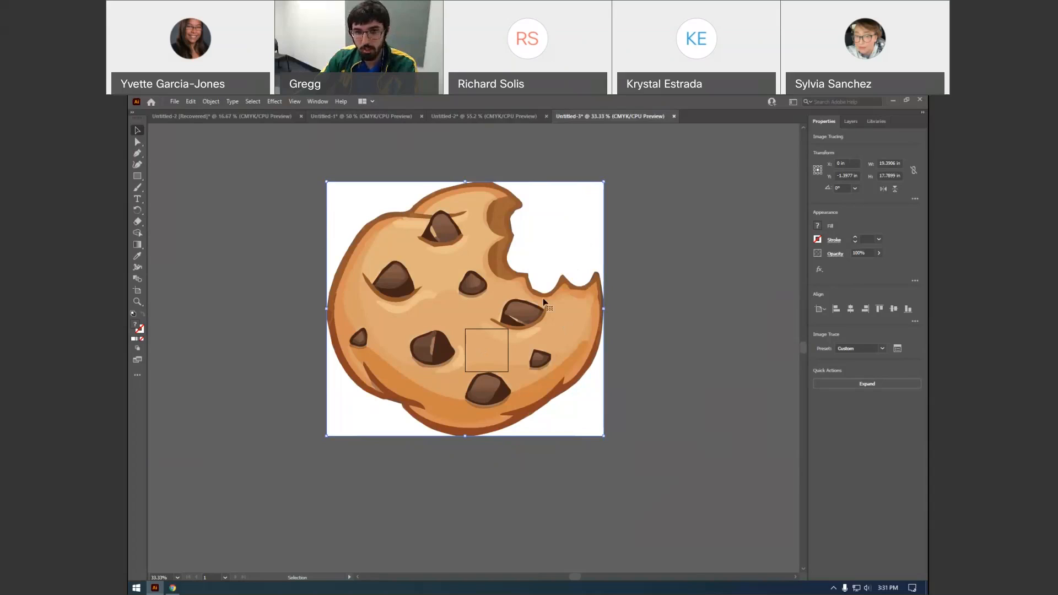
pyautogui.moveTo(432, 272); pyautogui.dragTo(445, 312)
pyautogui.moveTo(365, 245); pyautogui.dragTo(487, 355)
pyautogui.scroll(3, 487, 355)
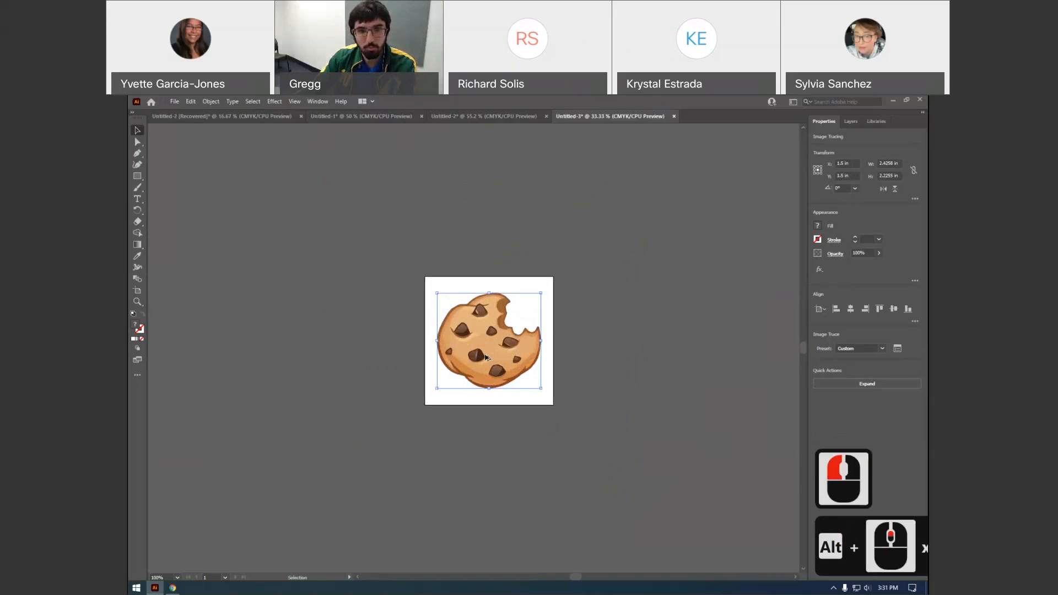
pyautogui.scroll(3, 487, 357)
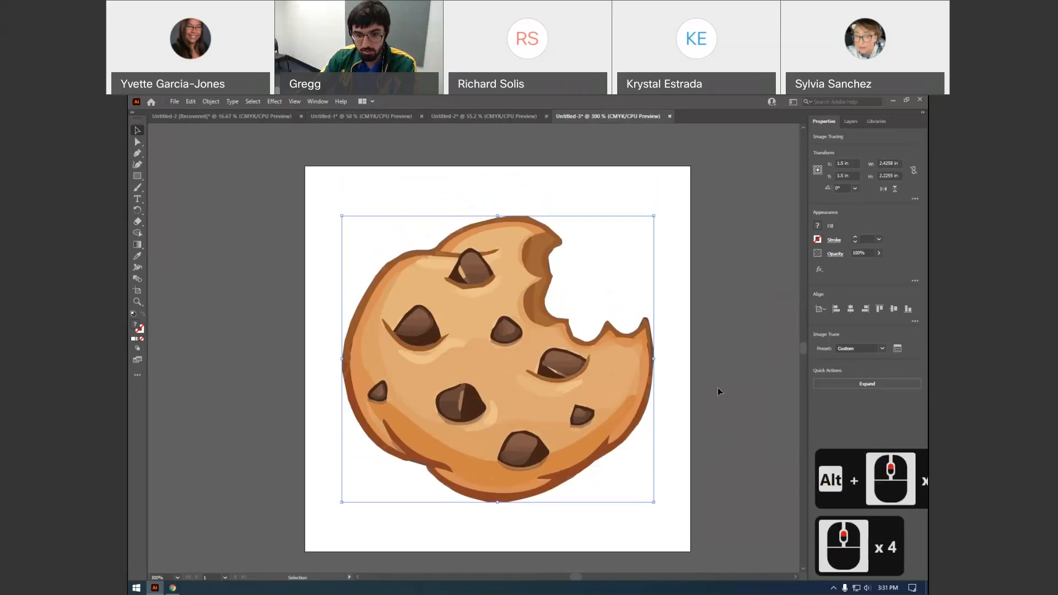
pyautogui.click(194, 204)
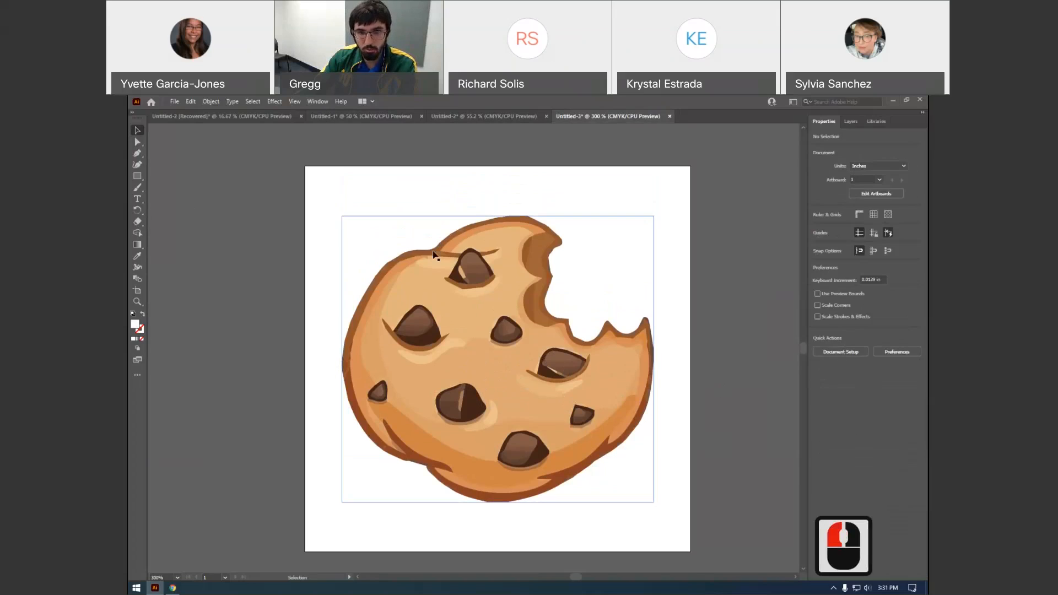
# Draw a circle about 2.65 in across with the Ellipse tool, centred on the artboard over the cookie
pyautogui.click(288, 340)
pyautogui.click(135, 177)
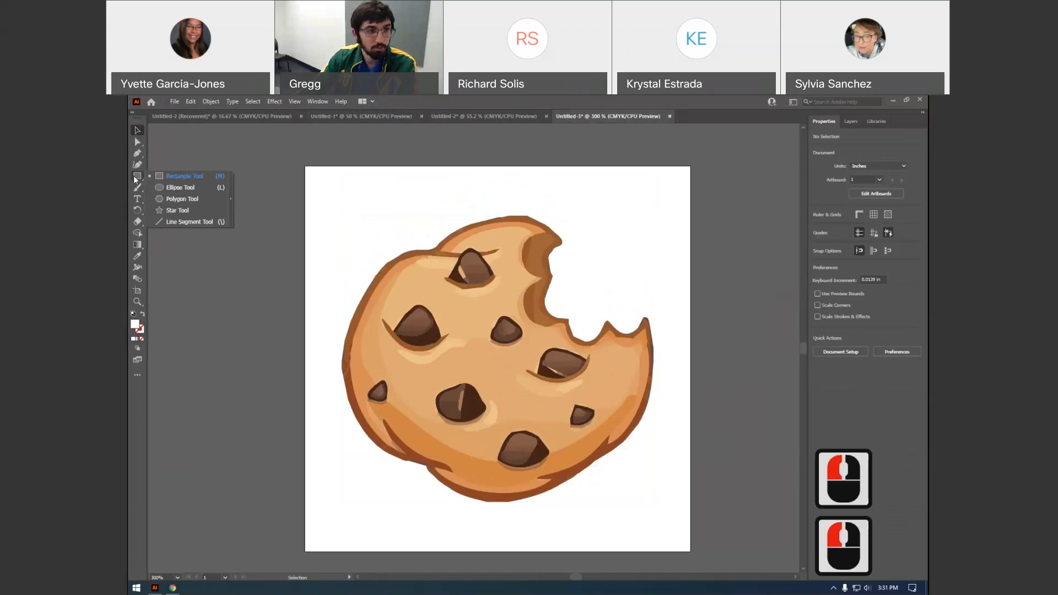
pyautogui.click(180, 187)
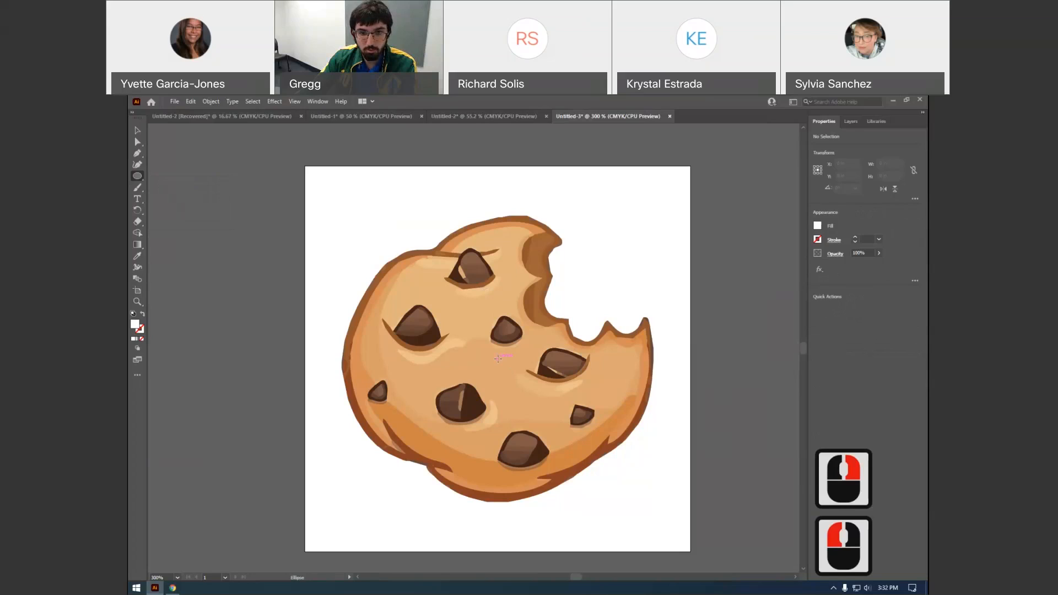
pyautogui.moveTo(498, 359); pyautogui.dragTo(669, 190)
pyautogui.press('v')
# Send the circle to the back so that it lies behind the cookie
pyautogui.click(492, 301)
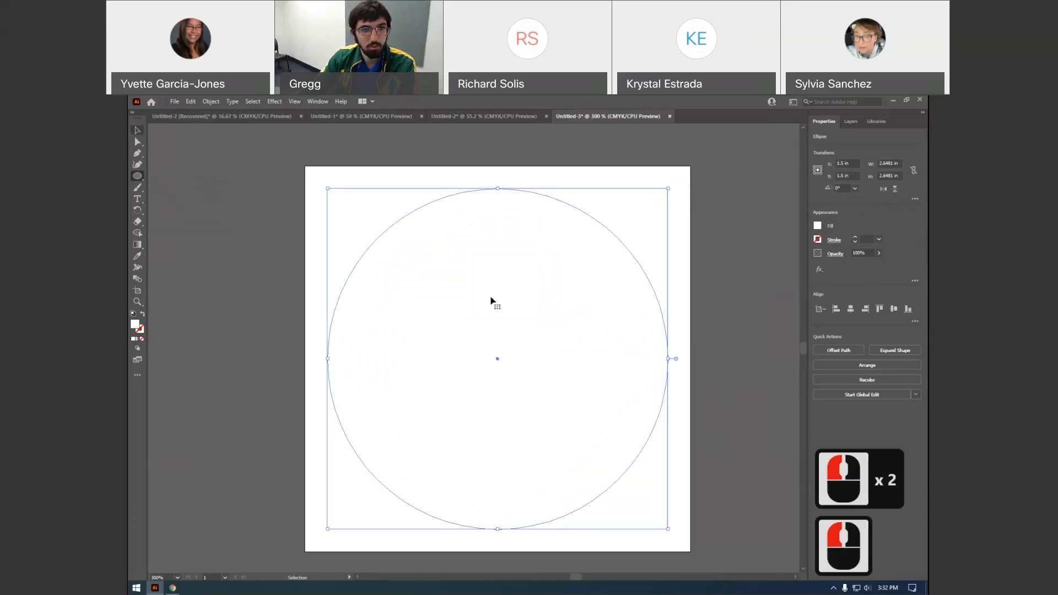
pyautogui.rightClick(491, 298)
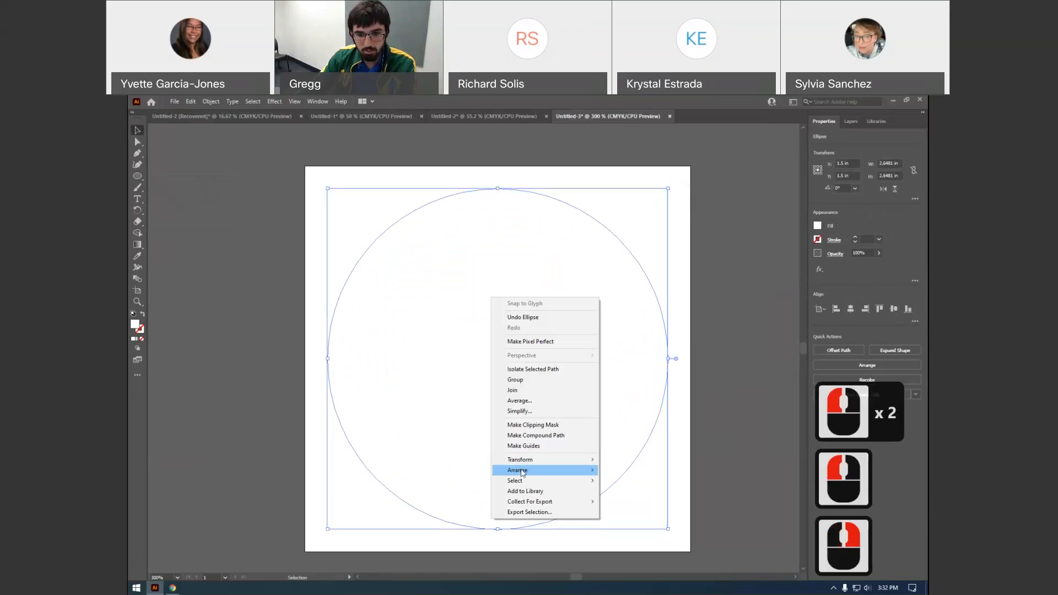
pyautogui.moveTo(522, 473)
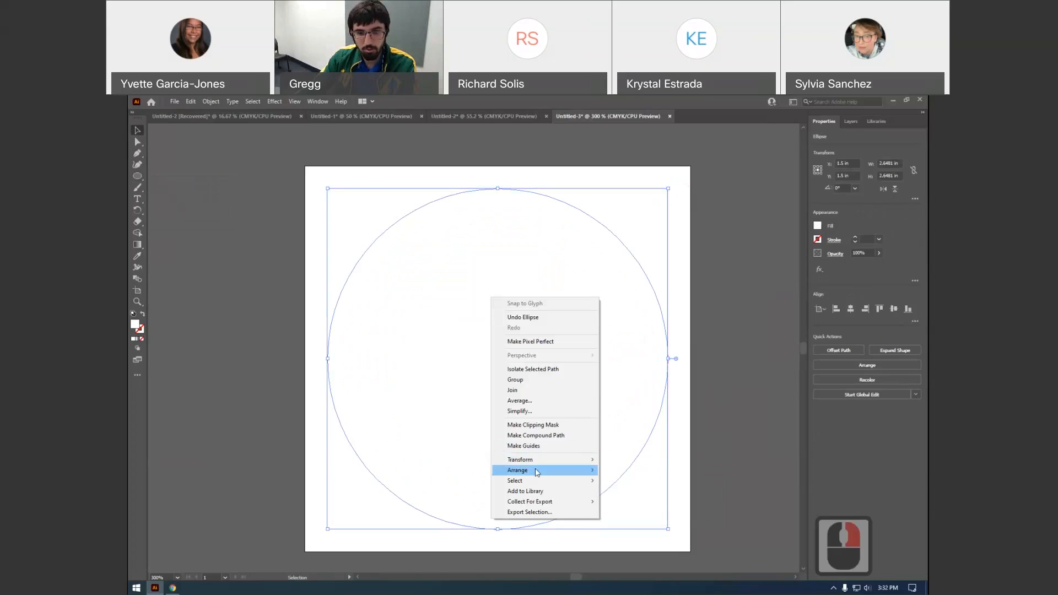
pyautogui.click(422, 342)
pyautogui.rightClick(519, 298)
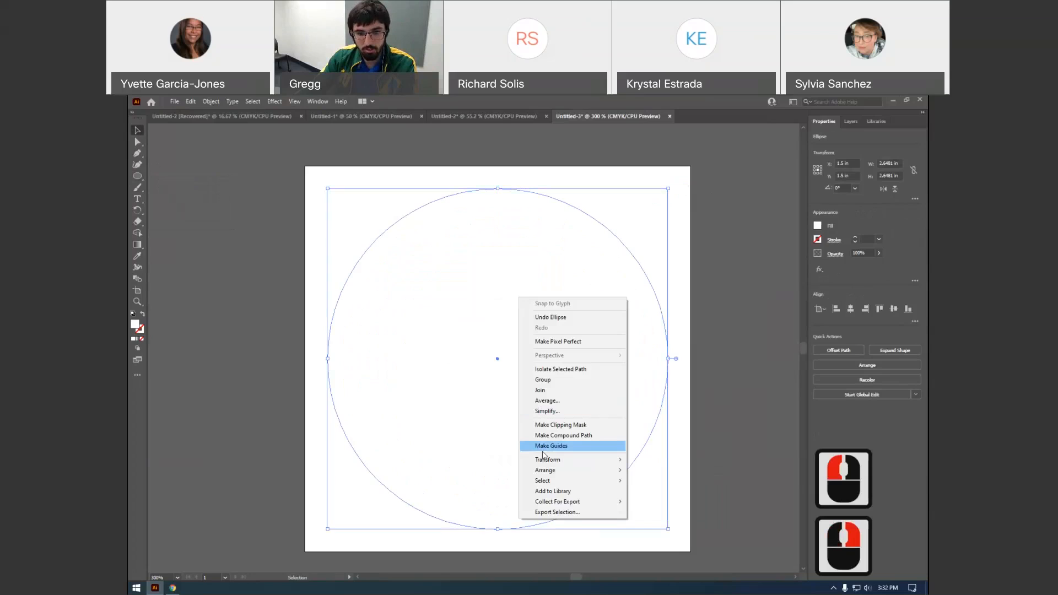
pyautogui.moveTo(588, 469)
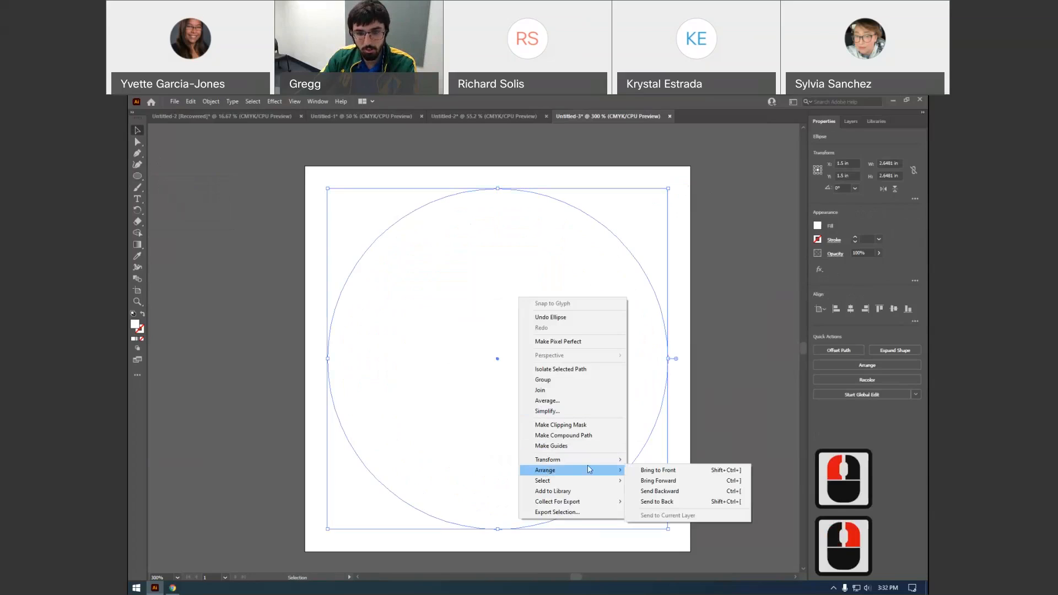
pyautogui.click(650, 502)
pyautogui.click(719, 377)
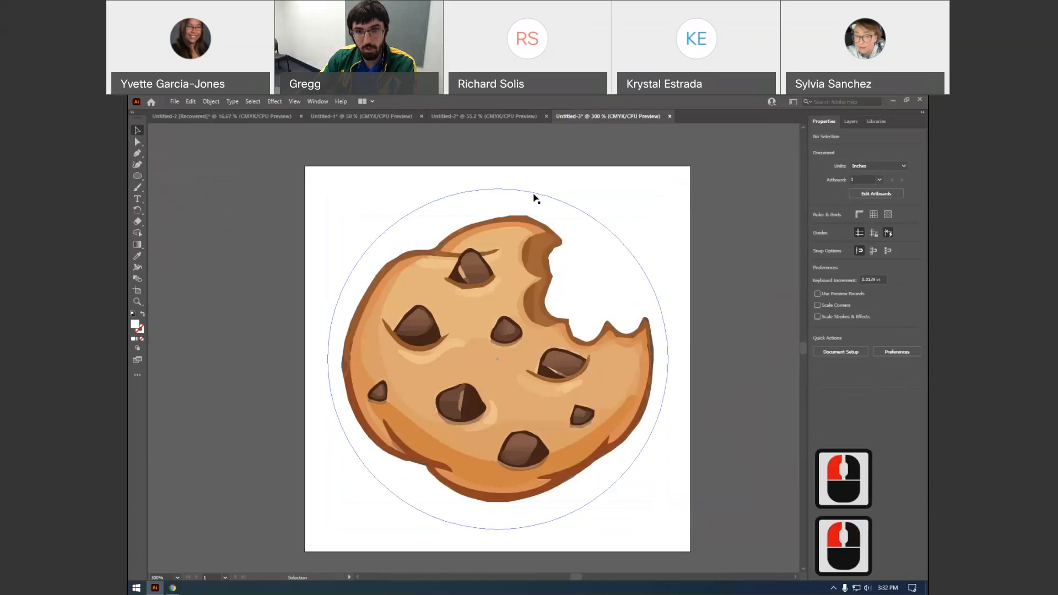
# Give the circle around the cookie a 1 pt magenta stroke
pyautogui.click(536, 197)
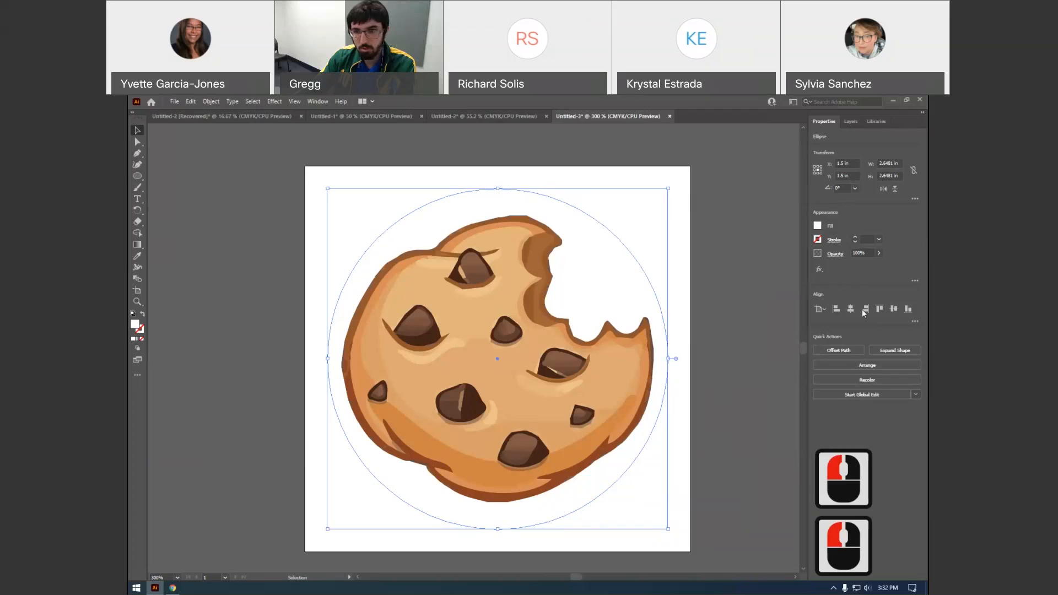
pyautogui.click(818, 240)
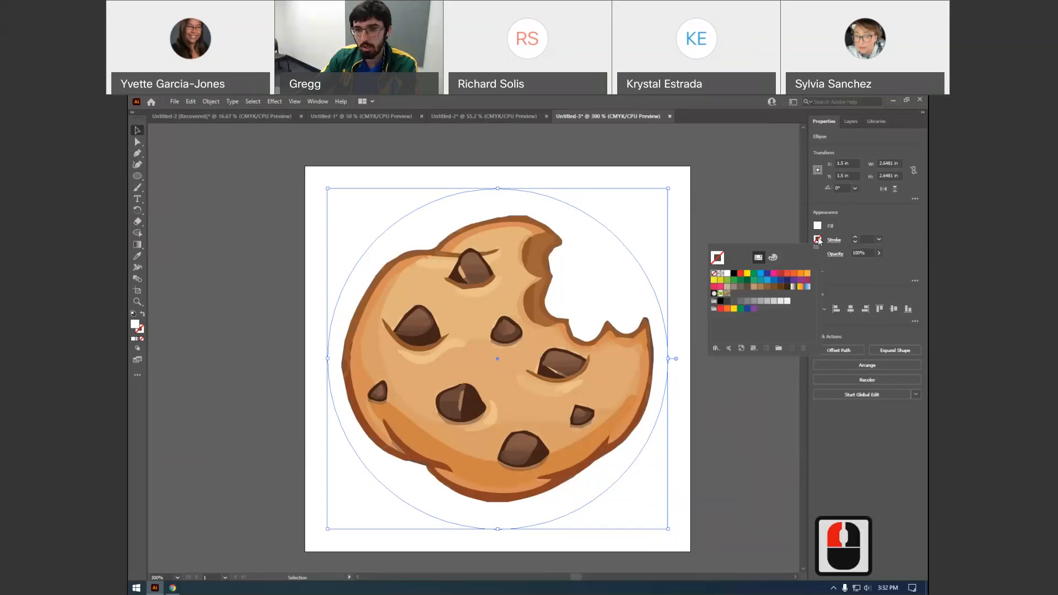
pyautogui.click(774, 273)
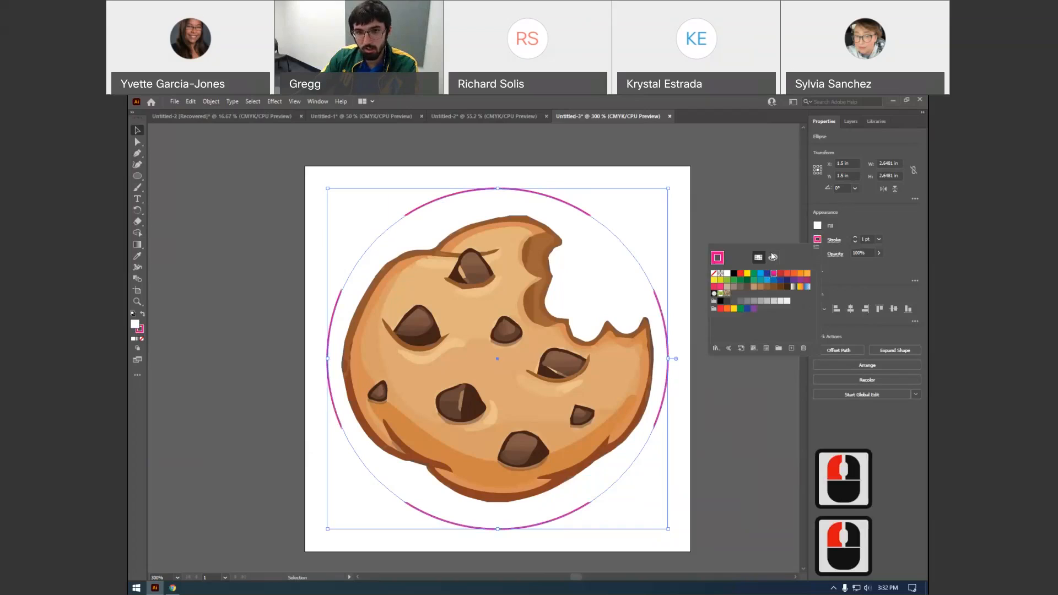
pyautogui.click(664, 237)
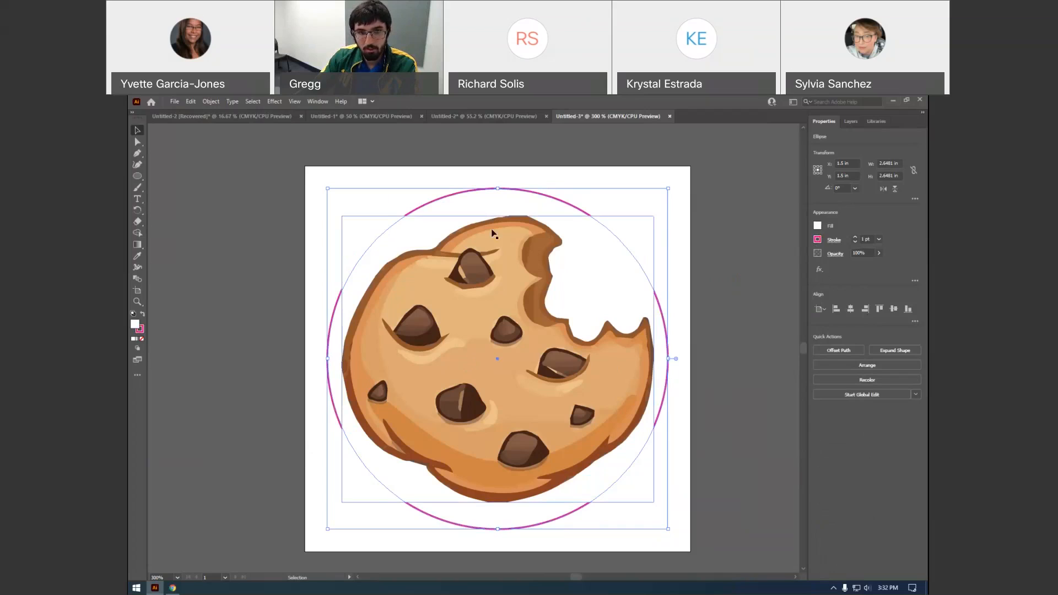
# Shift the magenta circle slightly sideways and delete it
pyautogui.moveTo(486, 191)
pyautogui.mouseDown()
pyautogui.moveTo(461, 180)
pyautogui.moveTo(507, 192)
pyautogui.mouseUp()
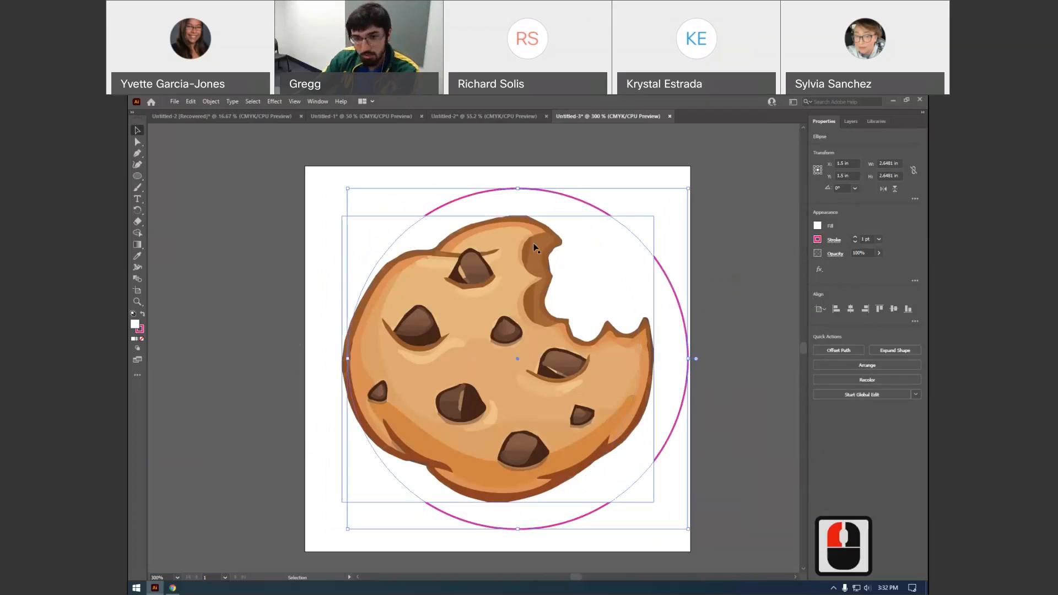
pyautogui.press('Delete')
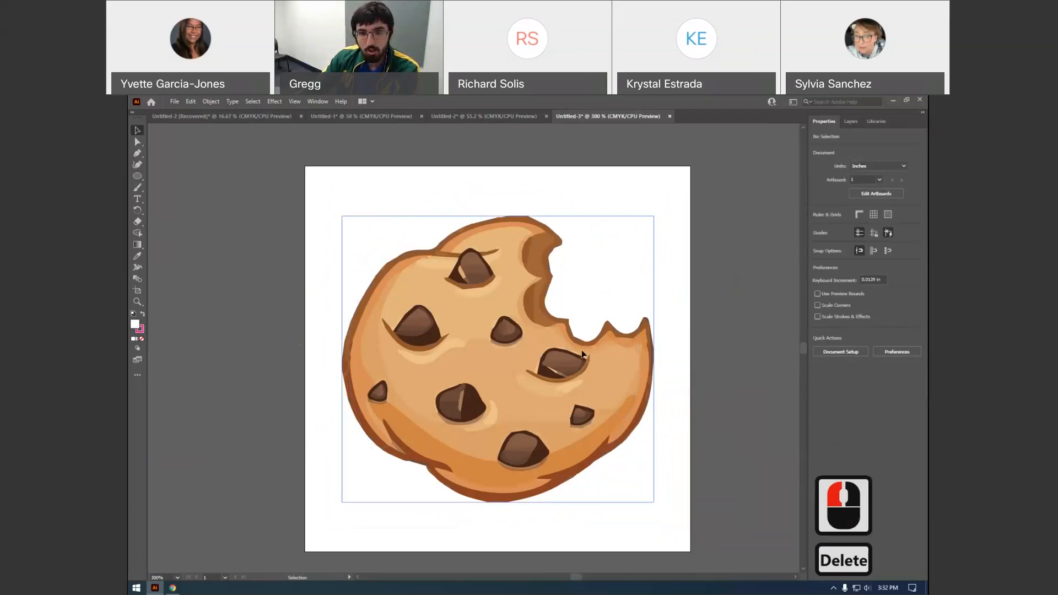
# Expand the image tracing of the cookie into editable paths
pyautogui.click(582, 356)
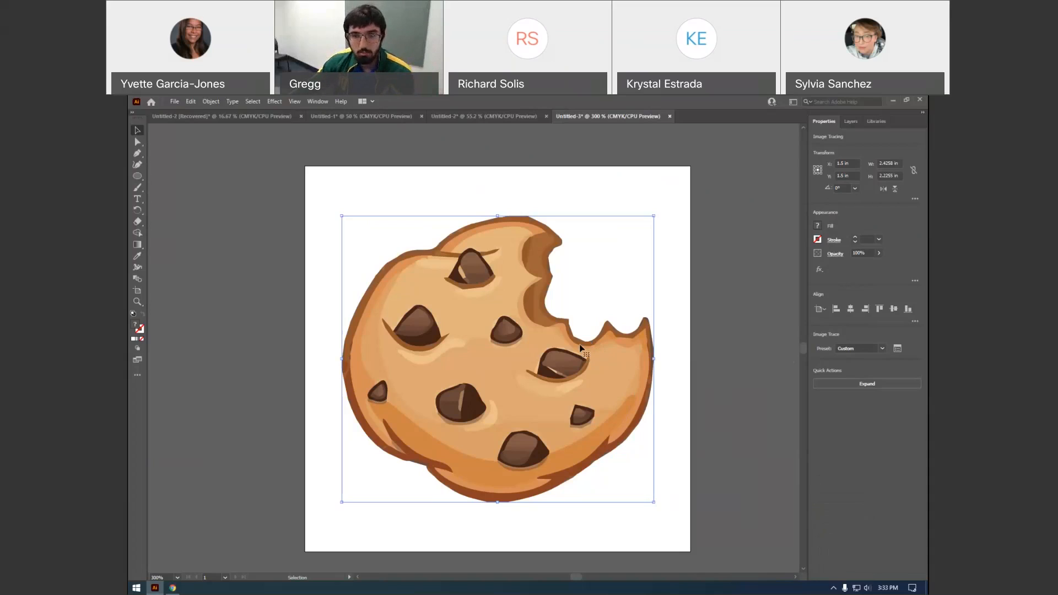
pyautogui.click(883, 348)
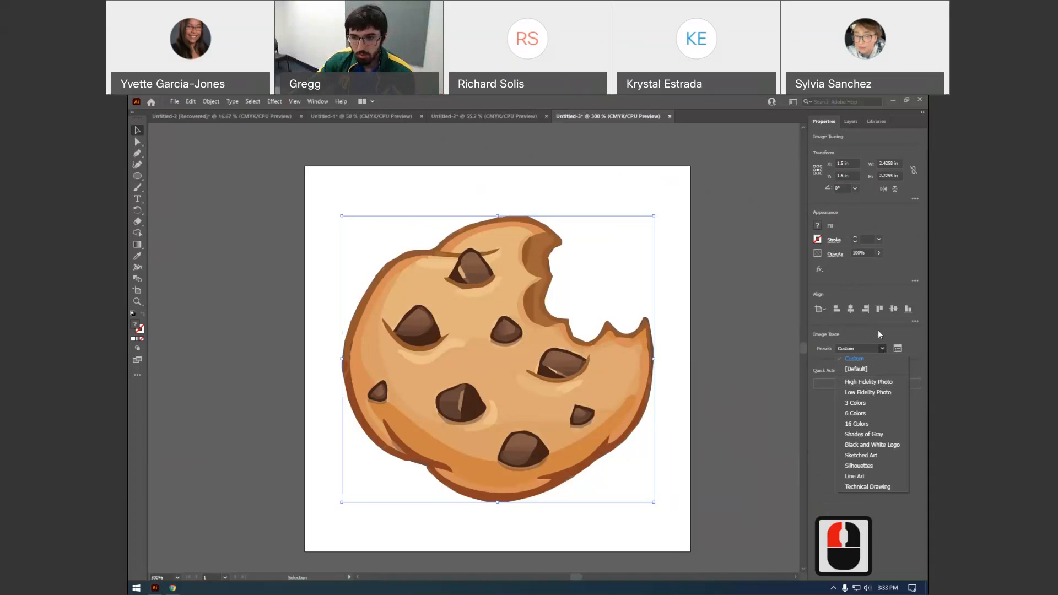
pyautogui.click(878, 330)
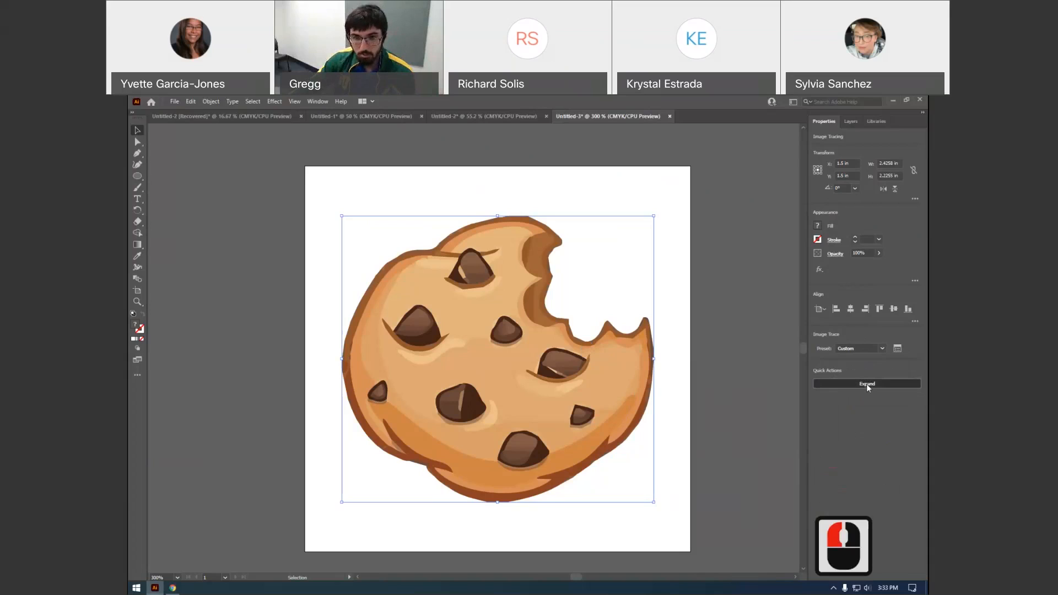
pyautogui.click(867, 384)
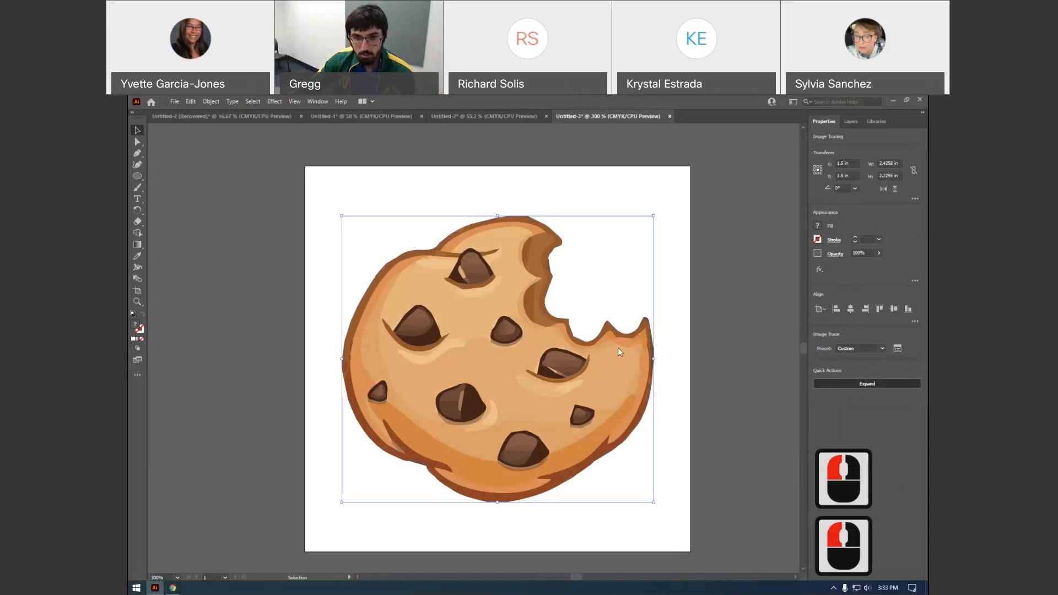
# Isolate the expanded cookie group and pull the white background pieces at its corners slightly outward
pyautogui.click(586, 301)
pyautogui.doubleClick(586, 301)
pyautogui.moveTo(589, 286); pyautogui.dragTo(596, 274)
pyautogui.click(402, 239)
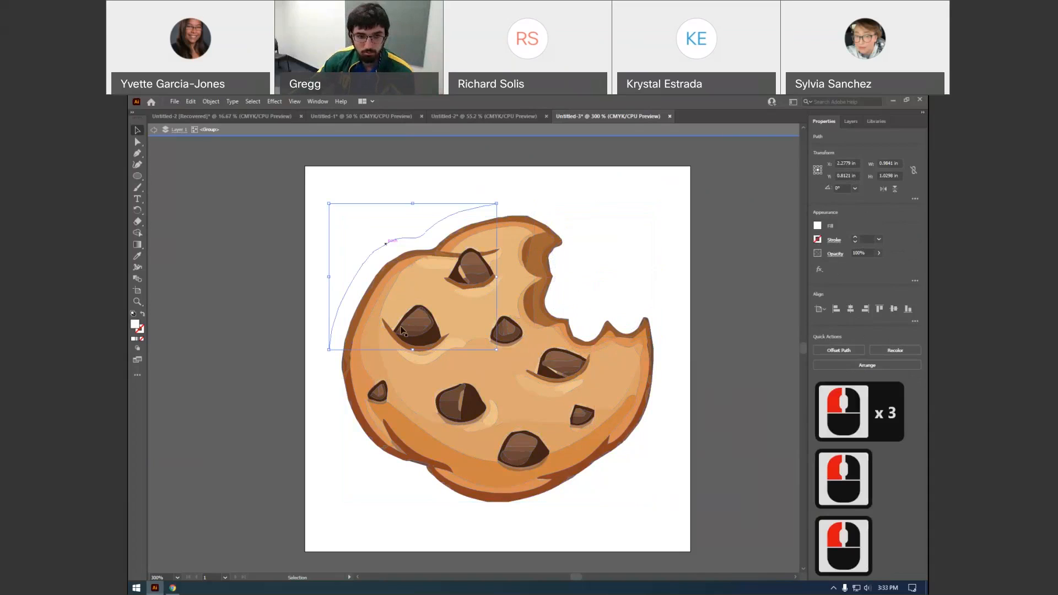
pyautogui.moveTo(397, 480); pyautogui.dragTo(633, 479)
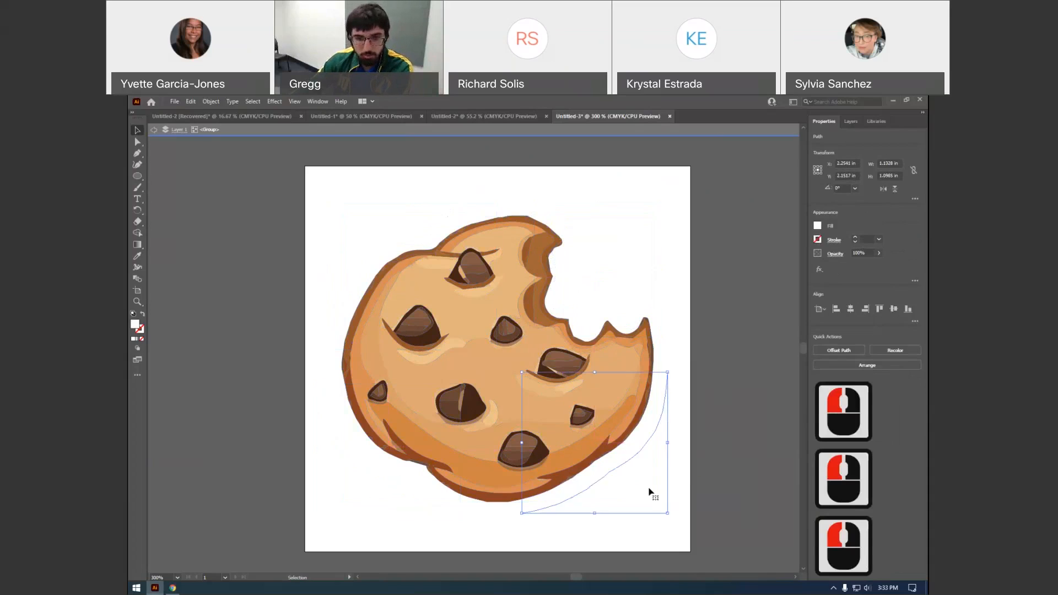
# Delete the white background pieces at the corners of the expanded cookie and inside its bite
pyautogui.press('Delete')
pyautogui.click(639, 264)
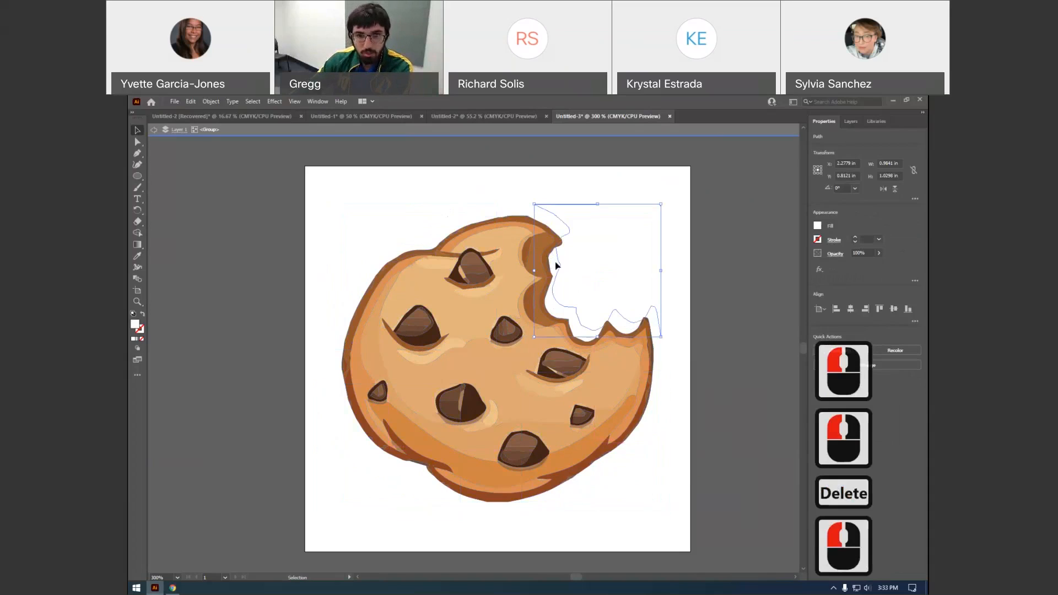
pyautogui.press('Delete')
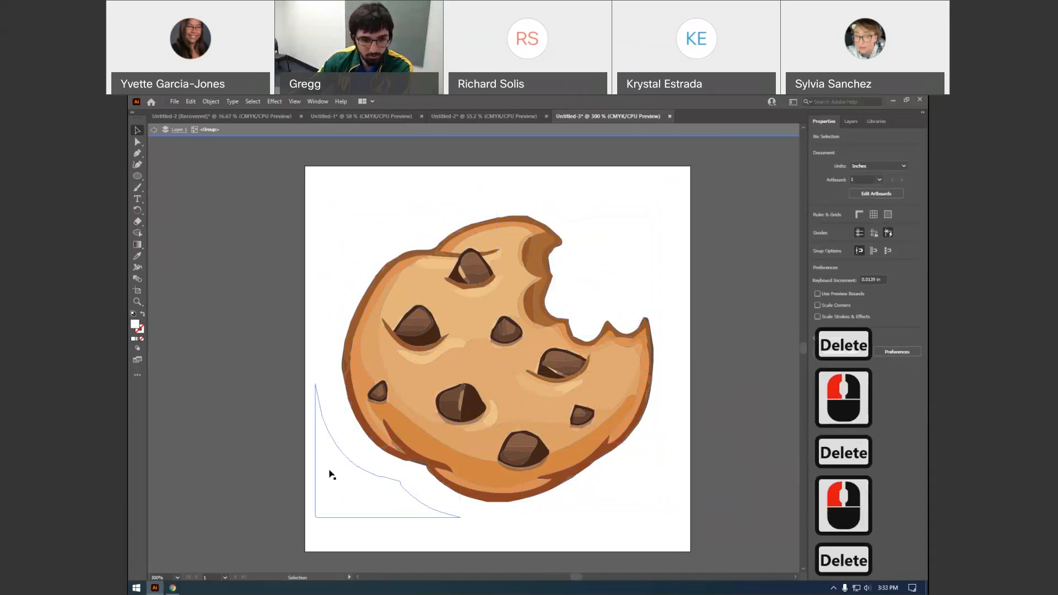
pyautogui.click(332, 476)
pyautogui.press('Delete')
# Check the cookie's lower edge for stray pieces, leave the group isolation and copy the whole cookie group
pyautogui.click(390, 453)
pyautogui.click(389, 453)
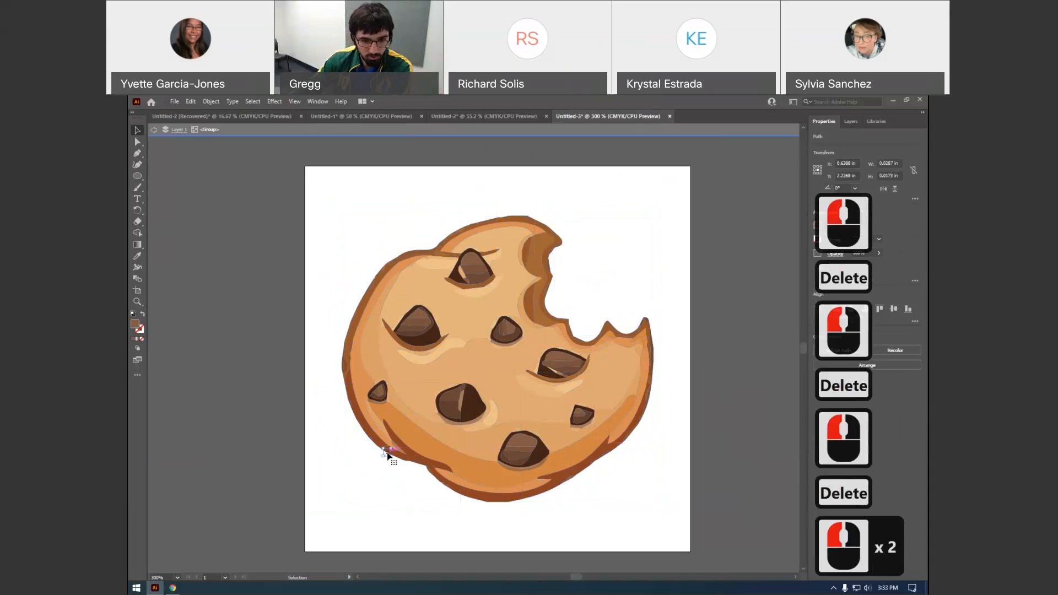
pyautogui.click(368, 436)
pyautogui.click(259, 283)
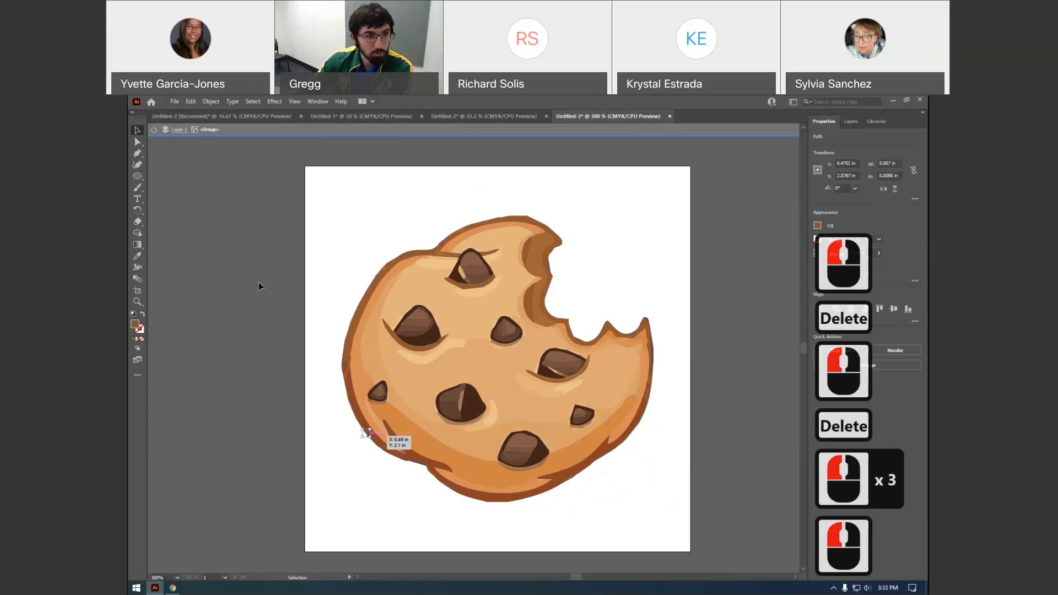
pyautogui.doubleClick(259, 286)
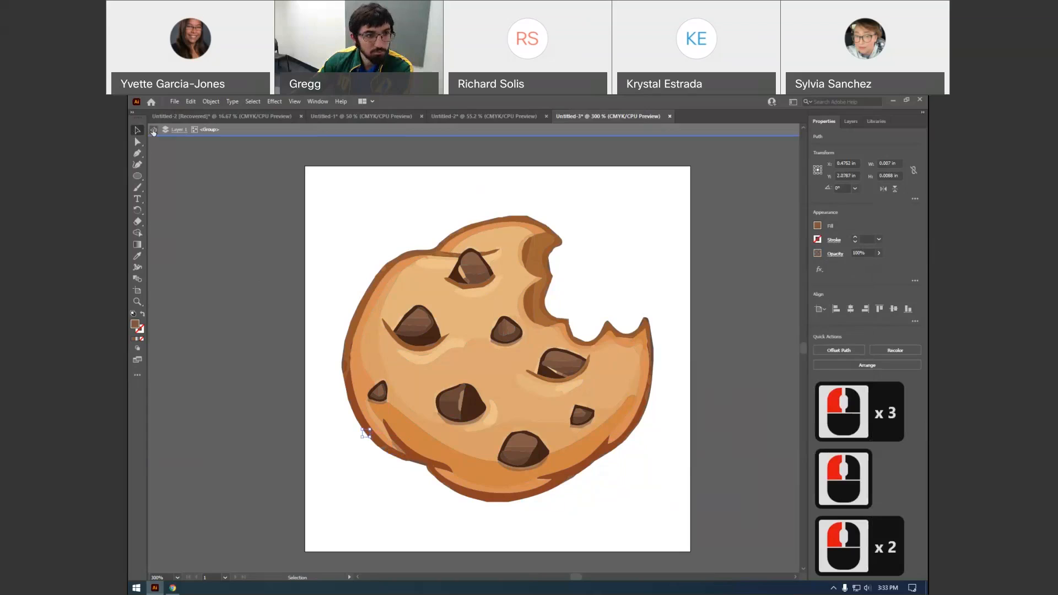
pyautogui.click(153, 132)
pyautogui.click(284, 269)
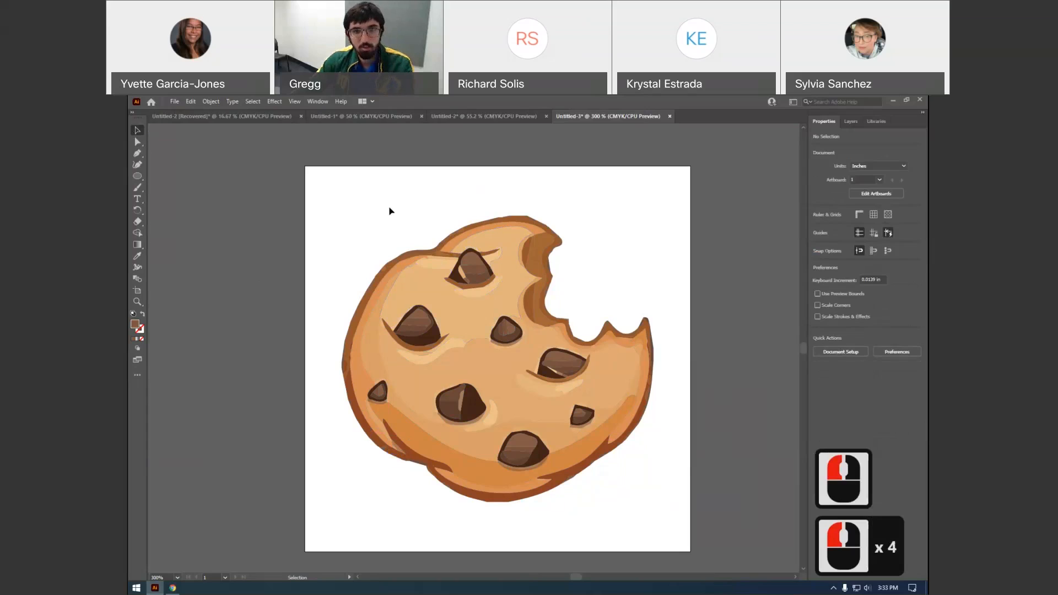
pyautogui.moveTo(344, 175); pyautogui.dragTo(738, 521)
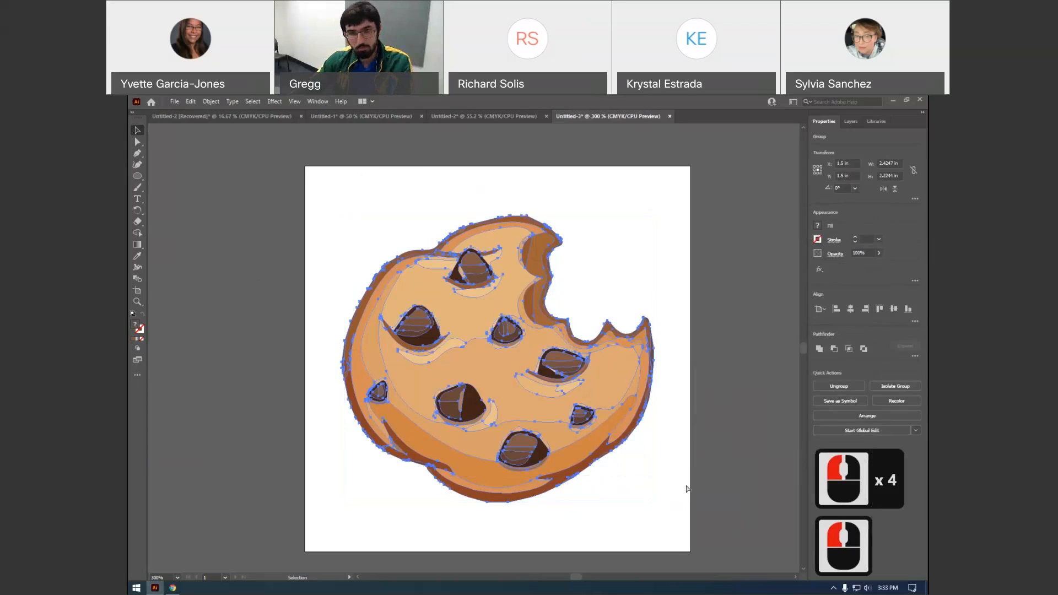
pyautogui.hotkey('ctrl', 'c')
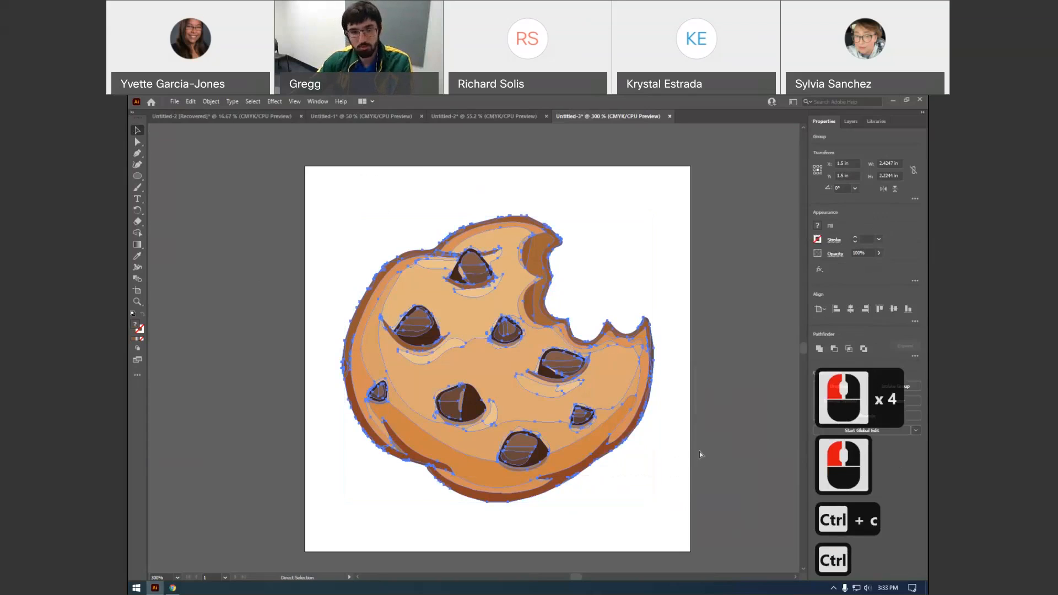
# Undo the background removal and expansion back to the live image tracing, and delete the magenta circle around the cookie
pyautogui.hotkey('ctrl', 'z')
pyautogui.hotkey('ctrl', 'z')
pyautogui.hotkey('ctrl', 'z')
pyautogui.hotkey('ctrl', 'z')
pyautogui.hotkey('ctrl', 'z')
pyautogui.hotkey('ctrl', 'z')
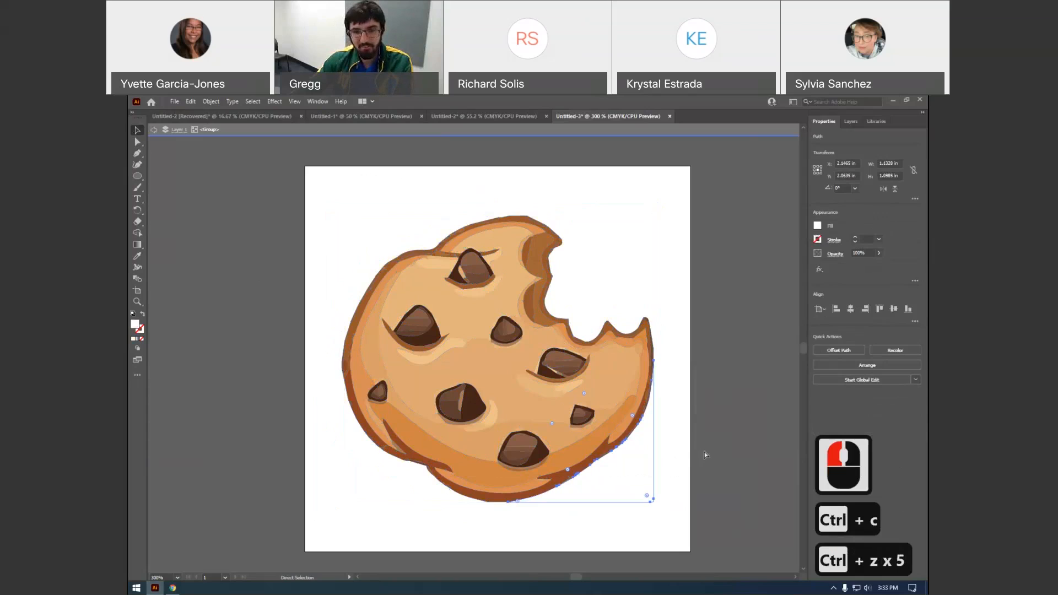
pyautogui.hotkey('ctrl', 'z')
pyautogui.hotkey('ctrl', 'z')
pyautogui.hotkey('ctrl', 'z')
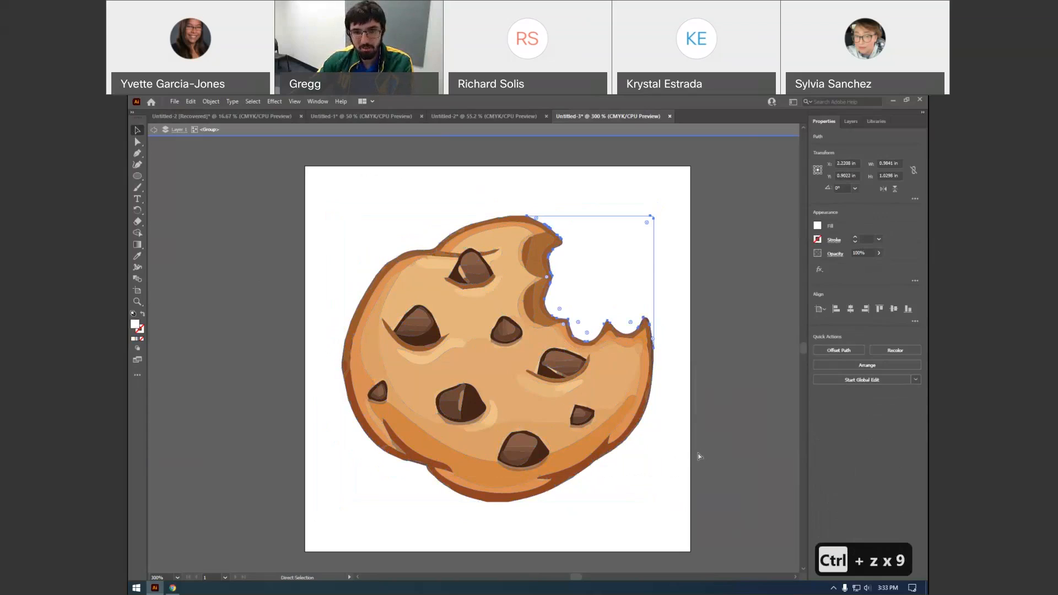
pyautogui.hotkey('ctrl', 'z')
pyautogui.click(676, 410)
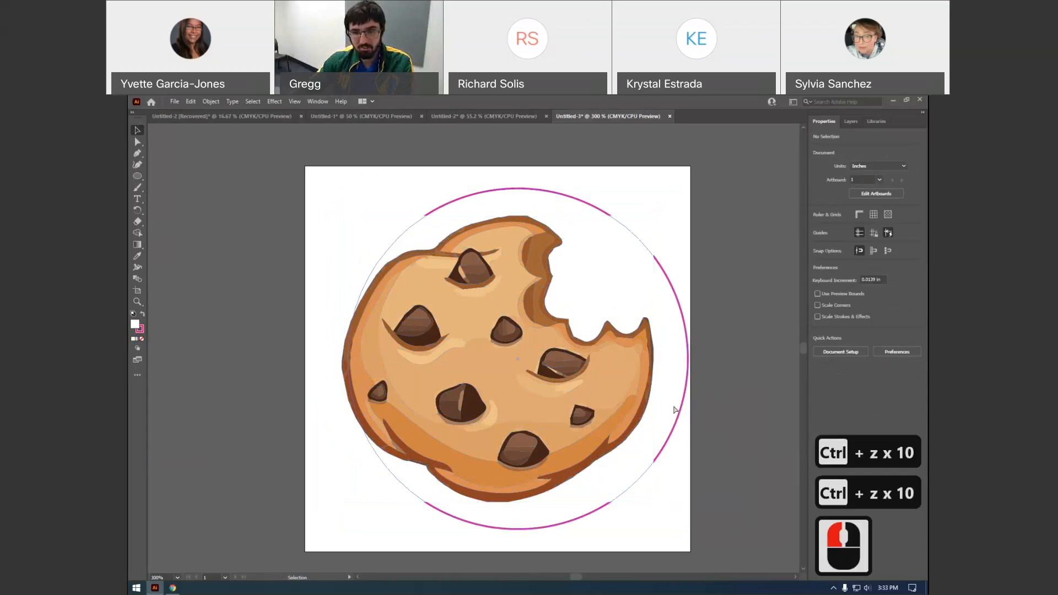
pyautogui.hotkey('ctrl', 'z')
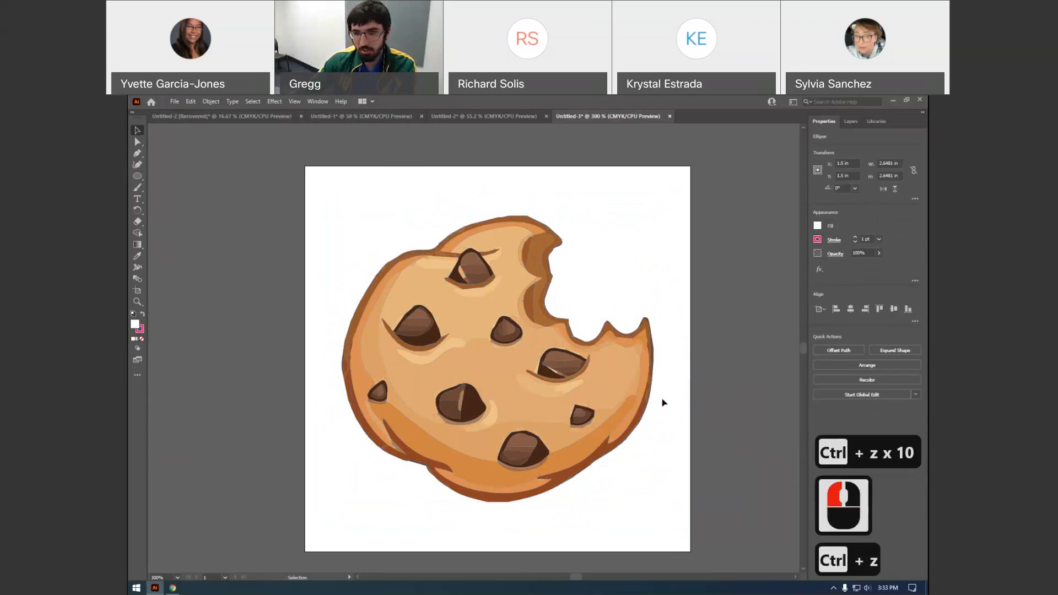
pyautogui.press('Delete')
# Duplicate the traced colour cookie and place the copy on the empty canvas left of the artboard
pyautogui.click(646, 403)
pyautogui.scroll(-1, 765, 401)
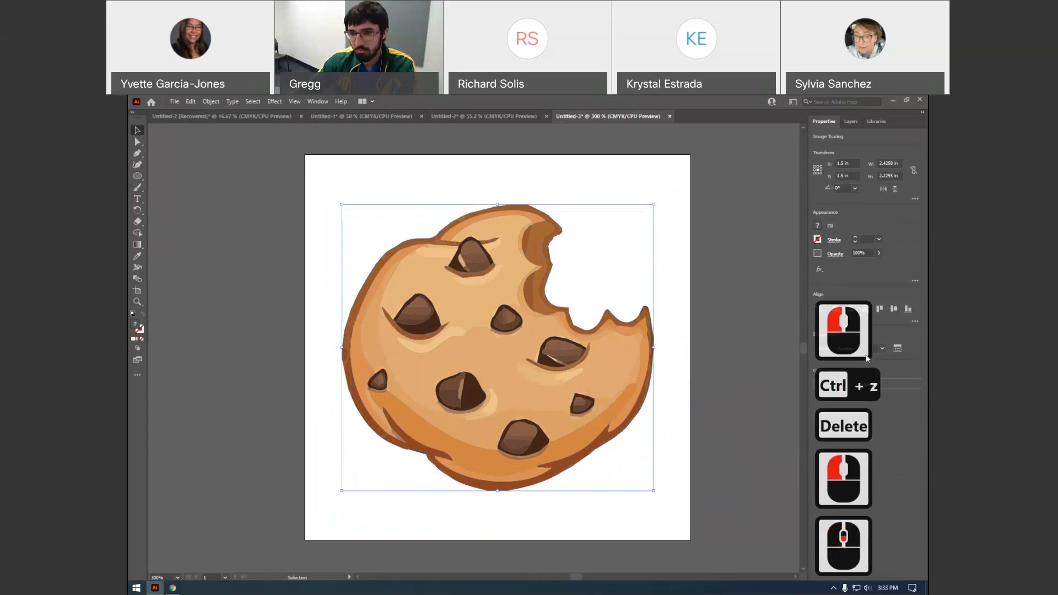
pyautogui.click(582, 382)
pyautogui.press('a')
pyautogui.hotkey('ctrl', 'c')
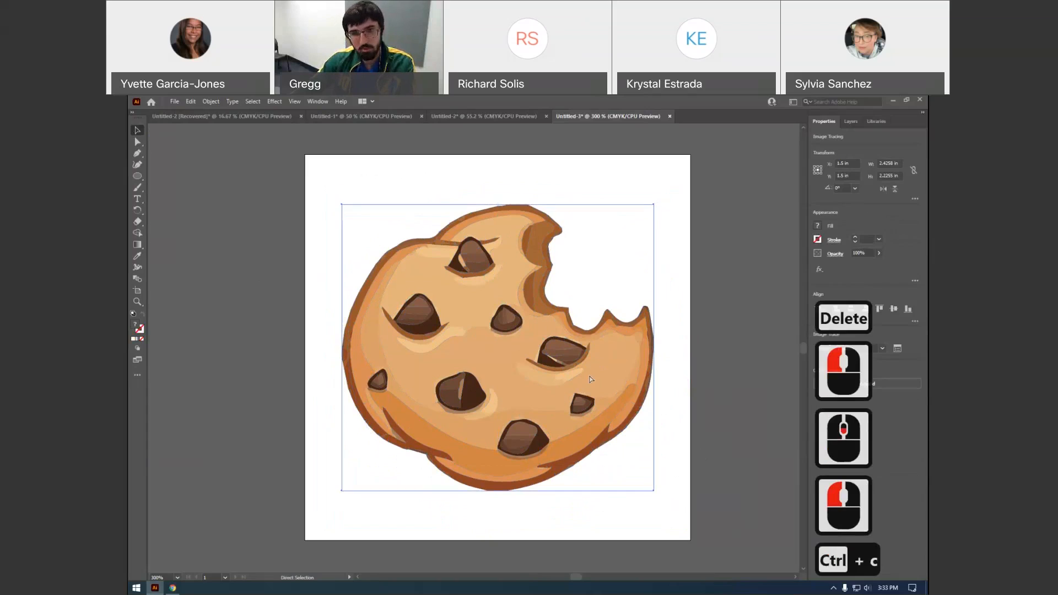
pyautogui.keyDown('alt'); pyautogui.scroll(-2, 600, 375); pyautogui.keyUp('alt')
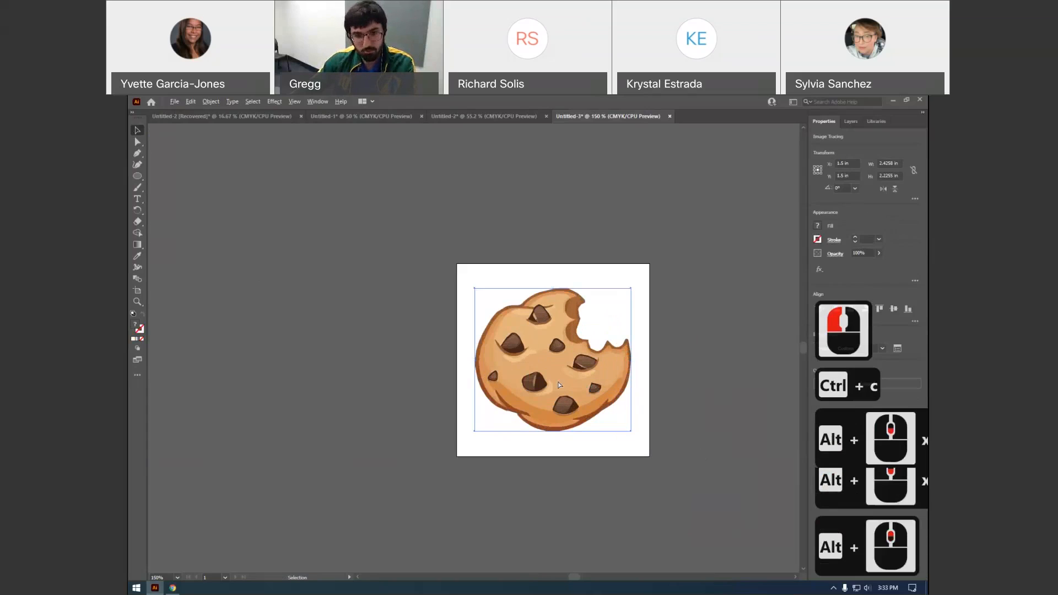
pyautogui.hotkey('ctrl', 'v')
pyautogui.moveTo(491, 370); pyautogui.dragTo(369, 377)
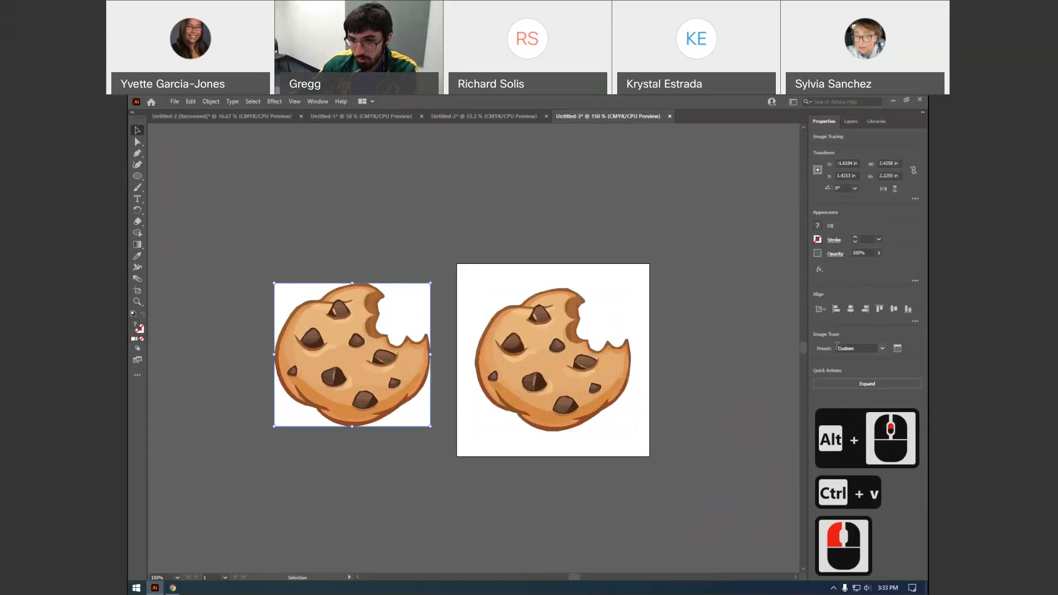
# Apply the [Default] Image Trace preset to the copied cookie and shift the copy slightly towards the artboard
pyautogui.click(883, 349)
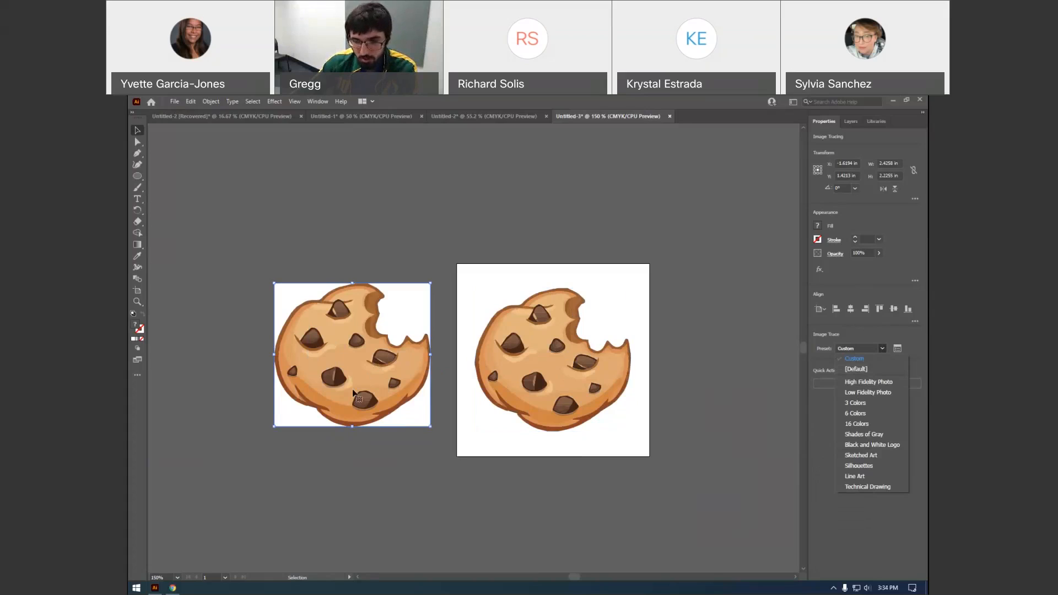
pyautogui.click(857, 370)
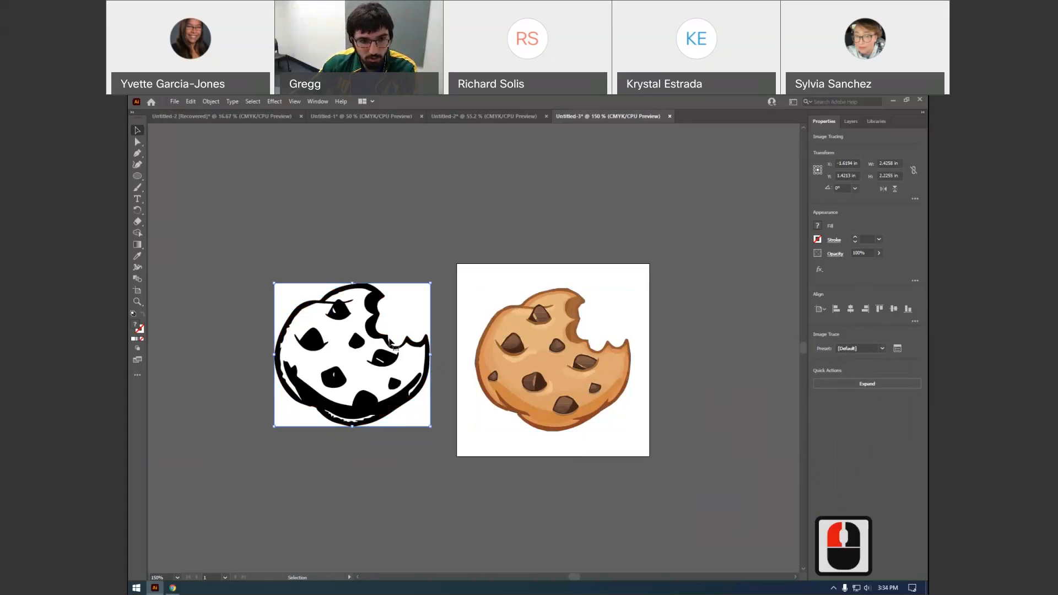
pyautogui.moveTo(345, 351); pyautogui.dragTo(353, 358)
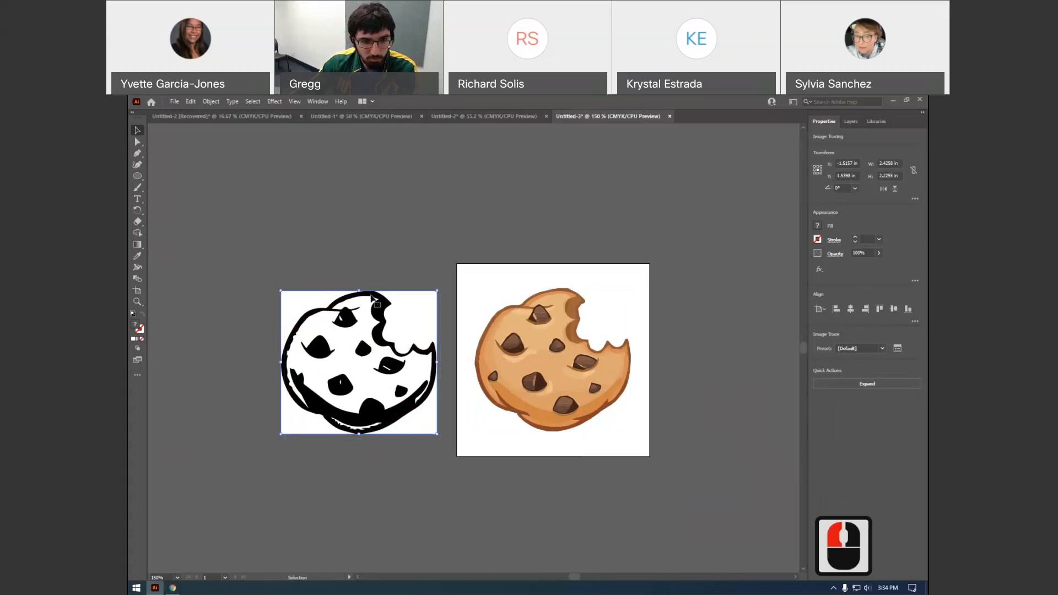
pyautogui.click(308, 318)
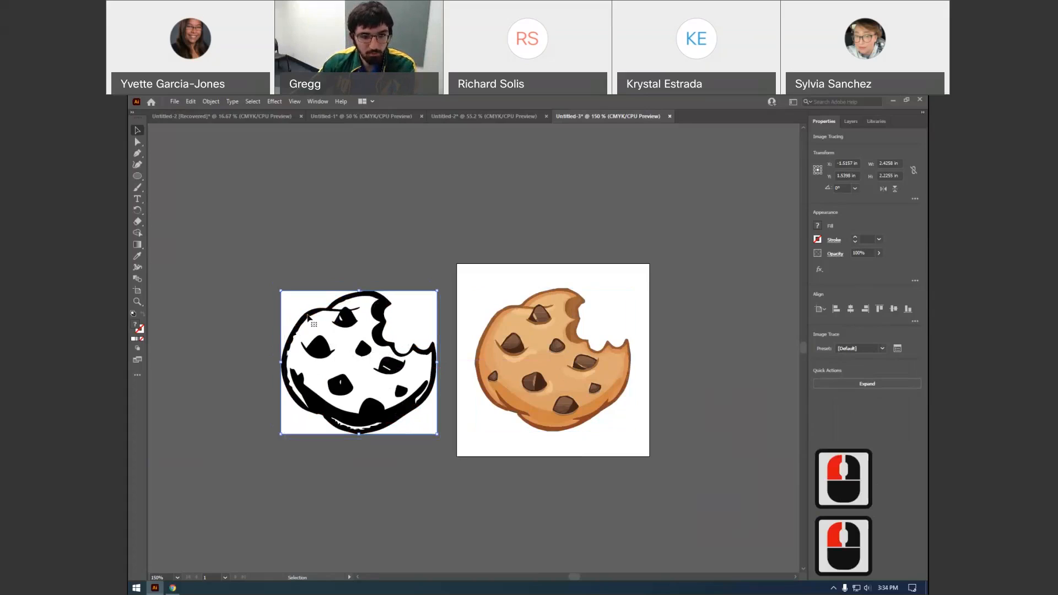
# Isolate the black-and-white cookie tracing and move it slightly up and to the left
pyautogui.keyDown('alt'); pyautogui.scroll(2, 349, 338); pyautogui.keyUp('alt')
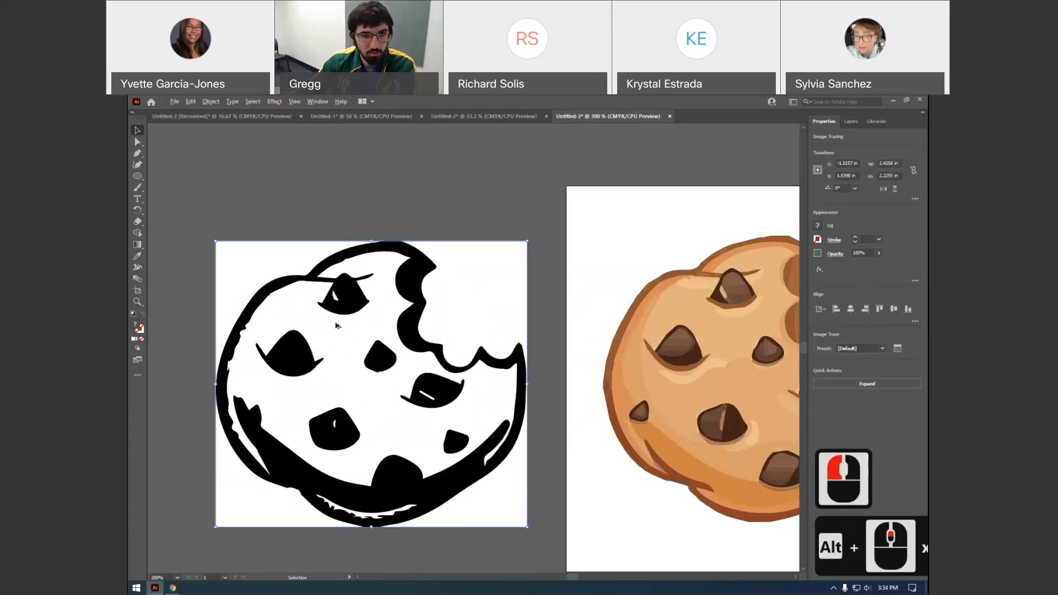
pyautogui.click(136, 142)
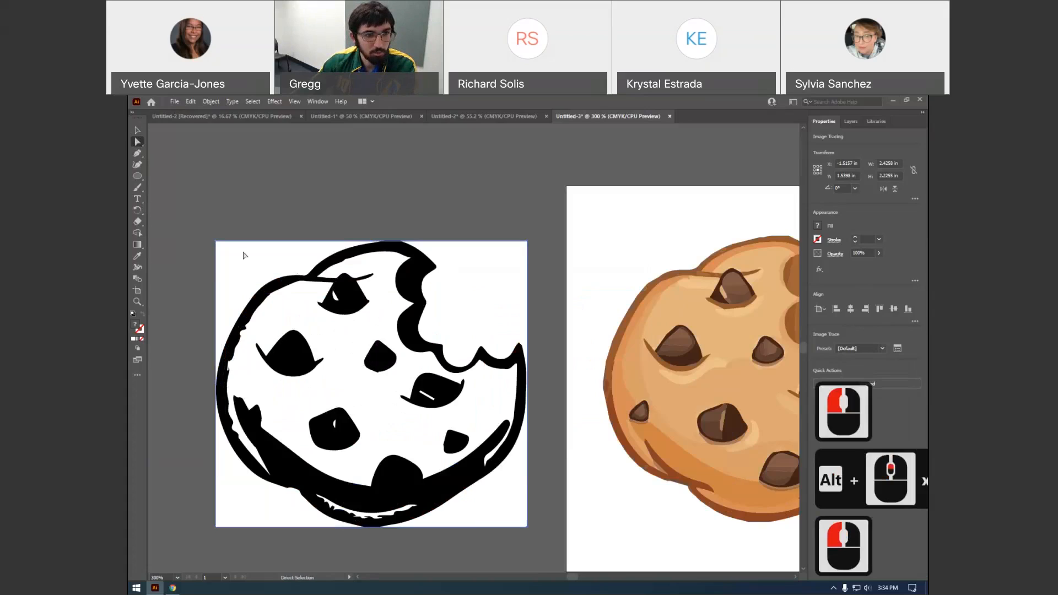
pyautogui.click(137, 129)
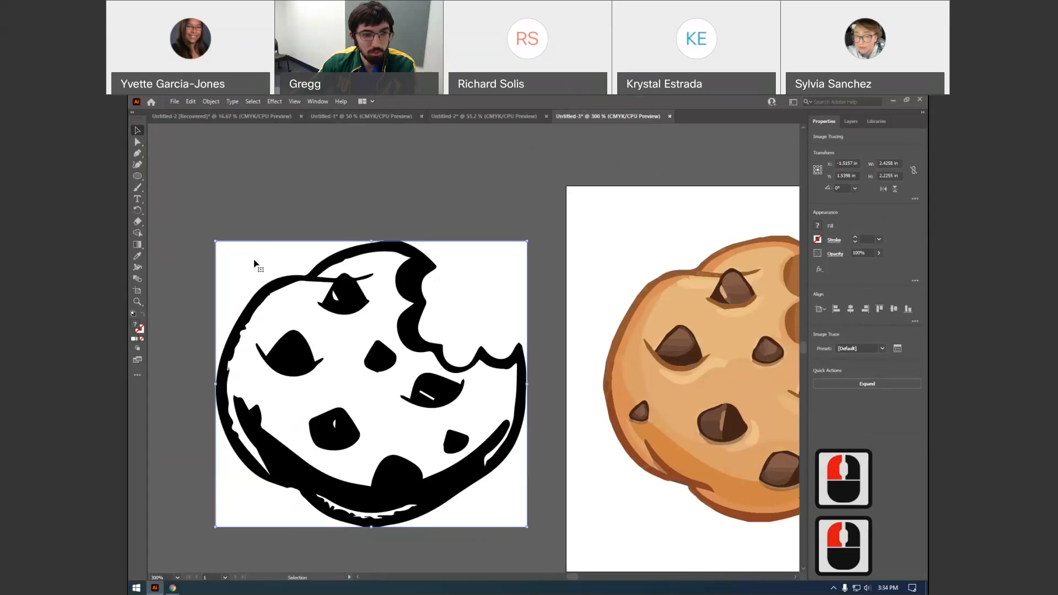
pyautogui.doubleClick(255, 264)
pyautogui.moveTo(254, 264); pyautogui.dragTo(250, 247)
pyautogui.doubleClick(247, 248)
pyautogui.doubleClick(249, 250)
pyautogui.doubleClick(250, 264)
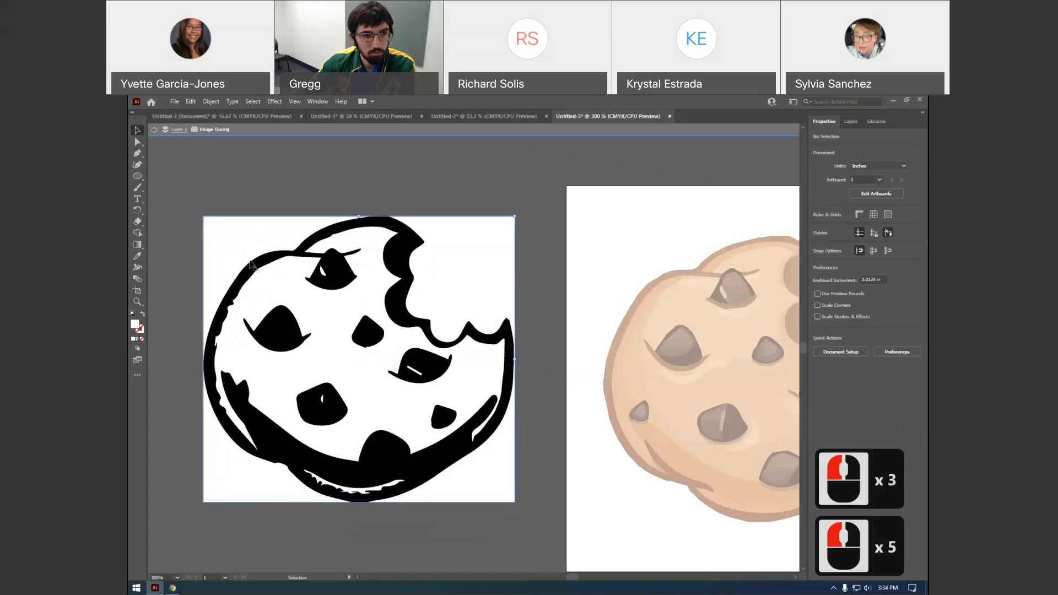
# Expand the black-and-white tracing into paths and isolate the white background piece beside the bite, shifting it slightly outward
pyautogui.click(355, 321)
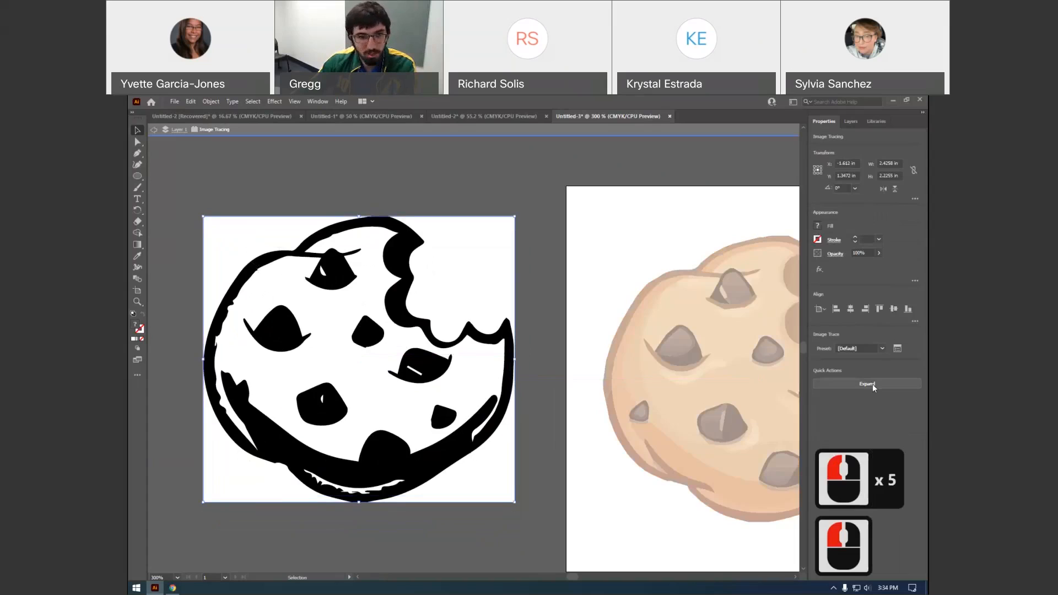
pyautogui.click(872, 384)
pyautogui.moveTo(446, 295); pyautogui.dragTo(459, 287)
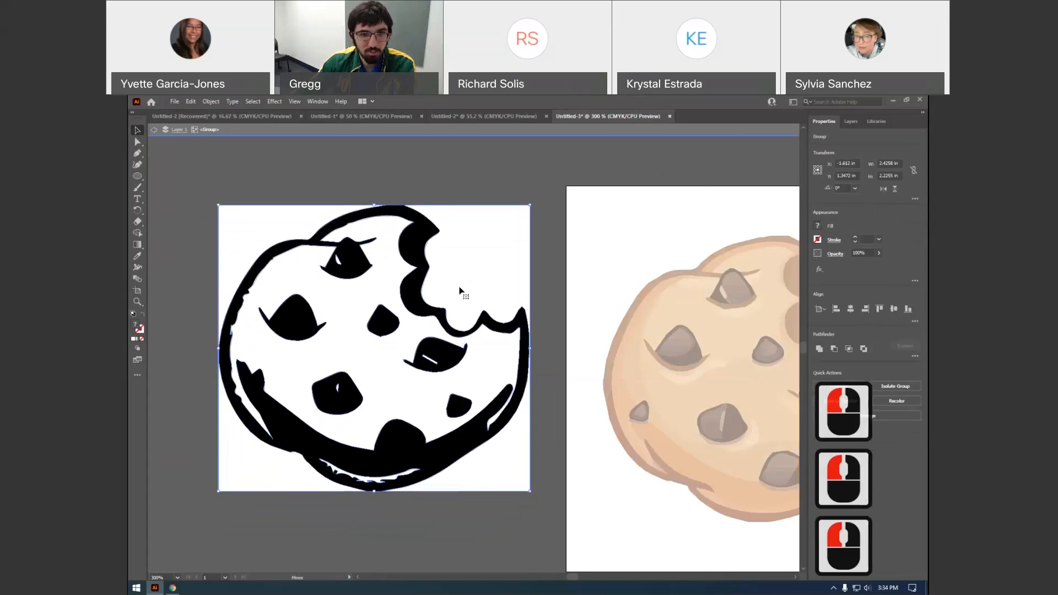
pyautogui.doubleClick(460, 291)
pyautogui.doubleClick(473, 276)
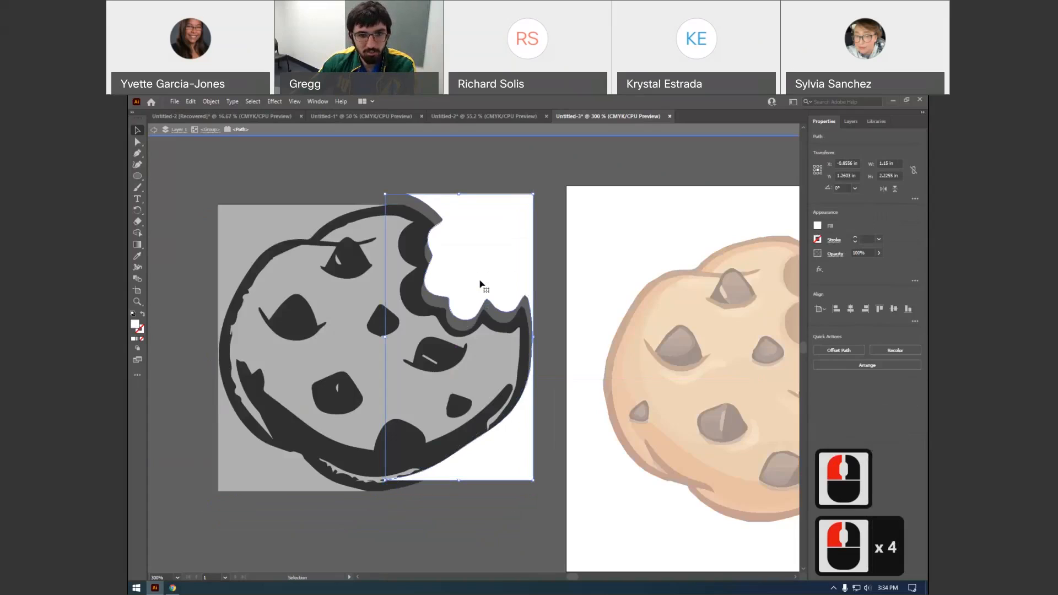
# Pull the white background pieces on both sides of the black-and-white cookie outward and delete them
pyautogui.click(282, 229)
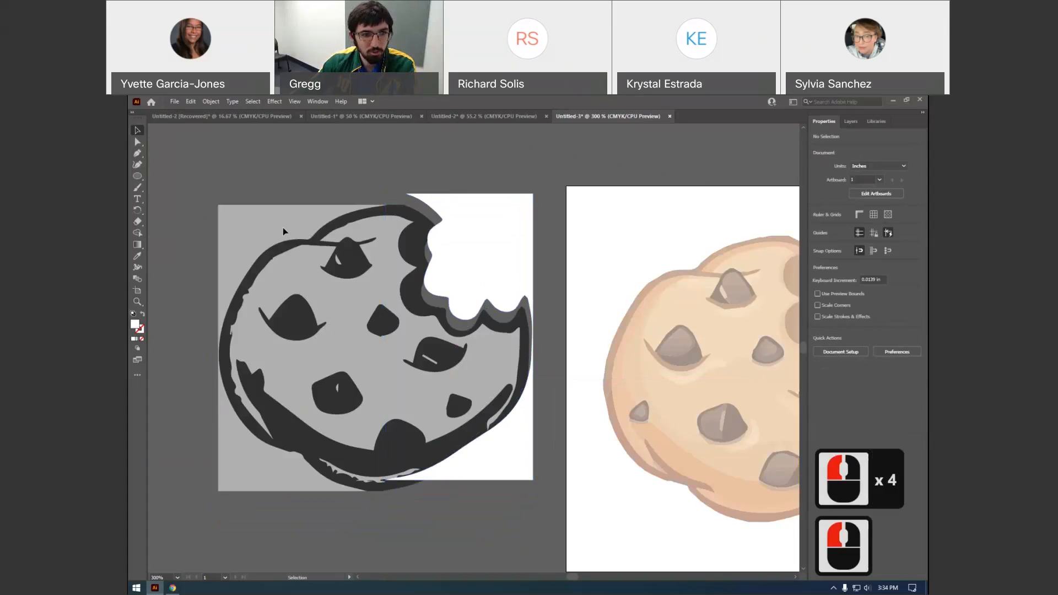
pyautogui.doubleClick(282, 227)
pyautogui.moveTo(294, 230); pyautogui.dragTo(202, 196)
pyautogui.doubleClick(278, 224)
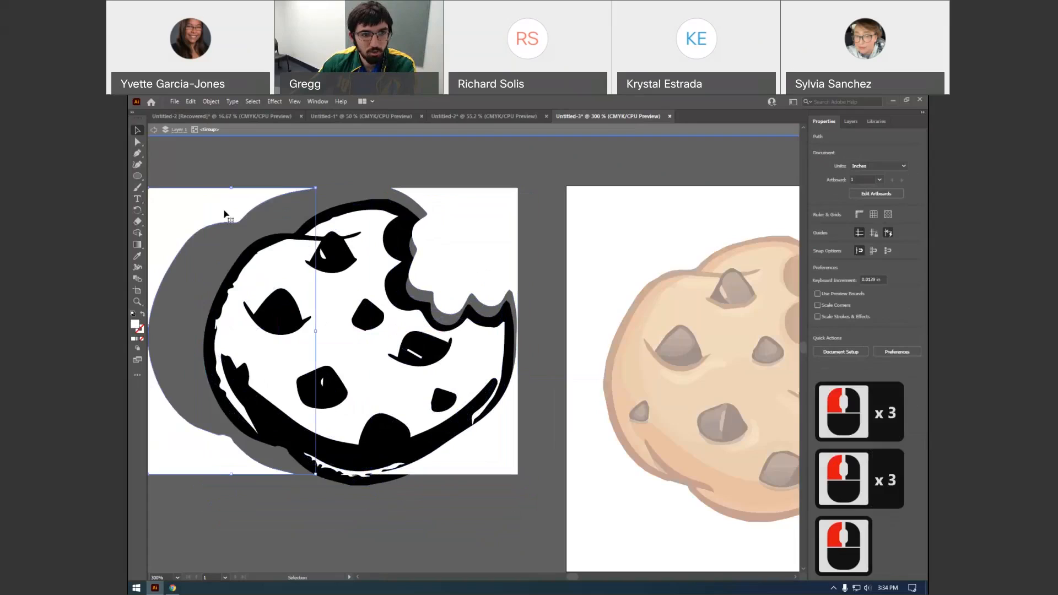
pyautogui.press('Delete')
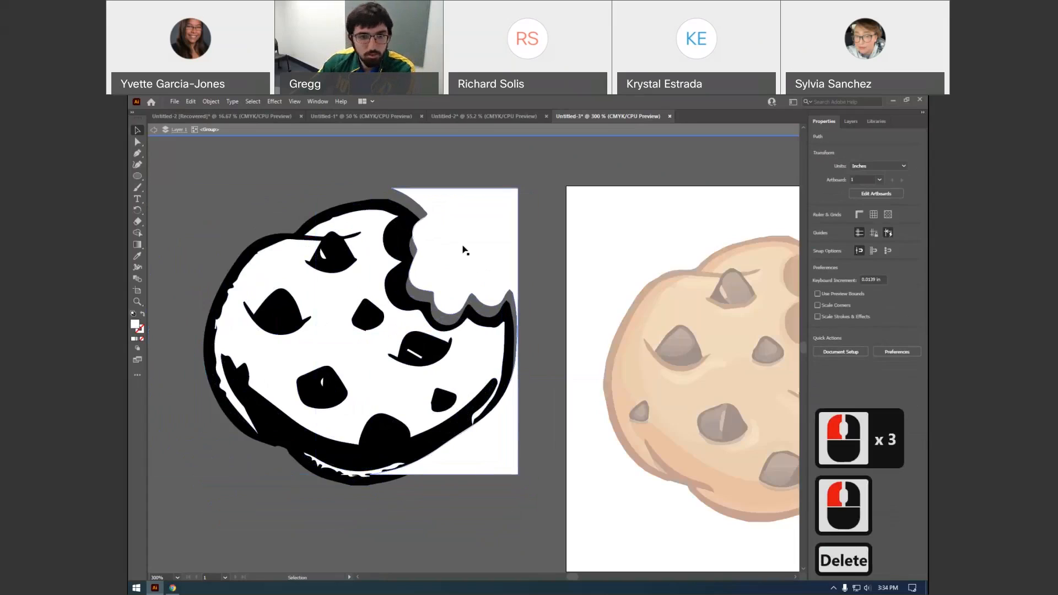
pyautogui.moveTo(465, 251); pyautogui.dragTo(468, 267)
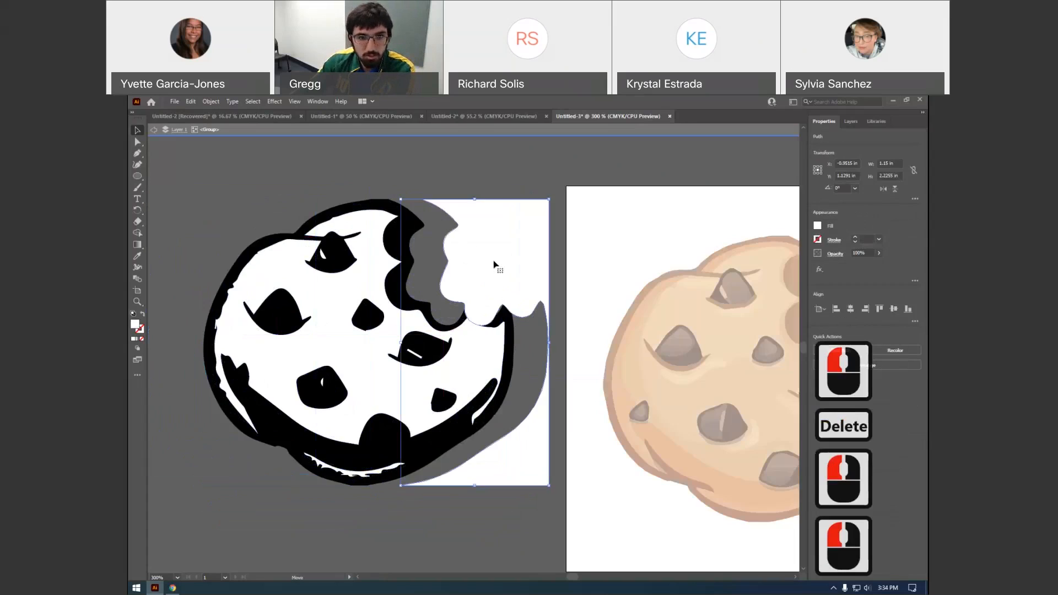
pyautogui.press('Delete')
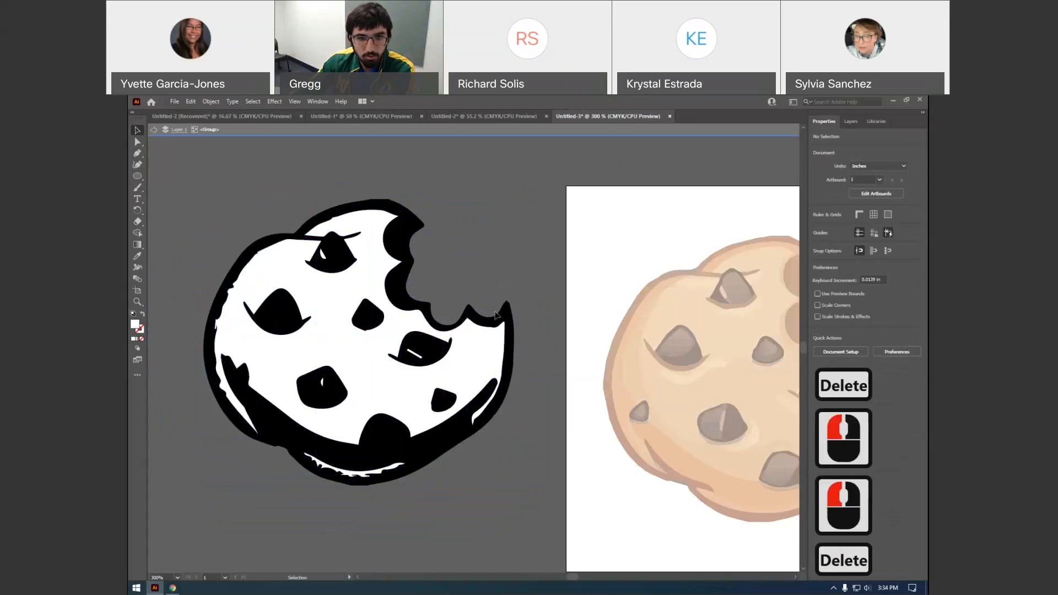
# Isolate the cookie's black compound path and move its solid silhouette down, clear of the remaining cookie shapes
pyautogui.click(499, 314)
pyautogui.click(503, 310)
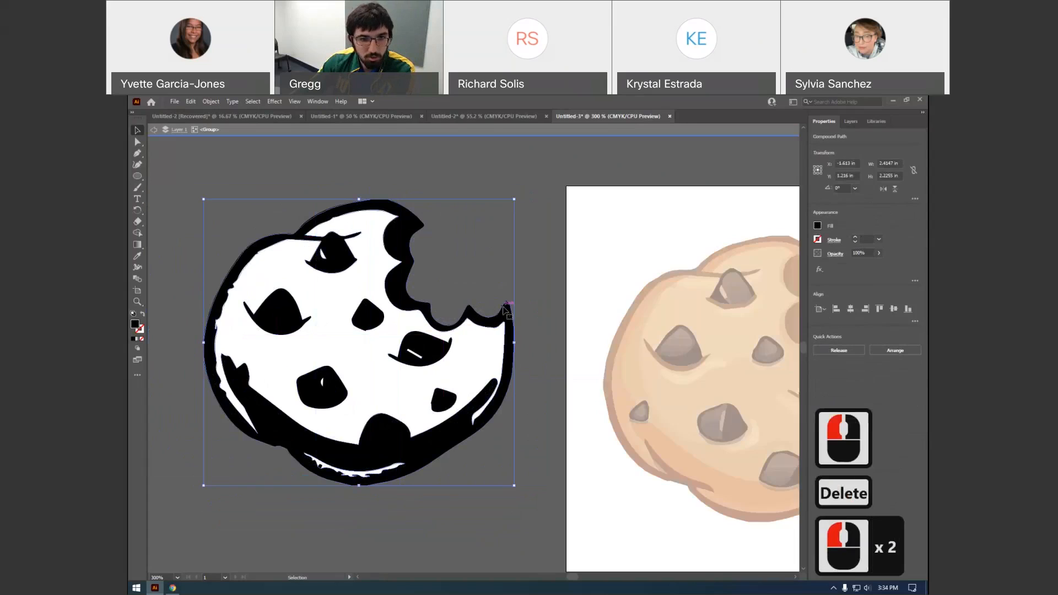
pyautogui.click(502, 311)
pyautogui.moveTo(502, 310); pyautogui.dragTo(496, 465)
pyautogui.scroll(-17, 502, 457)
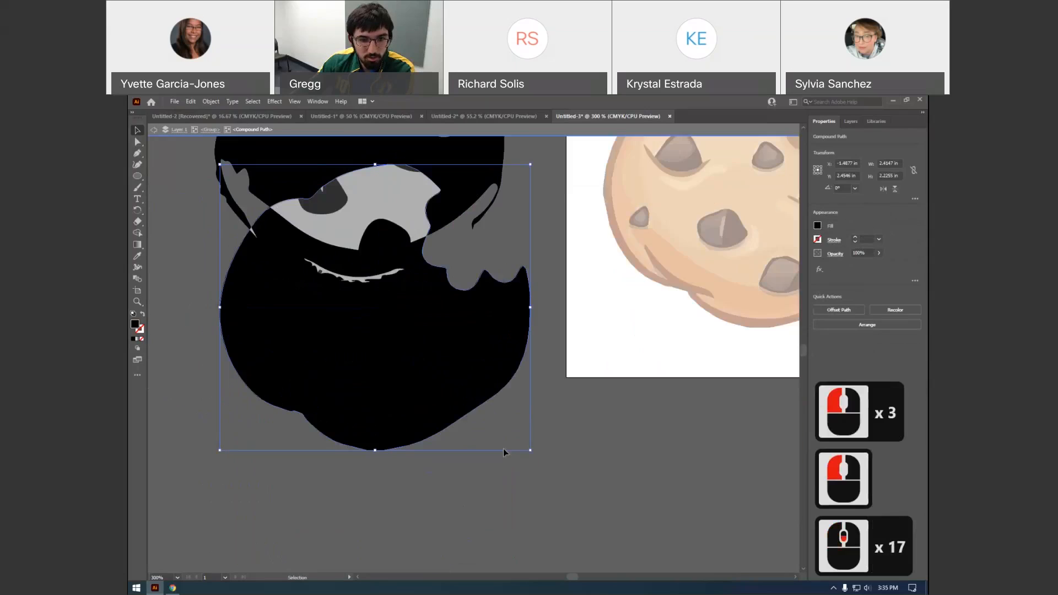
pyautogui.moveTo(482, 406); pyautogui.dragTo(551, 518)
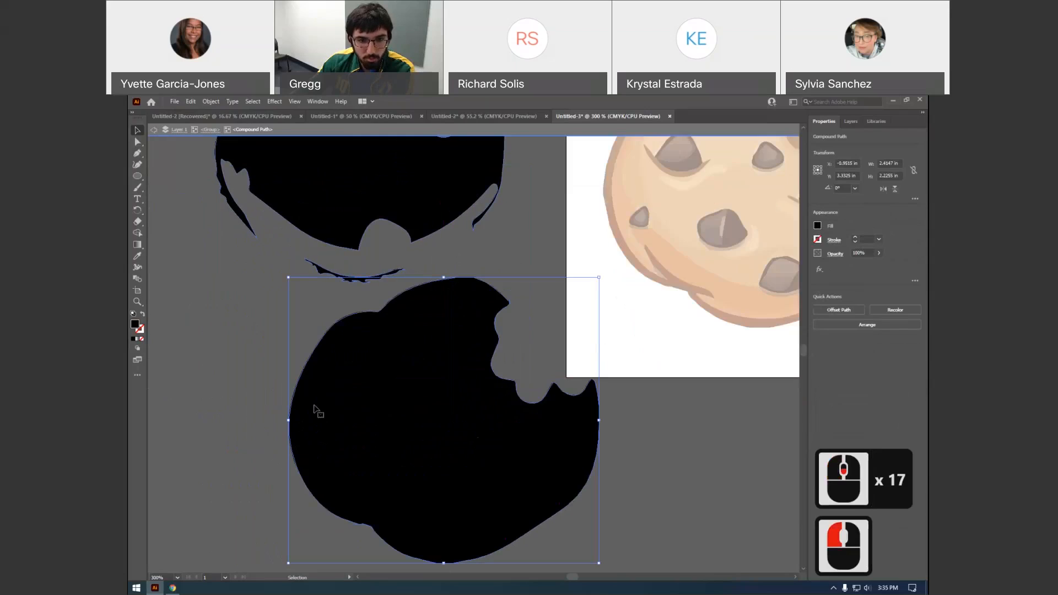
# Isolate the white compound path inside the upper traced cookie group and delete its cookie body shape
pyautogui.scroll(7, 473, 415)
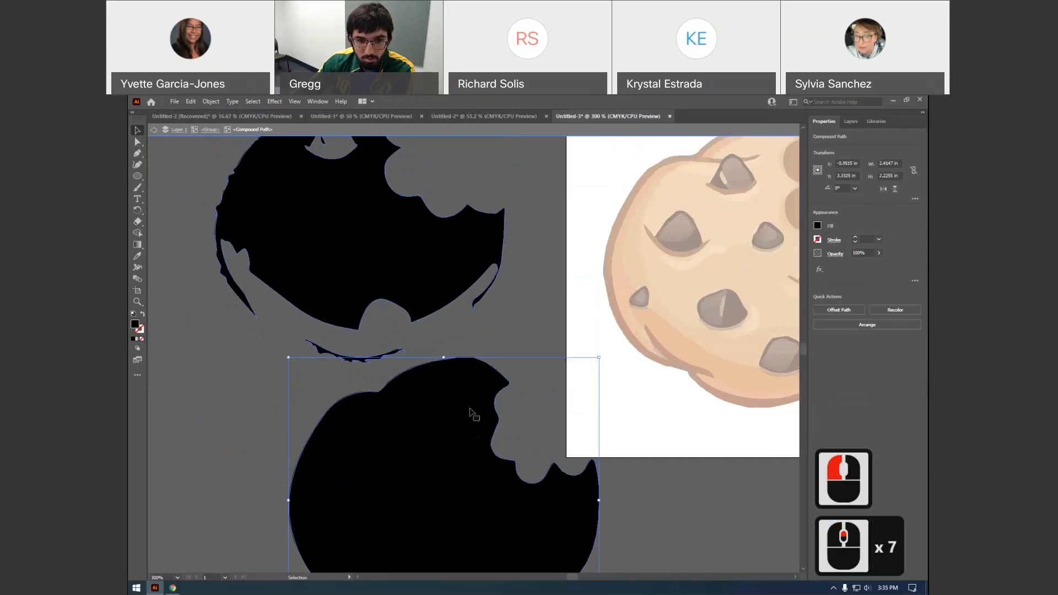
pyautogui.doubleClick(521, 315)
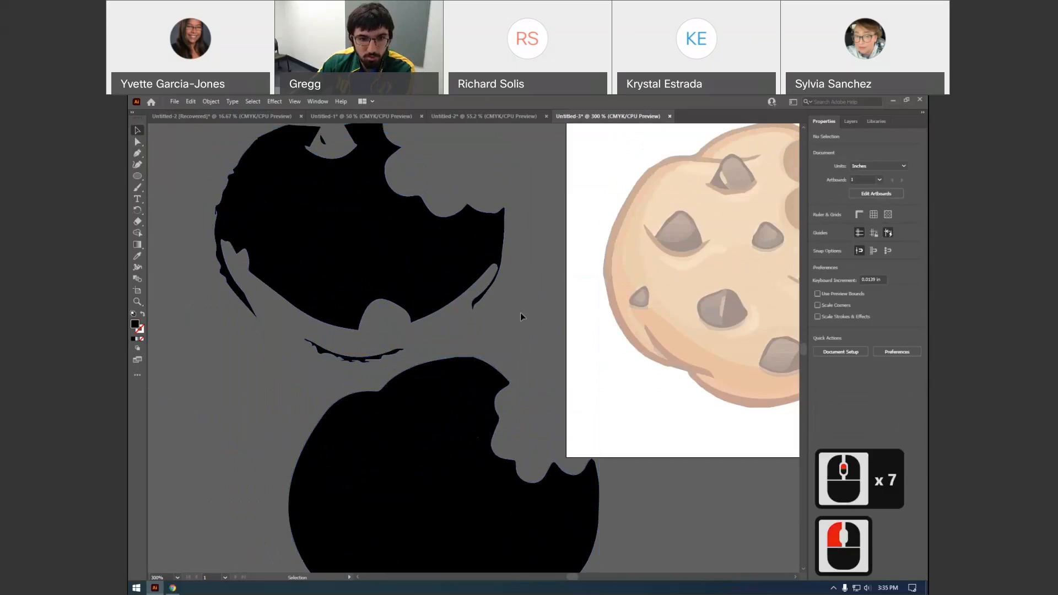
pyautogui.click(449, 299)
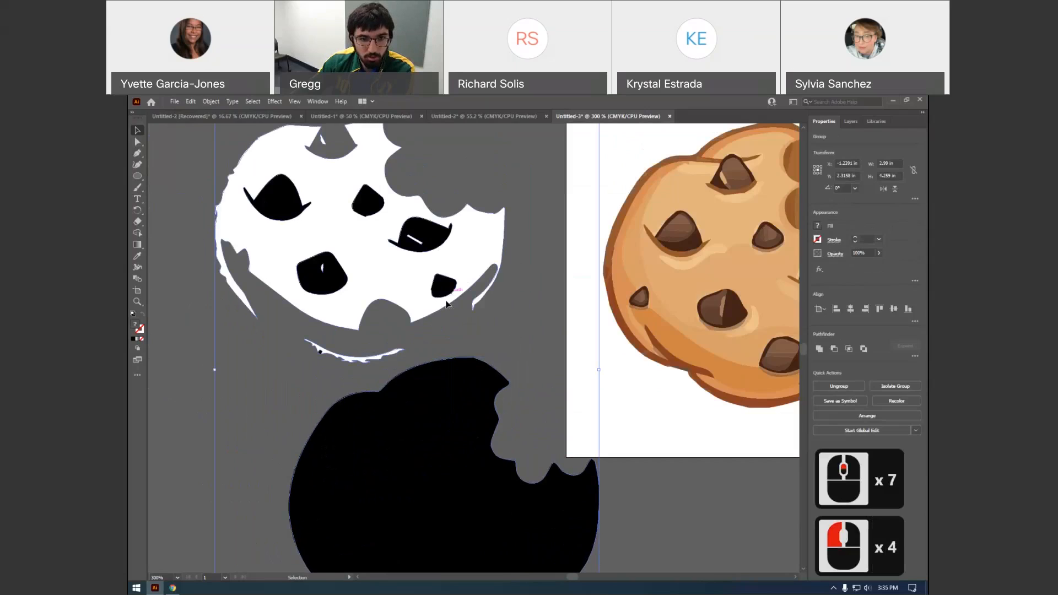
pyautogui.doubleClick(359, 270)
pyautogui.scroll(3, 358, 270)
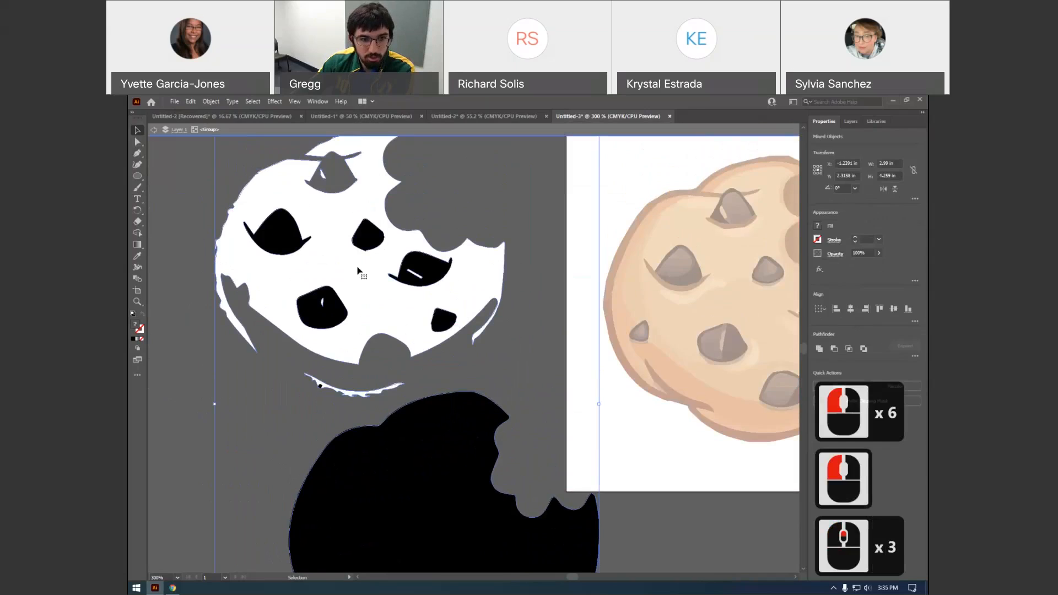
pyautogui.press('Delete')
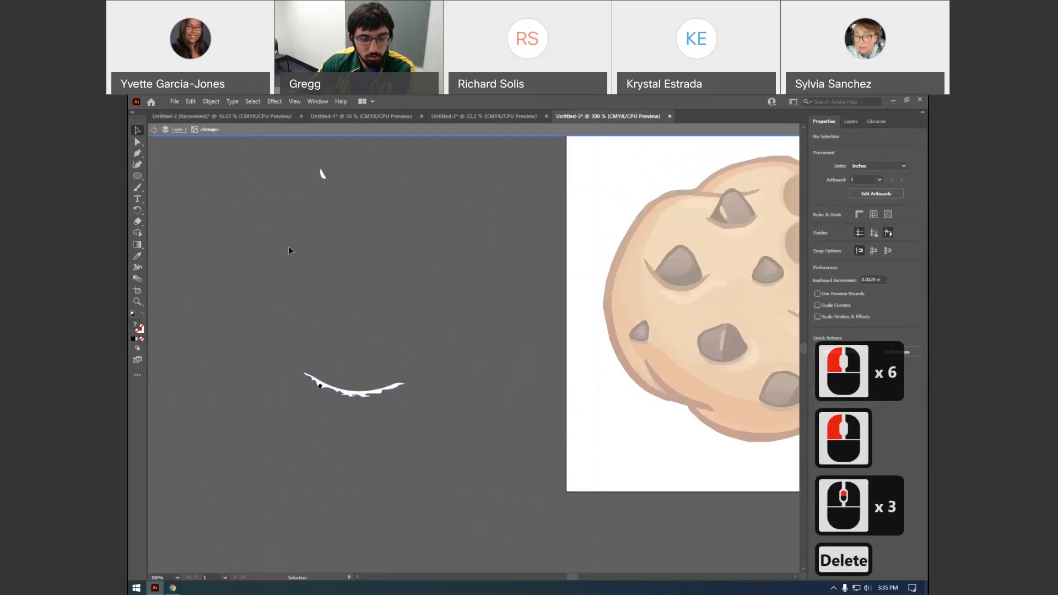
pyautogui.hotkey('ctrl', 'z')
pyautogui.click(500, 301)
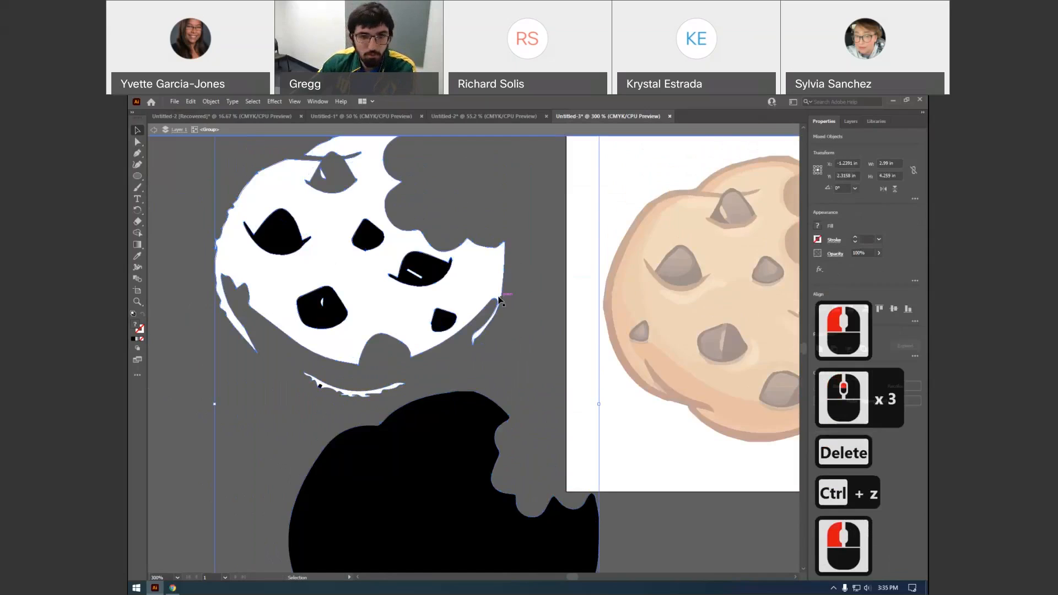
pyautogui.click(500, 300)
pyautogui.click(500, 300)
pyautogui.press('Delete')
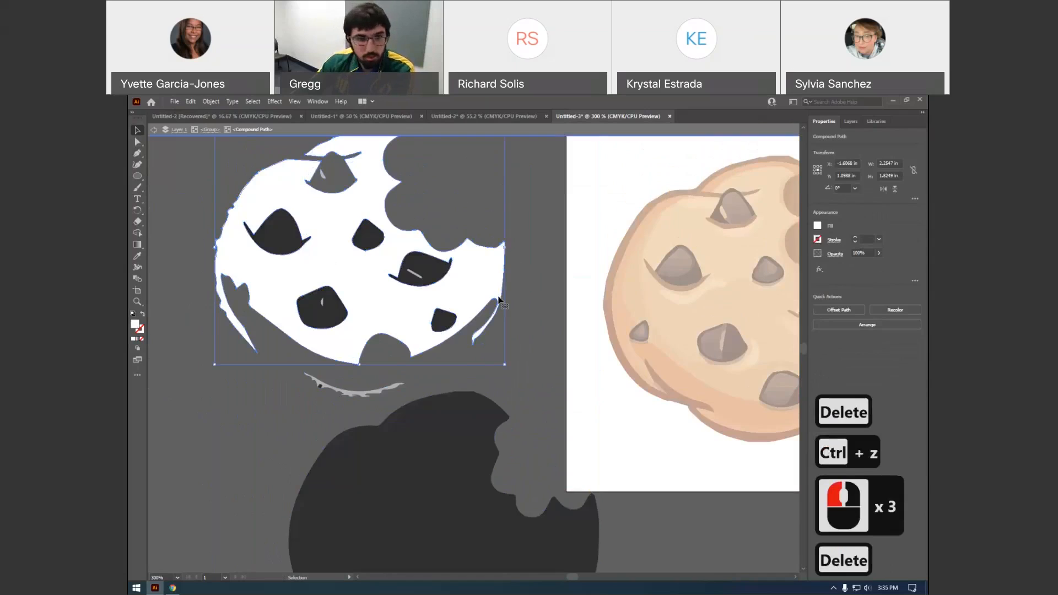
# Delete the chip shapes on the right and in the lower middle of the isolated white compound path
pyautogui.click(423, 288)
pyautogui.press('Delete')
pyautogui.click(305, 317)
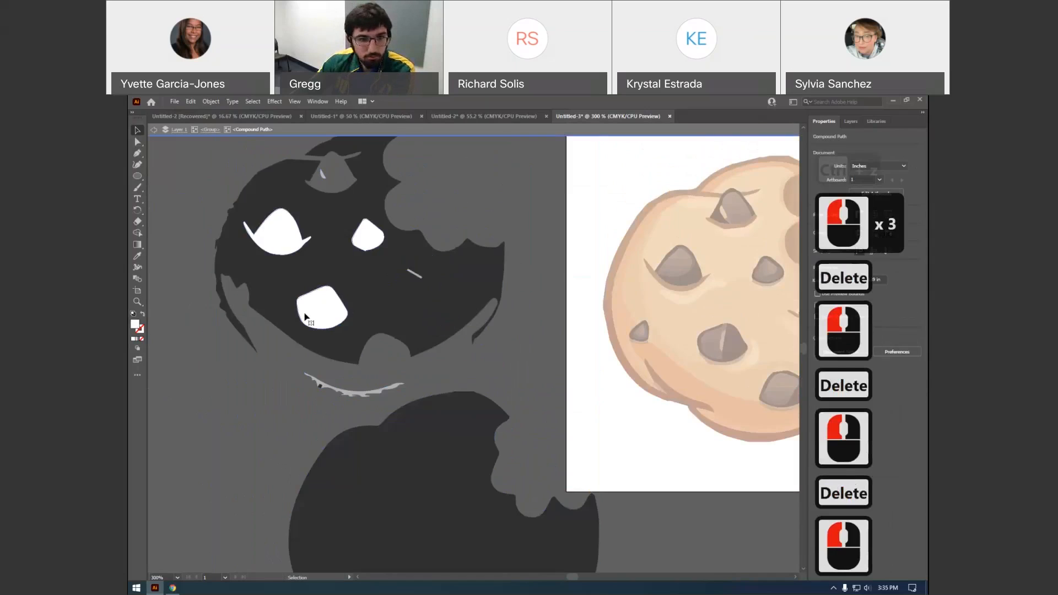
pyautogui.press('Delete')
pyautogui.click(321, 284)
pyautogui.click(321, 284)
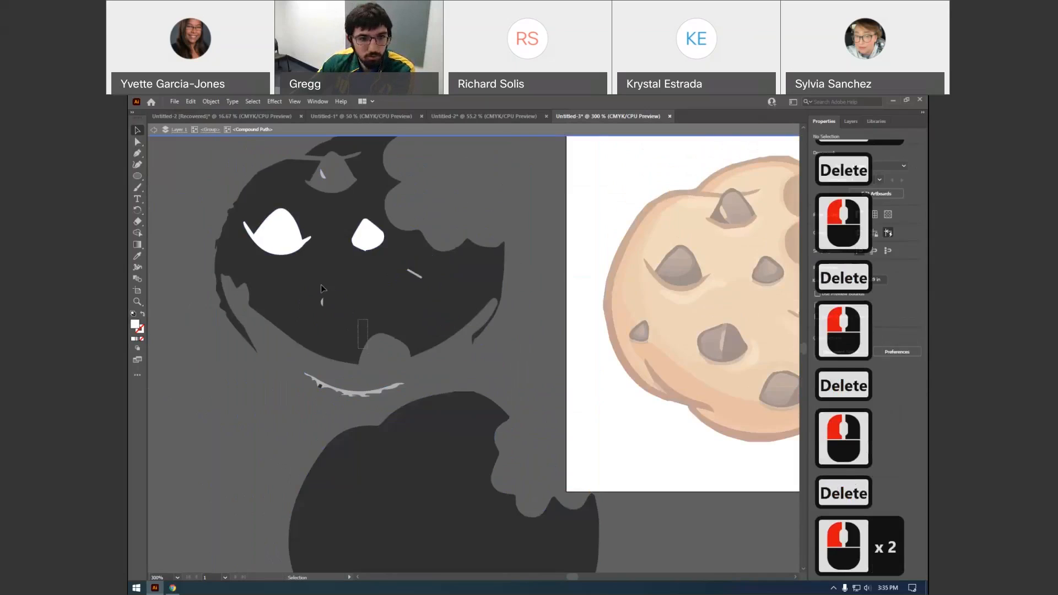
# Return to the cookie group and delete the upper black cookie body with its remaining chip details and highlights using Direct Selection
pyautogui.click(155, 136)
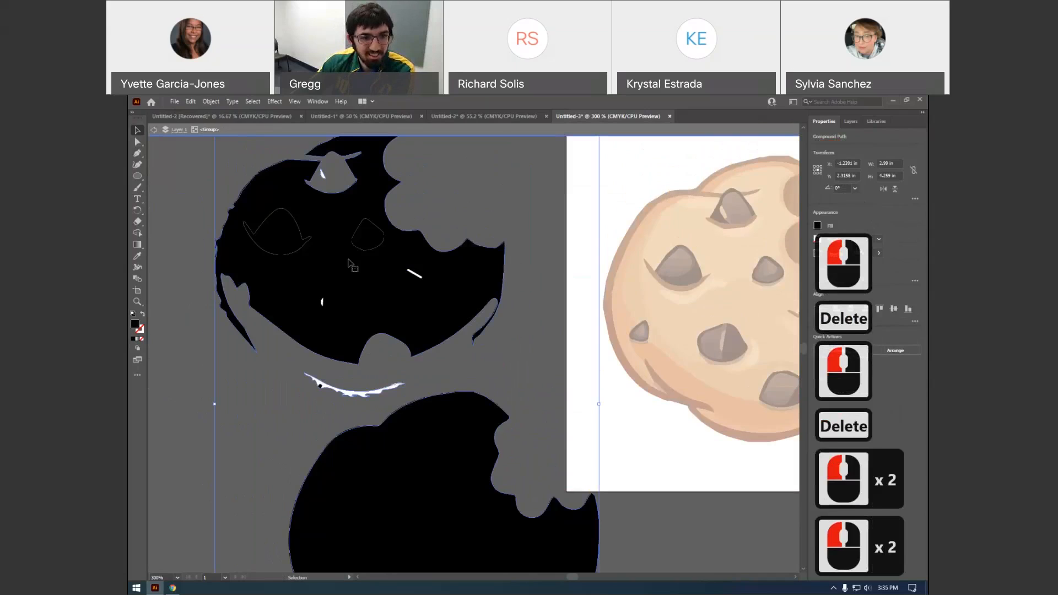
pyautogui.click(414, 275)
pyautogui.scroll(7, 414, 276)
pyautogui.click(137, 142)
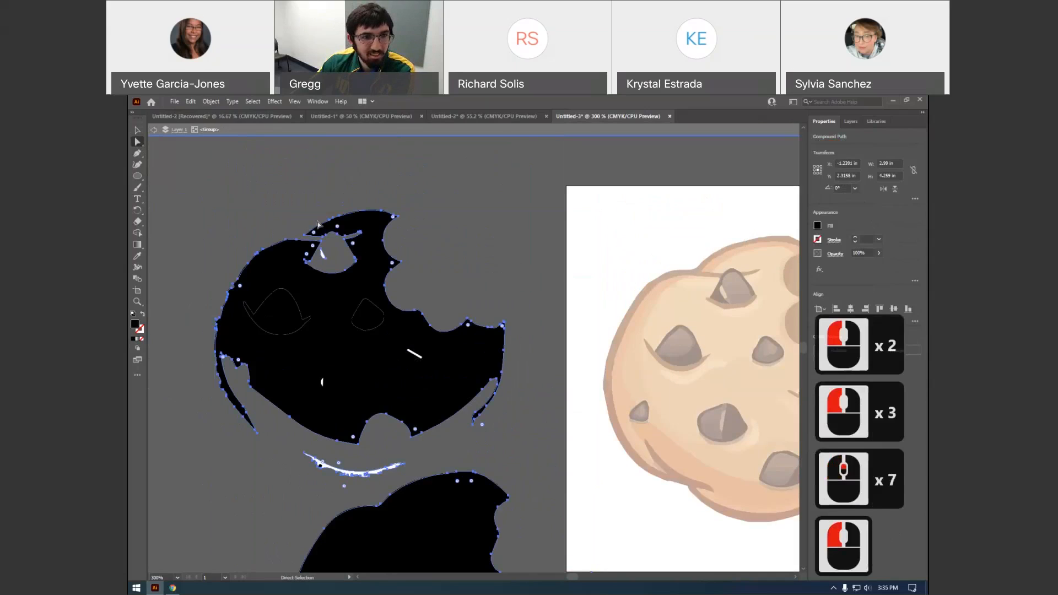
pyautogui.click(455, 250)
pyautogui.moveTo(453, 253); pyautogui.dragTo(298, 326)
pyautogui.press('Delete')
pyautogui.press('Delete')
pyautogui.moveTo(300, 412); pyautogui.dragTo(272, 453)
pyautogui.press('Delete')
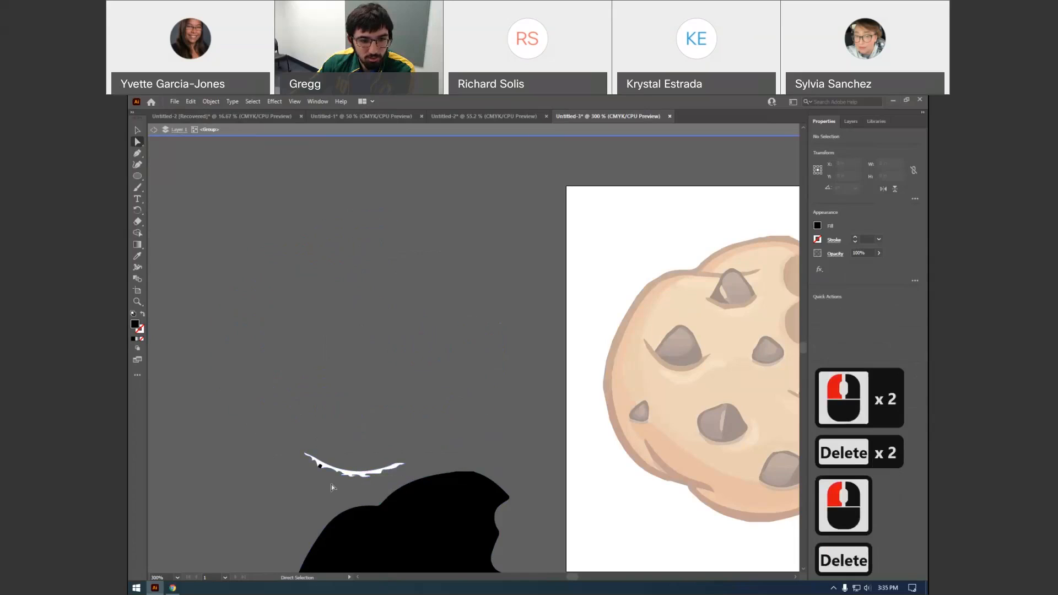
# Delete the leftover crescent fragments above the solid silhouette and leave isolation mode
pyautogui.press('Delete')
pyautogui.press('Delete')
pyautogui.moveTo(332, 484)
pyautogui.mouseDown()
pyautogui.moveTo(263, 404)
pyautogui.moveTo(337, 476)
pyautogui.mouseUp()
pyautogui.press('Delete')
pyautogui.scroll(-12, 344, 468)
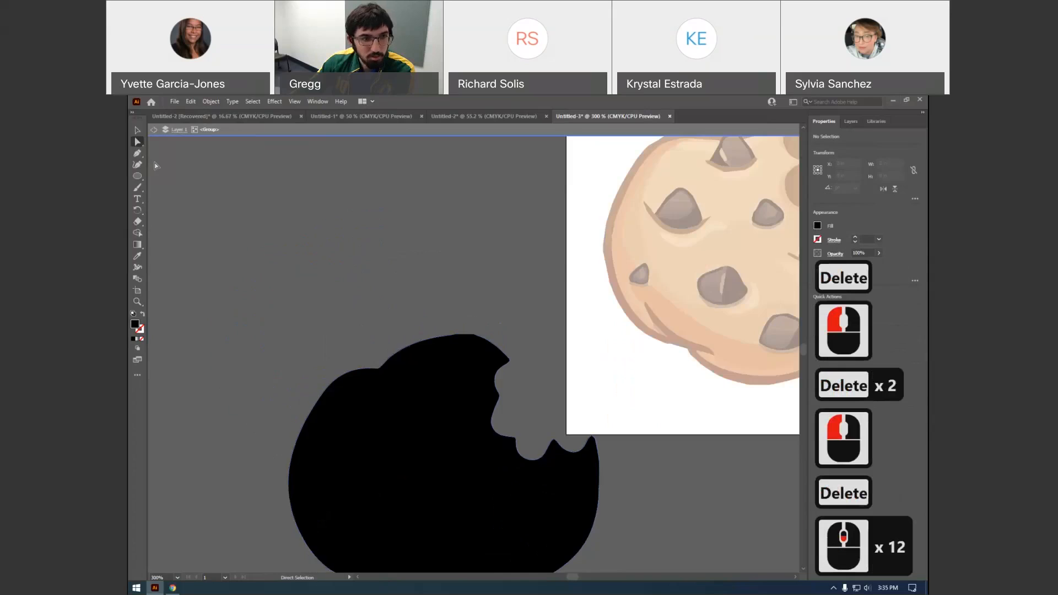
pyautogui.doubleClick(155, 136)
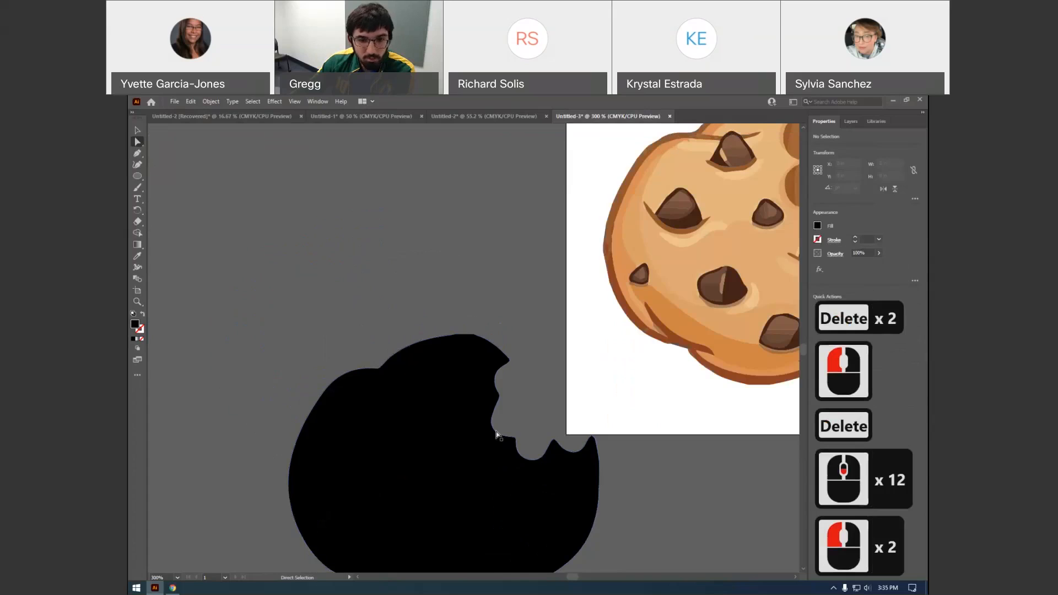
# Move the solid black silhouette exactly over the coloured cookie on the artboard, at X 1.5 in and Y 1.5 in
pyautogui.moveTo(457, 325); pyautogui.dragTo(477, 339)
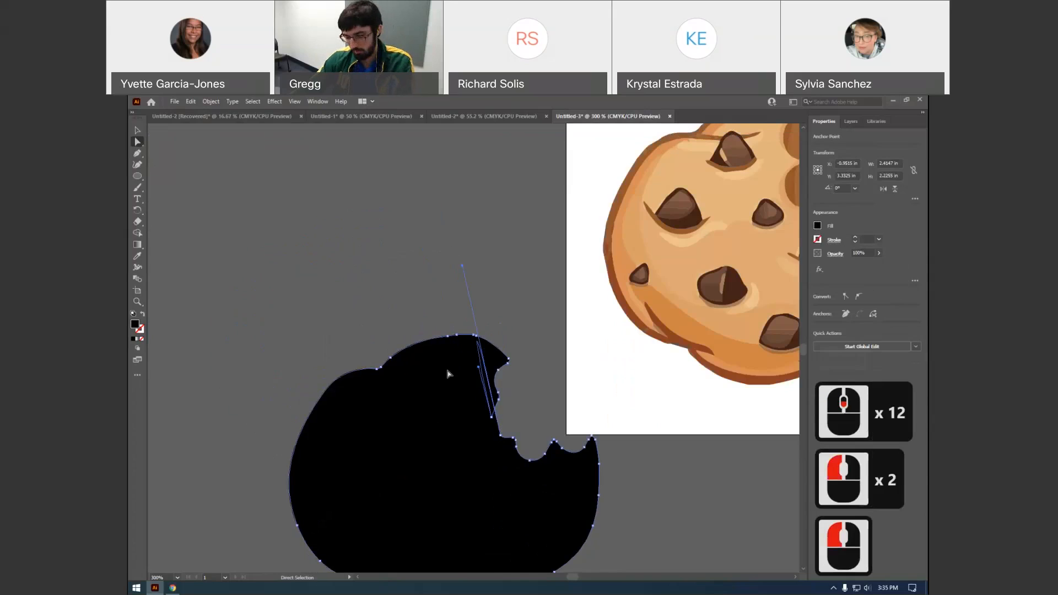
pyautogui.hotkey('ctrl', 'z')
pyautogui.moveTo(413, 366); pyautogui.dragTo(421, 151)
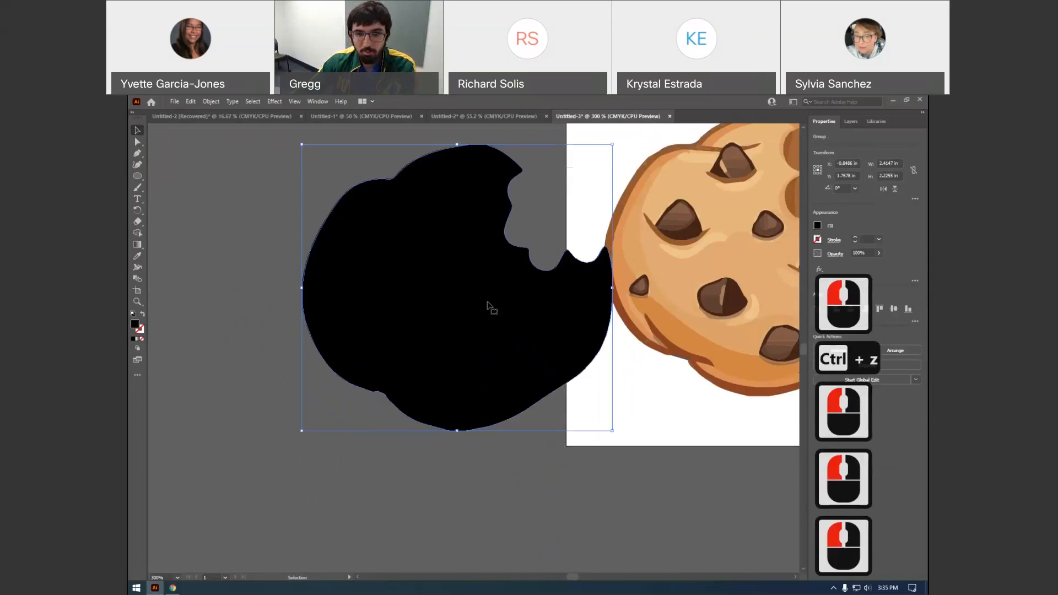
pyautogui.scroll(3, 489, 308)
pyautogui.keyDown('alt'); pyautogui.scroll(-2, 489, 307); pyautogui.keyUp('alt')
pyautogui.keyDown('alt'); pyautogui.scroll(1, 635, 318); pyautogui.keyUp('alt')
pyautogui.moveTo(463, 383); pyautogui.dragTo(664, 361)
pyautogui.scroll(2, 727, 360)
pyautogui.scroll(1, 728, 358)
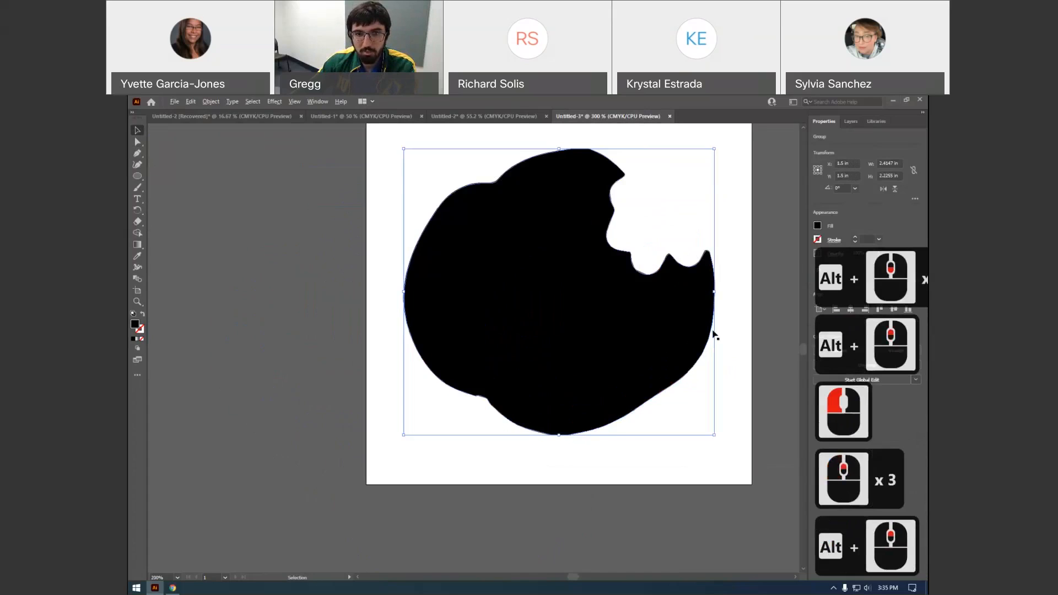
pyautogui.scroll(3, 716, 336)
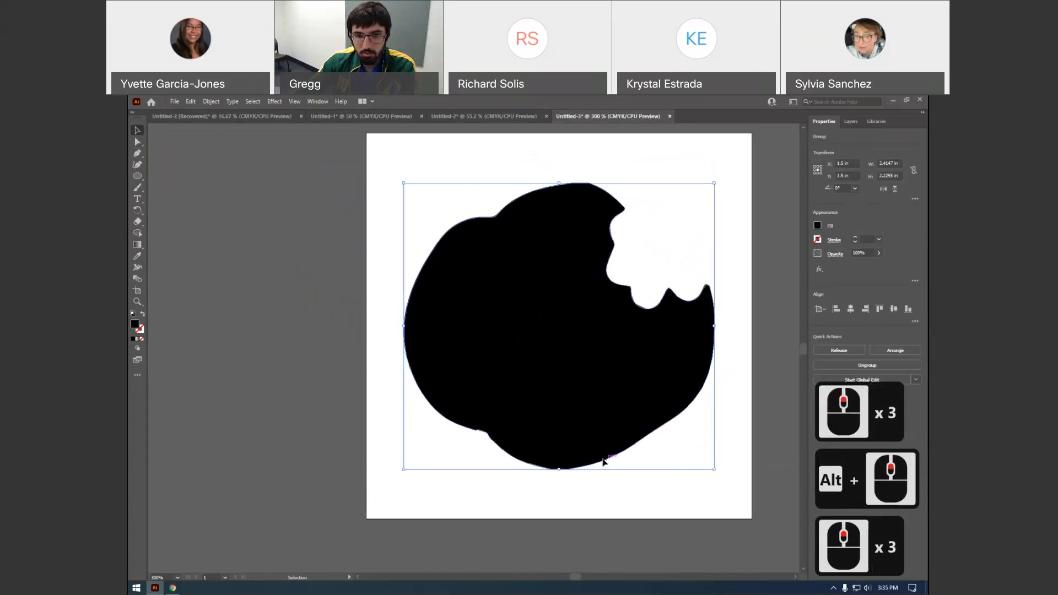
# Shift the black silhouette partly off the coloured cookie and align it back over the cookie
pyautogui.moveTo(604, 462); pyautogui.dragTo(521, 442)
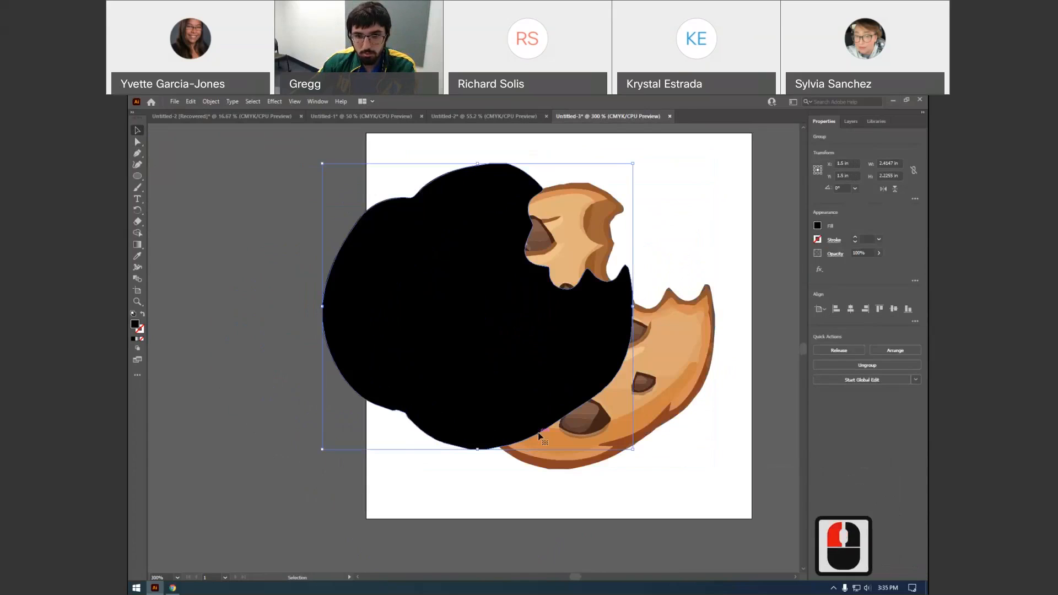
pyautogui.moveTo(611, 381); pyautogui.dragTo(512, 391)
pyautogui.moveTo(427, 263); pyautogui.dragTo(606, 271)
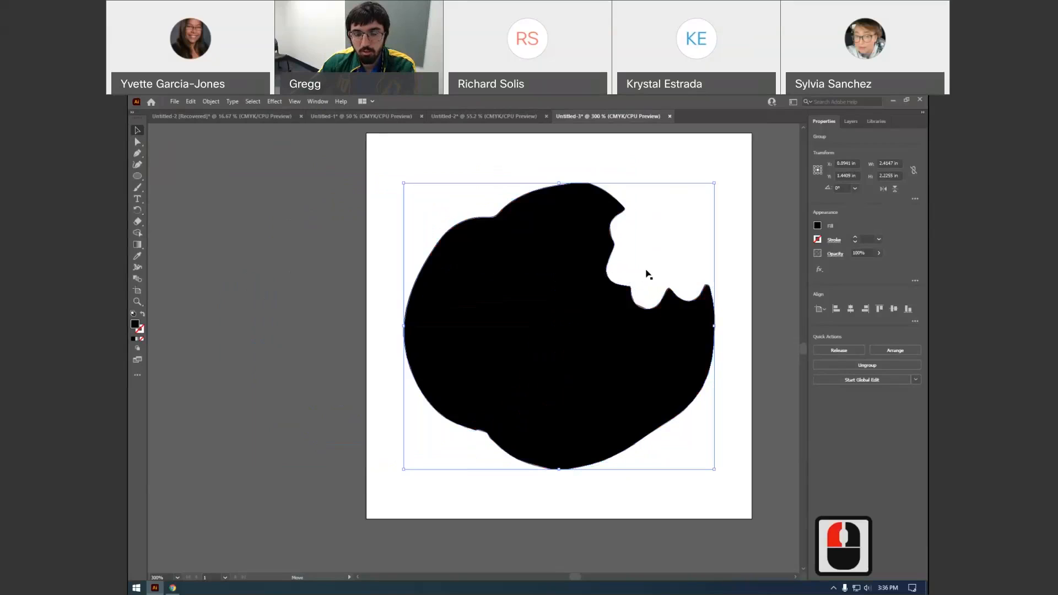
# Set the silhouette's fill to None and give it a black stroke
pyautogui.click(818, 226)
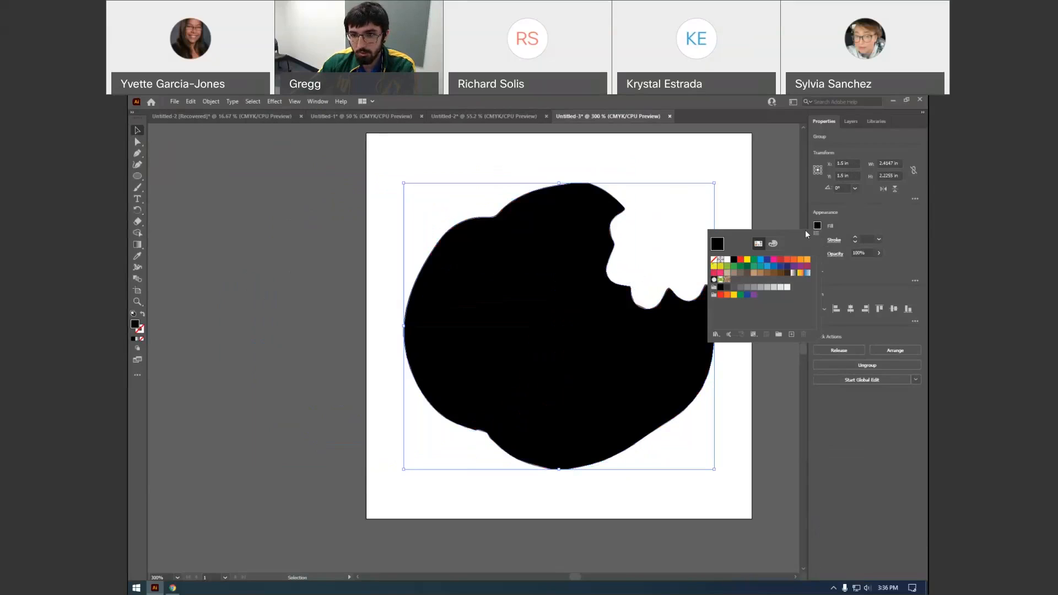
pyautogui.click(715, 264)
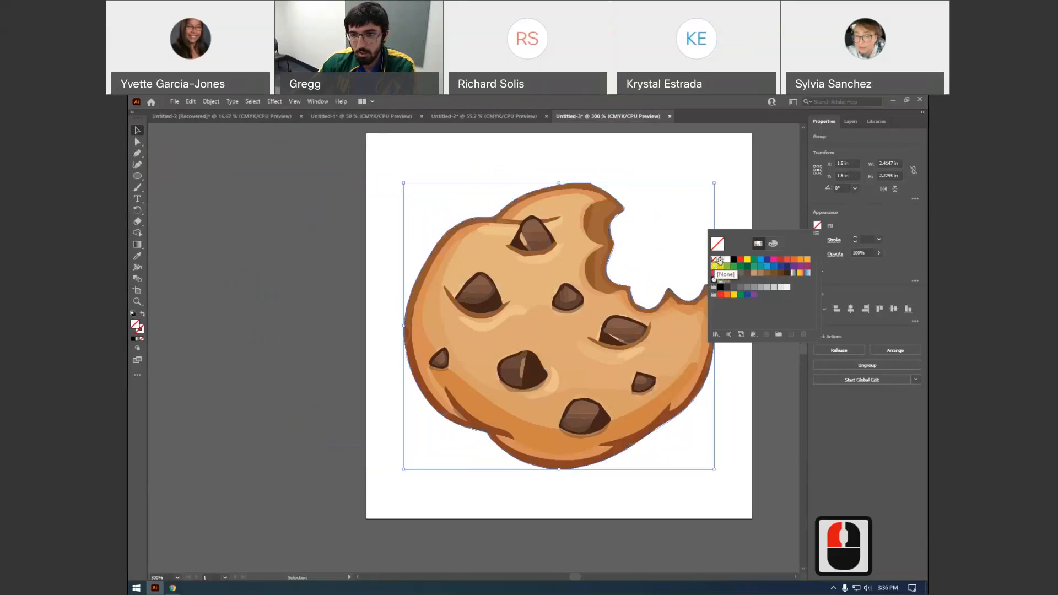
pyautogui.click(819, 245)
pyautogui.click(818, 241)
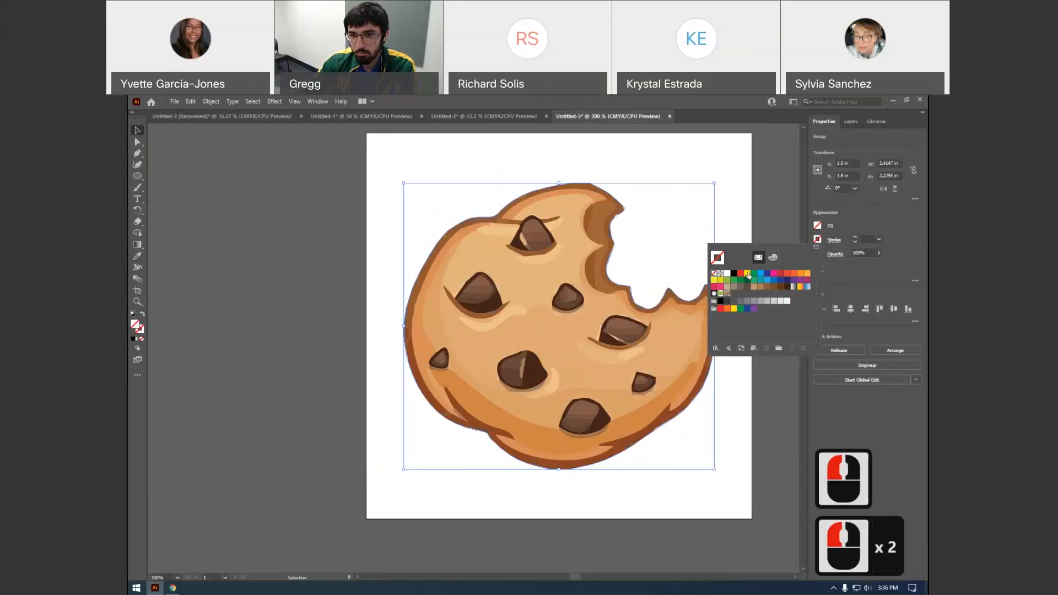
pyautogui.click(736, 275)
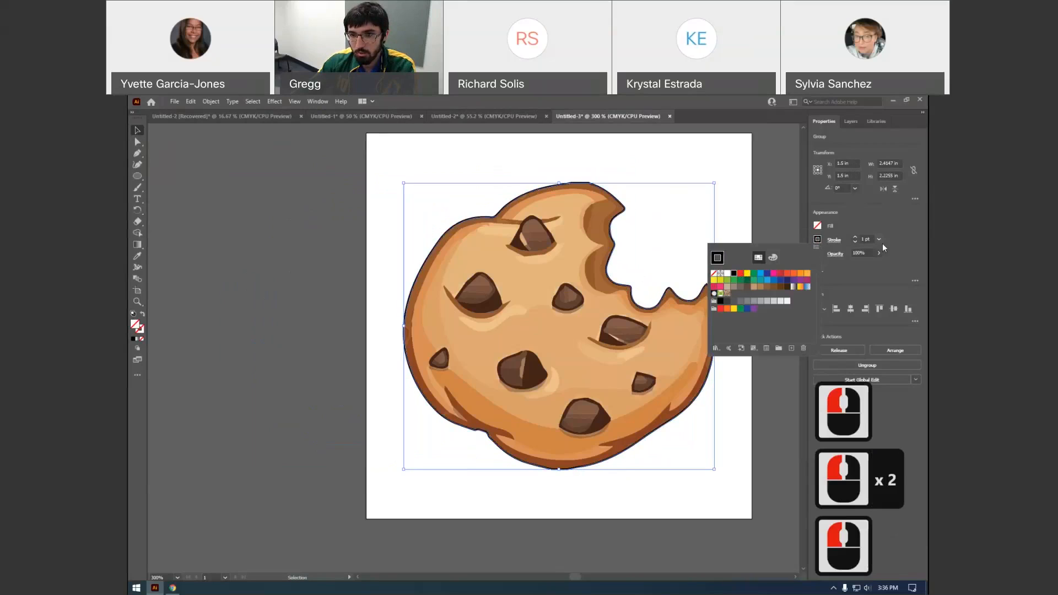
# Try stroke weights of 10 pt, 1 pt and 4 pt on the cookie outline
pyautogui.click(881, 243)
pyautogui.click(879, 240)
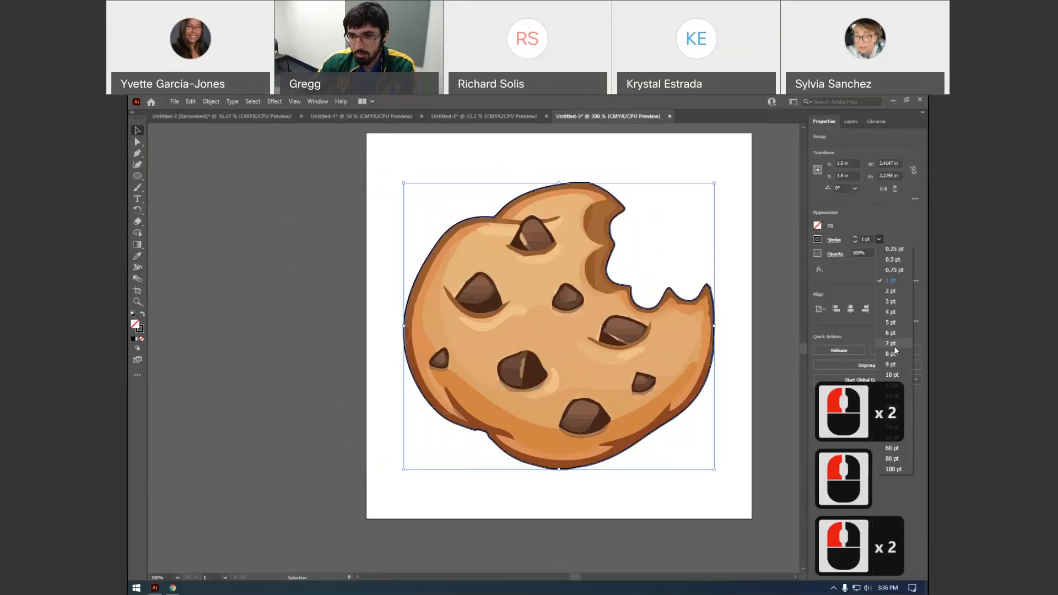
pyautogui.click(892, 375)
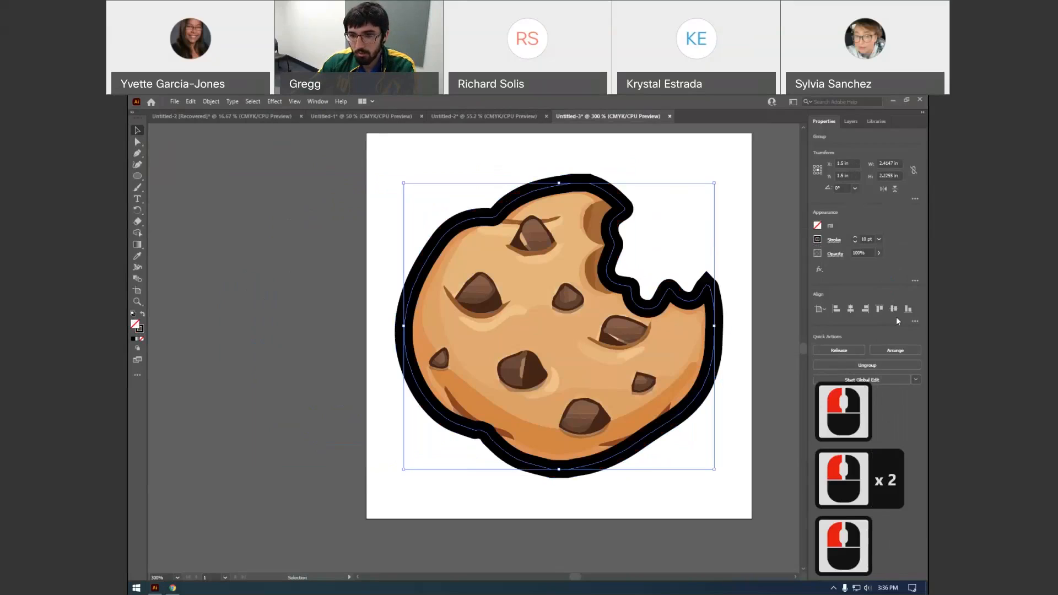
pyautogui.click(879, 240)
pyautogui.click(895, 279)
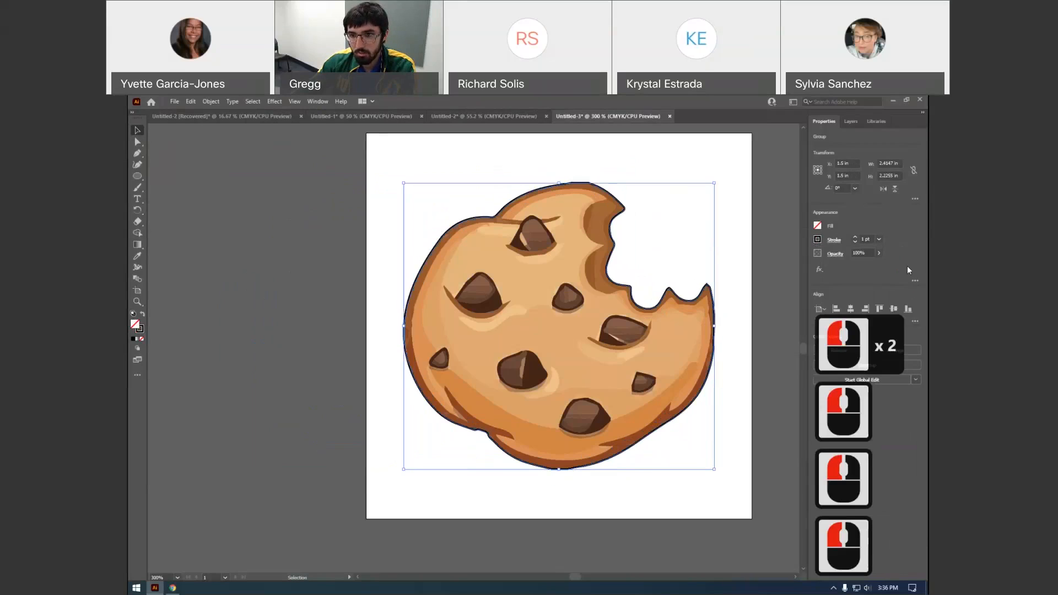
pyautogui.click(879, 240)
pyautogui.click(894, 312)
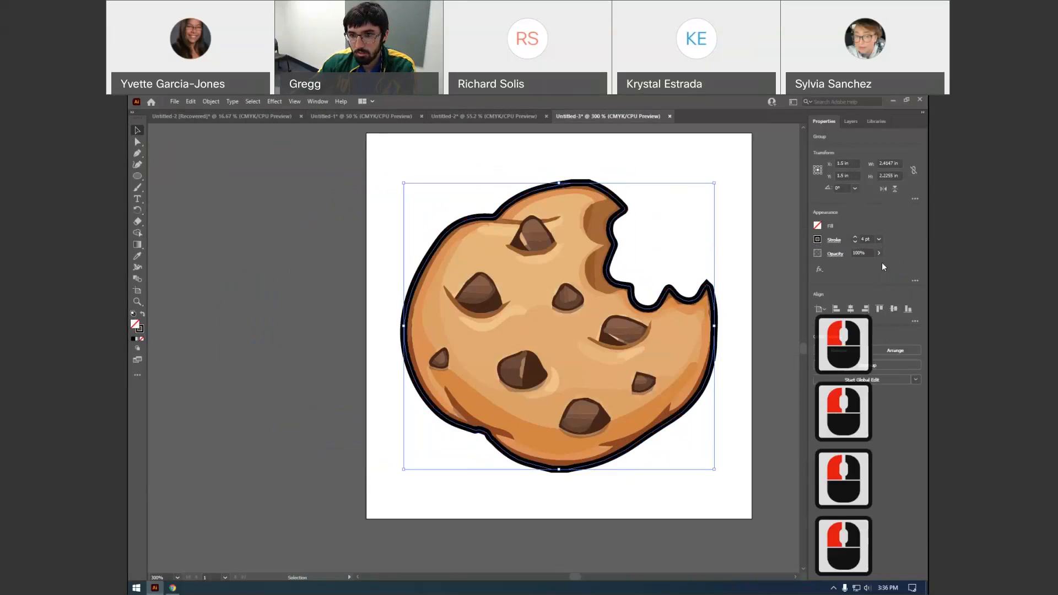
# Set the cookie outline's stroke weight to 2 pt
pyautogui.click(879, 241)
pyautogui.click(893, 287)
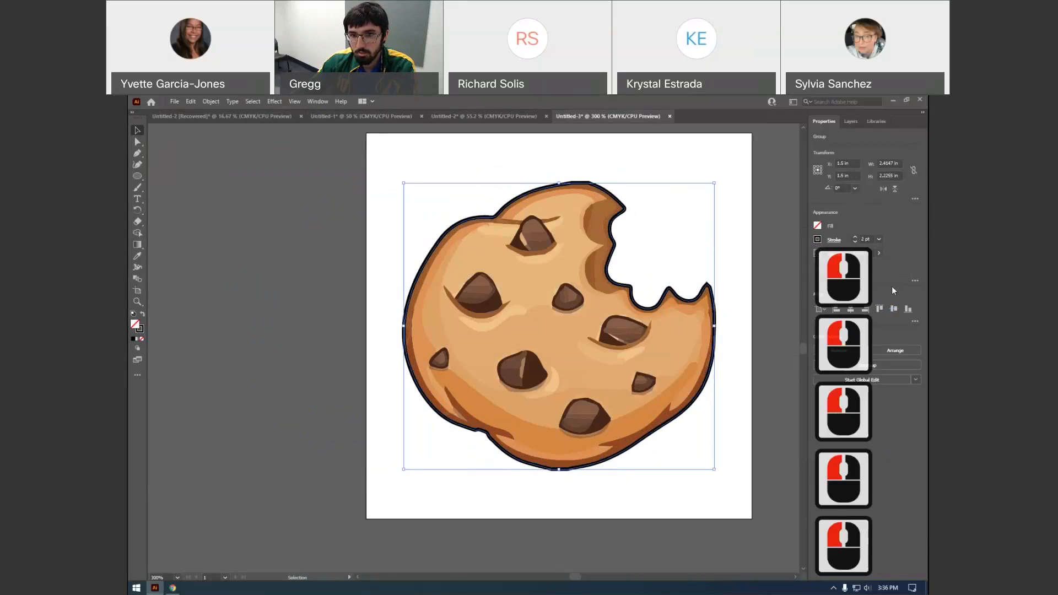
pyautogui.click(904, 255)
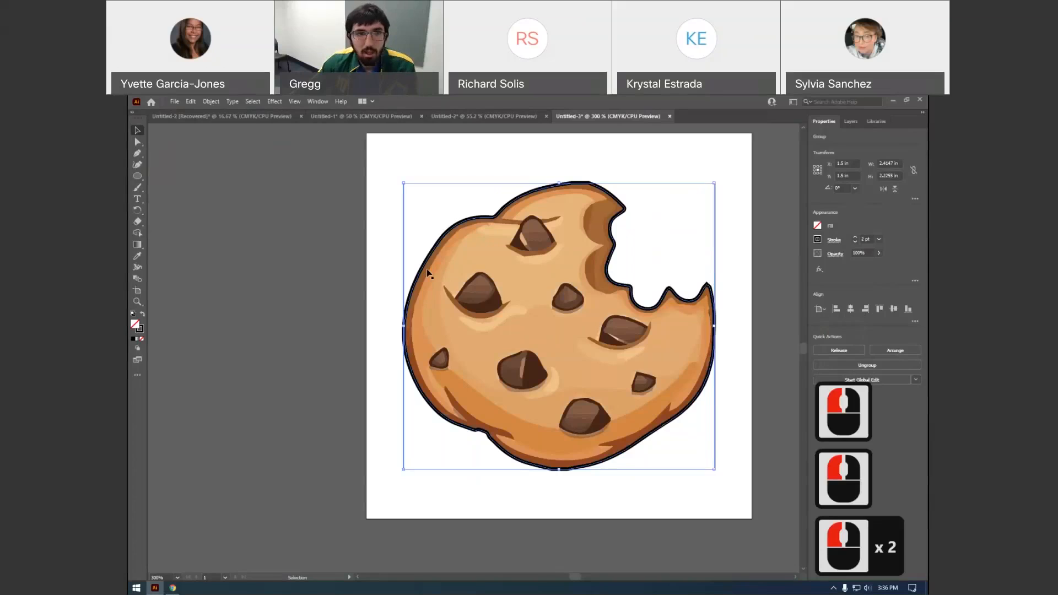
pyautogui.click(275, 101)
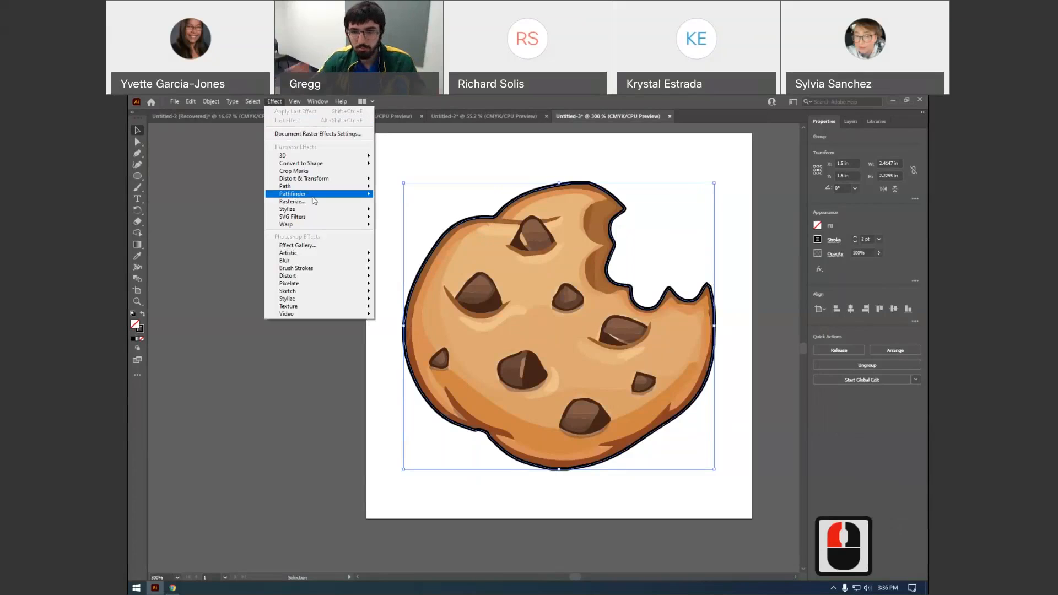
pyautogui.moveTo(312, 196)
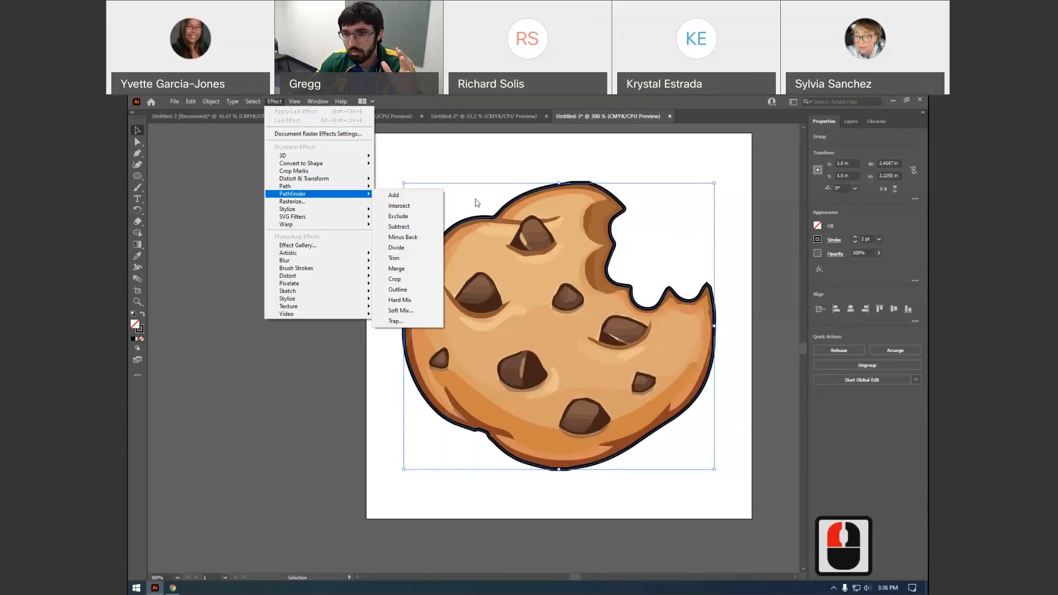
pyautogui.click(689, 241)
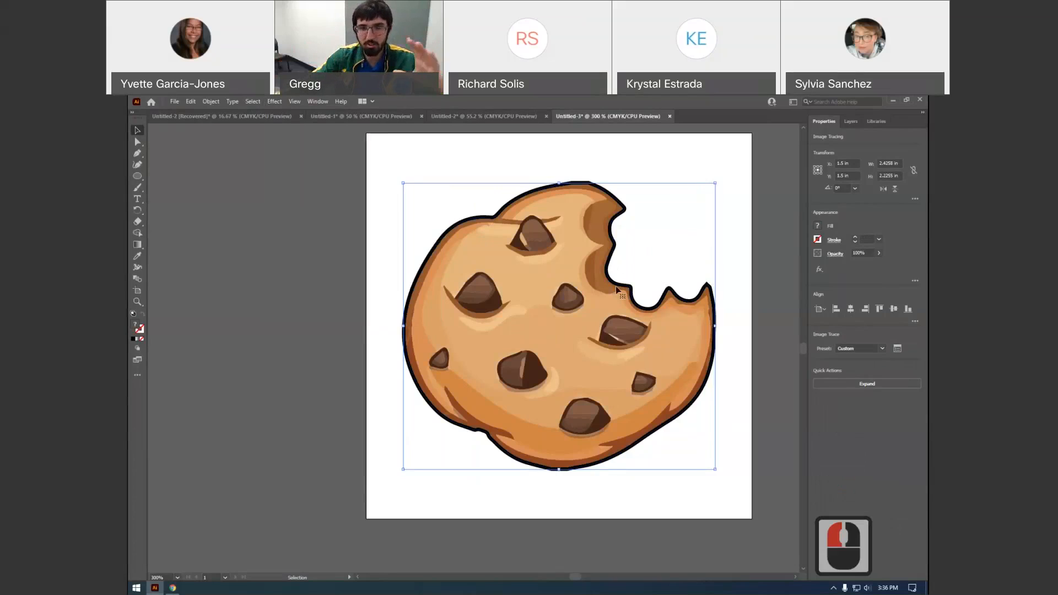
pyautogui.click(252, 102)
pyautogui.moveTo(275, 103)
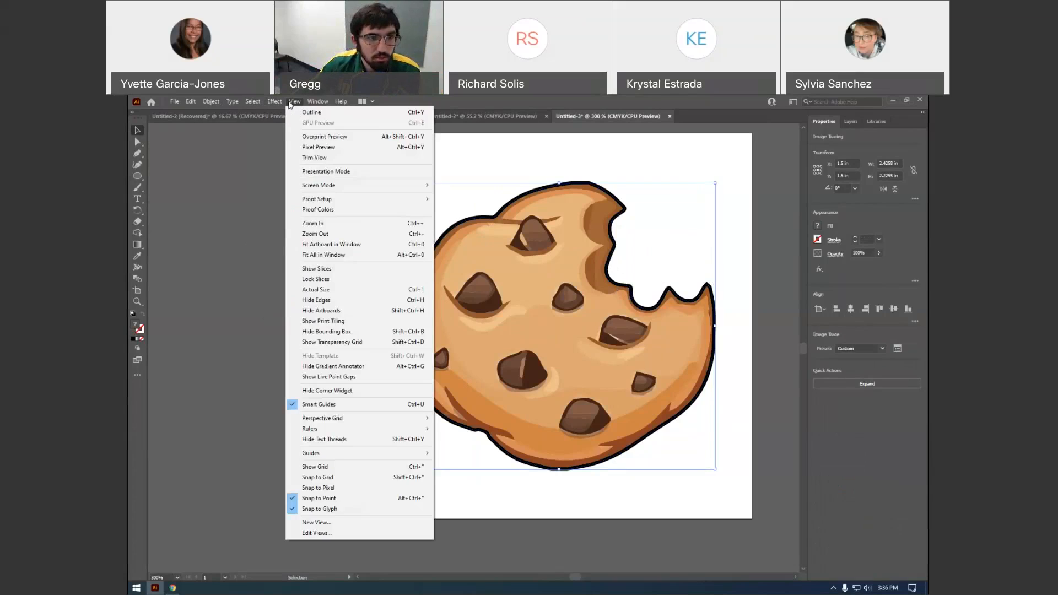
pyautogui.moveTo(222, 103)
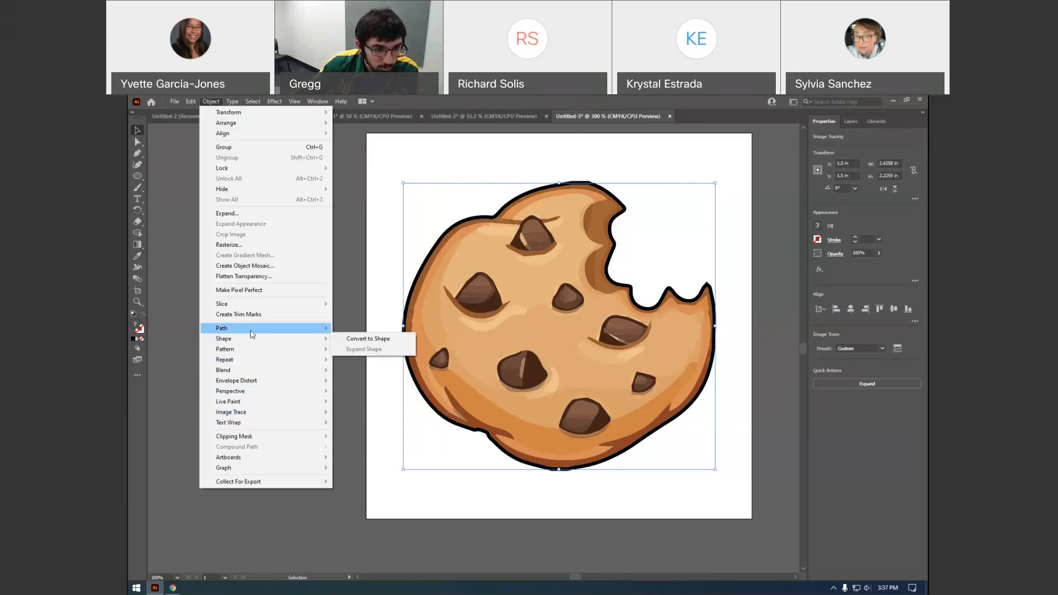
pyautogui.moveTo(252, 332)
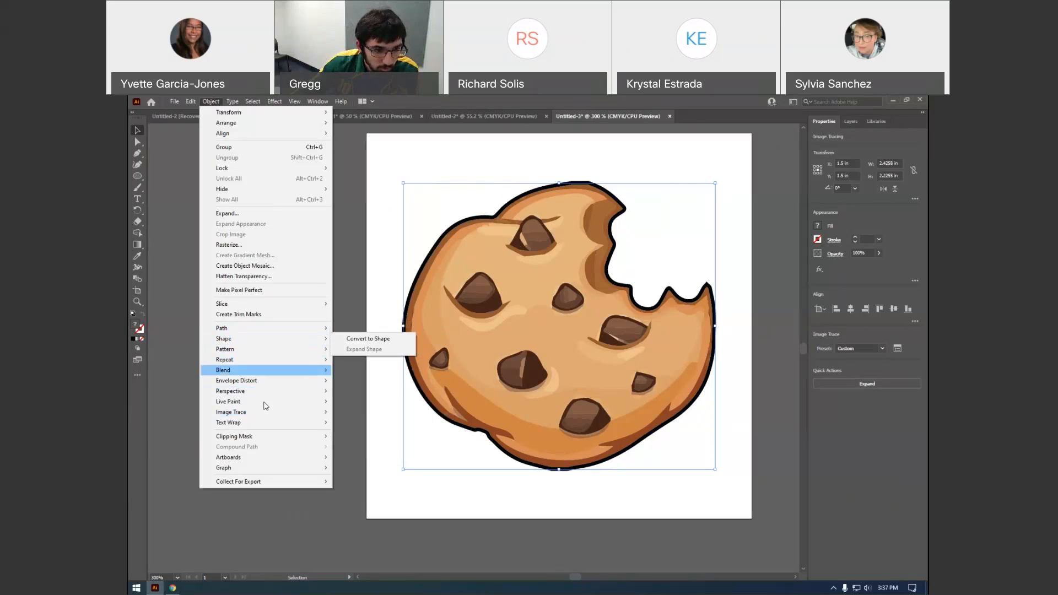
pyautogui.moveTo(272, 433)
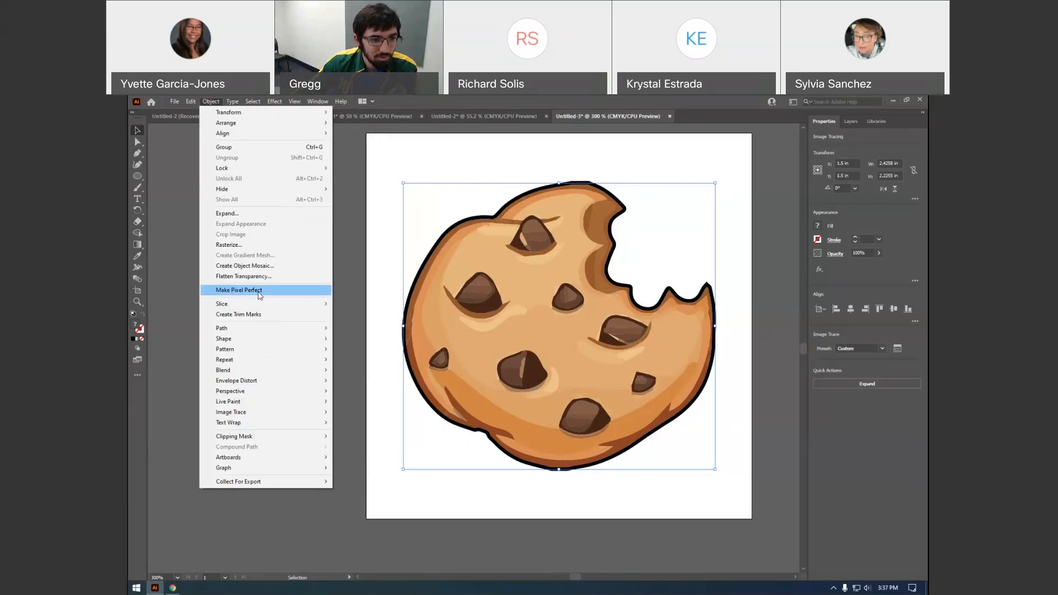
pyautogui.click(342, 274)
pyautogui.click(418, 400)
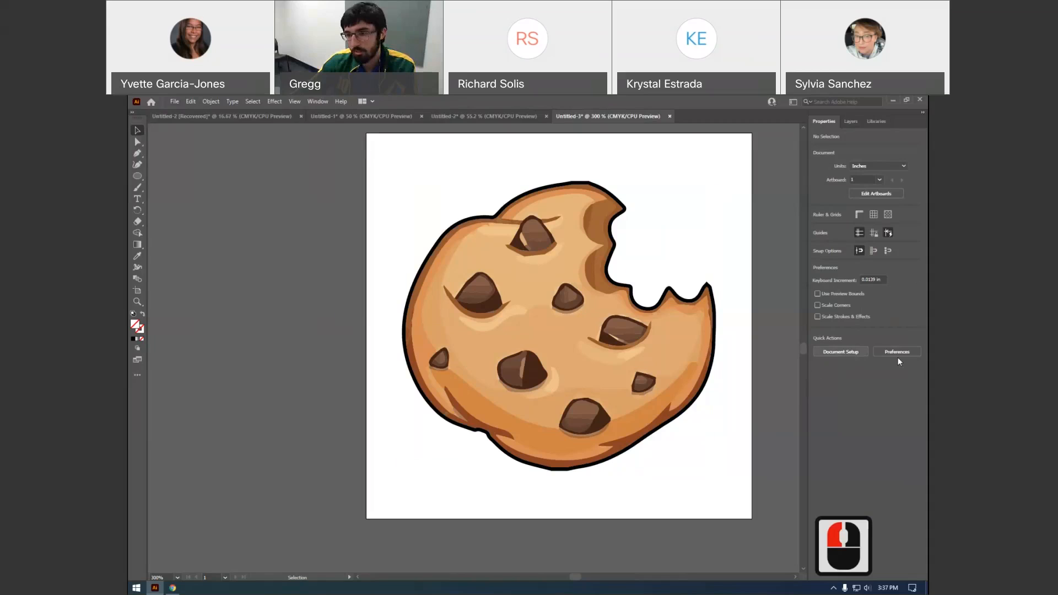
pyautogui.click(711, 296)
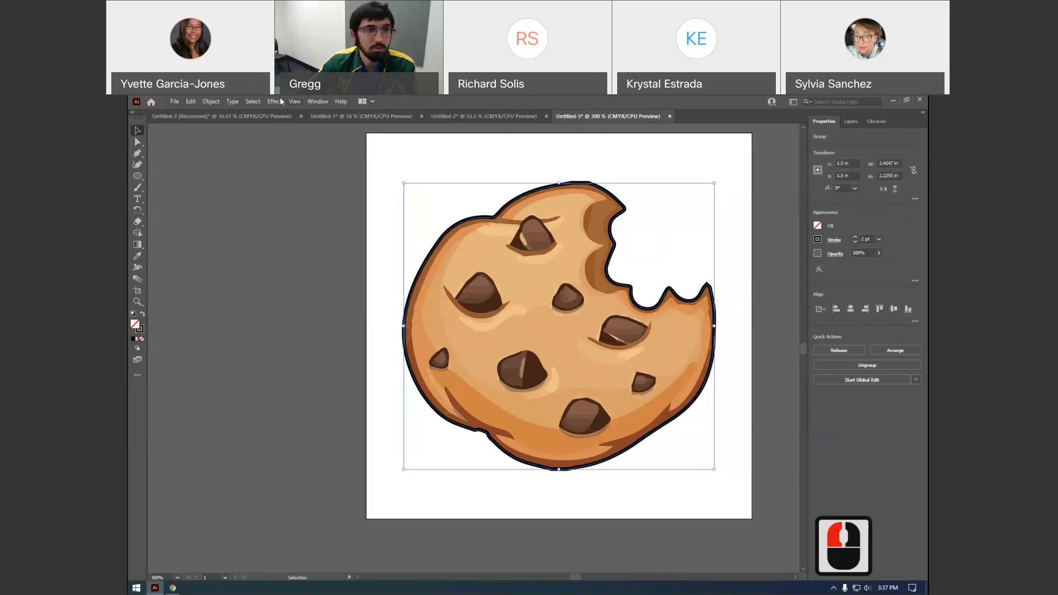
pyautogui.click(217, 98)
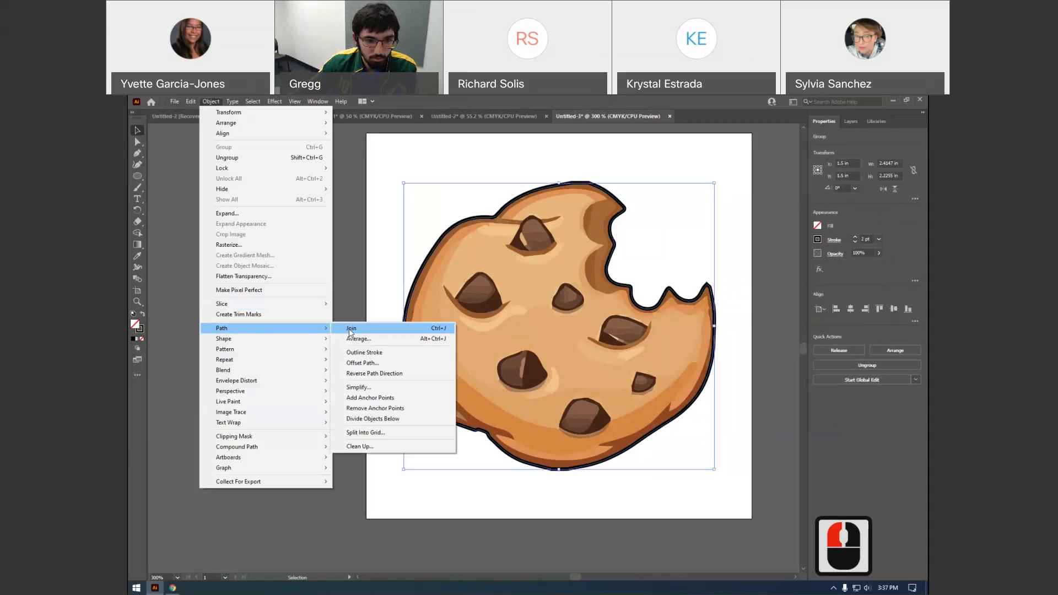
pyautogui.click(374, 290)
pyautogui.click(709, 319)
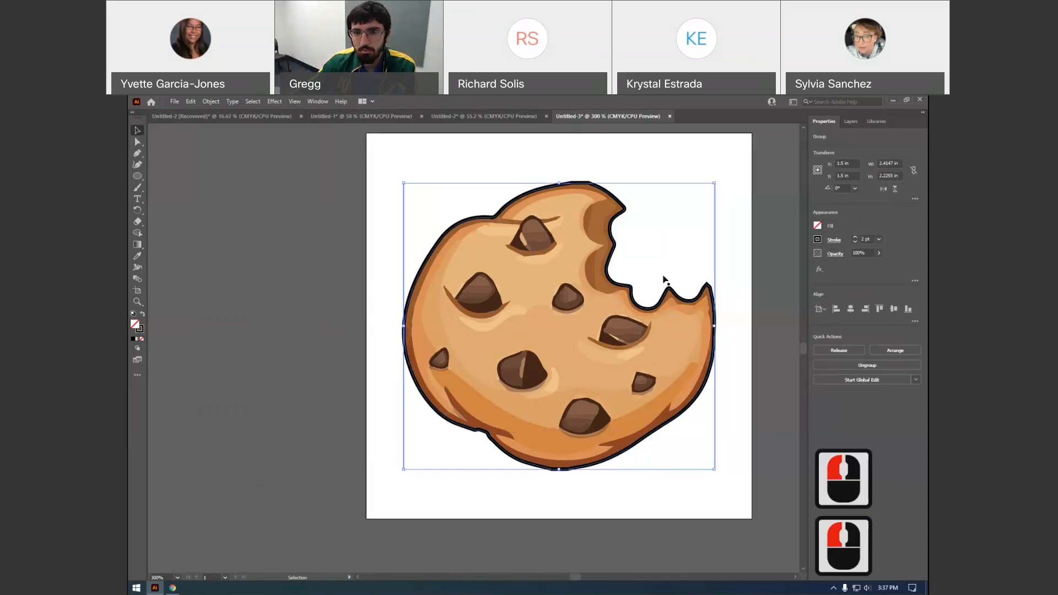
# Start an Offset Path on the cookie outline and move its dialog clear of the cookie
pyautogui.moveTo(631, 295); pyautogui.dragTo(623, 305)
pyautogui.click(204, 101)
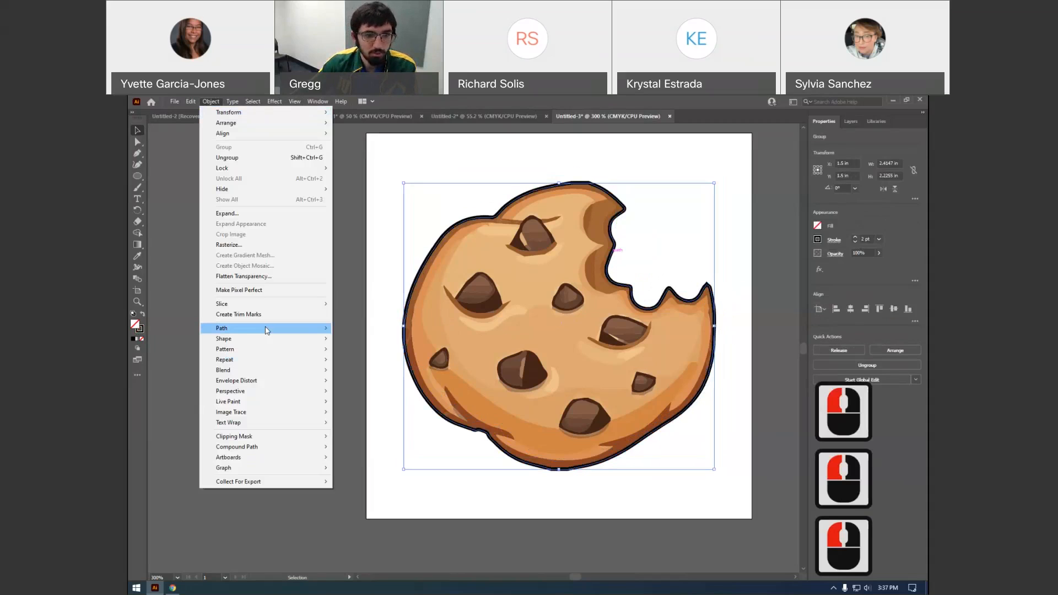
pyautogui.moveTo(267, 330)
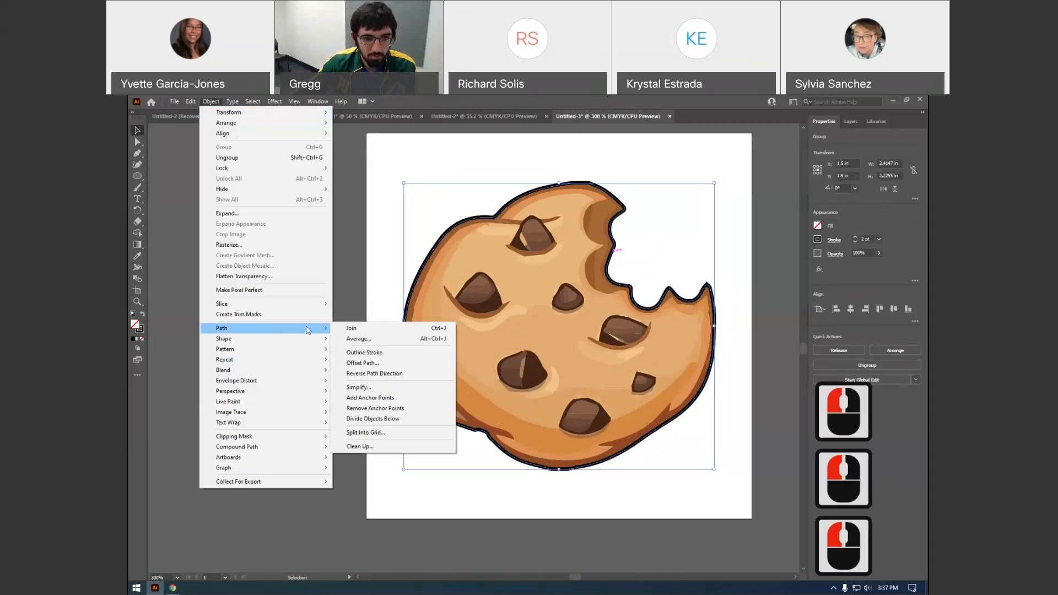
pyautogui.click(361, 364)
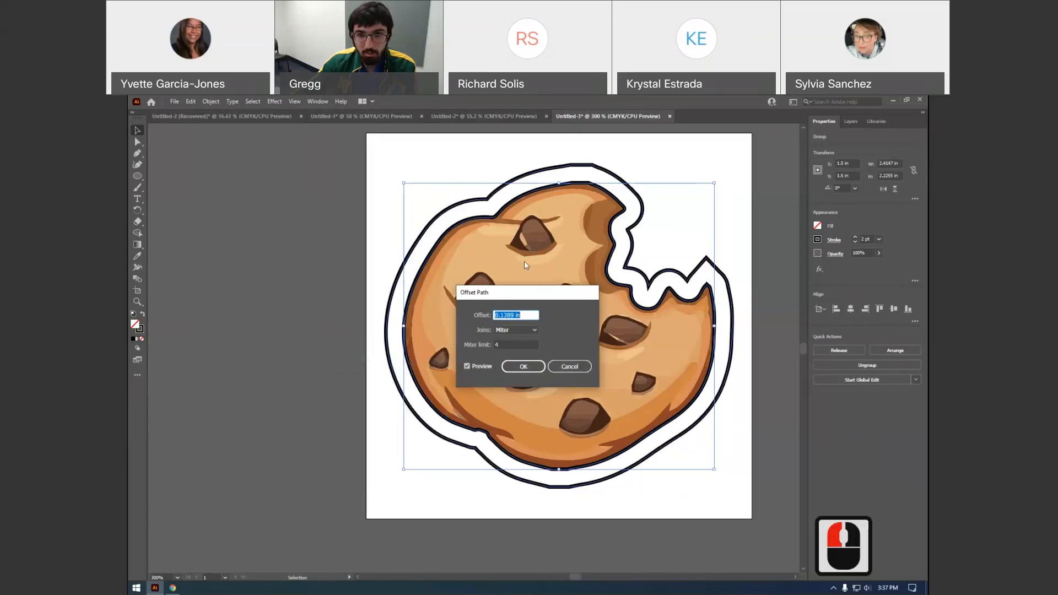
pyautogui.moveTo(550, 297); pyautogui.dragTo(352, 209)
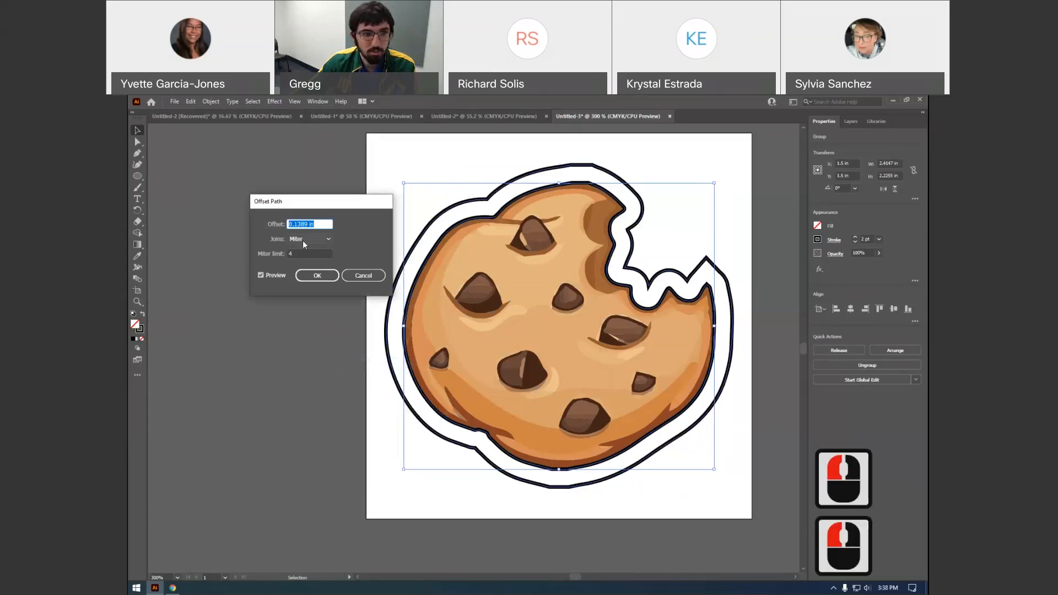
# Preview a 0.1 in offset around the cookie outline, and cancel it
pyautogui.click(321, 224)
pyautogui.press('BackSpace')
pyautogui.press('BackSpace')
pyautogui.press('BackSpace')
pyautogui.press('BackSpace')
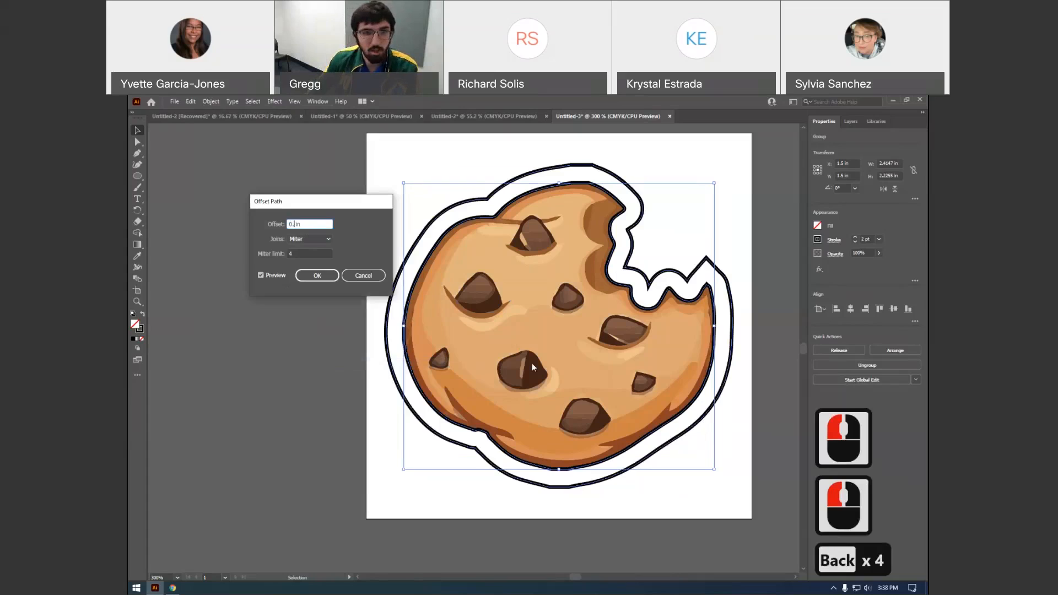
pyautogui.write('1')
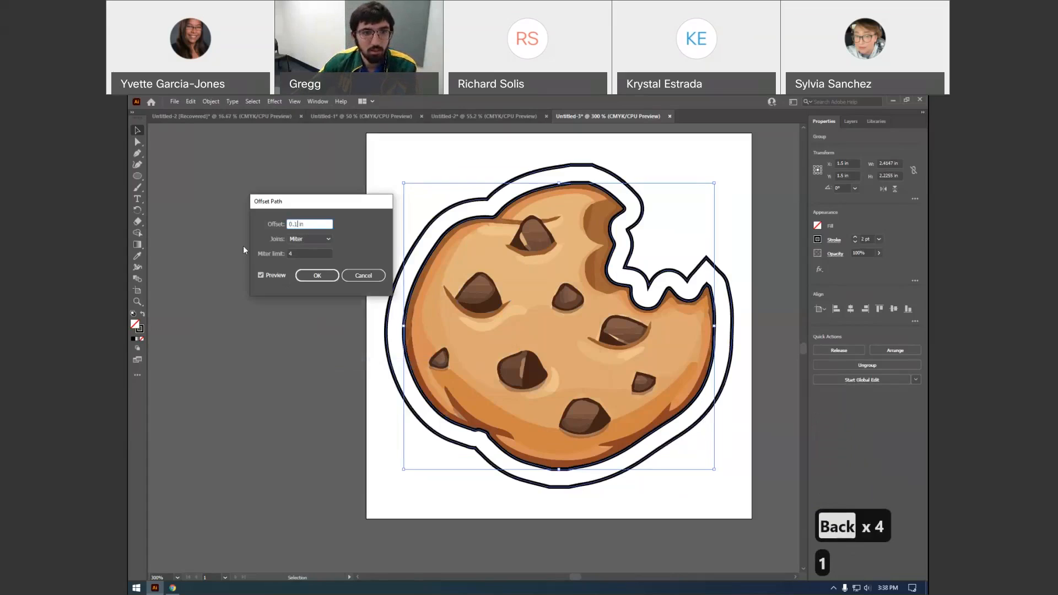
pyautogui.click(325, 223)
pyautogui.click(325, 223)
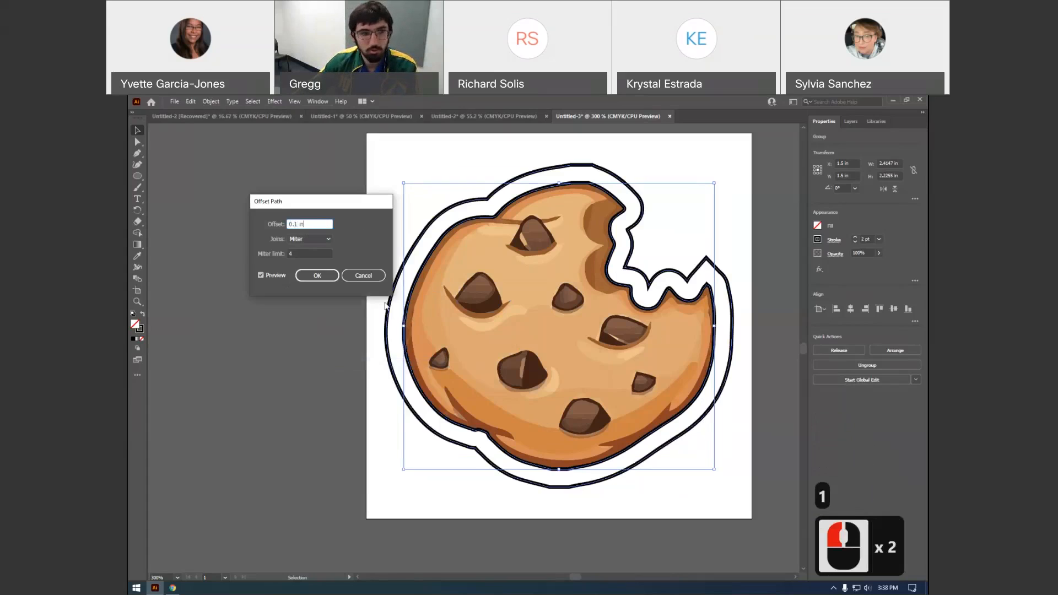
pyautogui.click(302, 253)
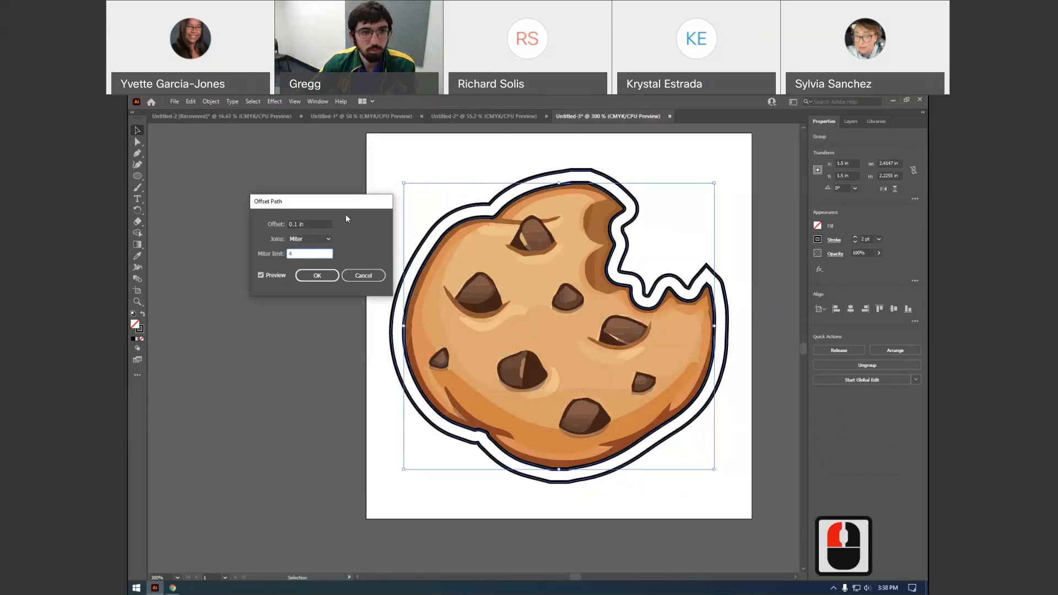
pyautogui.click(363, 276)
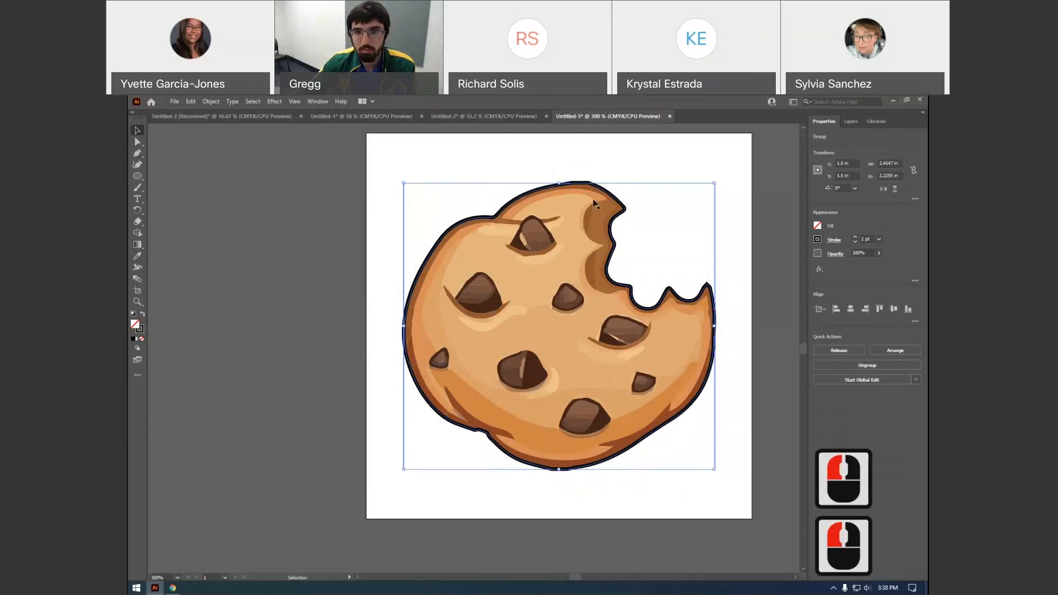
# Offset the cookie outline's path outward by 0.05 in with Miter joins
pyautogui.moveTo(704, 299)
pyautogui.mouseDown()
pyautogui.moveTo(607, 264)
pyautogui.moveTo(705, 299)
pyautogui.mouseUp()
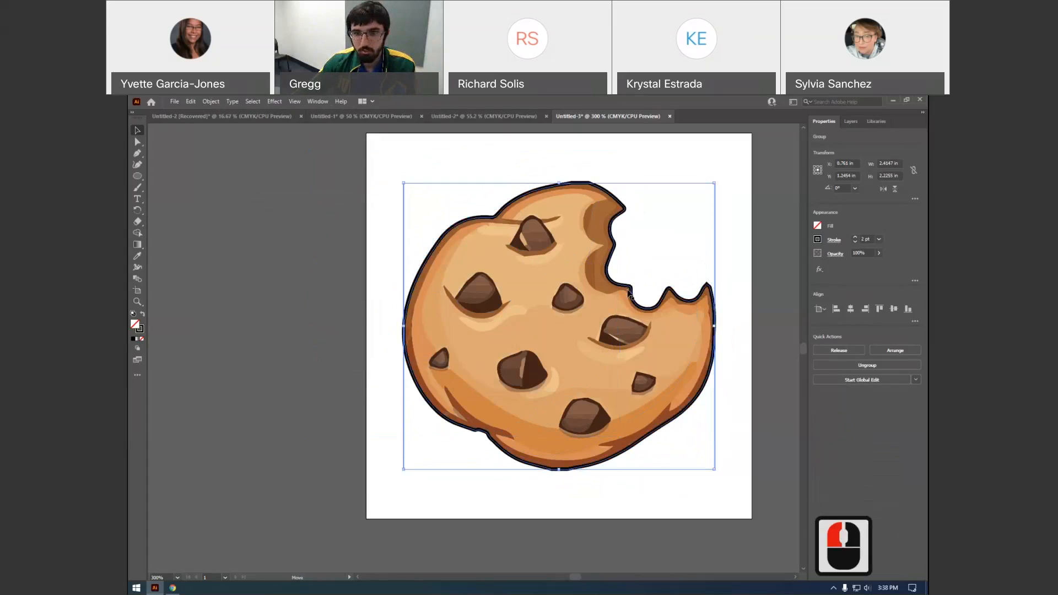
pyautogui.click(210, 99)
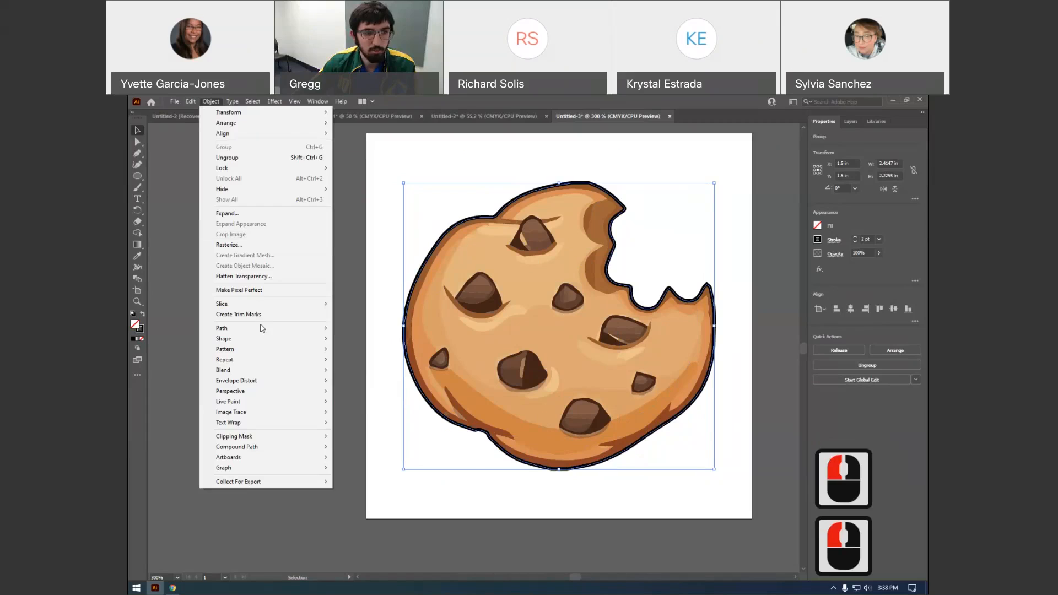
pyautogui.moveTo(262, 328)
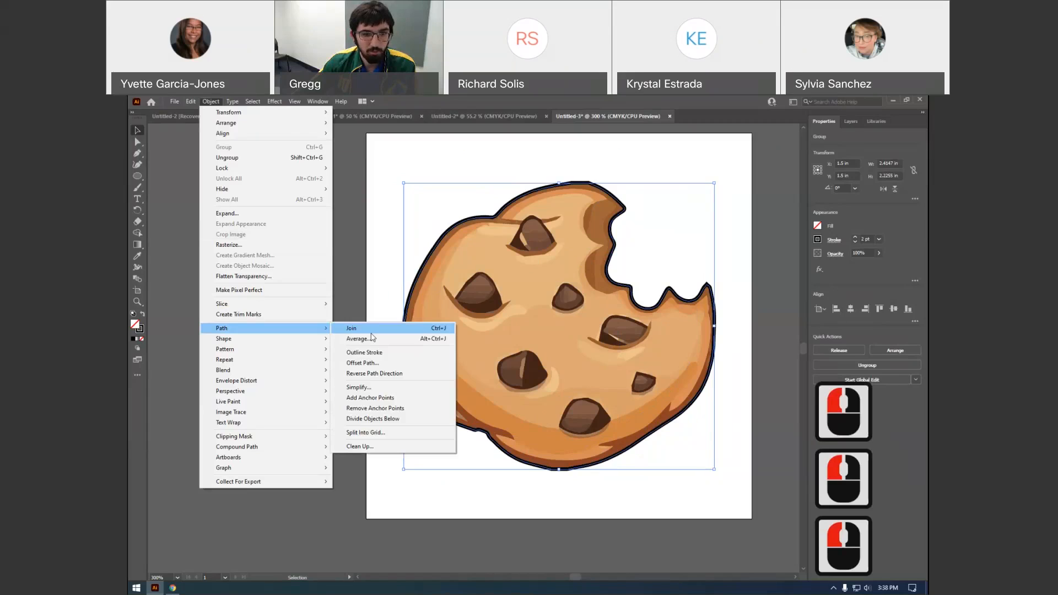
pyautogui.click(385, 363)
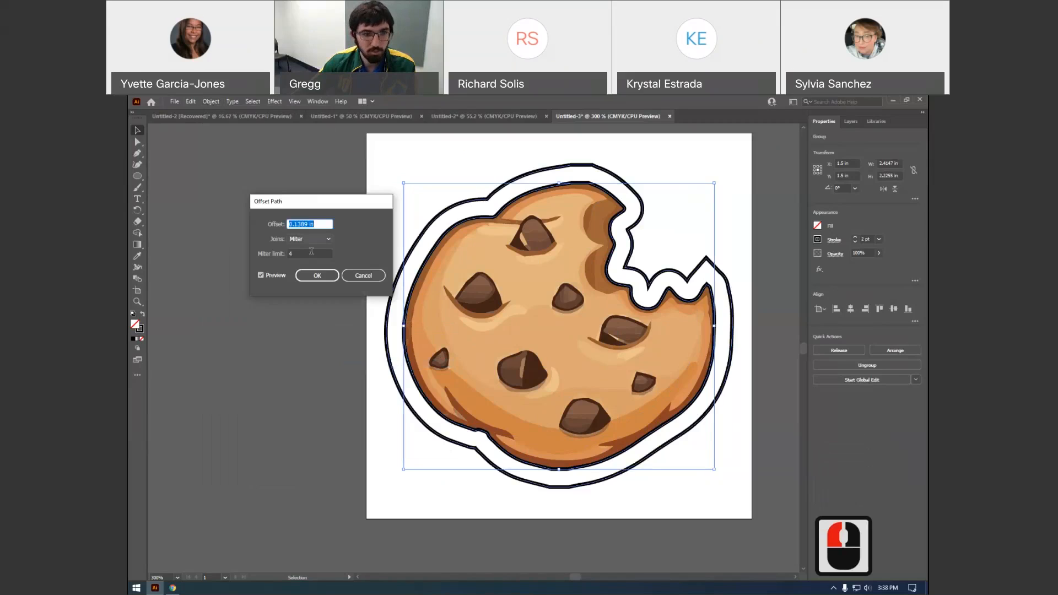
pyautogui.click(321, 224)
pyautogui.moveTo(304, 224); pyautogui.dragTo(295, 224)
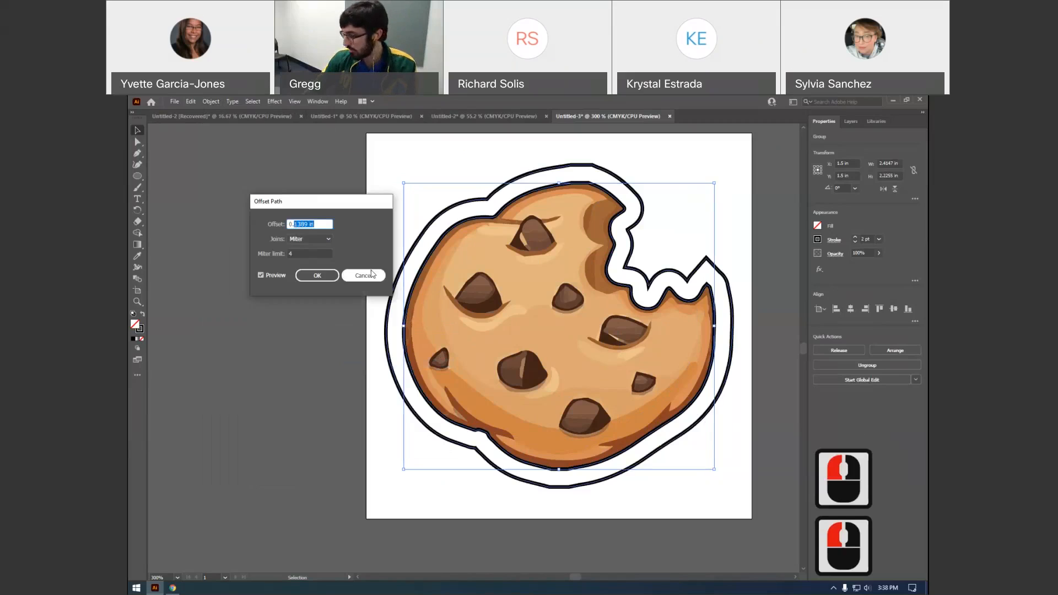
pyautogui.press('BackSpace')
pyautogui.write('05')
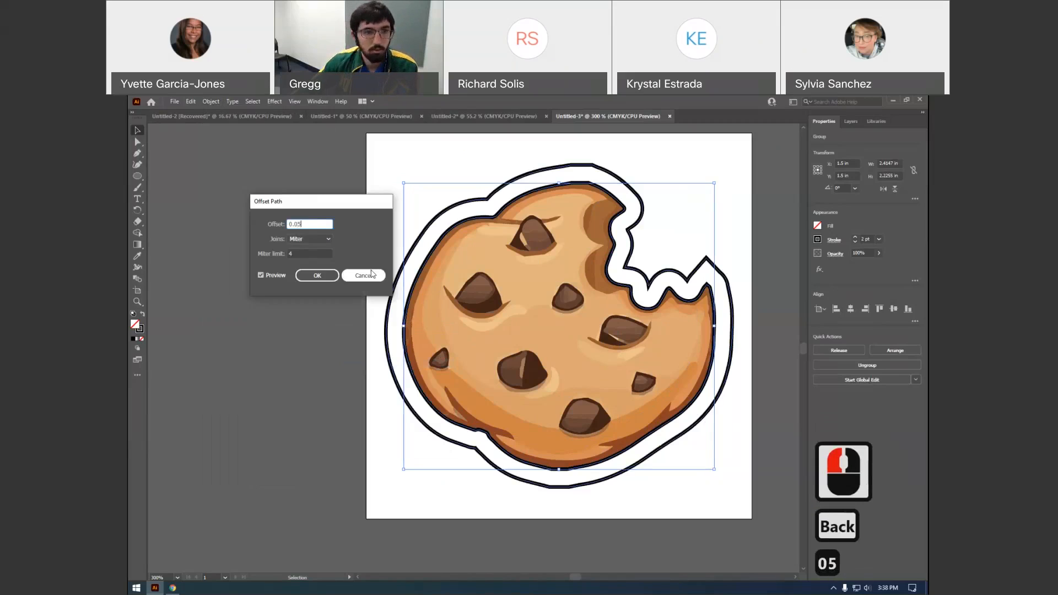
pyautogui.click(335, 241)
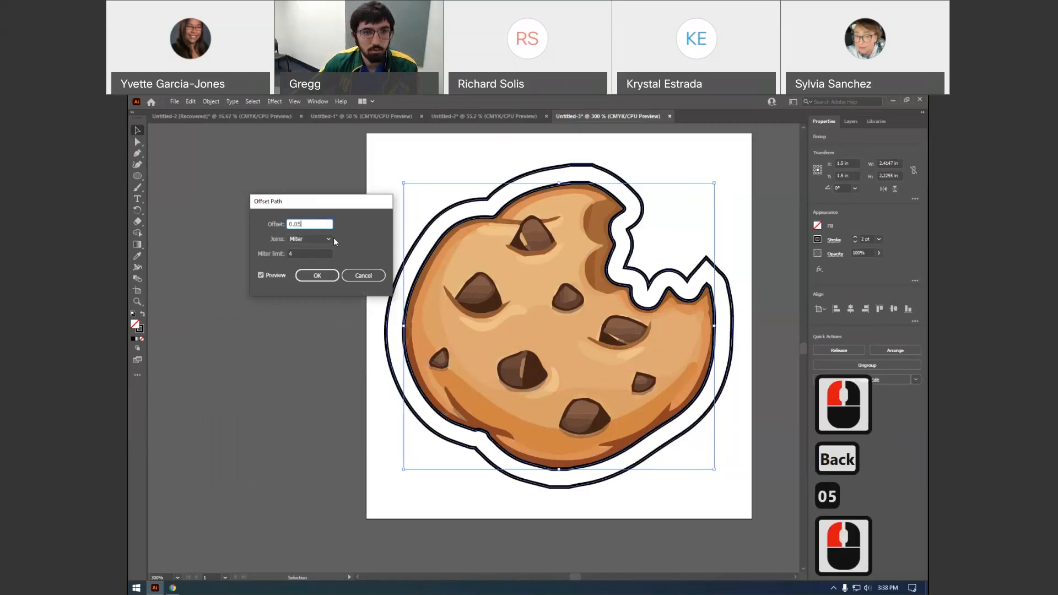
pyautogui.click(329, 238)
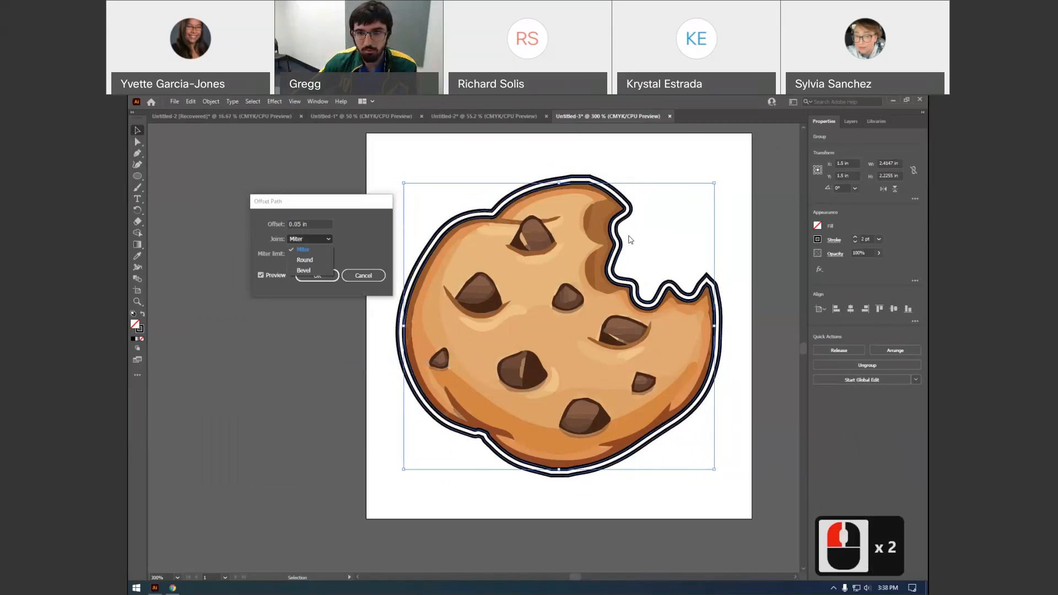
pyautogui.click(359, 261)
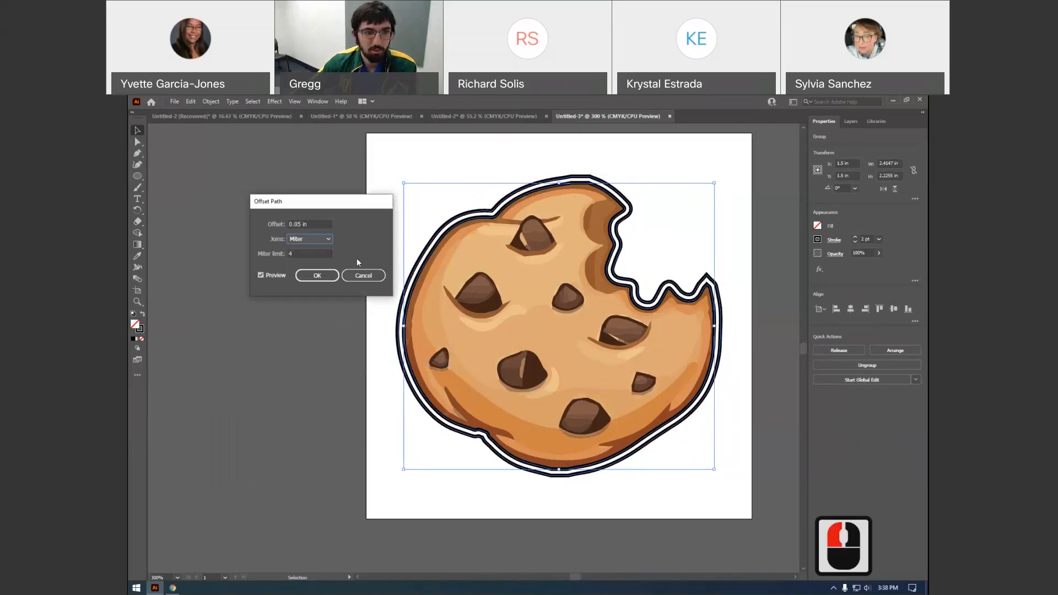
pyautogui.click(317, 275)
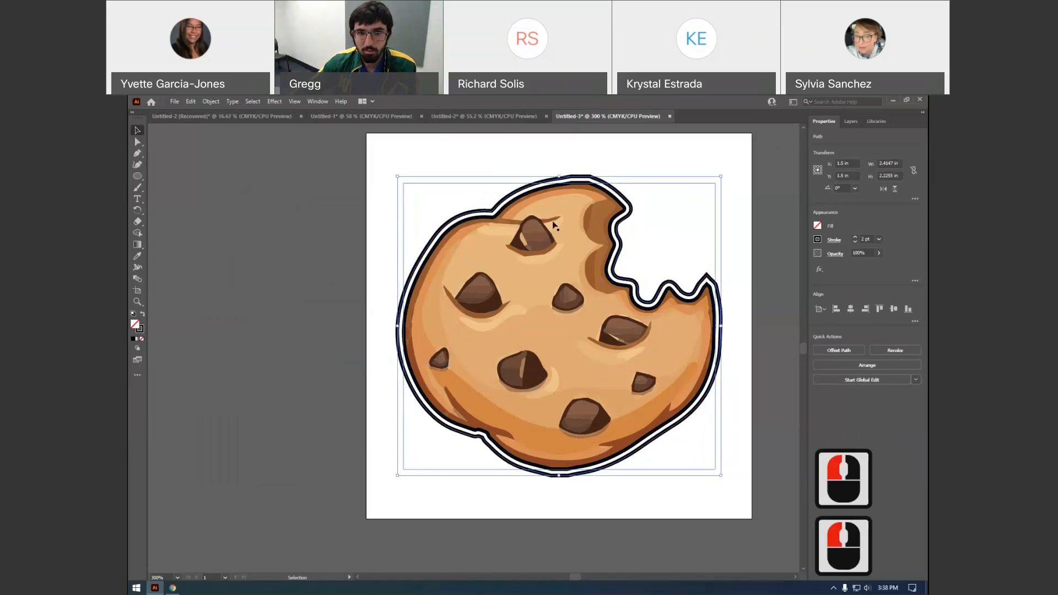
# Try moving the grouped outlines off the cookie, and undo the move
pyautogui.click(516, 203)
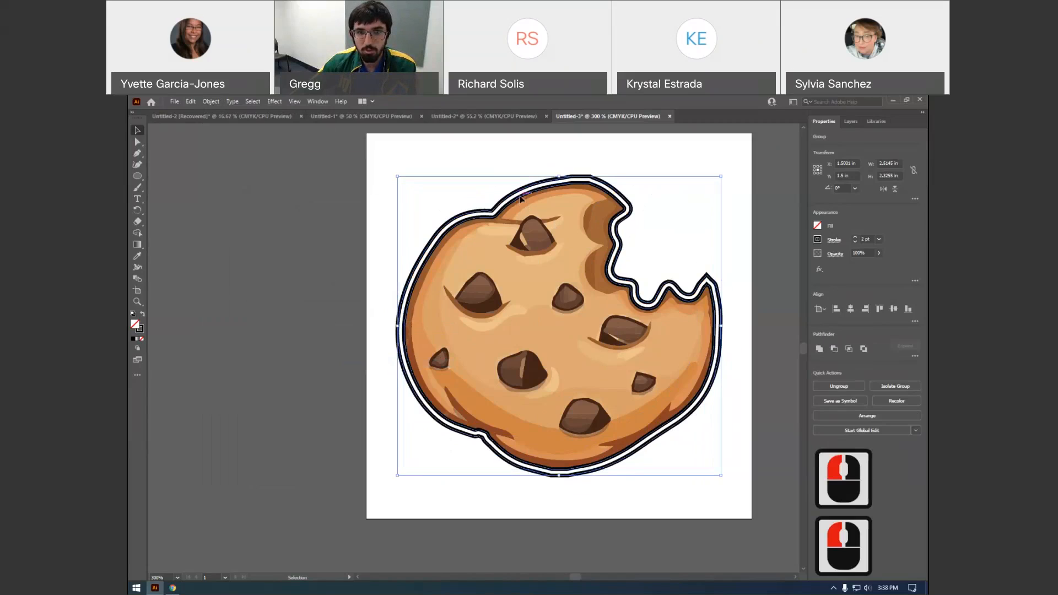
pyautogui.moveTo(523, 200); pyautogui.dragTo(556, 221)
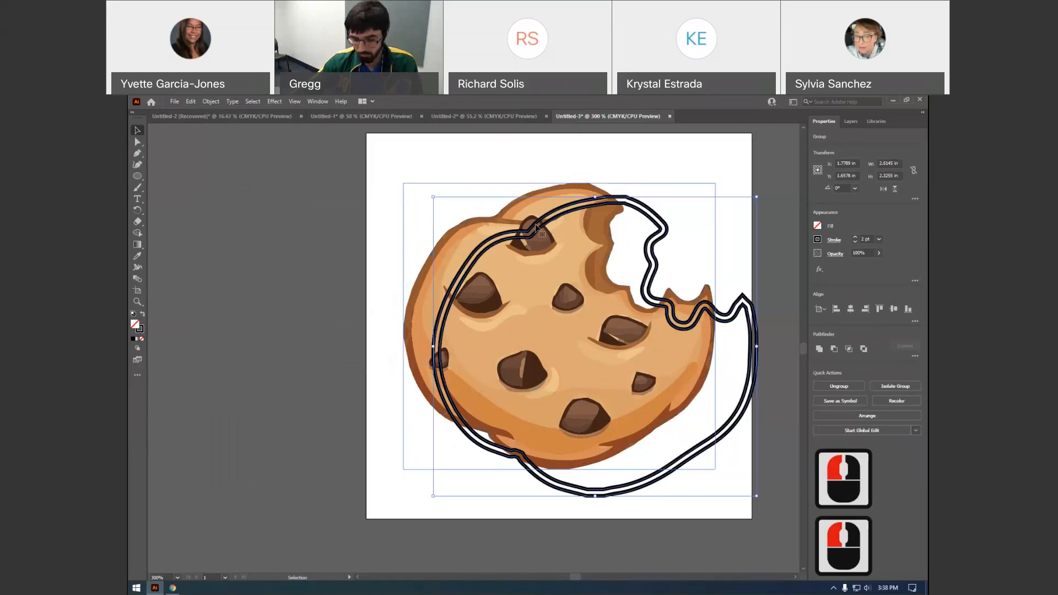
pyautogui.hotkey('ctrl', 'z')
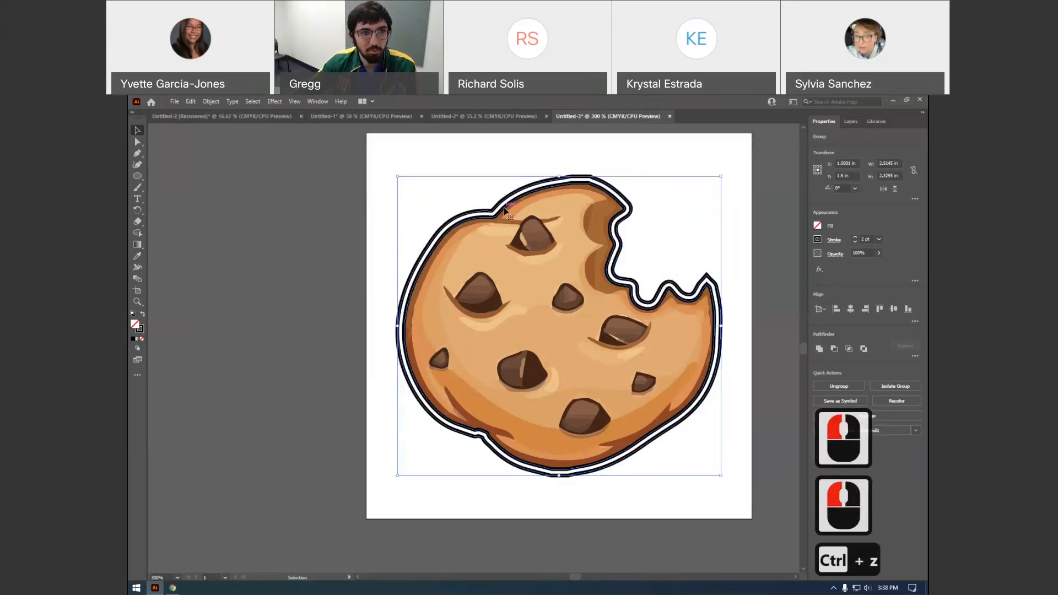
# Isolate the outline group and delete the original inner outline, keeping only the offset one
pyautogui.doubleClick(505, 210)
pyautogui.click(506, 210)
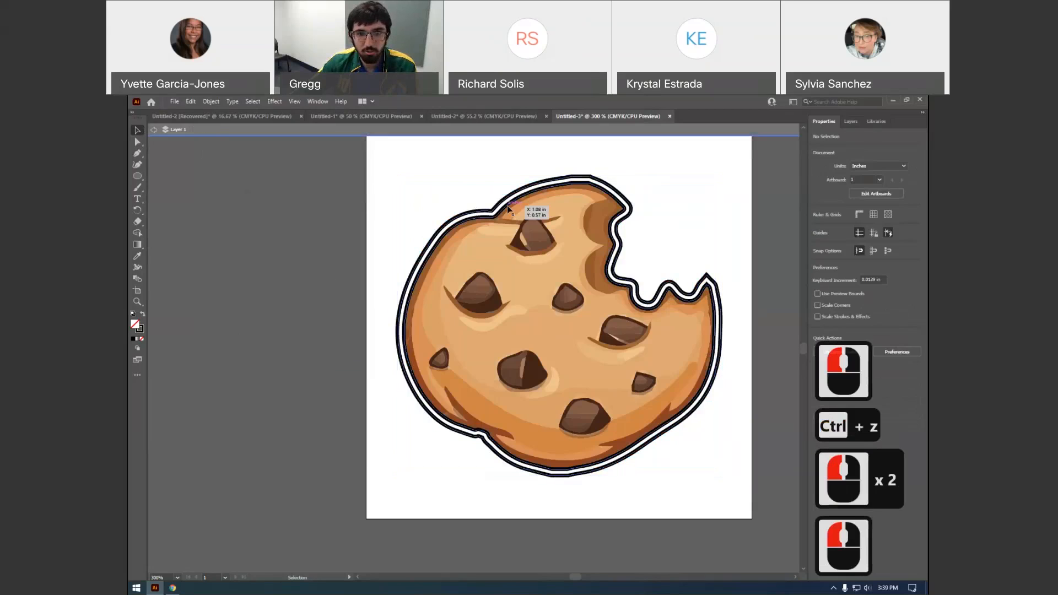
pyautogui.doubleClick(508, 208)
pyautogui.moveTo(508, 208); pyautogui.dragTo(501, 216)
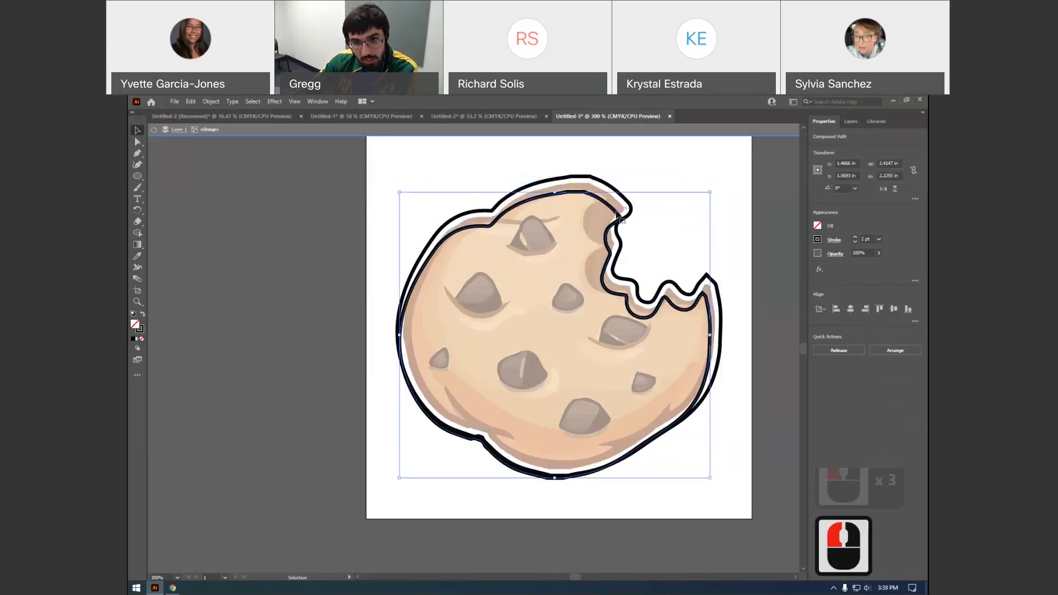
pyautogui.press('Delete')
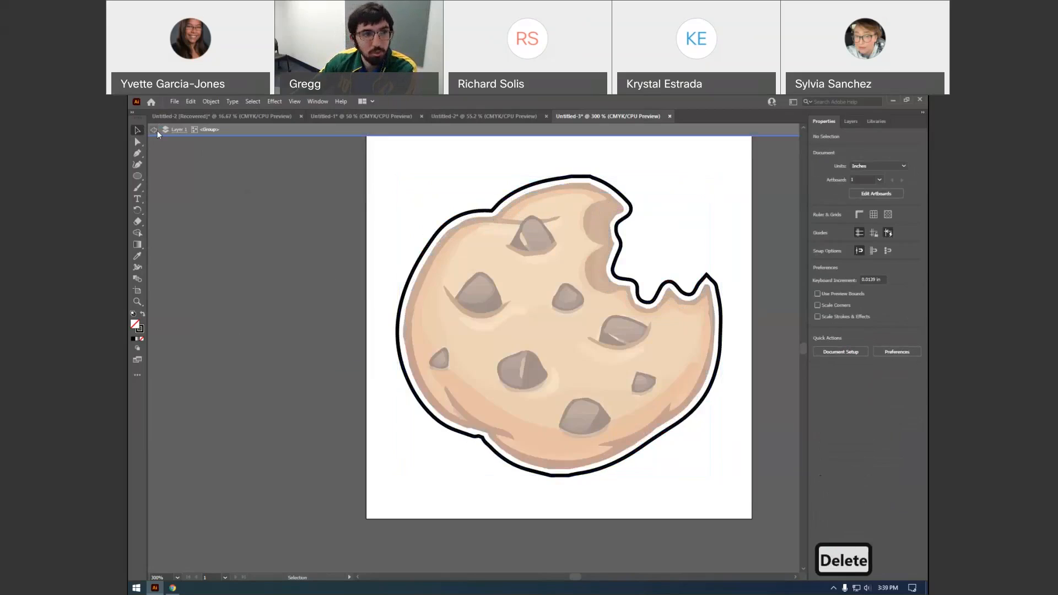
pyautogui.click(157, 130)
# Give the offset outline a magenta stroke (C=0 M=95 Y=20 K=0) and leave isolation mode with nothing selected
pyautogui.click(617, 180)
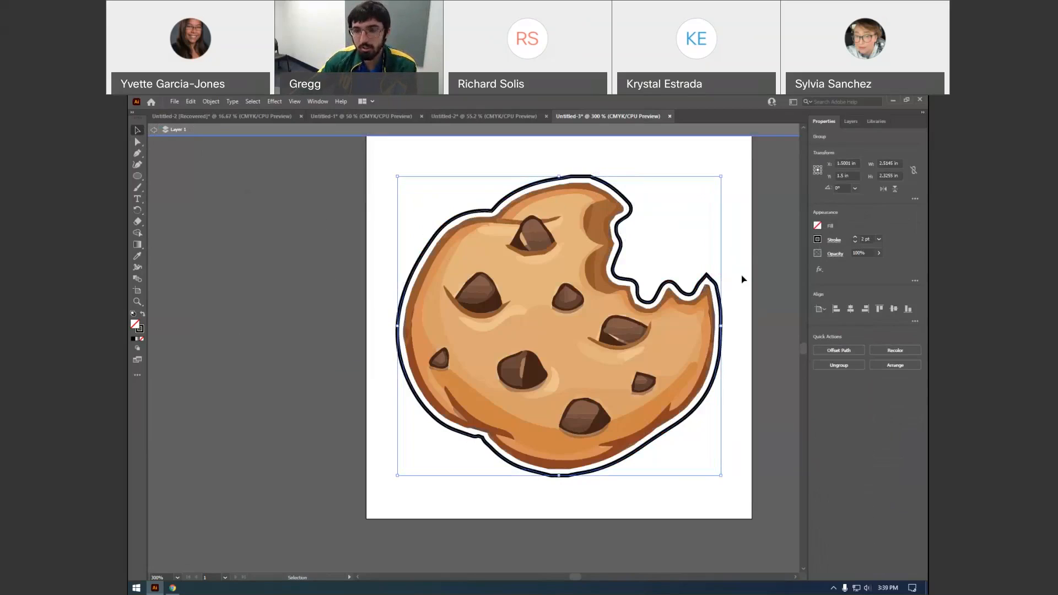
pyautogui.click(817, 240)
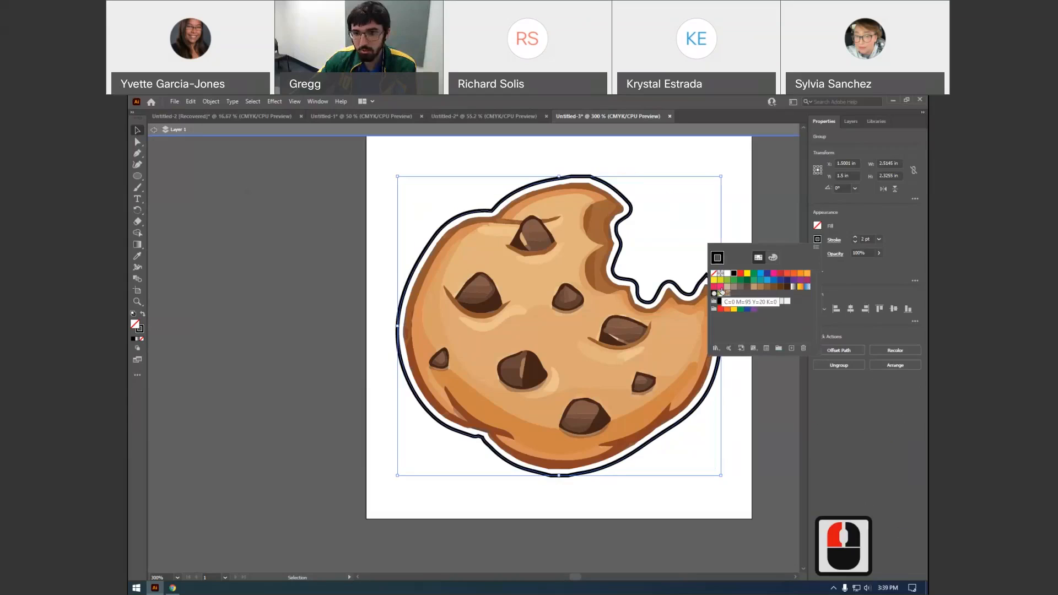
pyautogui.click(722, 292)
pyautogui.click(472, 167)
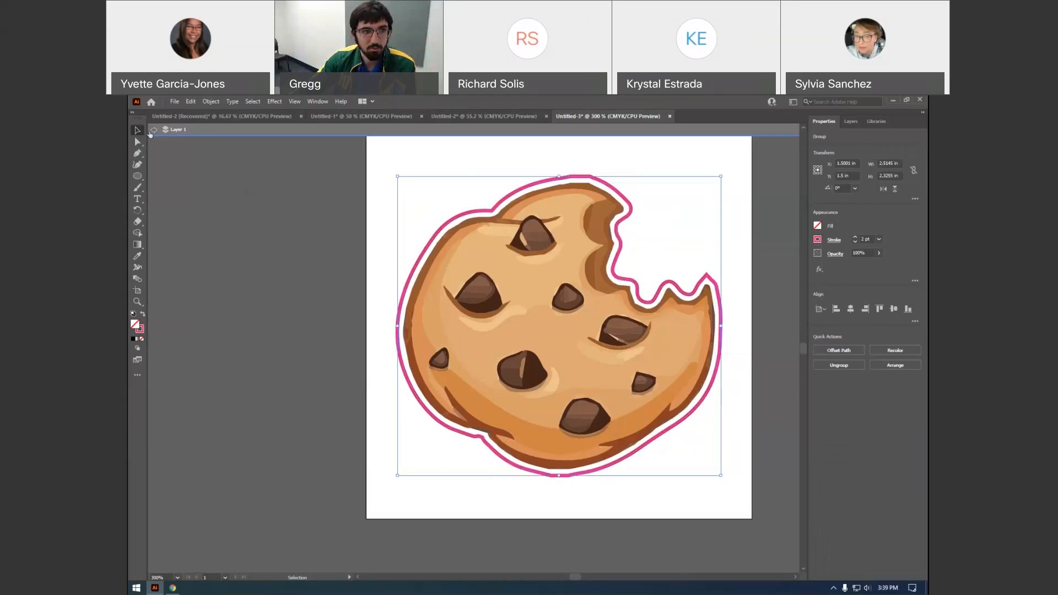
pyautogui.click(151, 131)
pyautogui.click(286, 228)
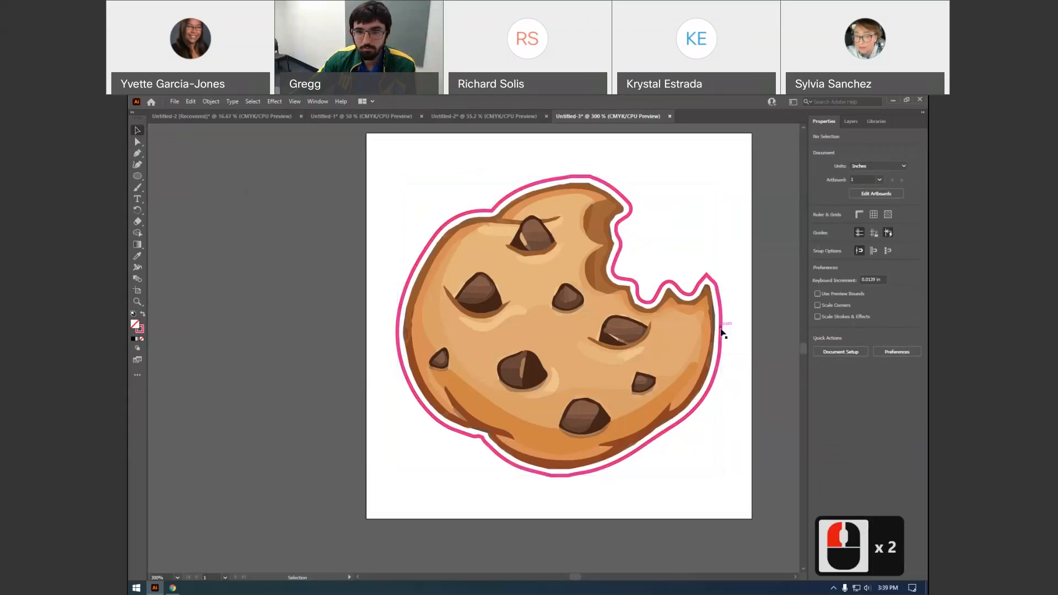
pyautogui.click(754, 345)
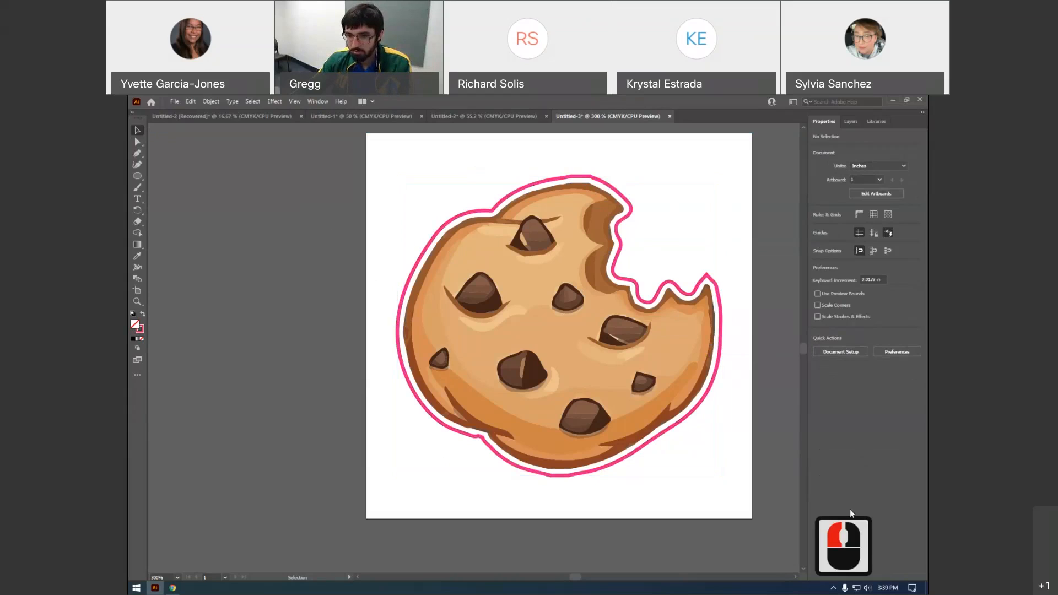
pyautogui.scroll(-1, 880, 535)
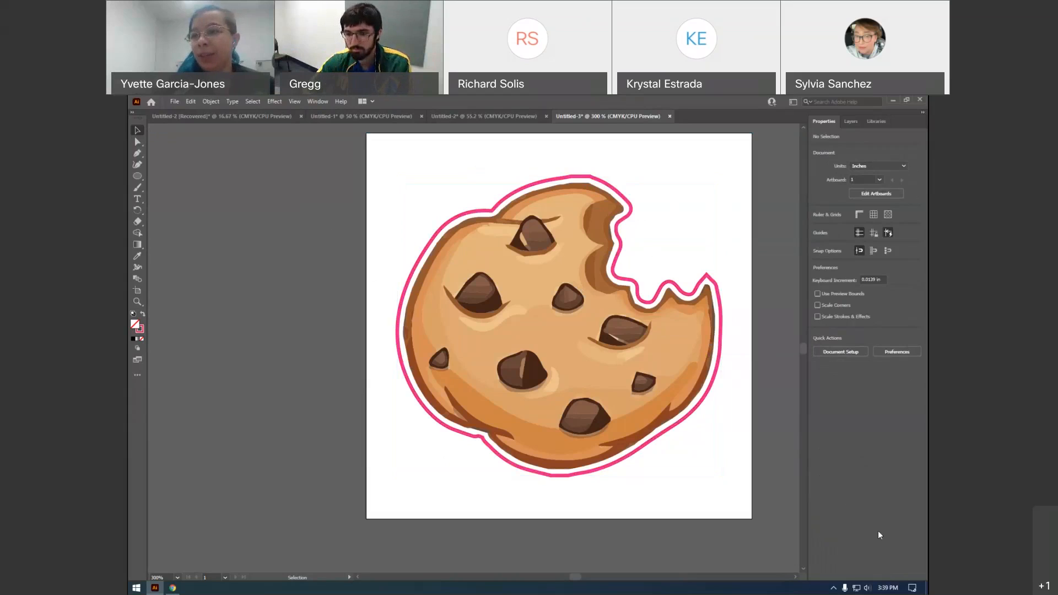
pyautogui.click(782, 535)
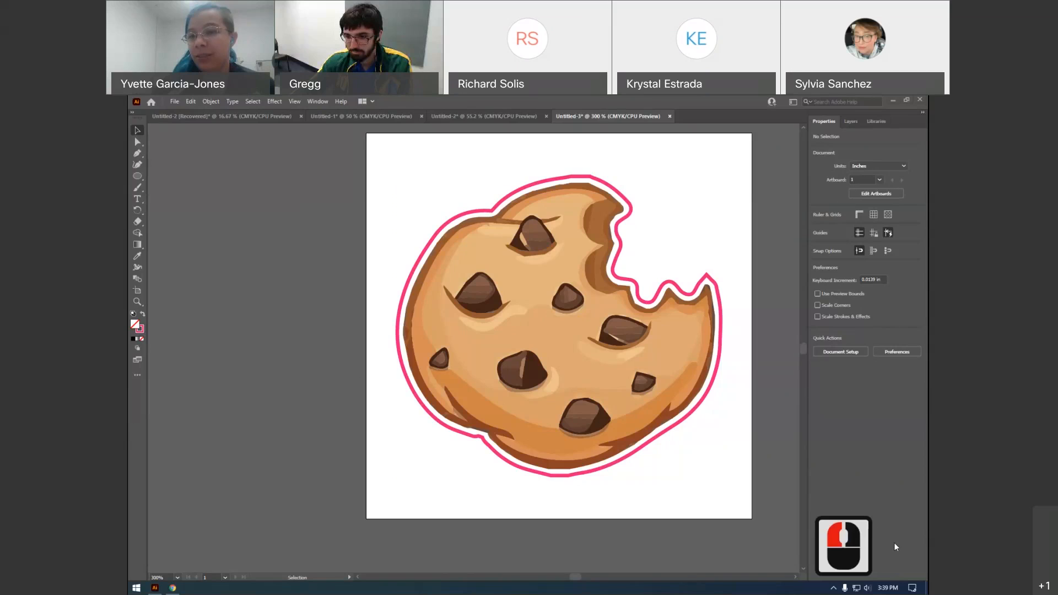
pyautogui.click(924, 537)
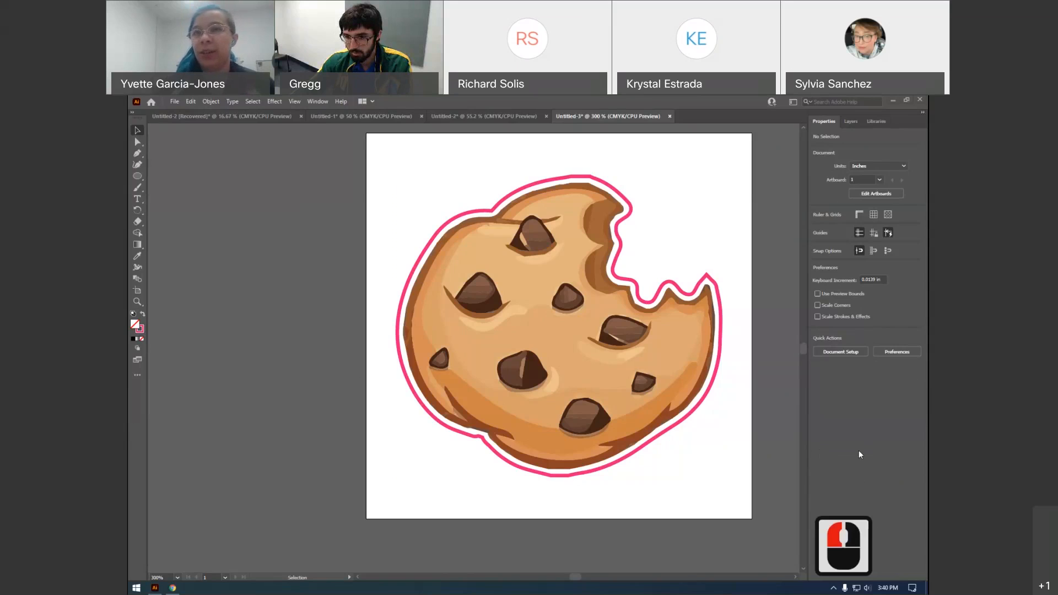
pyautogui.click(860, 454)
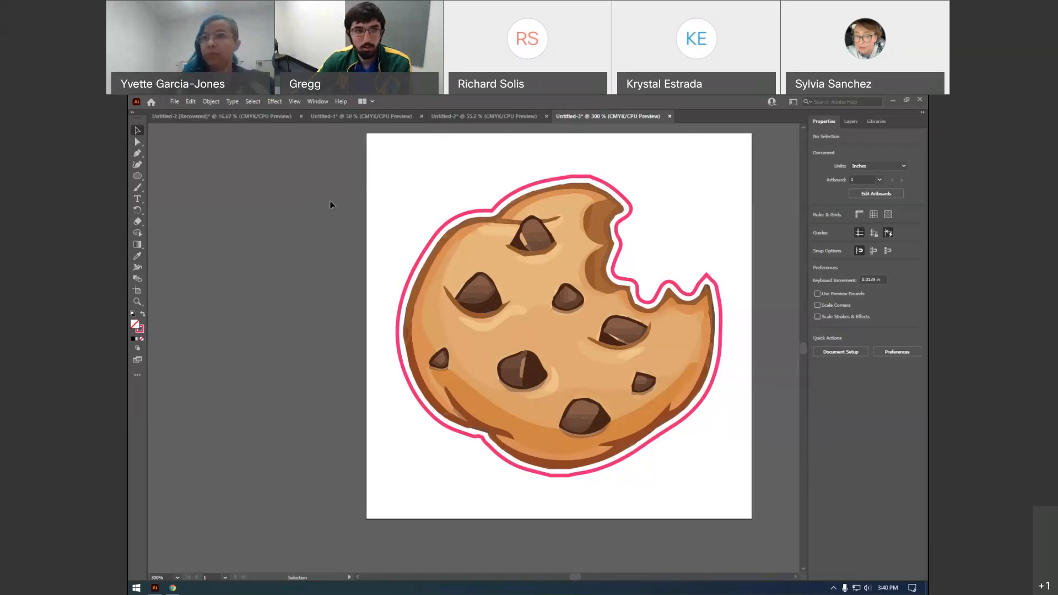
# Switch to the Untitled-2 document and examine the MOM'S COOKIES cutting board and the black-and-white cookie artwork beside it
pyautogui.click(284, 115)
pyautogui.scroll(3, 468, 350)
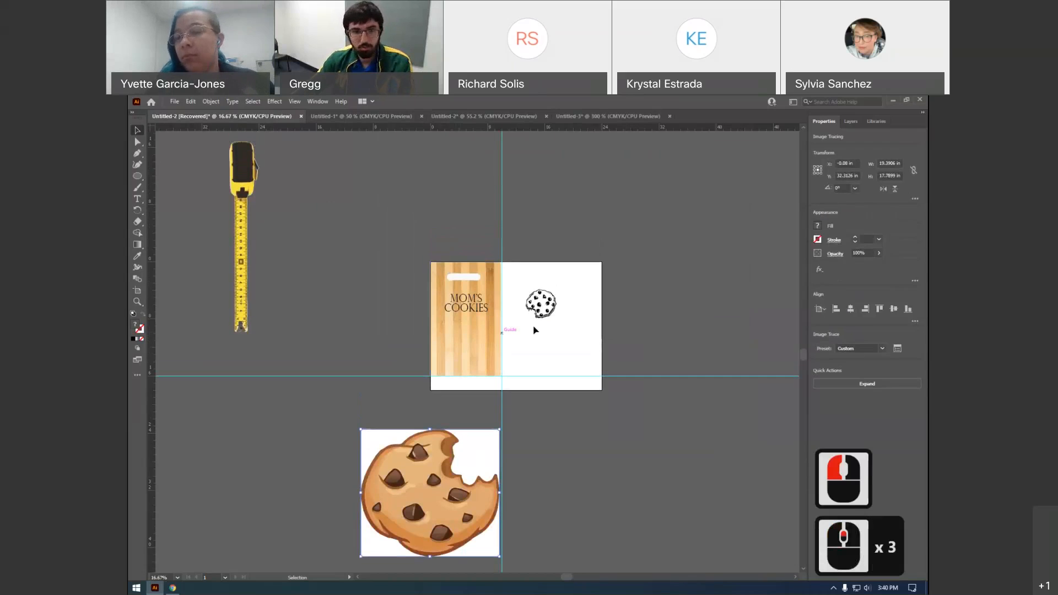
pyautogui.keyDown('alt'); pyautogui.scroll(2, 536, 328); pyautogui.keyUp('alt')
pyautogui.keyDown('alt'); pyautogui.scroll(1, 536, 329); pyautogui.keyUp('alt')
pyautogui.scroll(3, 409, 302)
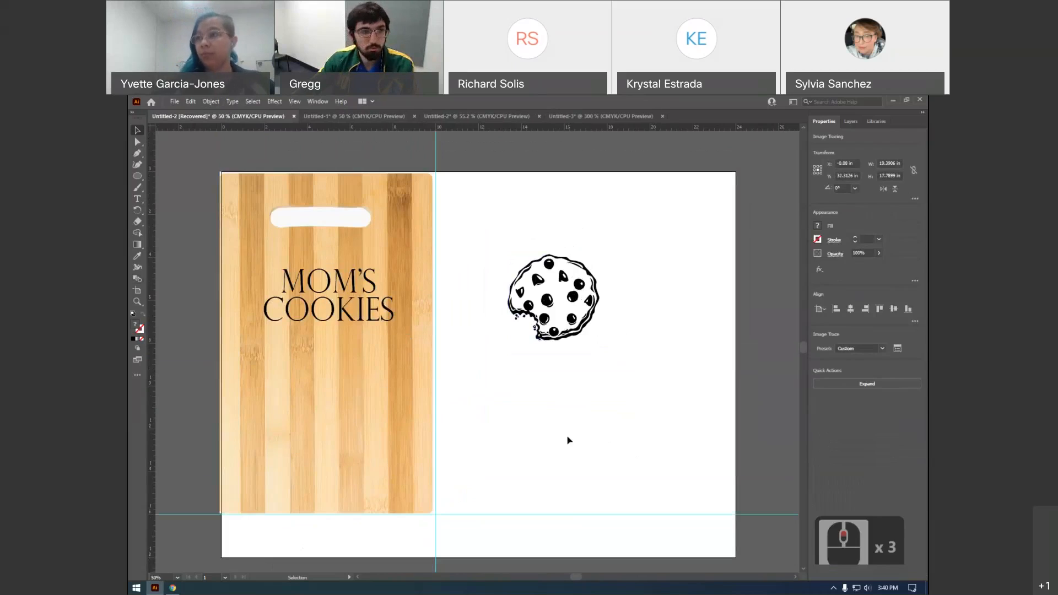
pyautogui.scroll(-1, 496, 430)
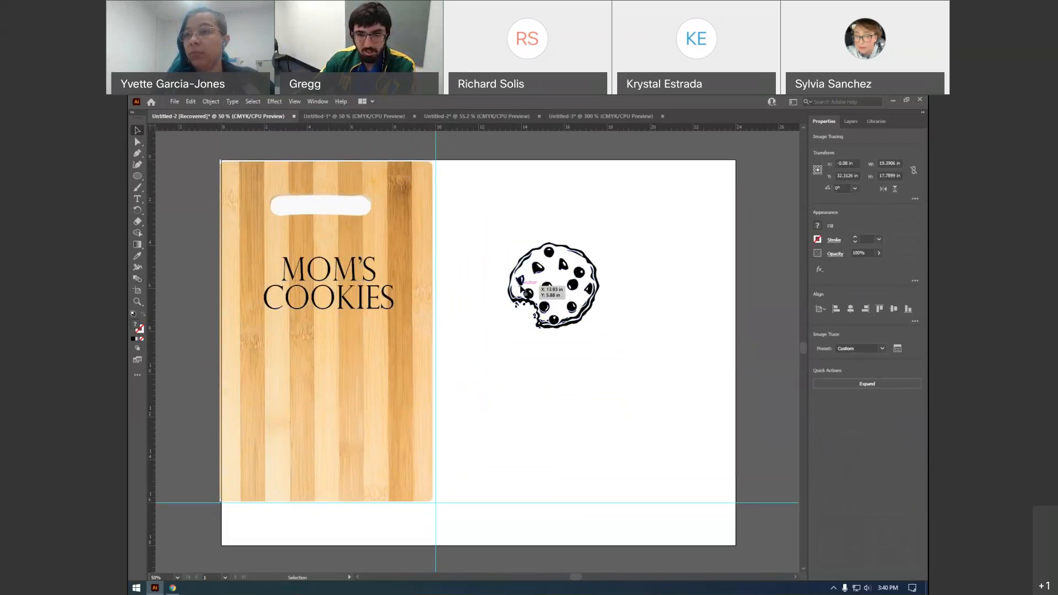
pyautogui.click(554, 276)
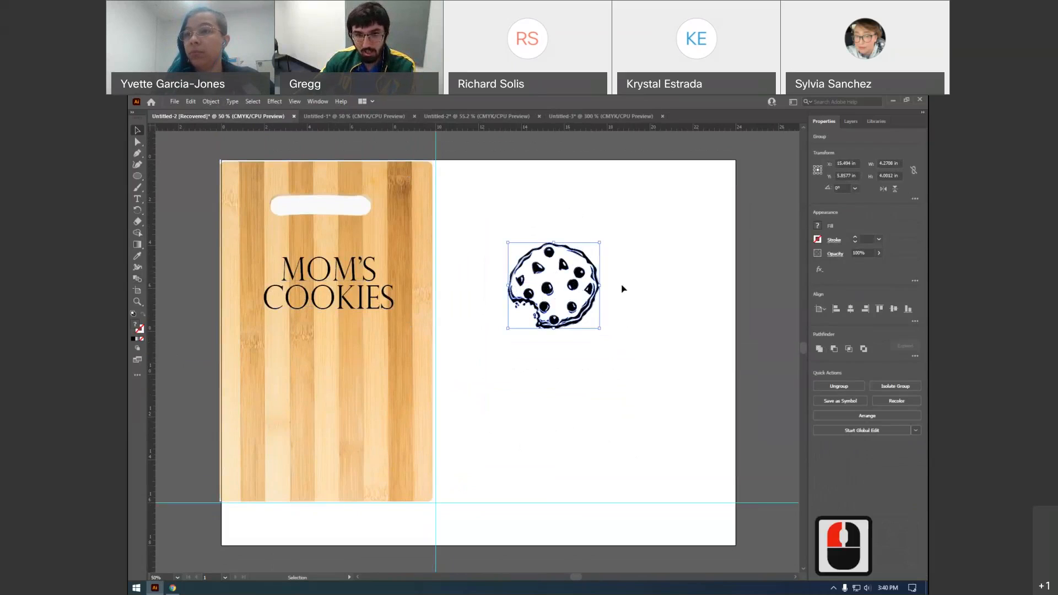
pyautogui.click(621, 372)
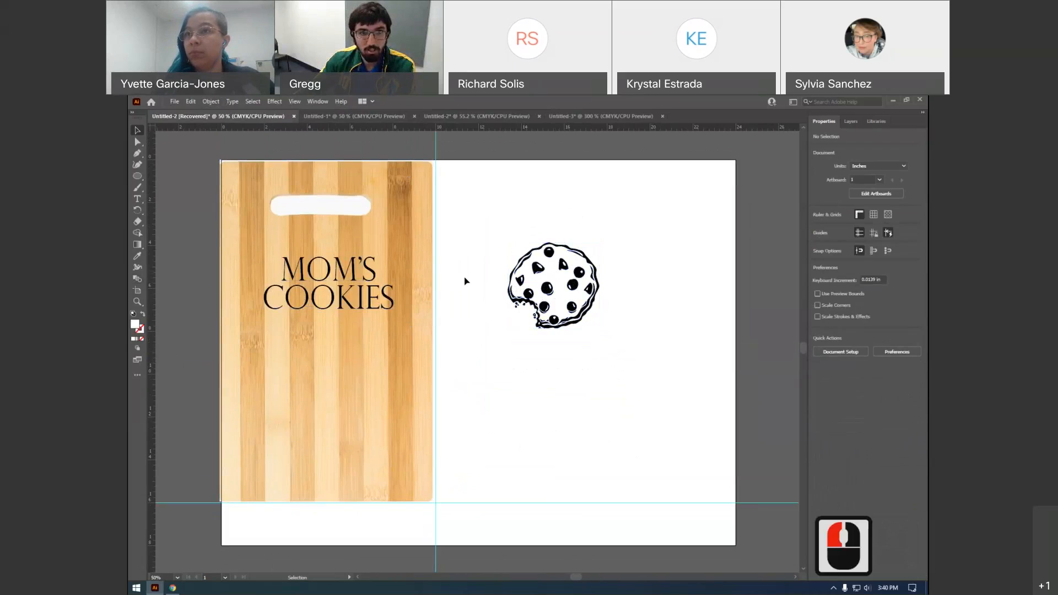
# View the laser machine and sample project photos in the Untitled-1 document, and return to the Untitled-3 cookie document
pyautogui.click(353, 116)
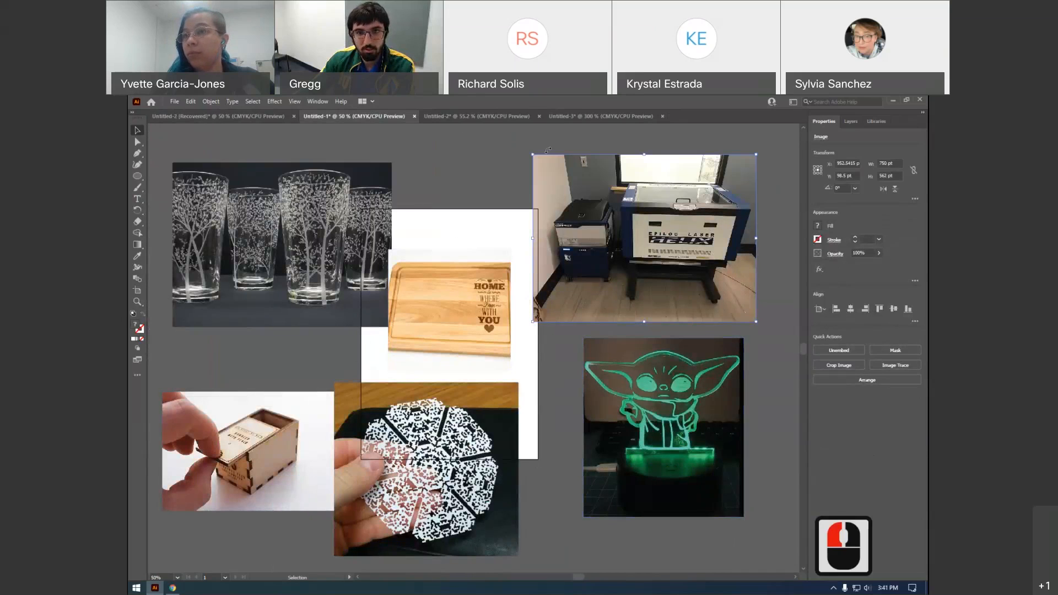
pyautogui.click(587, 116)
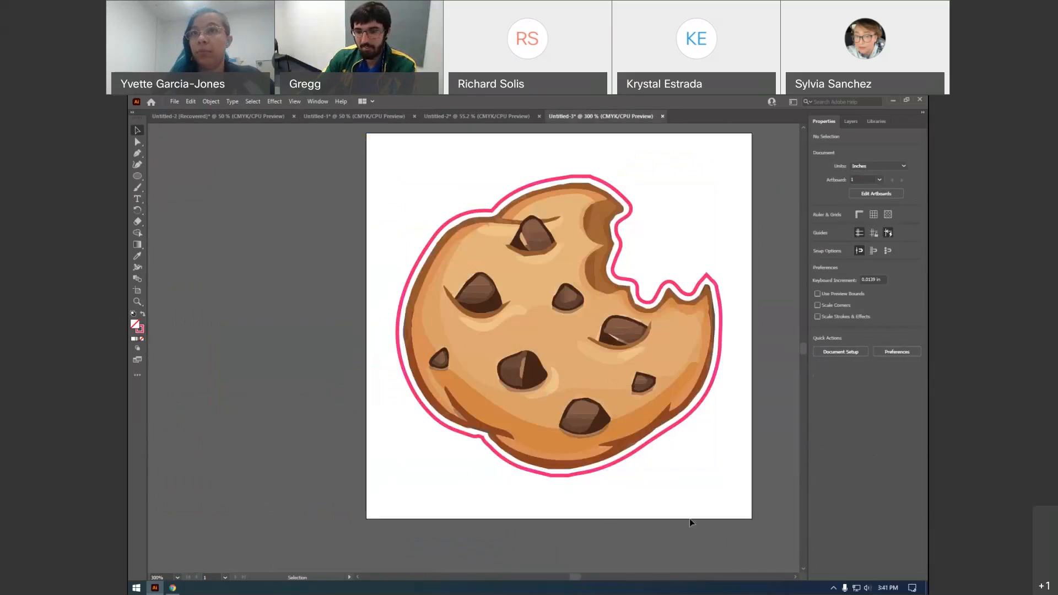
pyautogui.click(837, 457)
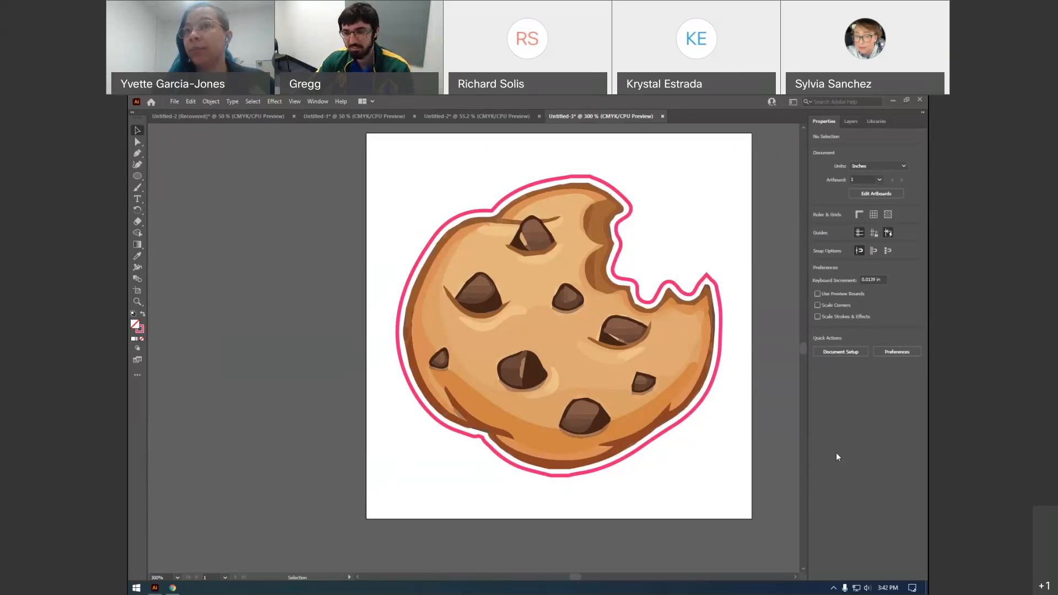
pyautogui.click(772, 499)
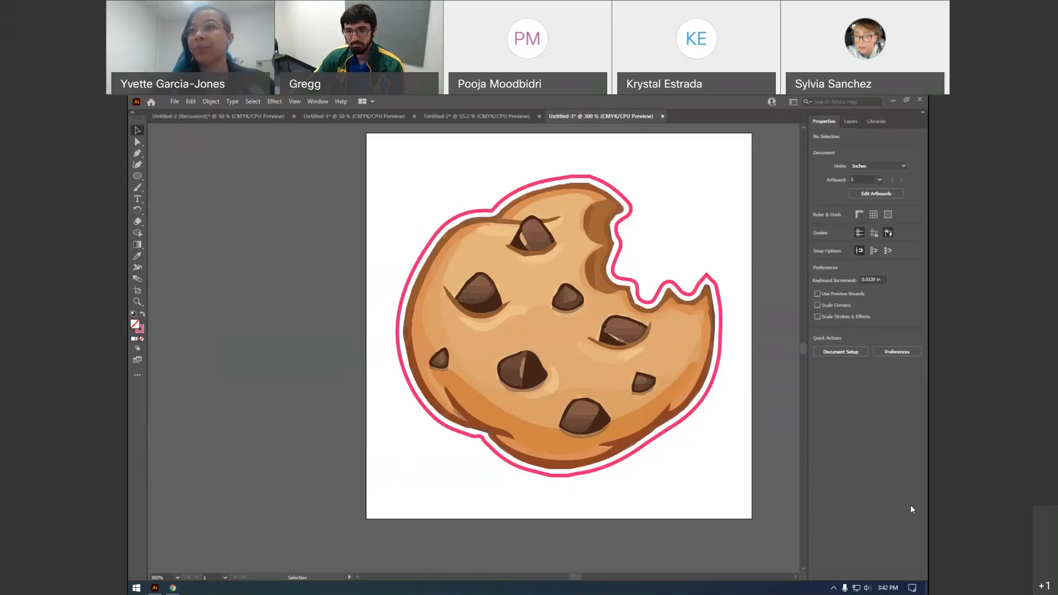
pyautogui.click(753, 431)
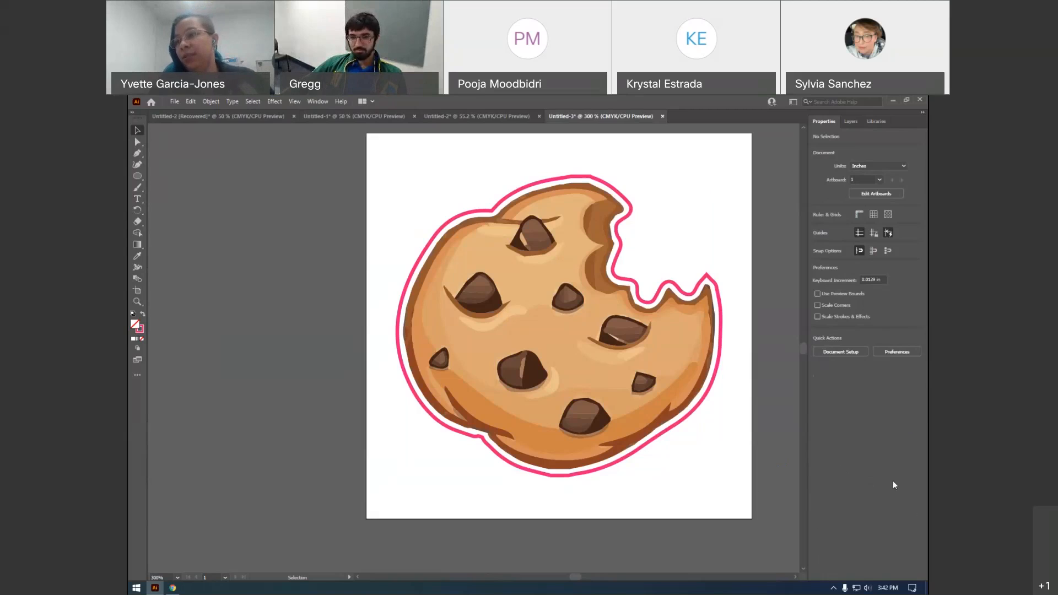
pyautogui.click(915, 508)
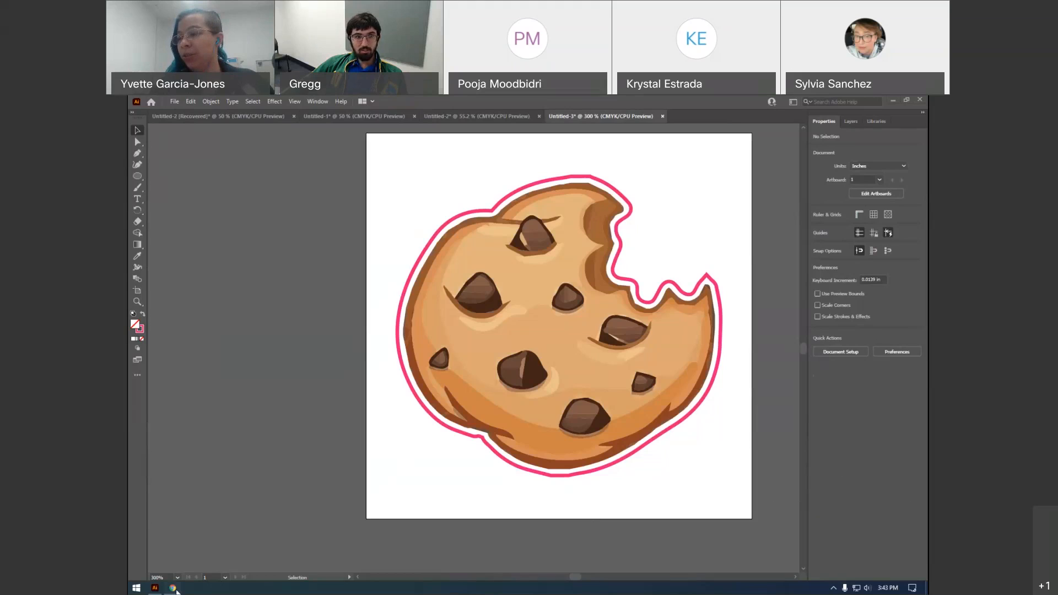
# Switch to Chrome and search Google for "i crate tamucc" in a new tab
pyautogui.click(173, 589)
pyautogui.click(257, 104)
pyautogui.click(272, 119)
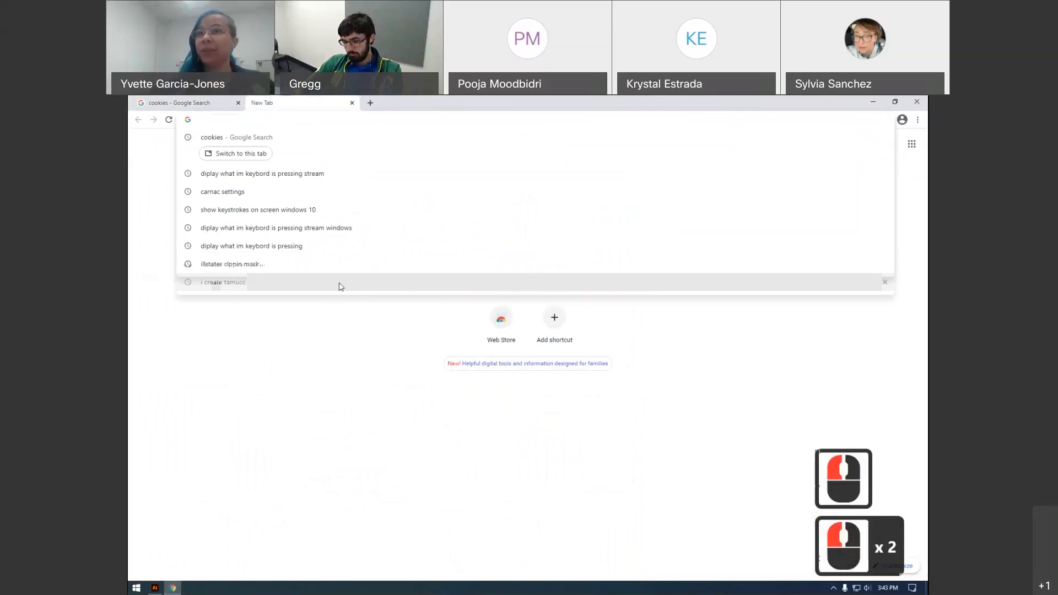
pyautogui.write('i crate')
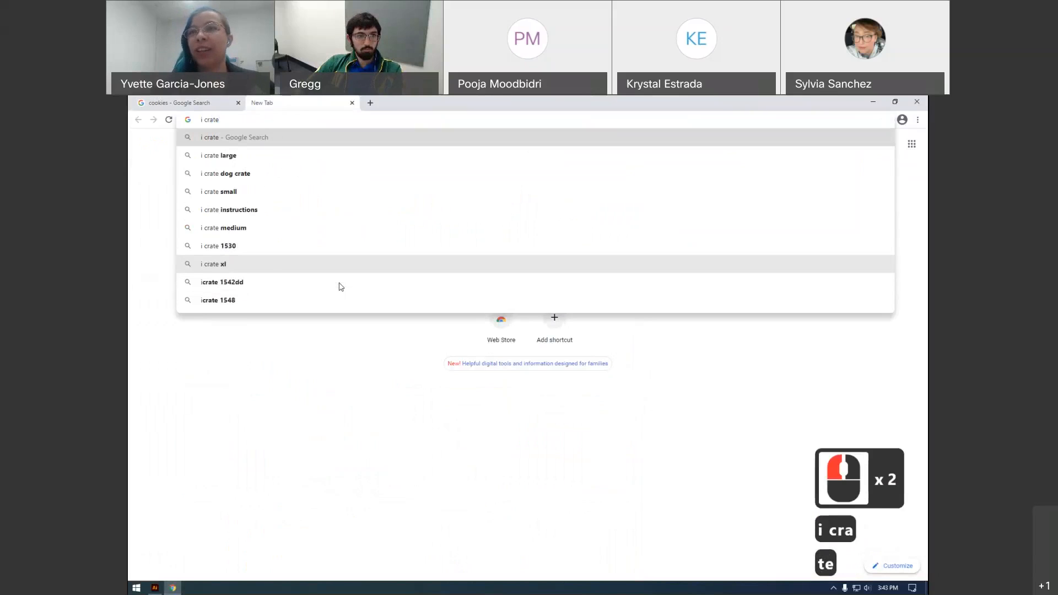
pyautogui.press('BackSpace')
pyautogui.press('BackSpace')
pyautogui.press('BackSpace')
pyautogui.press('BackSpace')
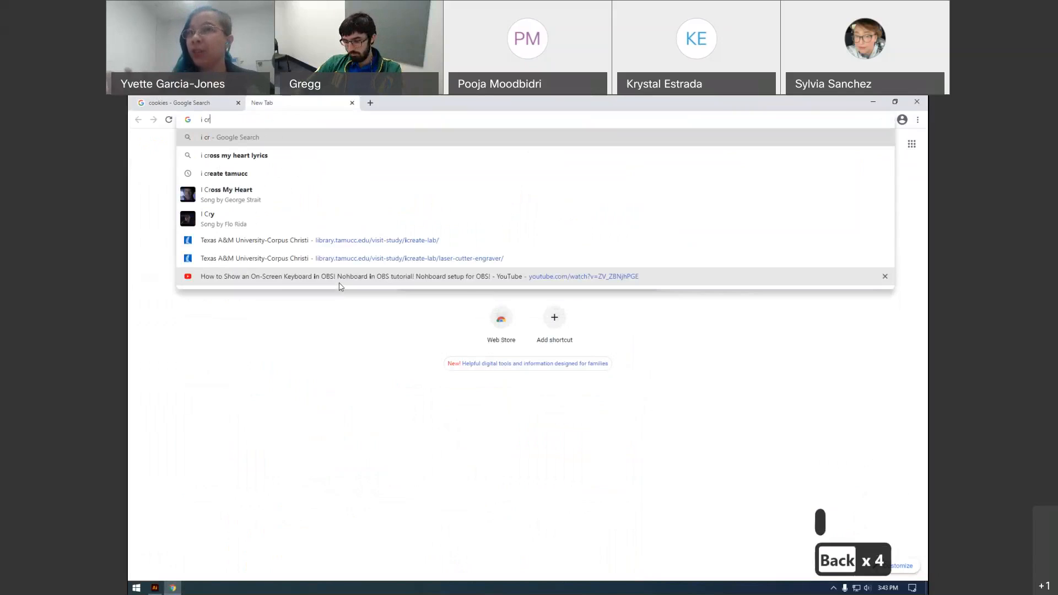
pyautogui.write('ate tamucc')
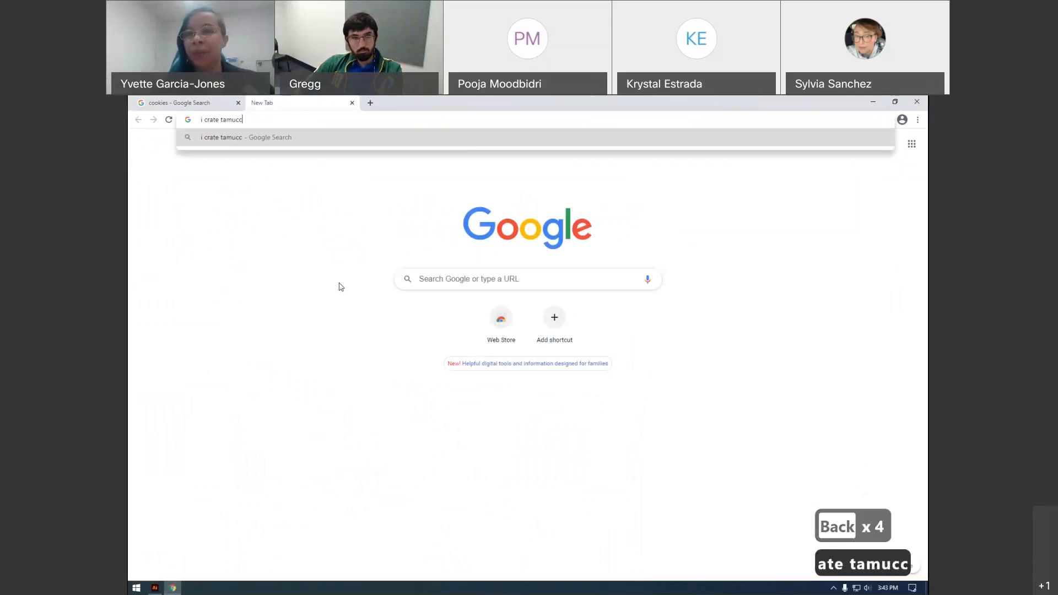
pyautogui.press('Return')
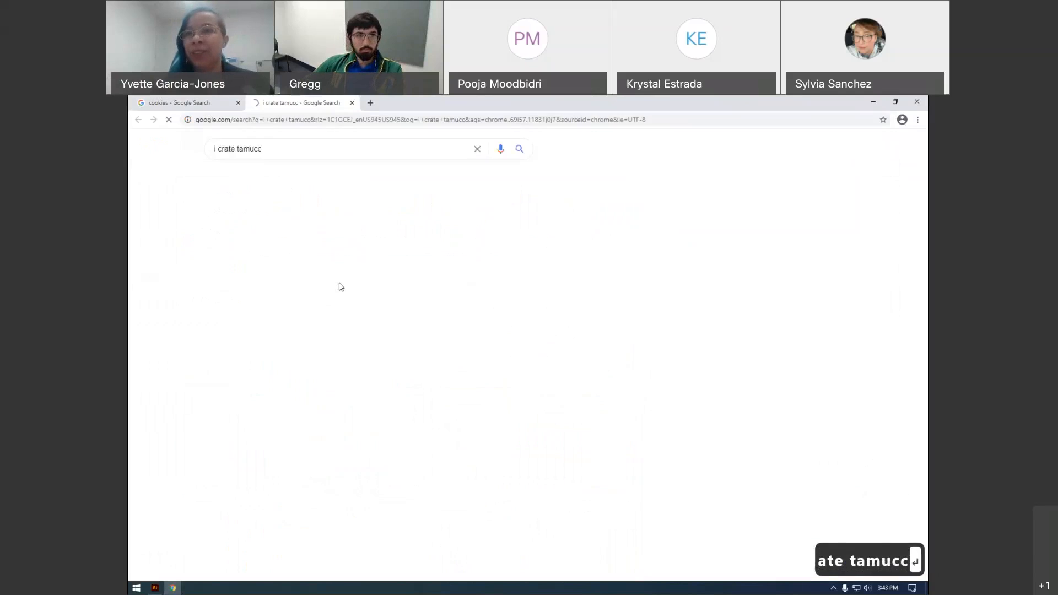
# Open the library's I-Create Lab page from the search results and look over its policies, equipment list and hours
pyautogui.click(303, 229)
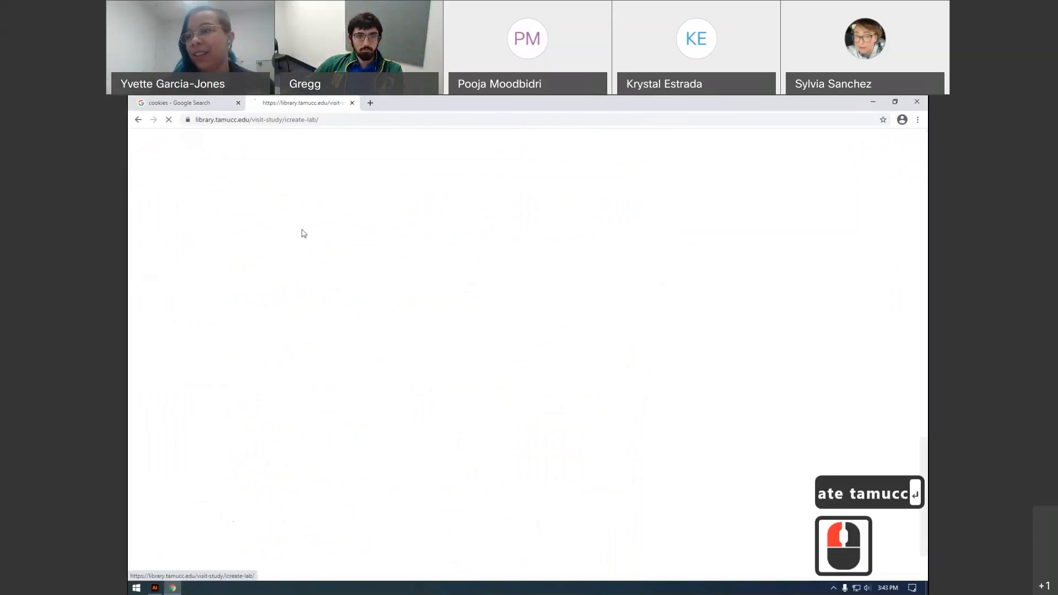
pyautogui.scroll(-2, 316, 324)
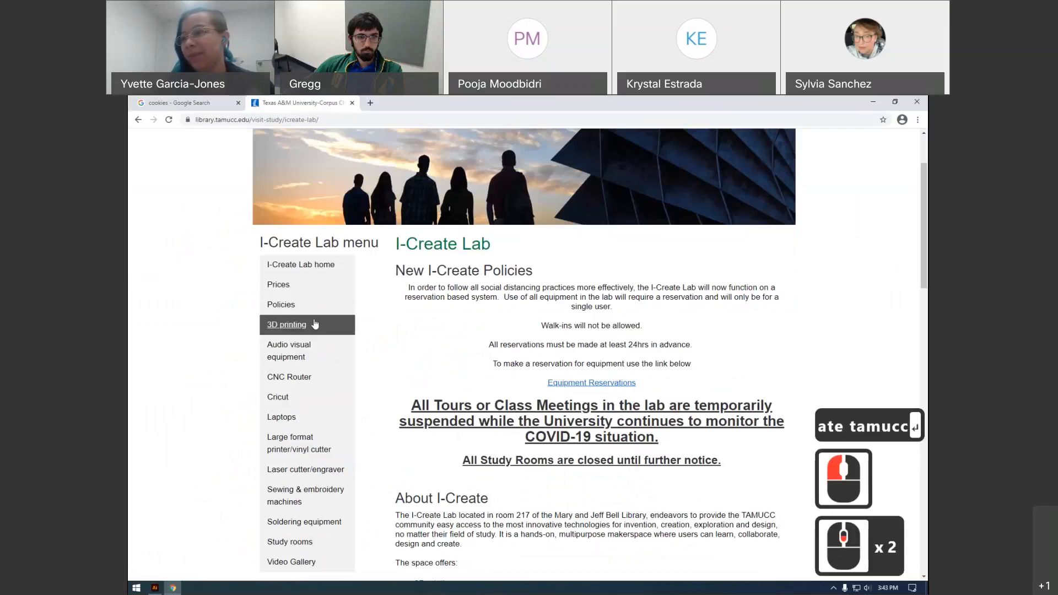
pyautogui.scroll(2, 342, 241)
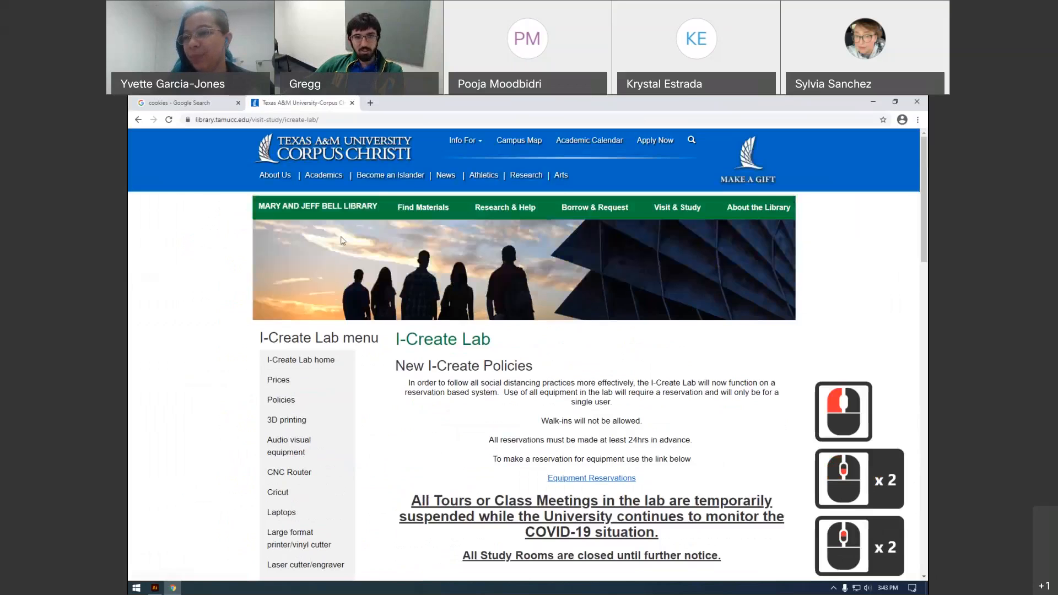
pyautogui.scroll(-3, 342, 240)
pyautogui.scroll(-3, 386, 251)
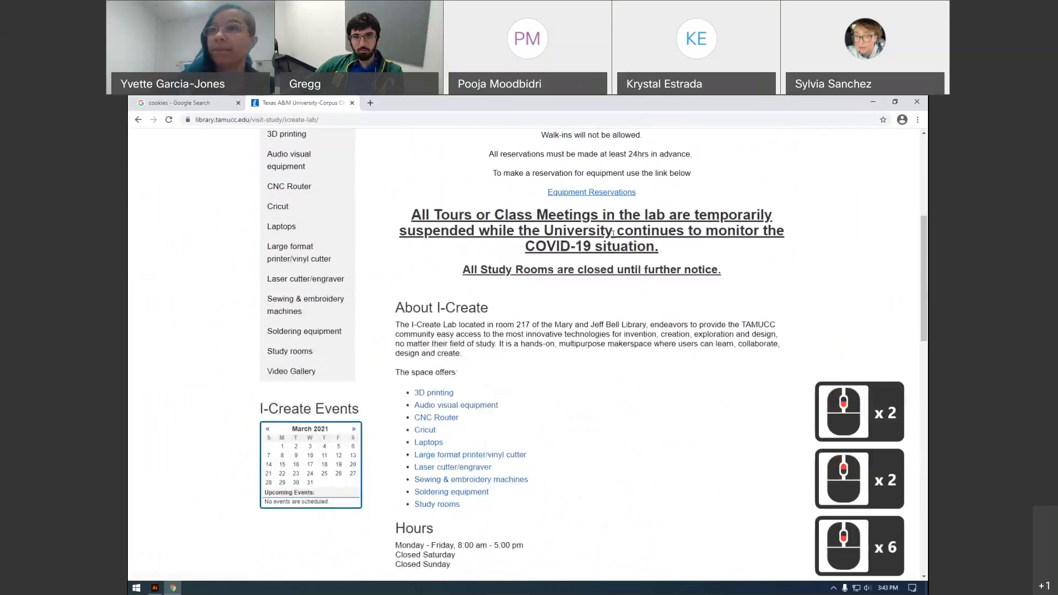
# Open the lab's Equipment Reservations catalog and look through the reservable machines, including the Epilog Helix 24 Laser
pyautogui.scroll(1, 613, 234)
pyautogui.click(607, 238)
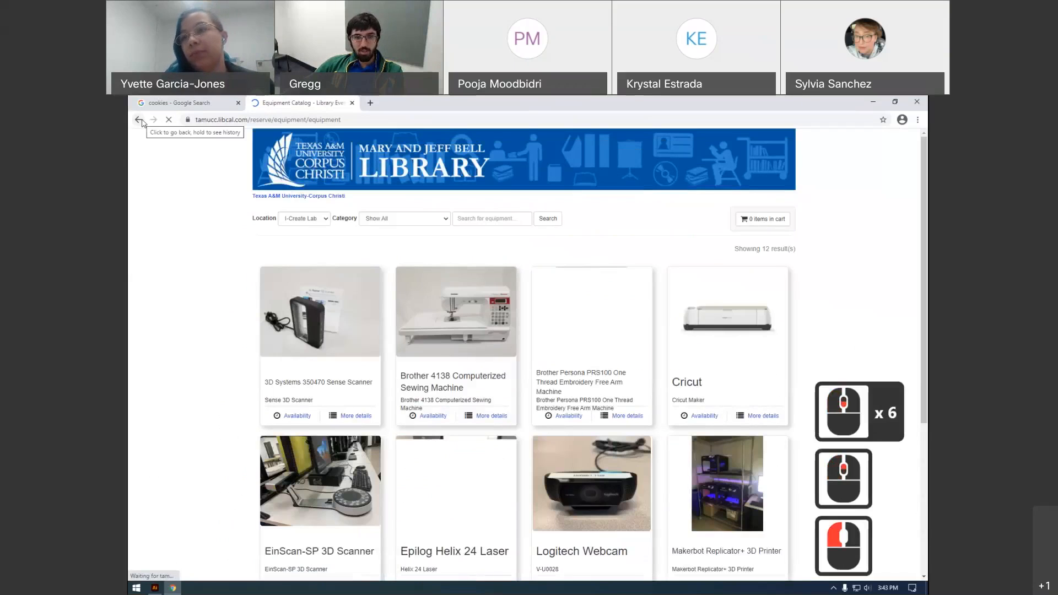
pyautogui.scroll(-7, 515, 345)
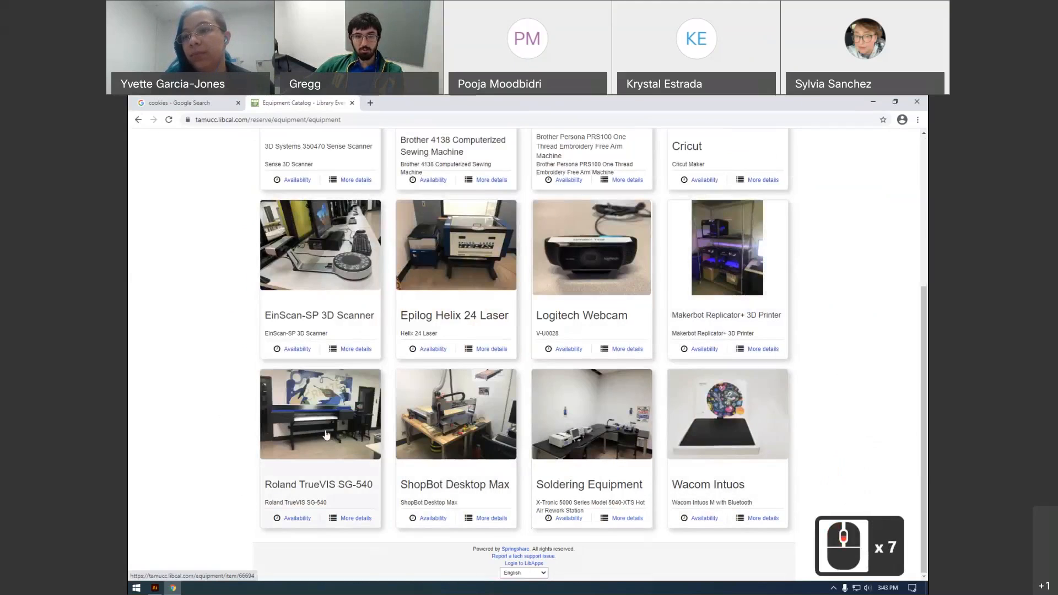
pyautogui.scroll(4, 427, 403)
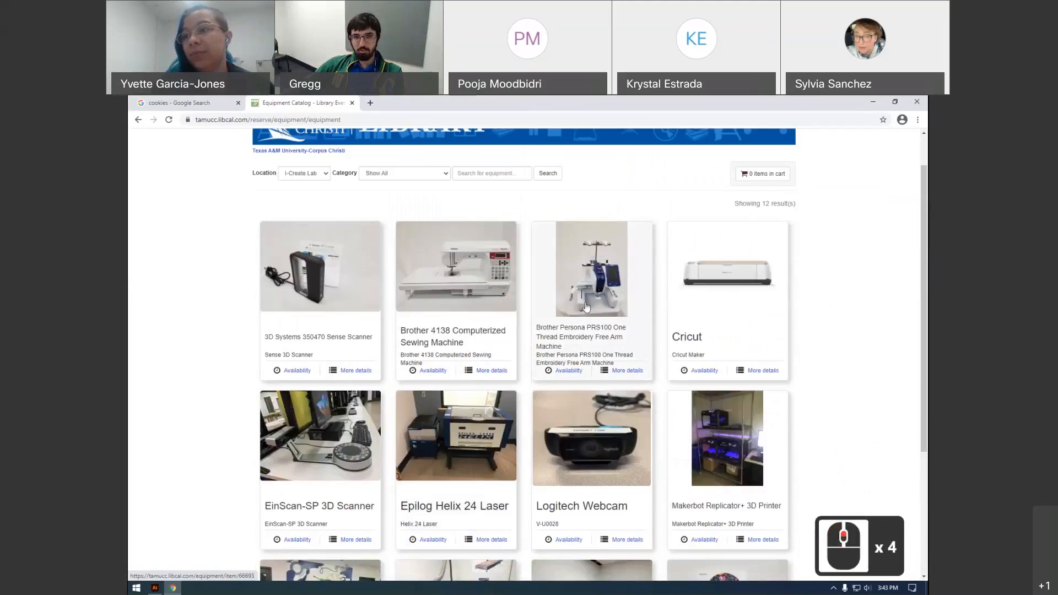
pyautogui.scroll(-2, 587, 307)
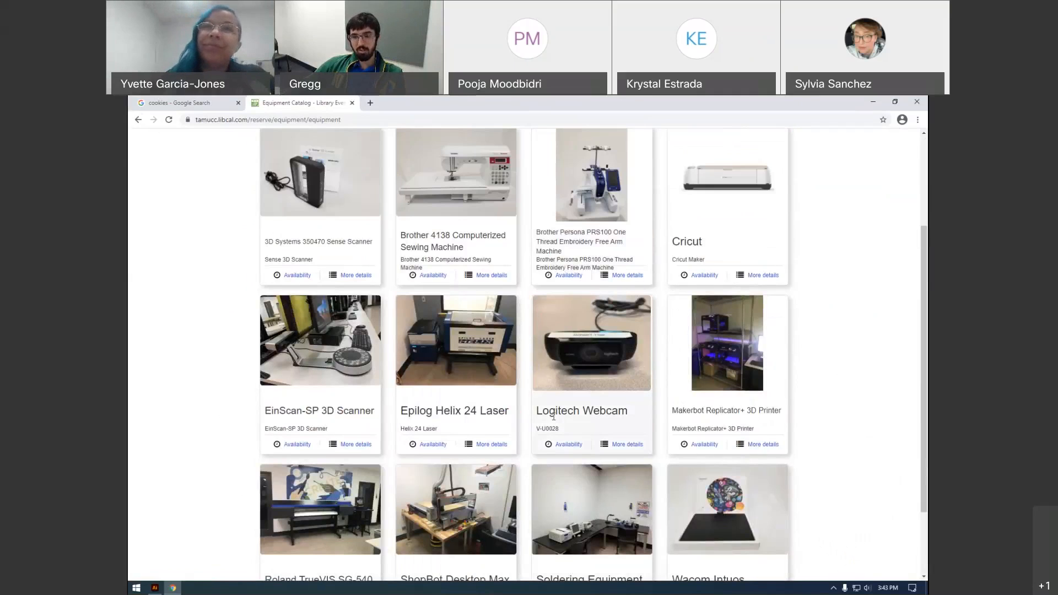
pyautogui.scroll(1, 553, 417)
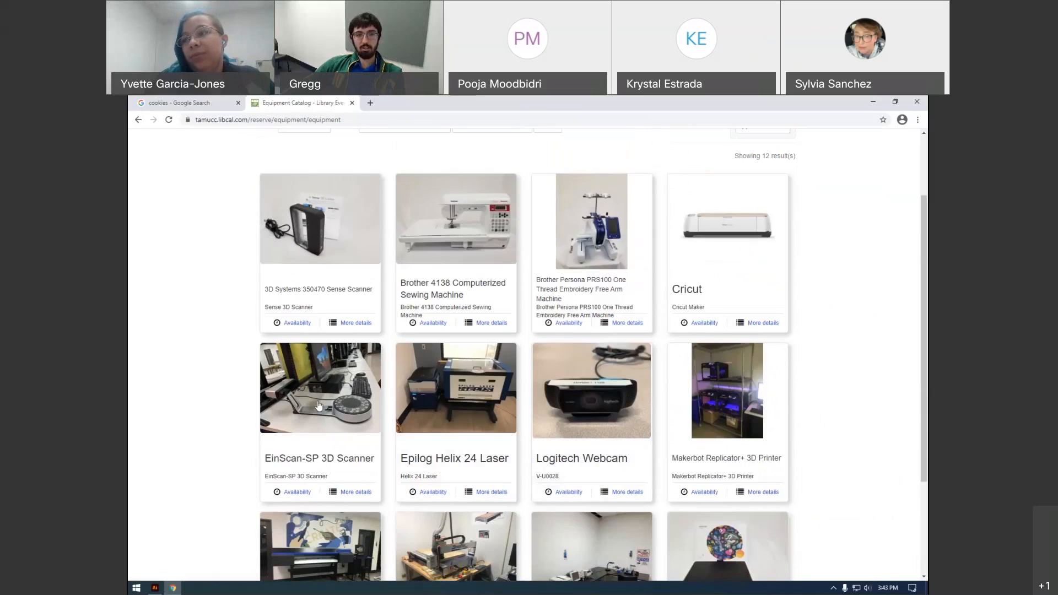
pyautogui.scroll(1, 371, 406)
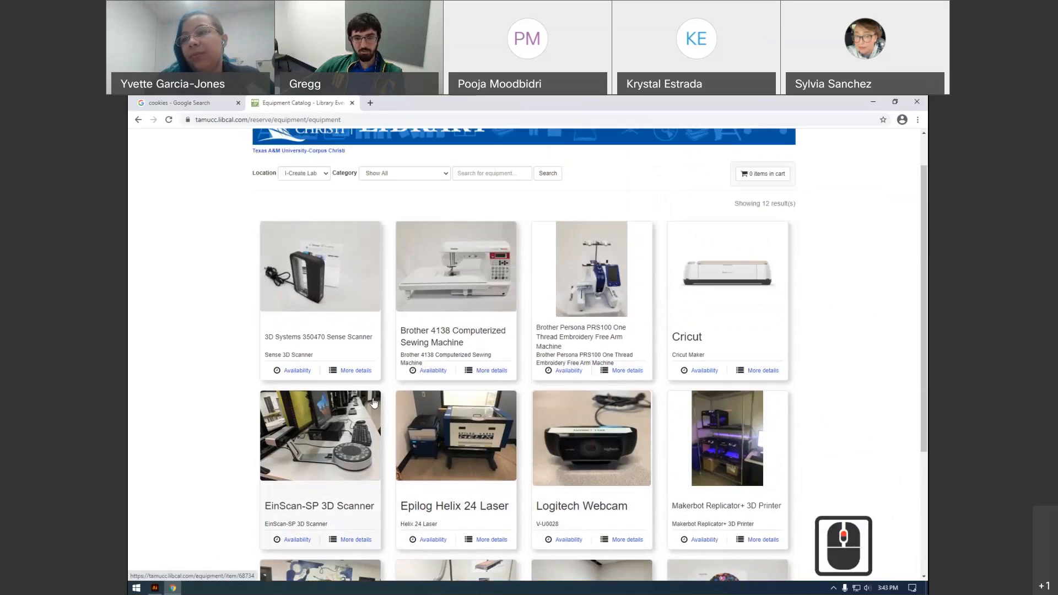
pyautogui.scroll(-1, 380, 408)
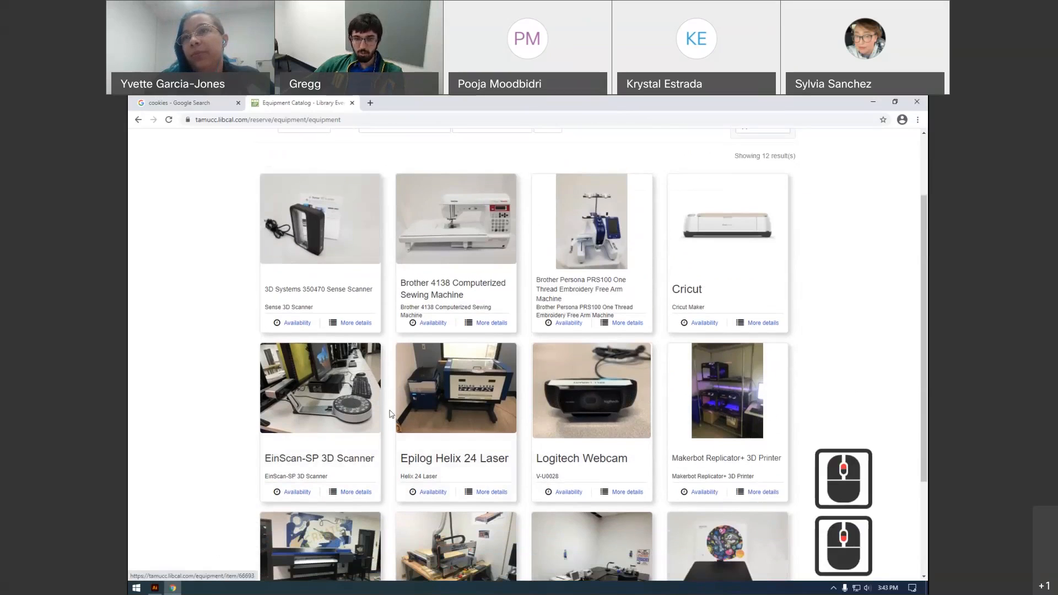
pyautogui.scroll(-1, 391, 413)
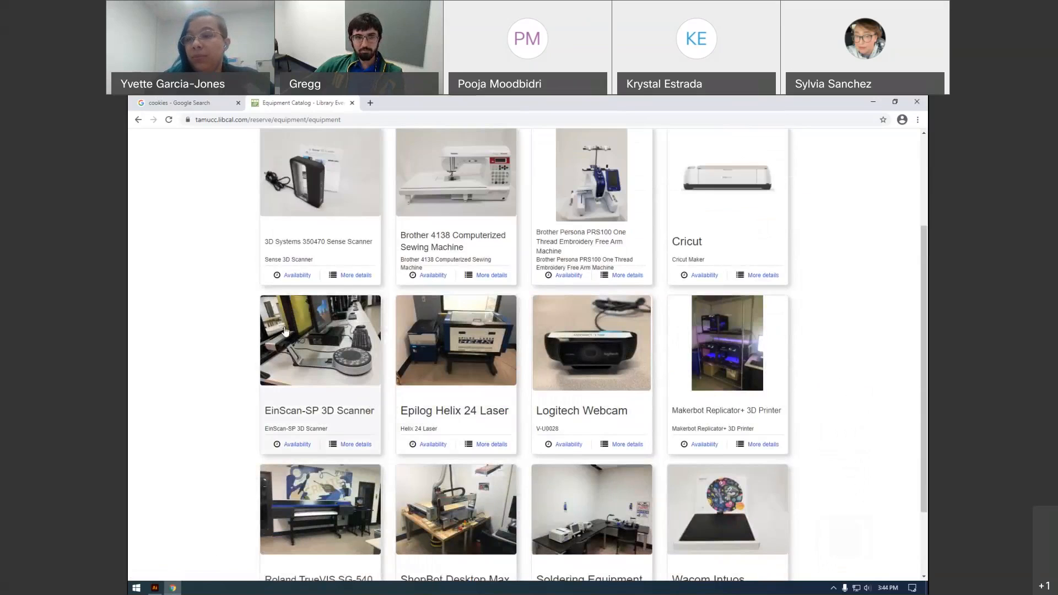
pyautogui.click(250, 309)
pyautogui.scroll(4, 251, 309)
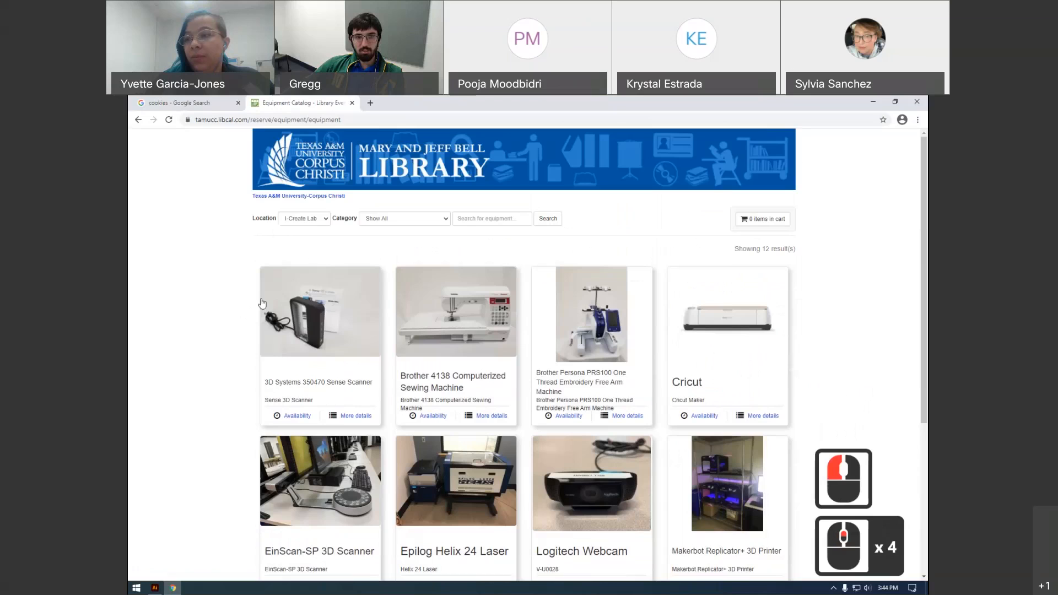
# Return from the equipment catalog to the I-Create Lab page and review its New I-Create Policies section
pyautogui.click(138, 121)
pyautogui.scroll(3, 435, 293)
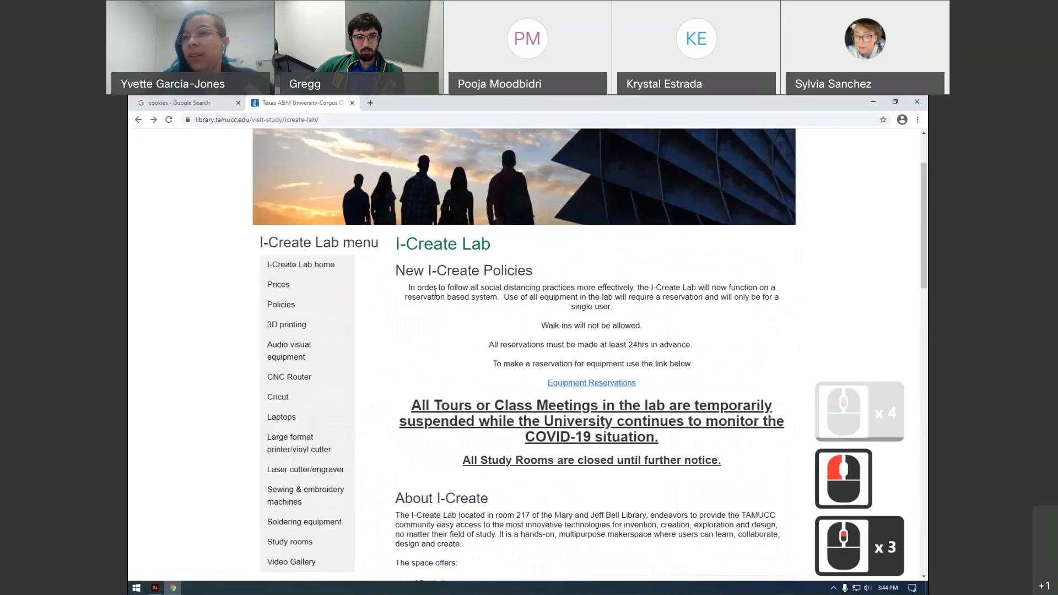
# Open the lab's Laser cutter/engraver page and skim its usage rules, machine details and permitted and prohibited materials
pyautogui.scroll(-1, 429, 293)
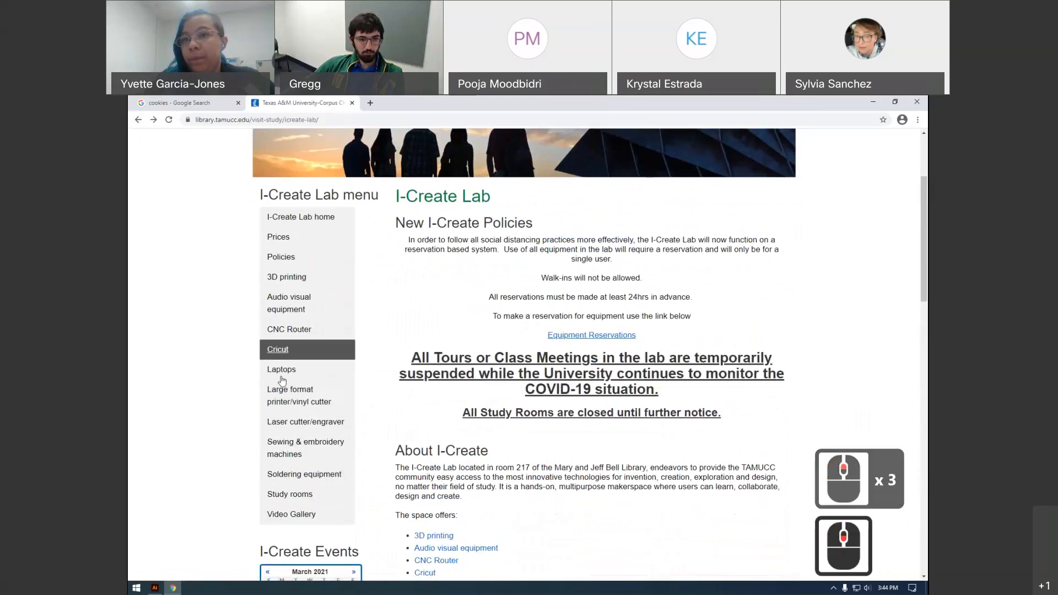
pyautogui.click(333, 429)
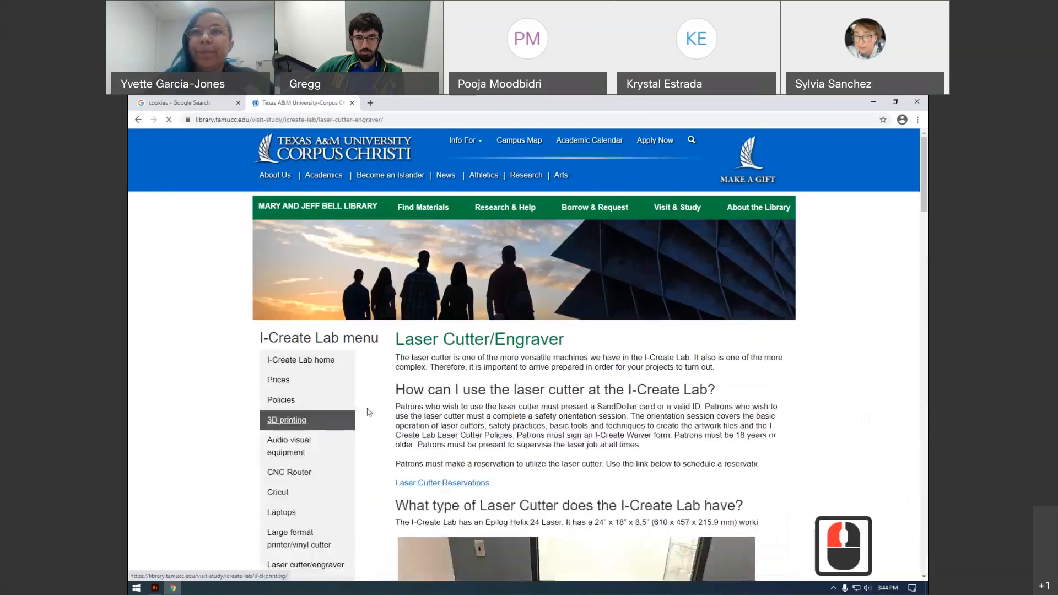
pyautogui.scroll(-4, 437, 396)
pyautogui.scroll(-20, 438, 396)
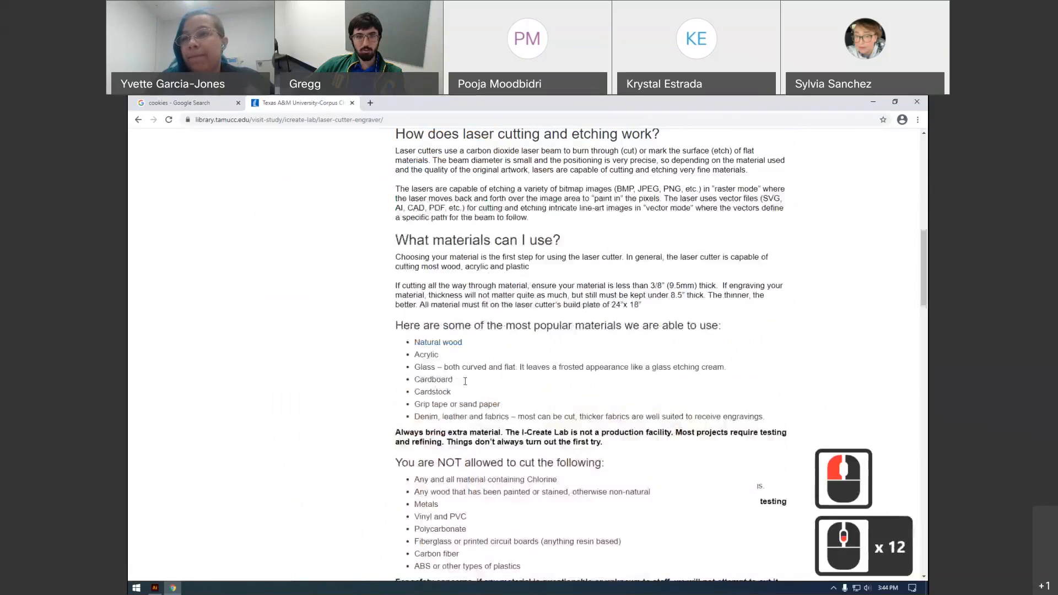
pyautogui.scroll(11, 319, 359)
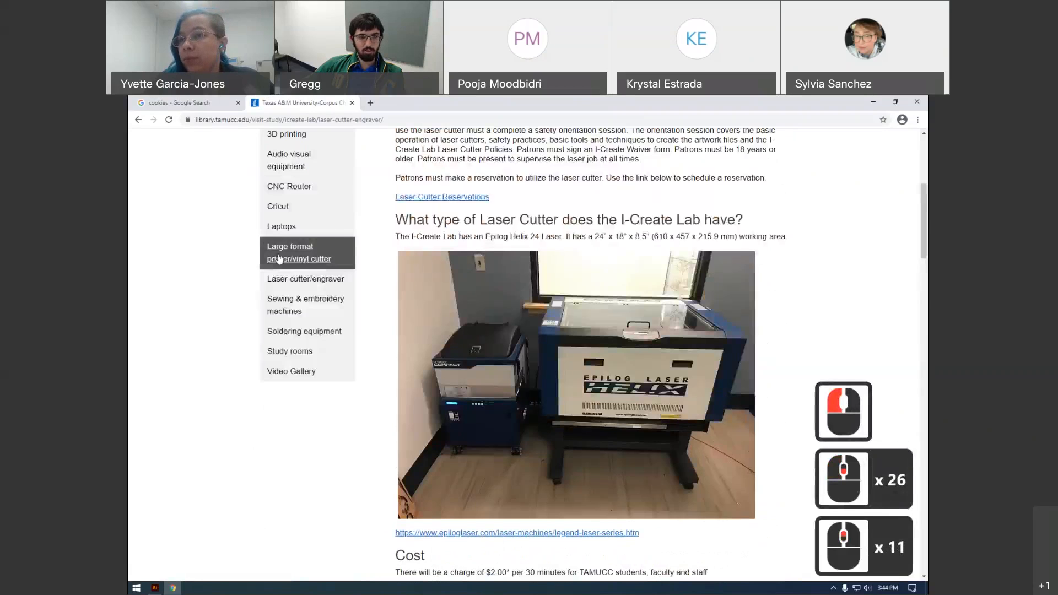
pyautogui.scroll(12, 309, 427)
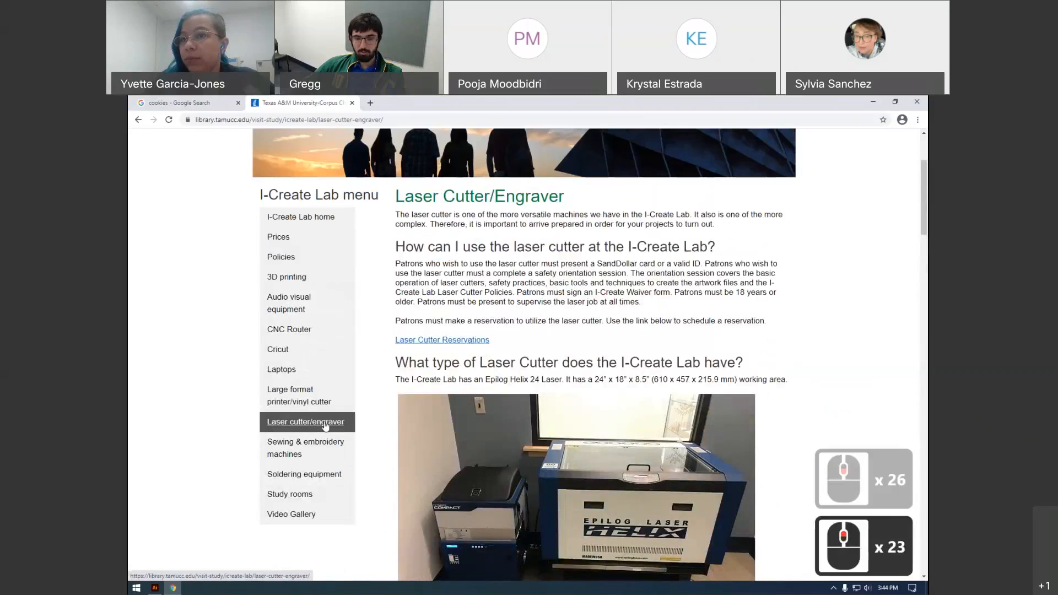
# Look through the laser cutter's cost information and the Materials table listing what can be etched or cut
pyautogui.scroll(-1, 585, 403)
pyautogui.scroll(-4, 586, 403)
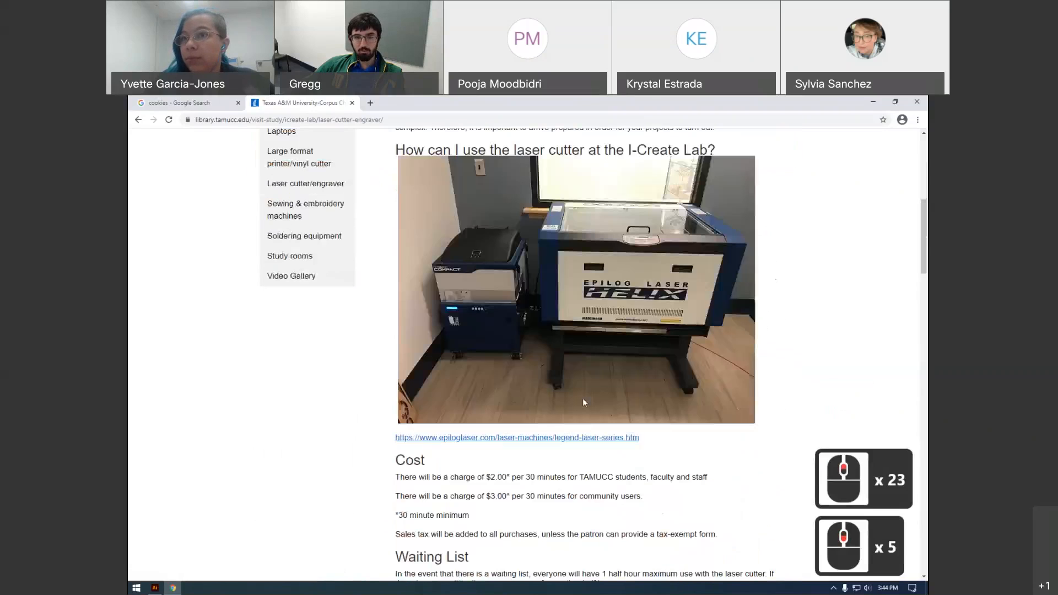
pyautogui.scroll(-20, 585, 399)
pyautogui.scroll(-3, 755, 363)
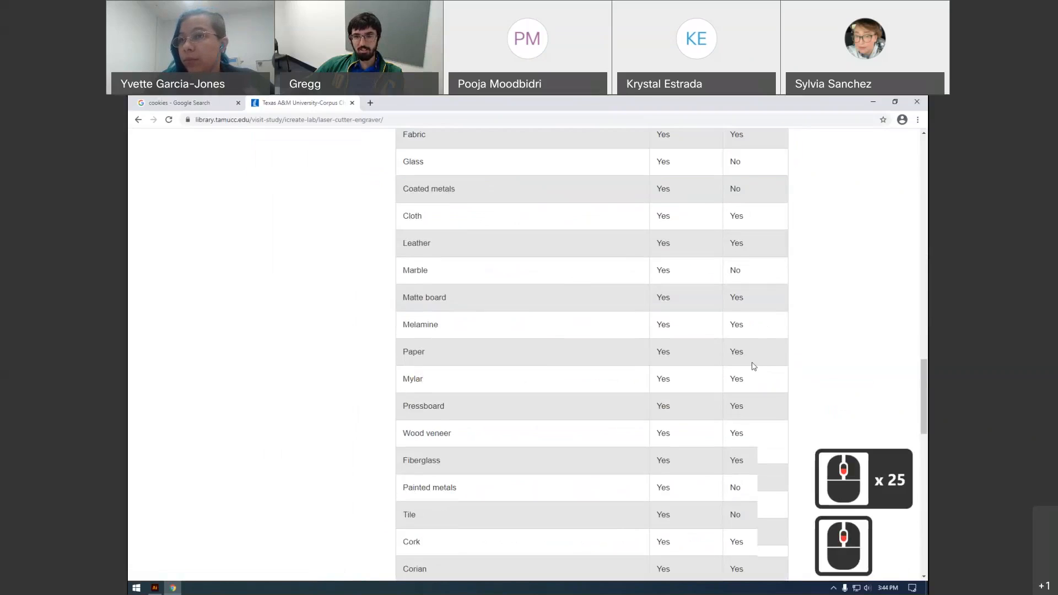
pyautogui.scroll(-2, 717, 389)
pyautogui.scroll(-1, 715, 386)
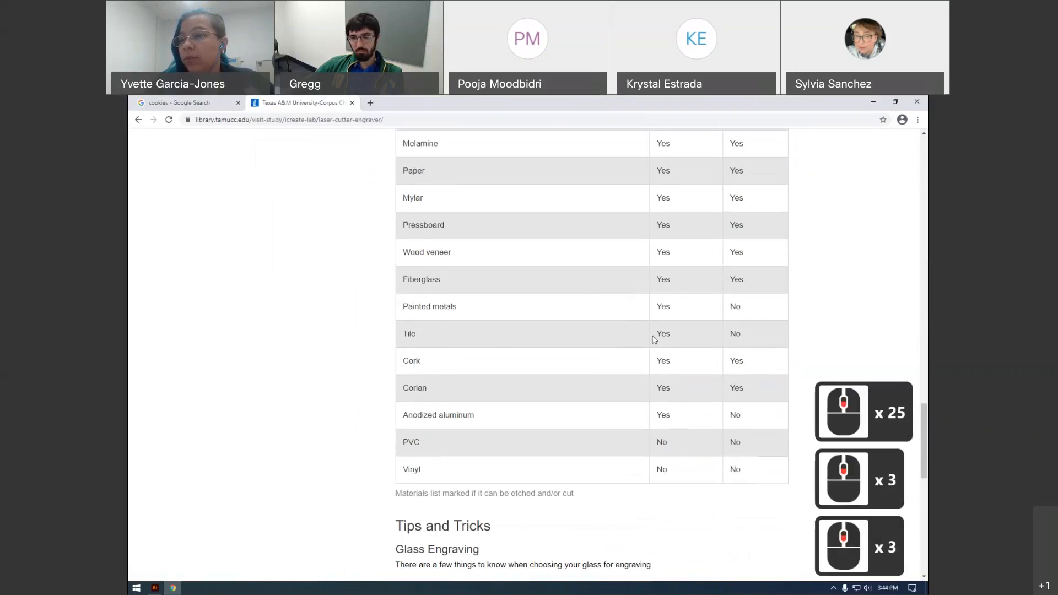
pyautogui.scroll(3, 657, 339)
pyautogui.scroll(3, 655, 345)
pyautogui.scroll(4, 656, 350)
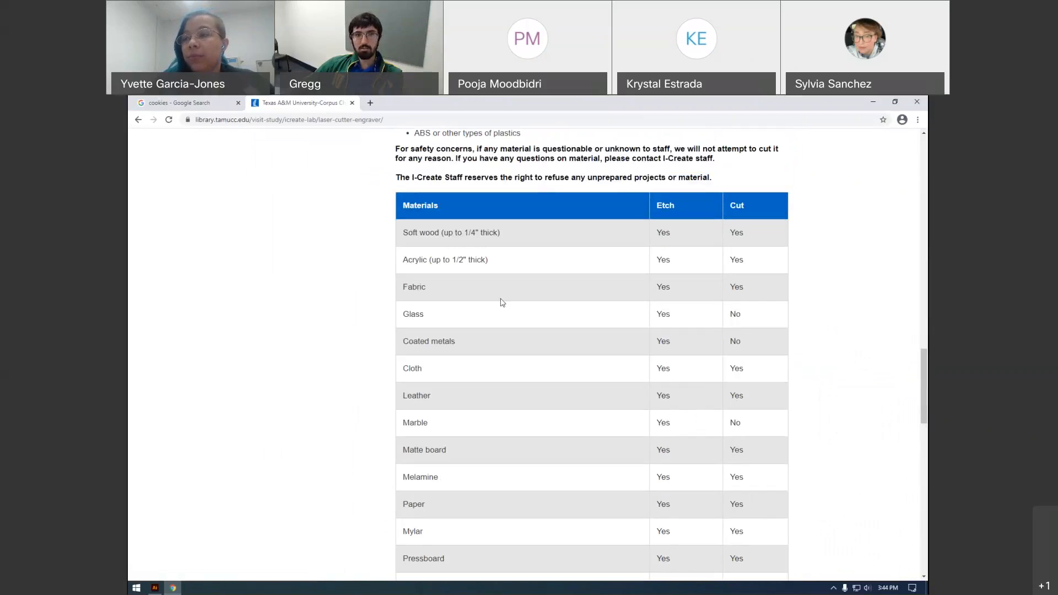
# Highlight the Cut entry for soft wood, the whole Glass row, and the Etch entry for glass in the Materials table
pyautogui.doubleClick(739, 233)
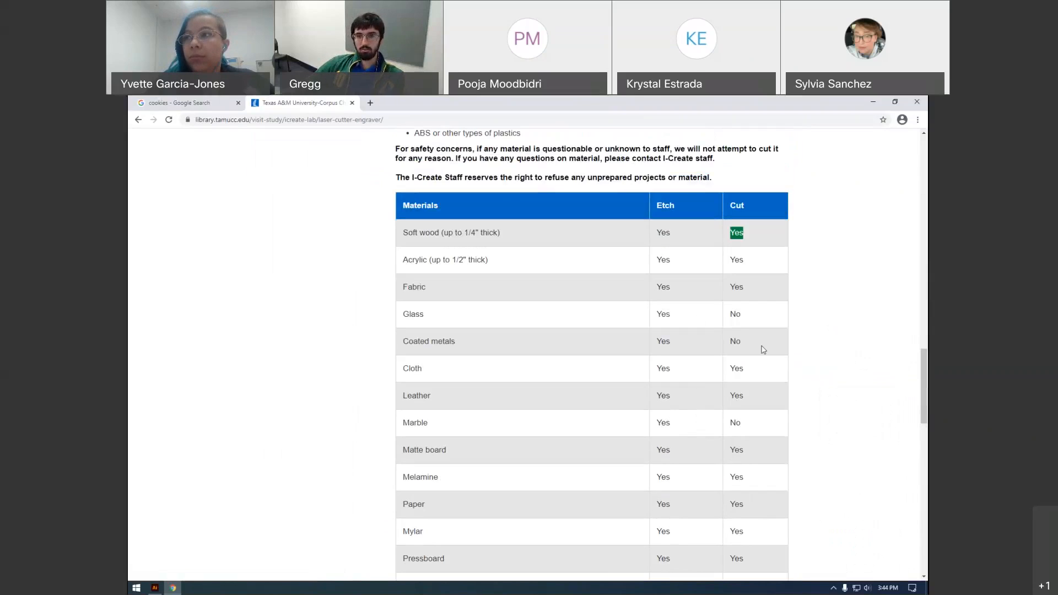
pyautogui.scroll(-1, 772, 353)
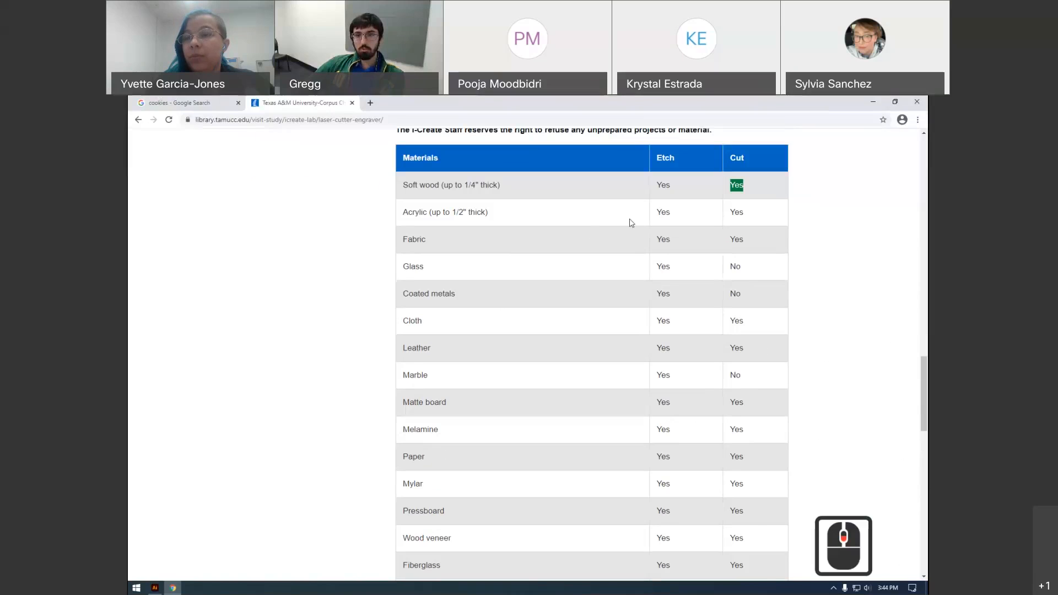
pyautogui.scroll(-1, 637, 241)
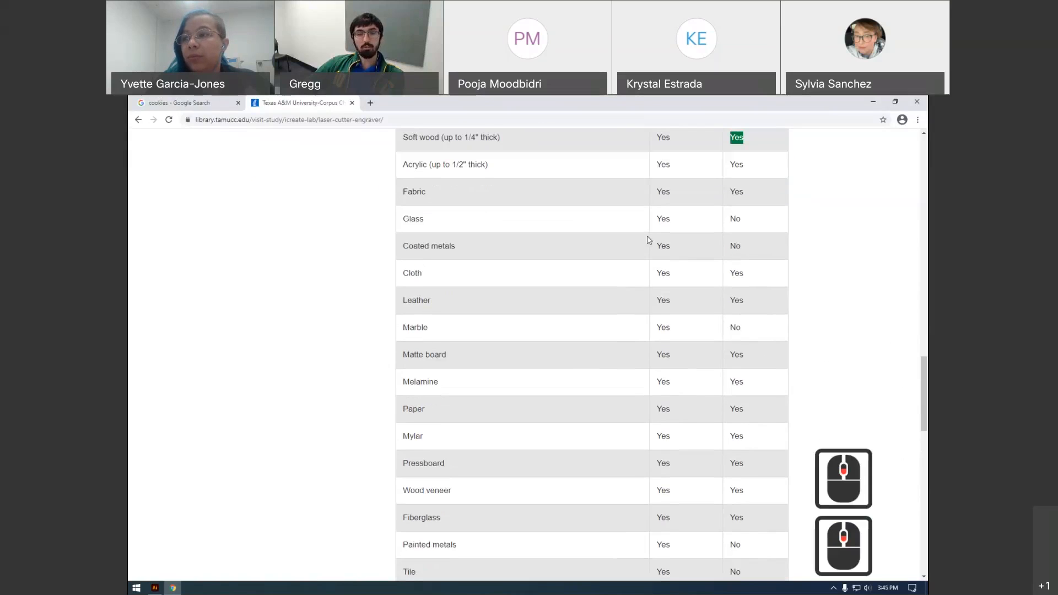
pyautogui.doubleClick(414, 219)
pyautogui.moveTo(567, 229); pyautogui.dragTo(753, 231)
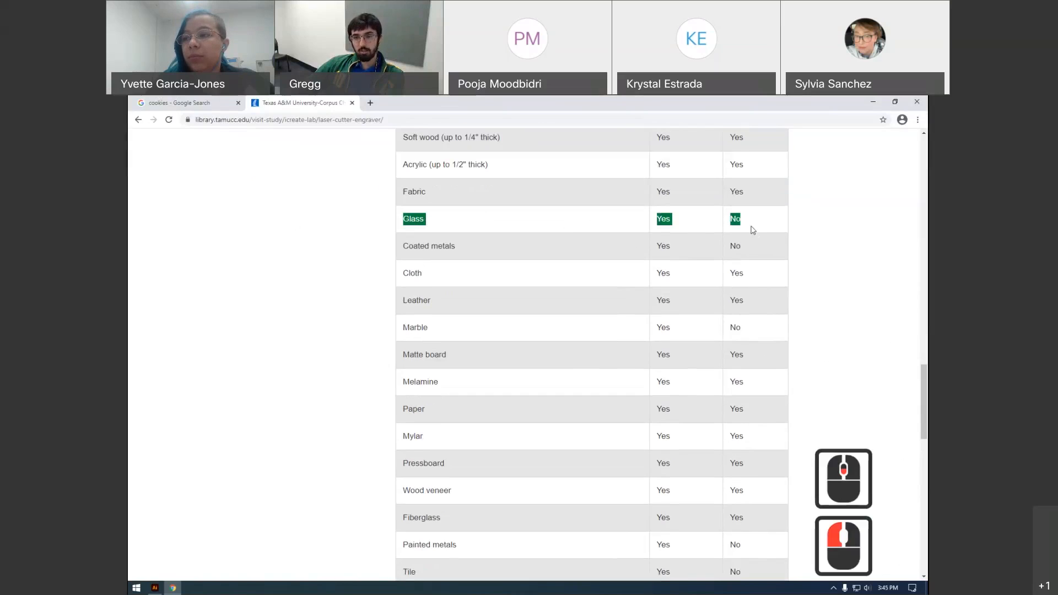
pyautogui.click(677, 223)
pyautogui.doubleClick(677, 223)
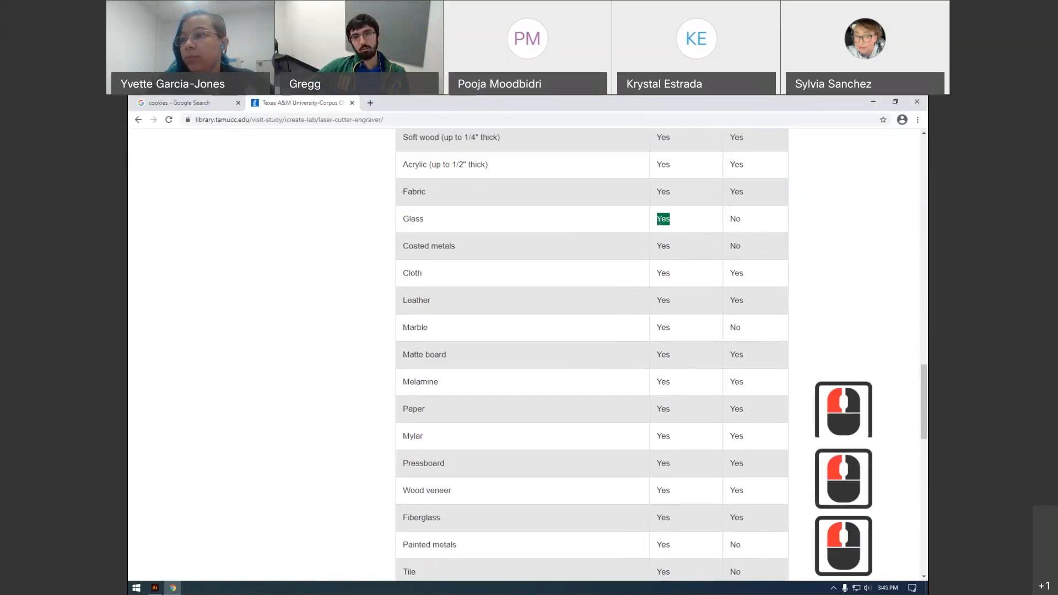
pyautogui.scroll(2, 650, 240)
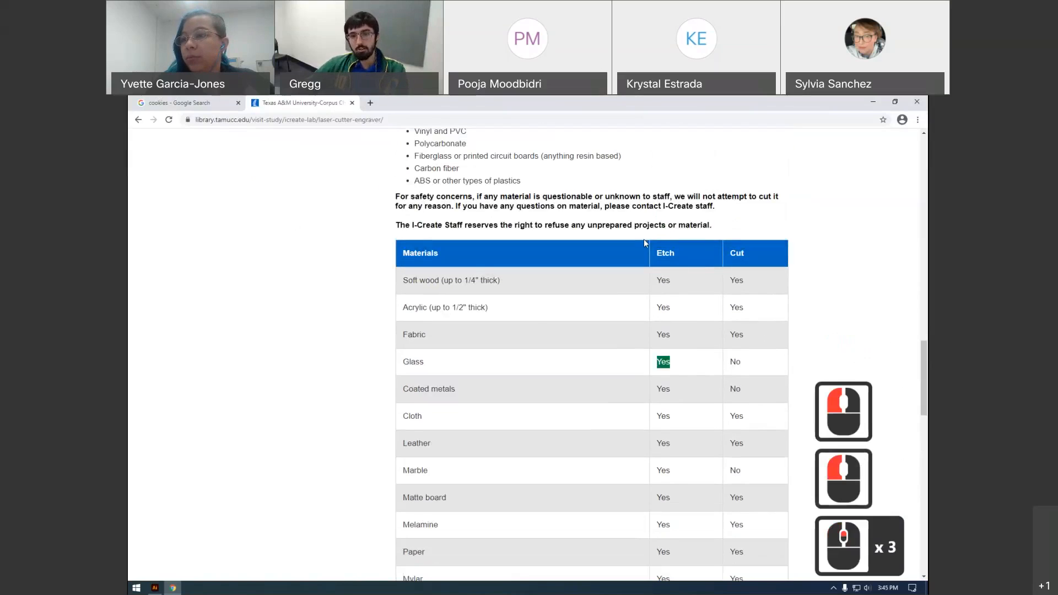
pyautogui.scroll(-2, 533, 314)
# Return to the start of the Laser Cutter/Engraver page and review its usage requirements, reservation link and machine type
pyautogui.scroll(11, 347, 306)
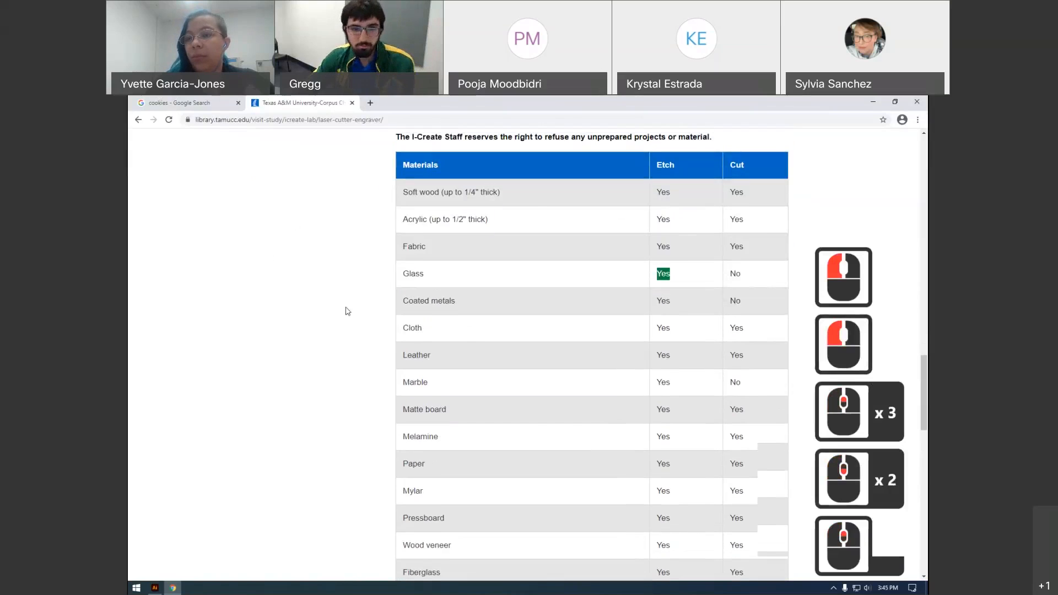
pyautogui.scroll(13, 354, 306)
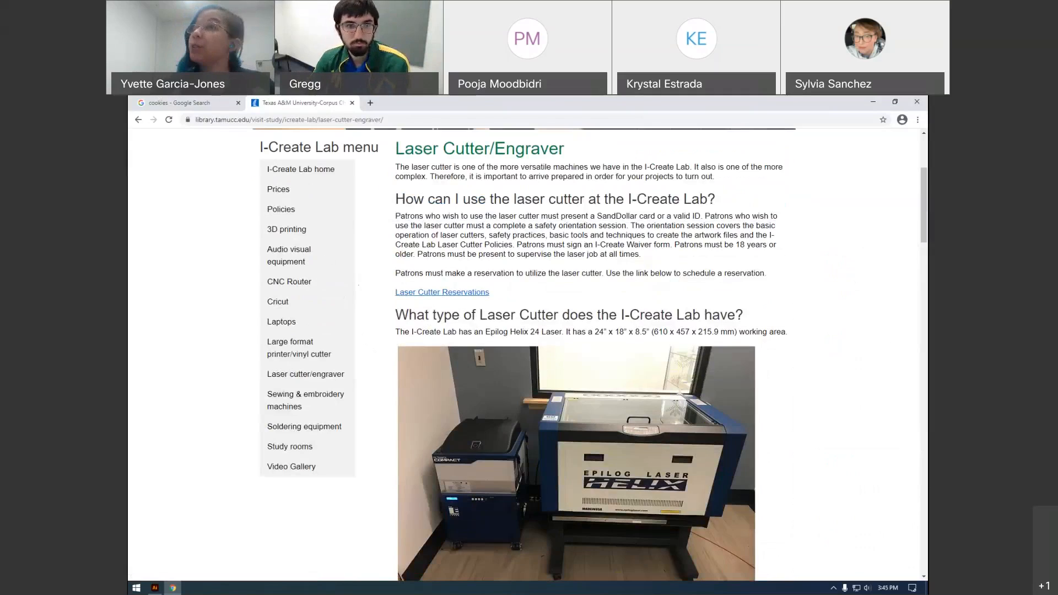
pyautogui.scroll(2, 331, 230)
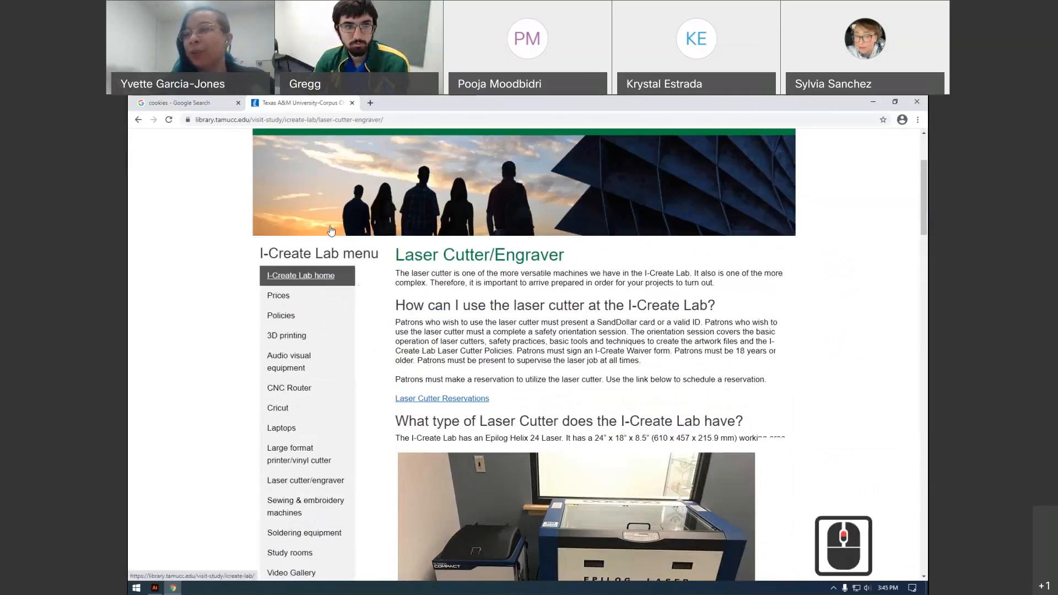
pyautogui.scroll(2, 330, 231)
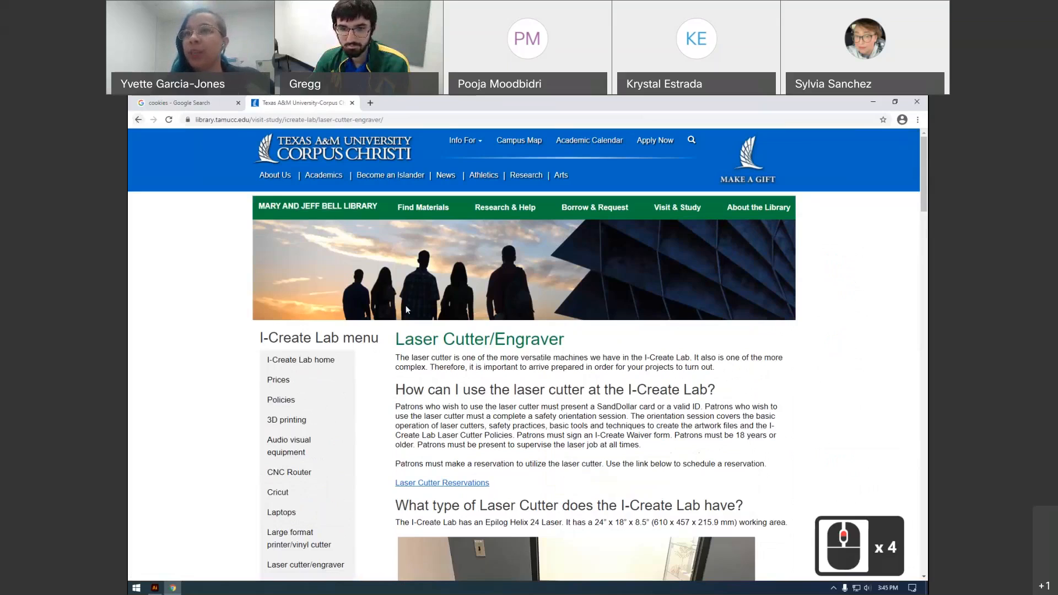
pyautogui.scroll(-3, 405, 306)
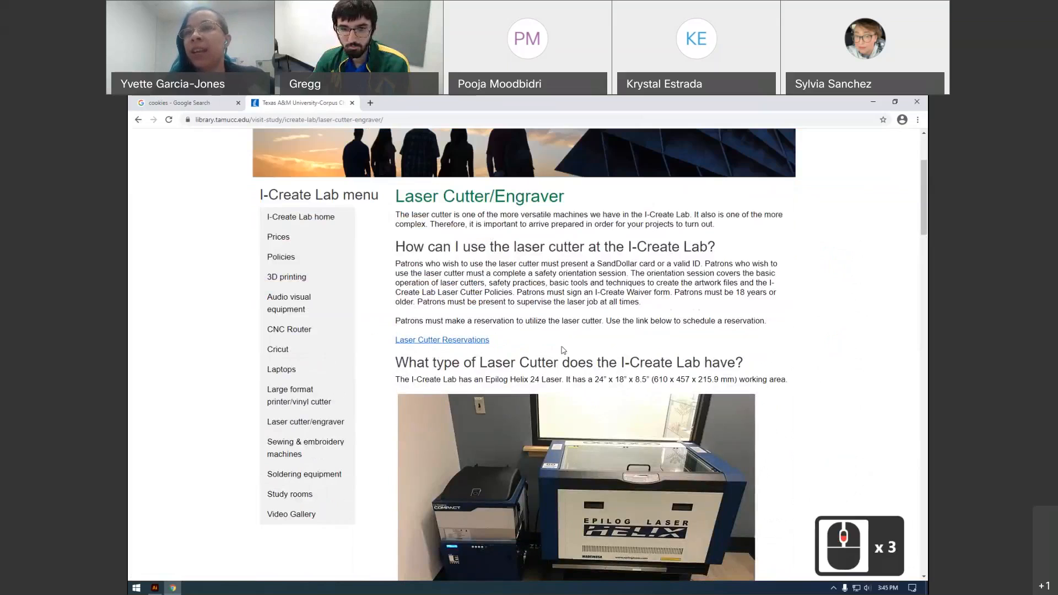
pyautogui.scroll(-1, 563, 350)
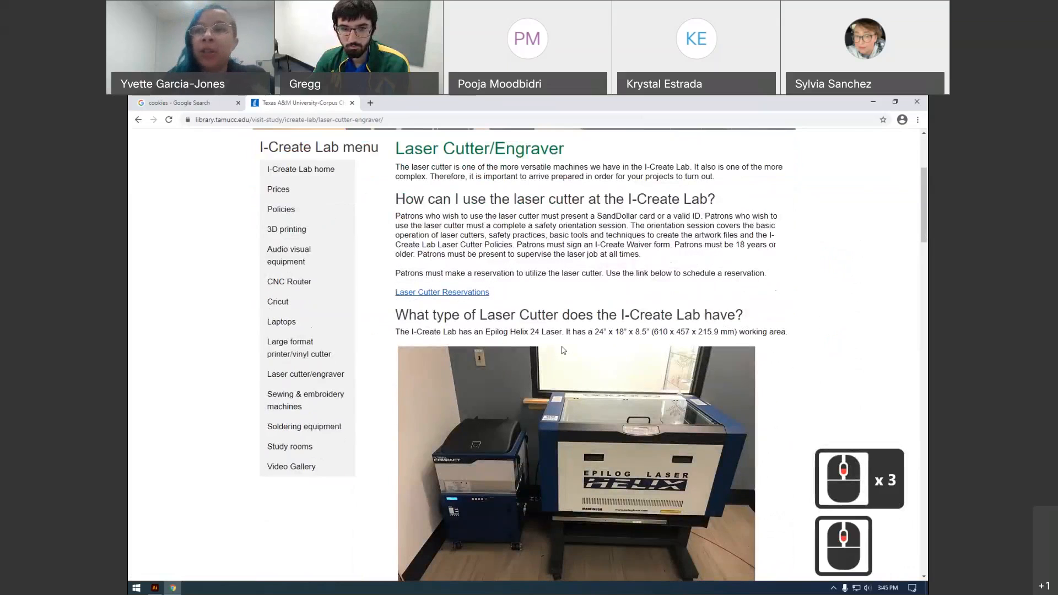
pyautogui.scroll(-1, 563, 350)
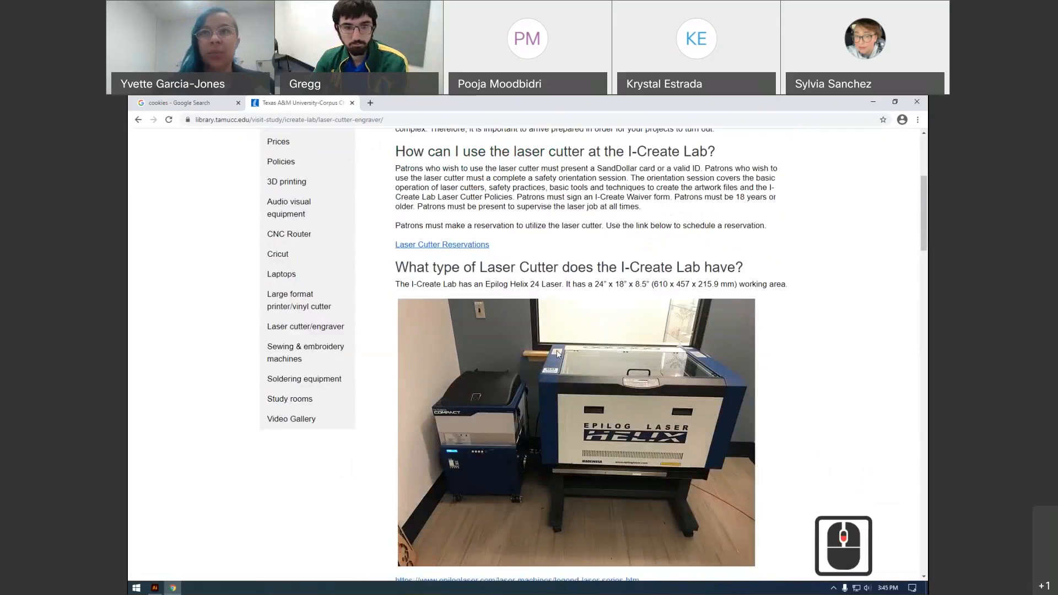
pyautogui.scroll(1, 560, 352)
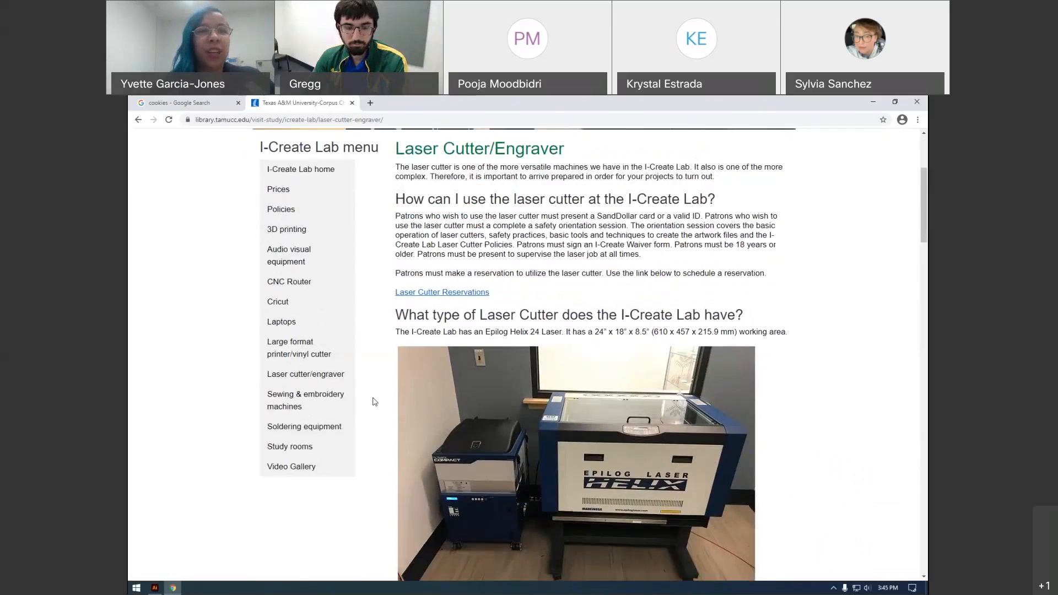
pyautogui.click(772, 510)
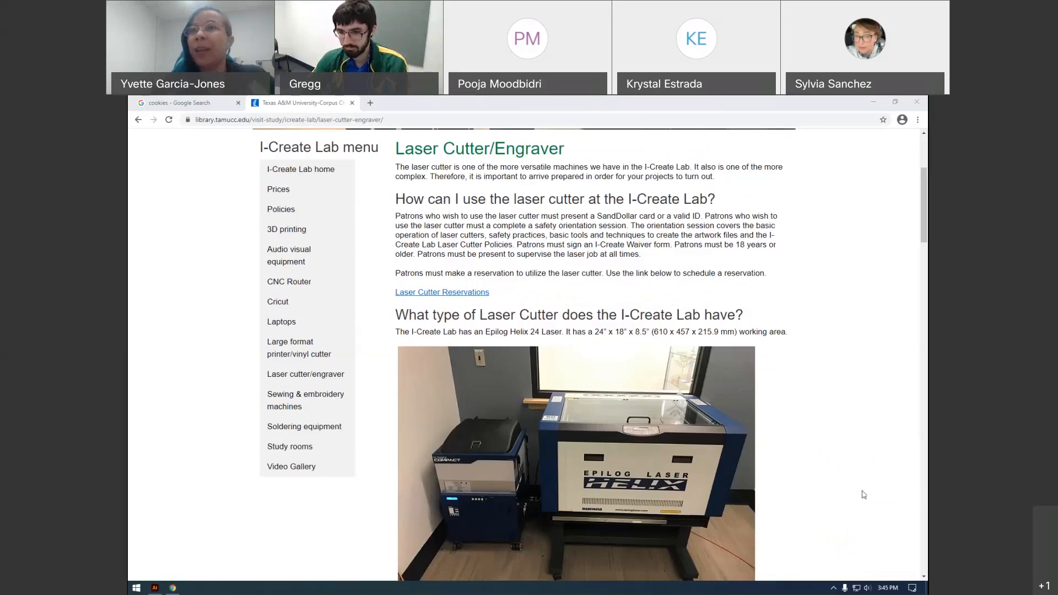
pyautogui.click(917, 509)
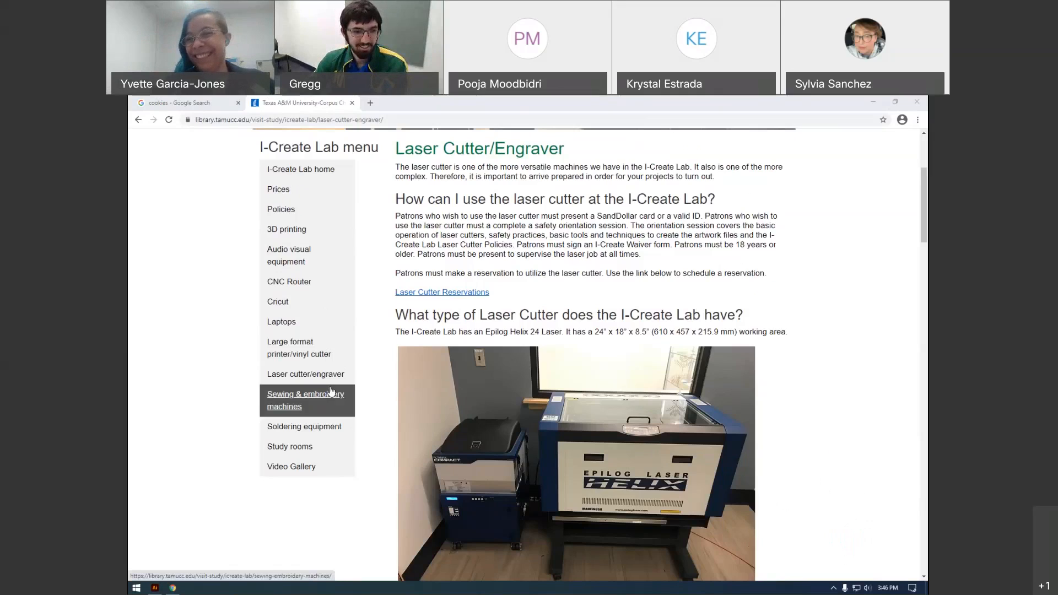
pyautogui.scroll(-2, 395, 395)
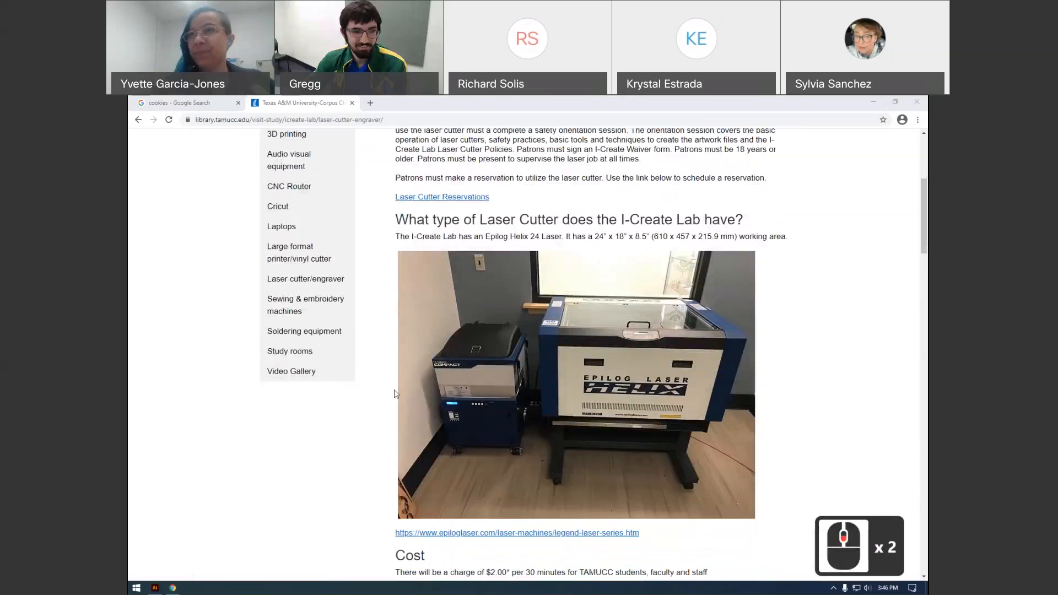
pyautogui.scroll(1, 395, 394)
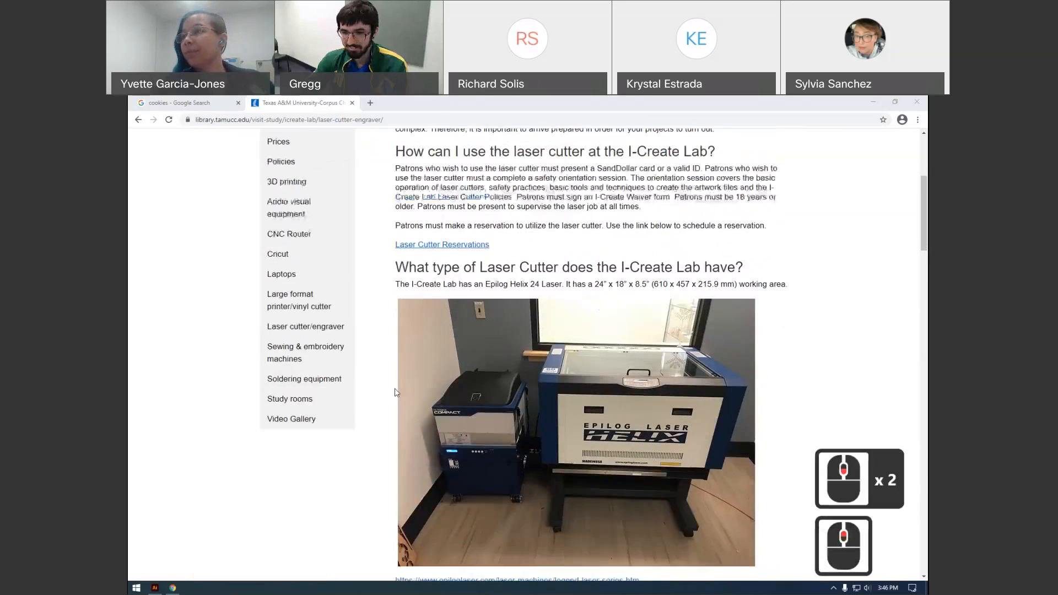
pyautogui.scroll(1, 394, 393)
pyautogui.click(872, 470)
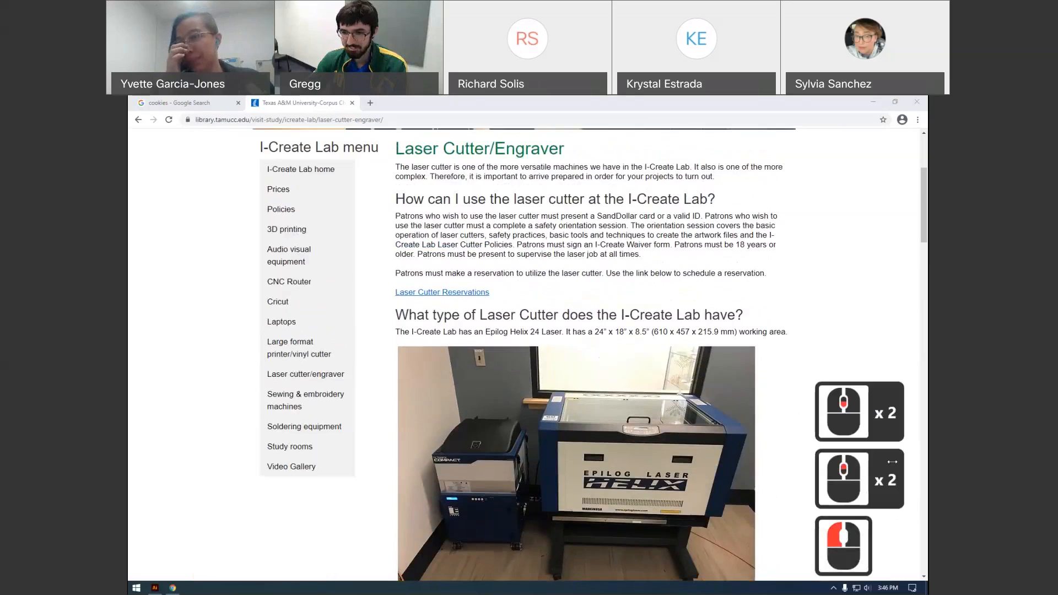
pyautogui.click(892, 479)
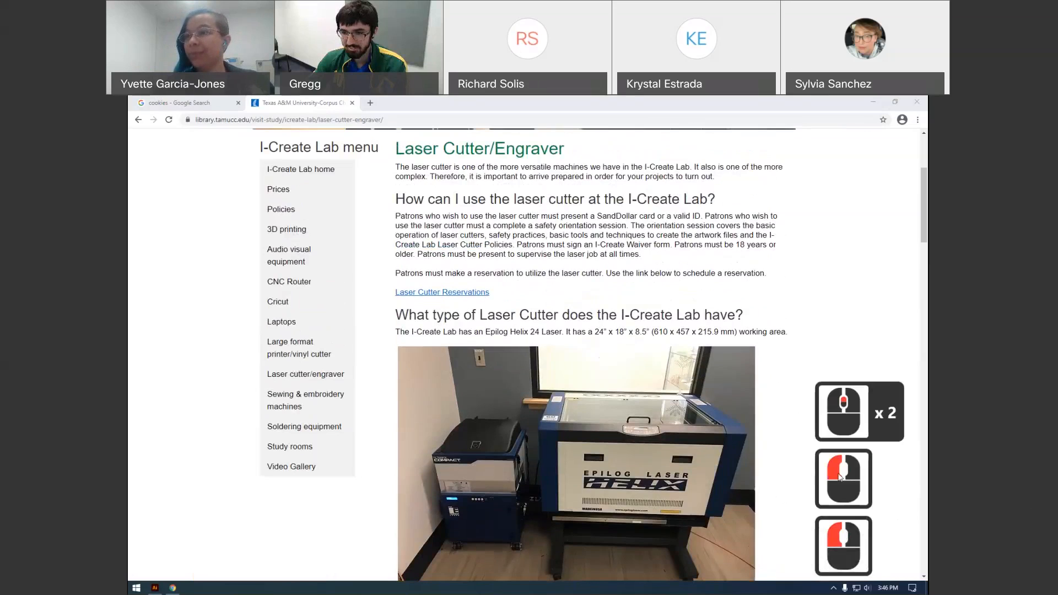
pyautogui.click(749, 478)
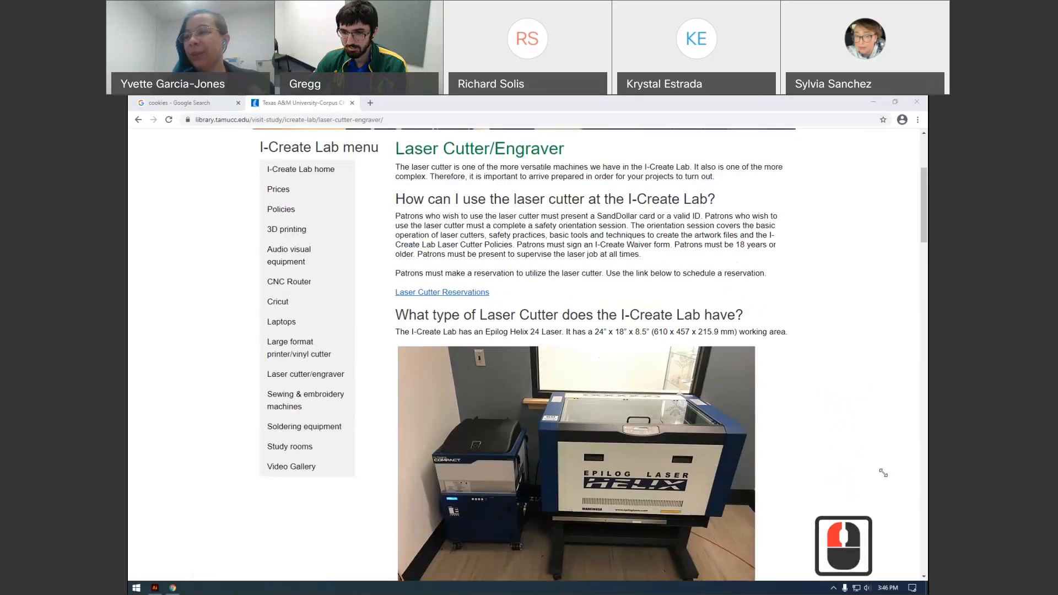
pyautogui.click(907, 521)
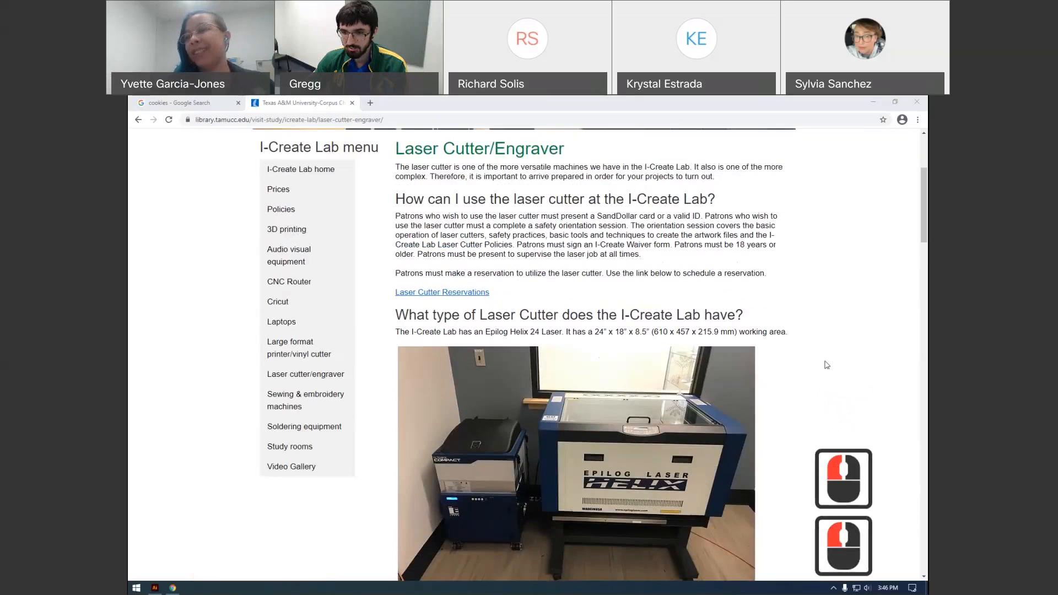
pyautogui.click(812, 284)
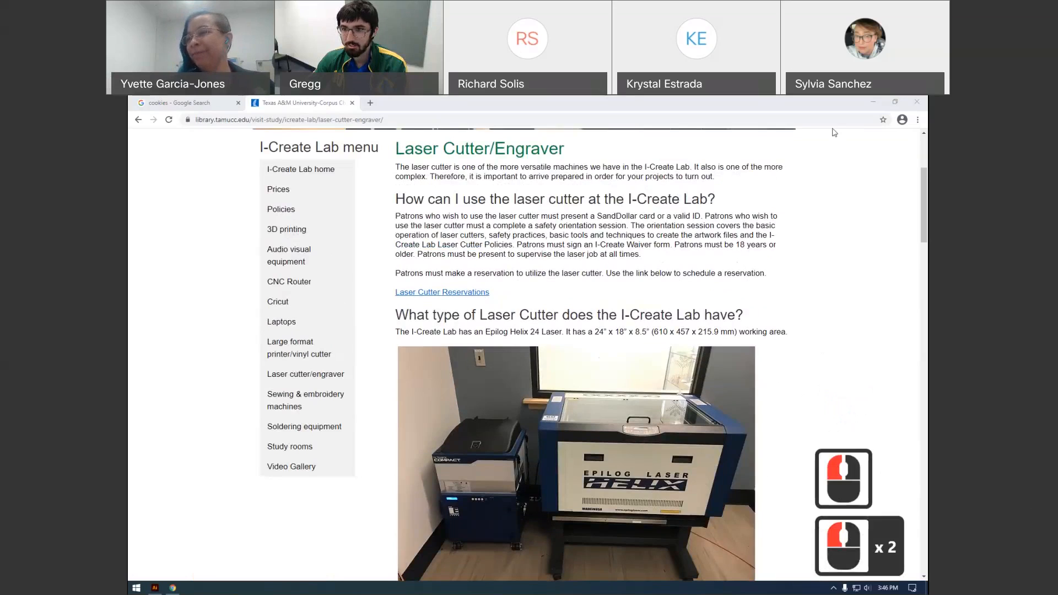
pyautogui.click(816, 209)
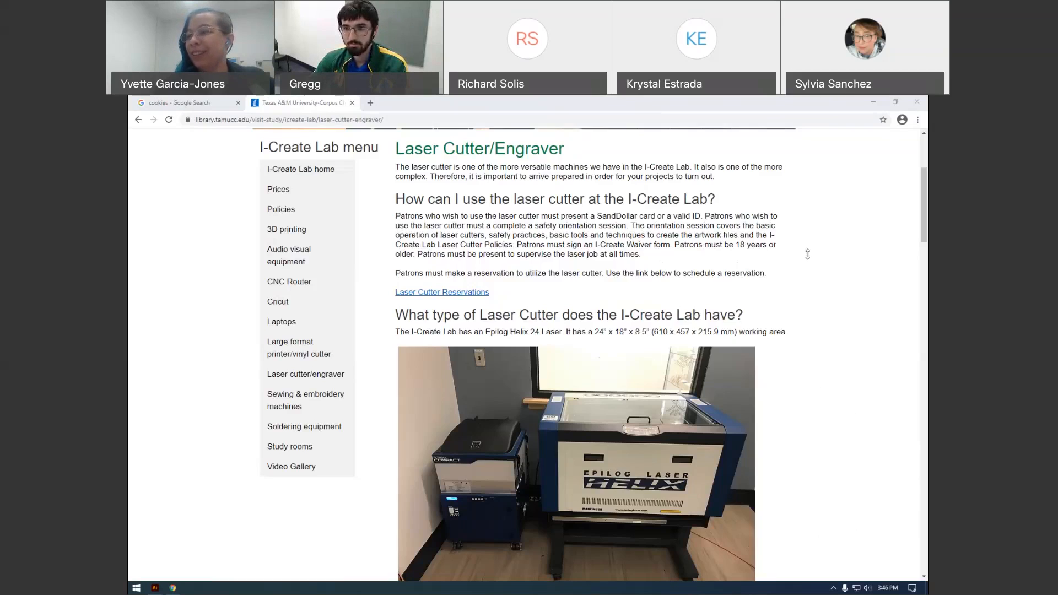
pyautogui.click(824, 143)
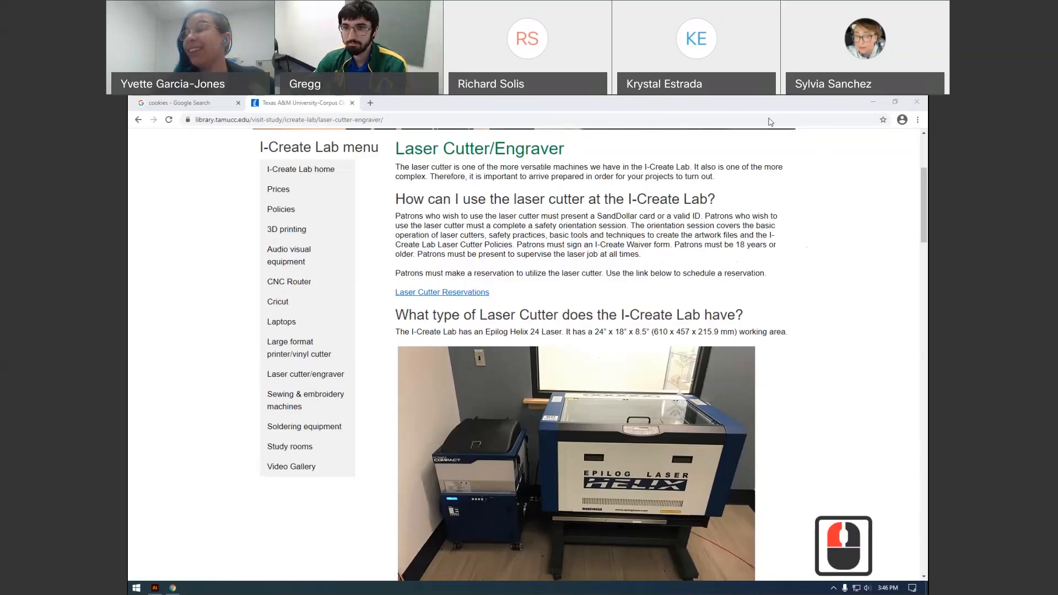
pyautogui.click(815, 211)
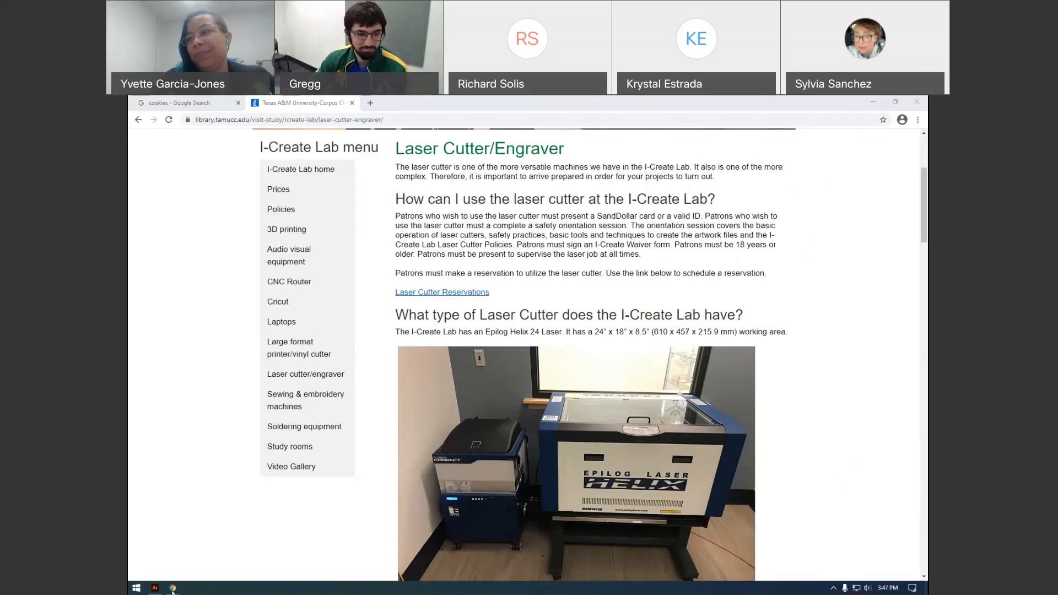
# Highlight the working area dimensions of the Epilog Helix 24 laser on the Laser Cutter/Engraver page
pyautogui.moveTo(149, 589)
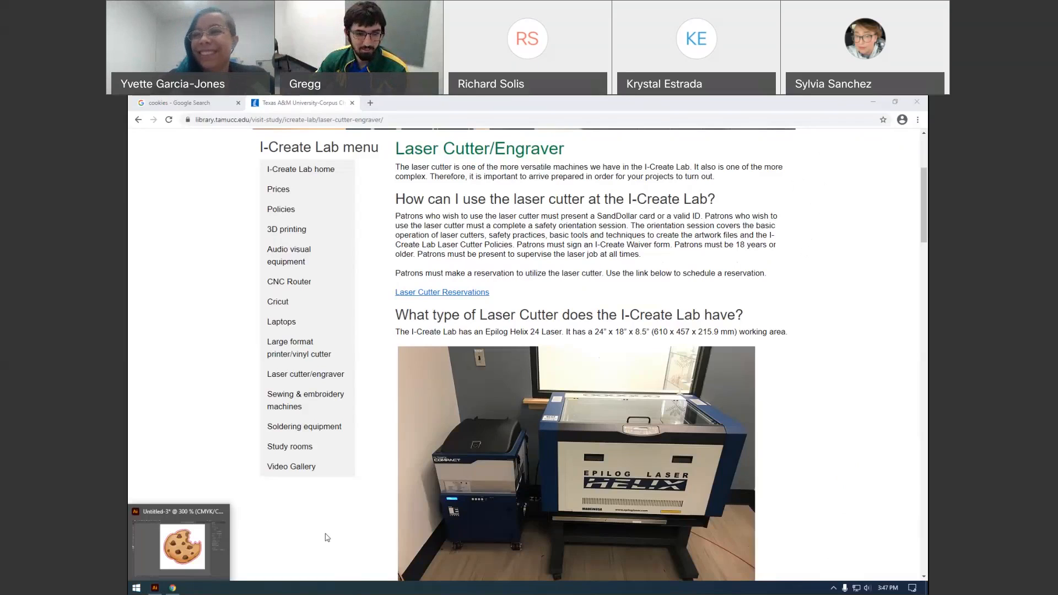
pyautogui.scroll(3, 331, 535)
pyautogui.scroll(-2, 359, 510)
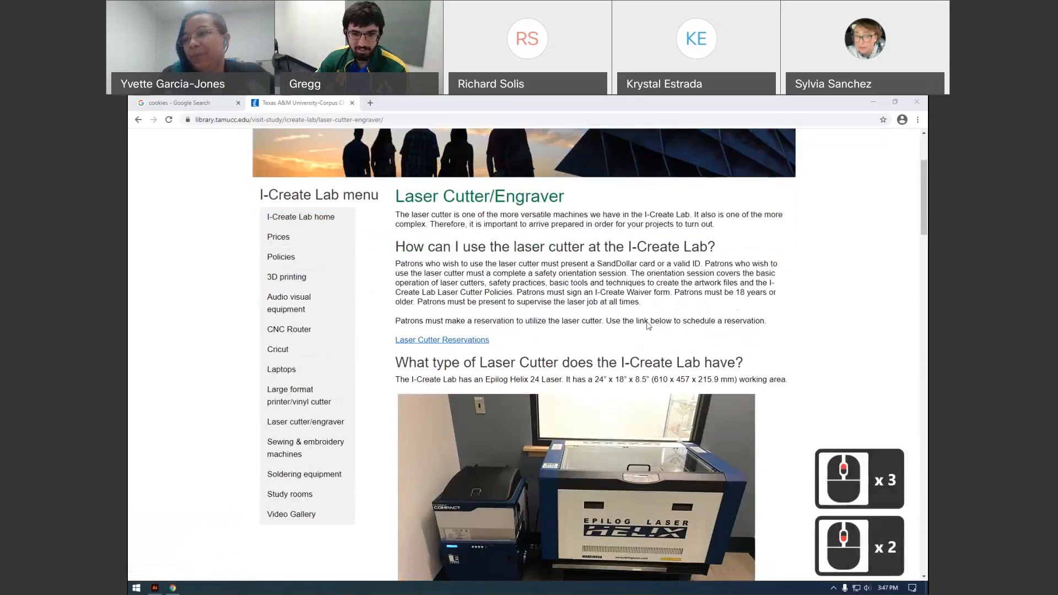
pyautogui.moveTo(594, 380); pyautogui.dragTo(667, 380)
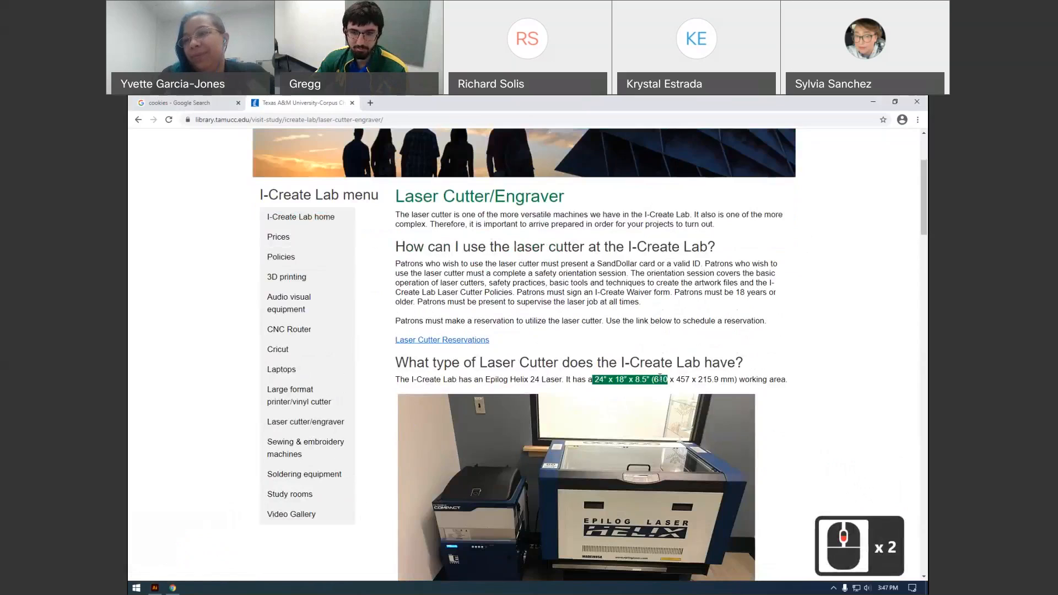
pyautogui.scroll(2, 620, 384)
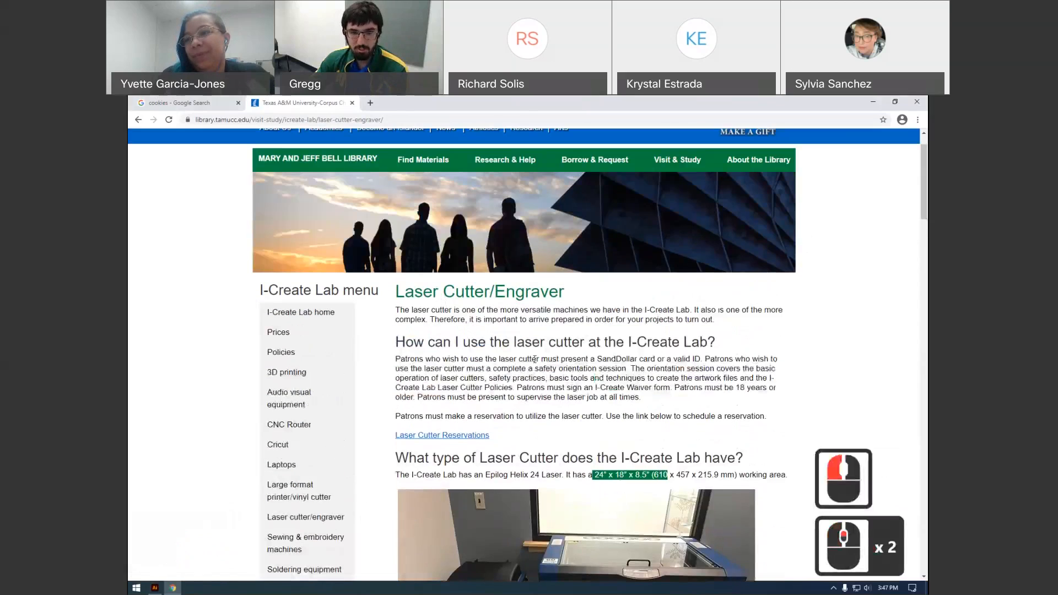
pyautogui.scroll(-2, 535, 359)
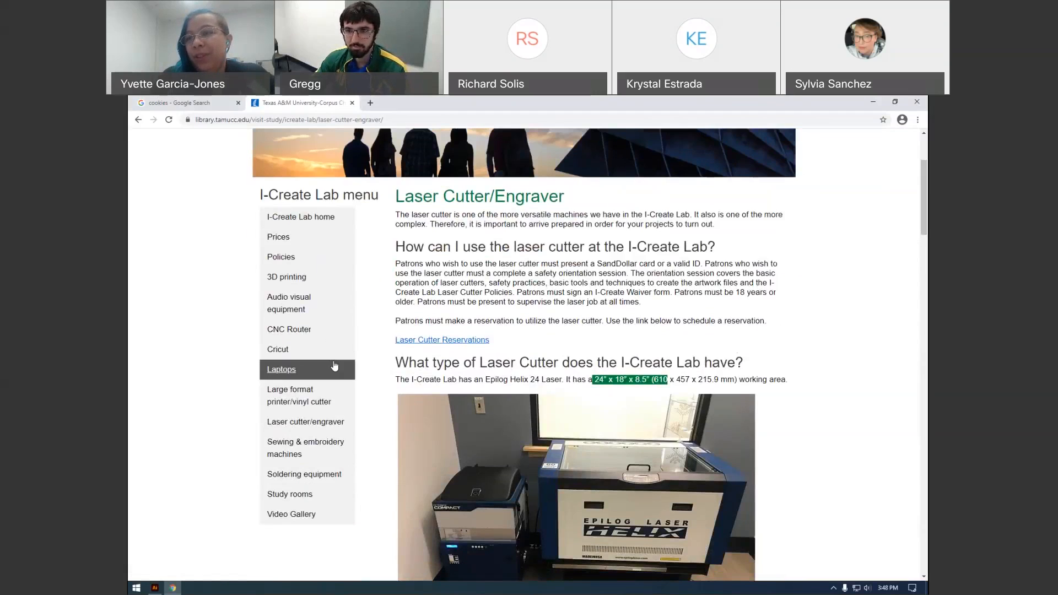
# Switch to Illustrator and bring up the Untitled-1 document containing the laser cutter photo and example project images
pyautogui.click(159, 590)
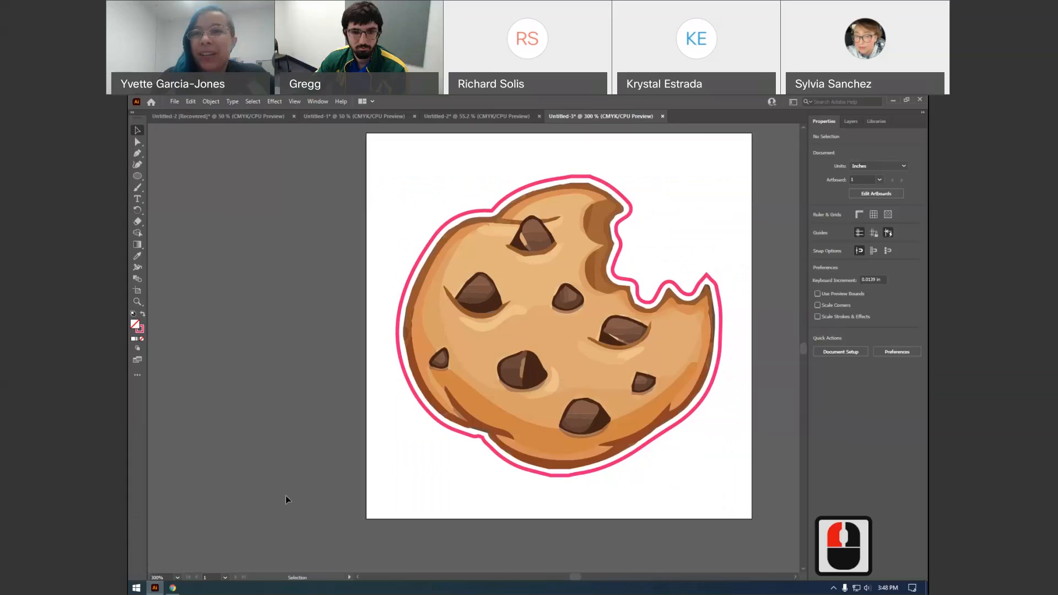
pyautogui.scroll(3, 300, 484)
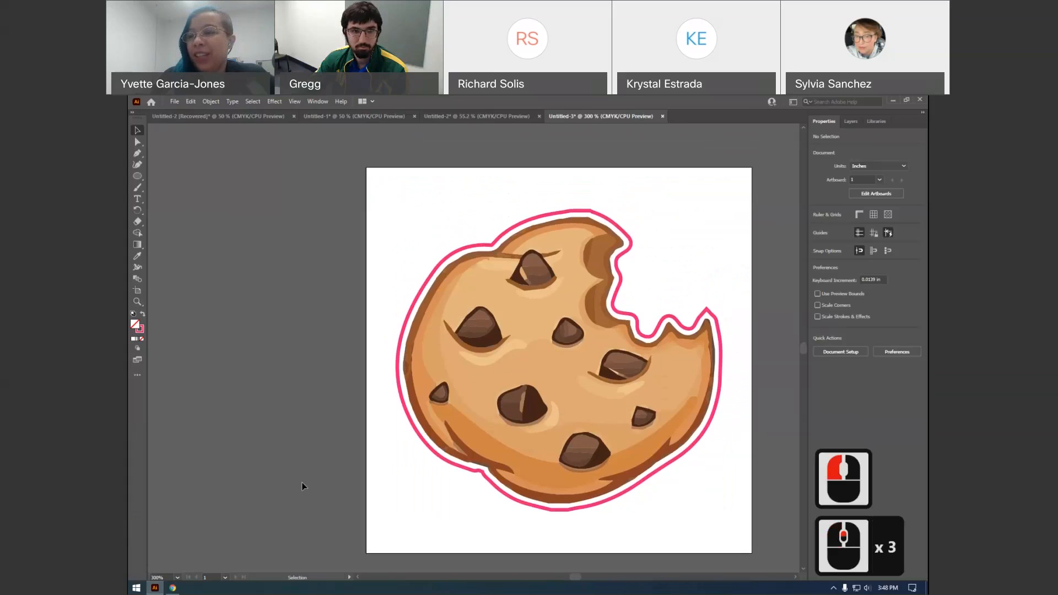
pyautogui.click(239, 117)
pyautogui.click(343, 118)
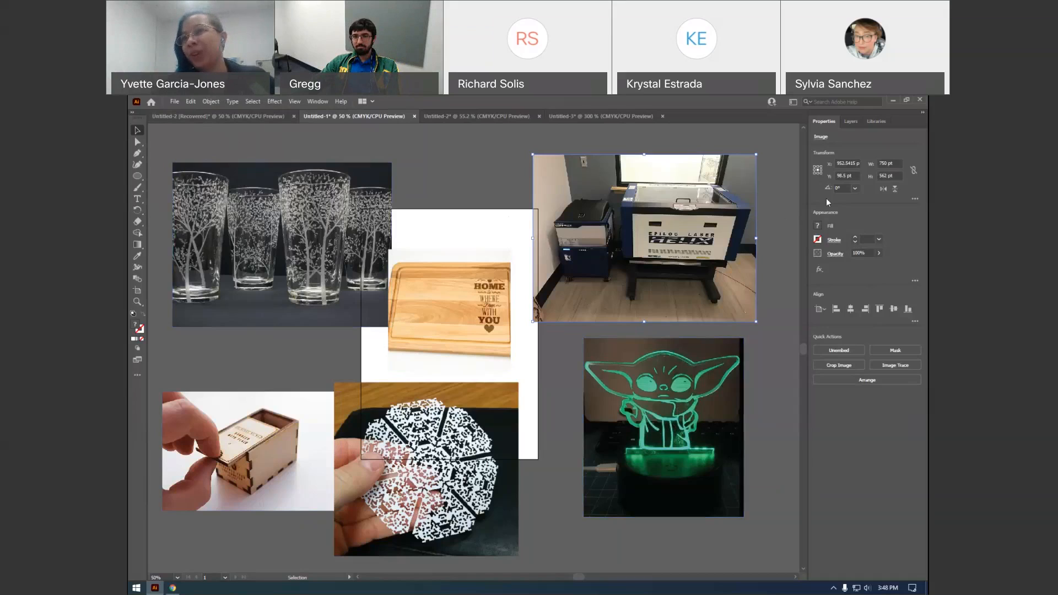
pyautogui.click(904, 159)
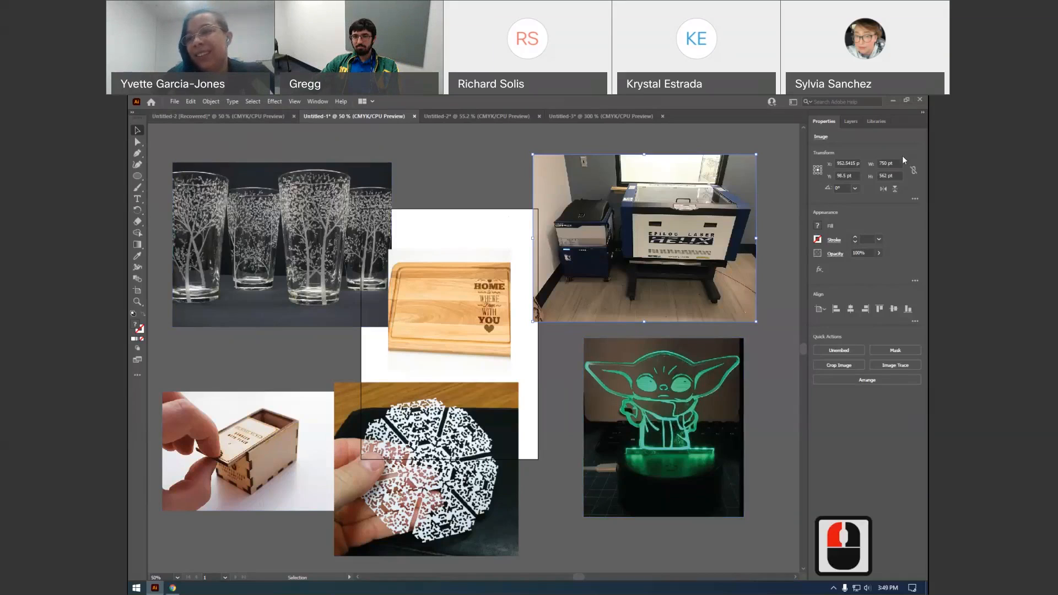
pyautogui.click(864, 180)
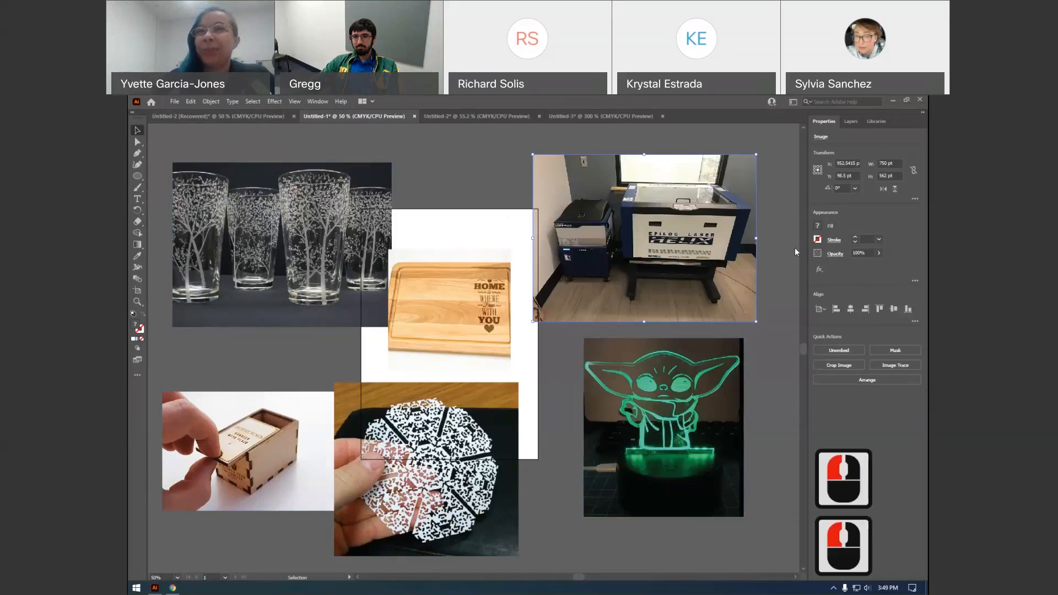
pyautogui.click(862, 254)
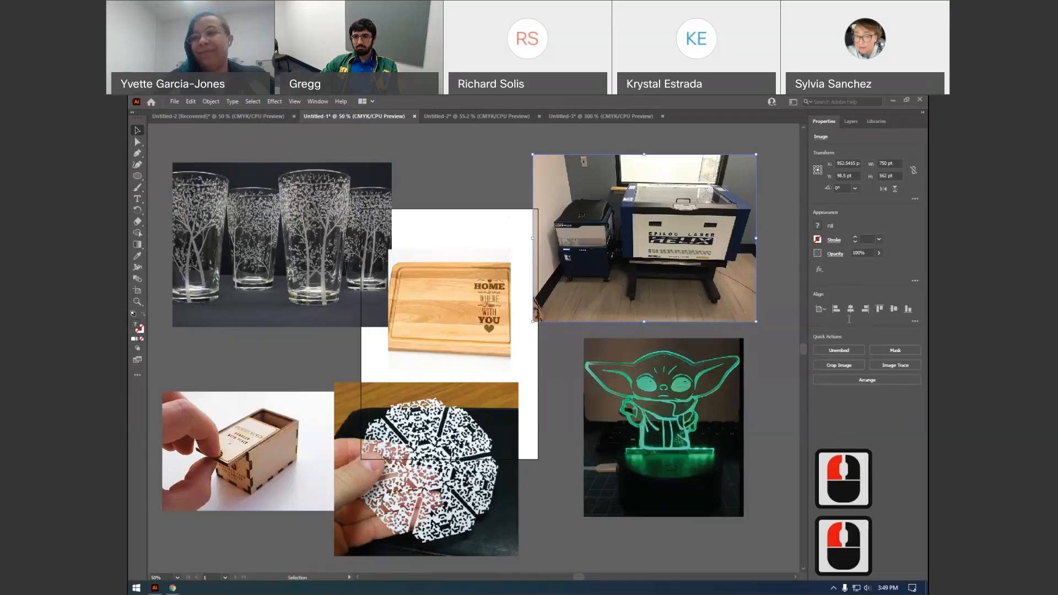
pyautogui.click(876, 327)
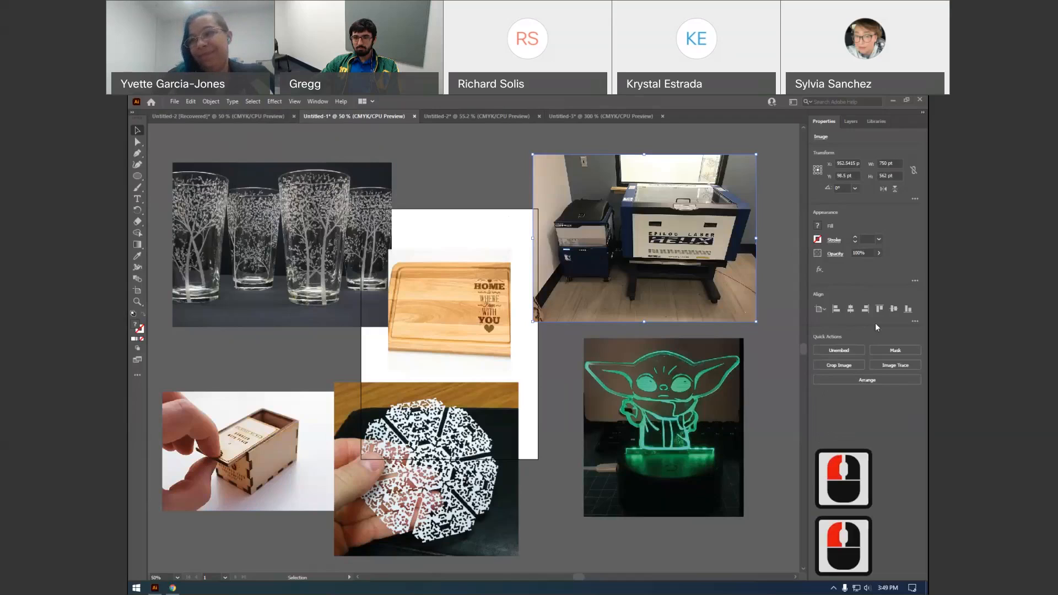
pyautogui.click(877, 328)
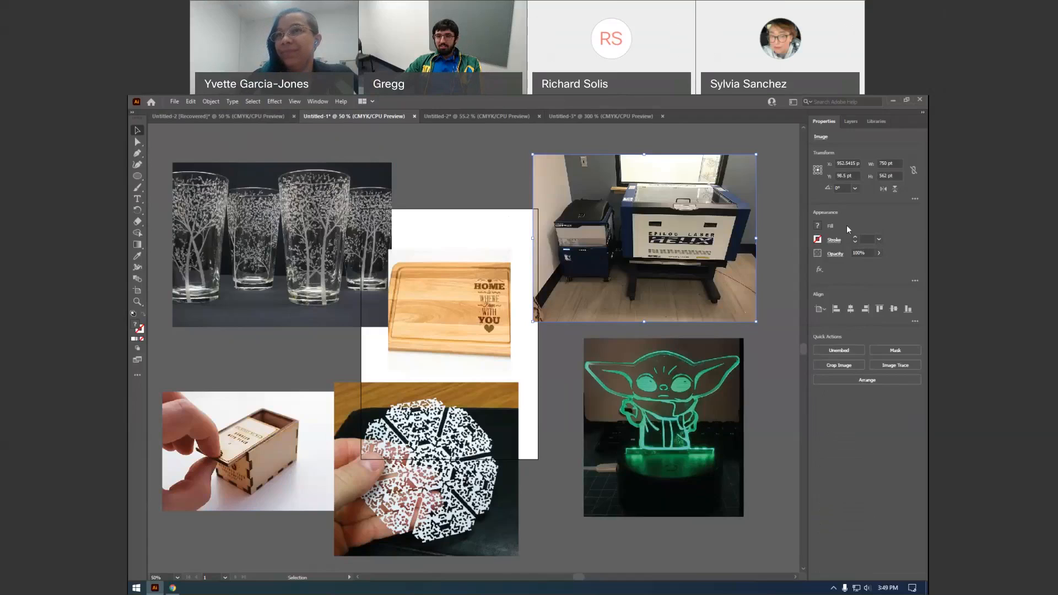
pyautogui.click(795, 231)
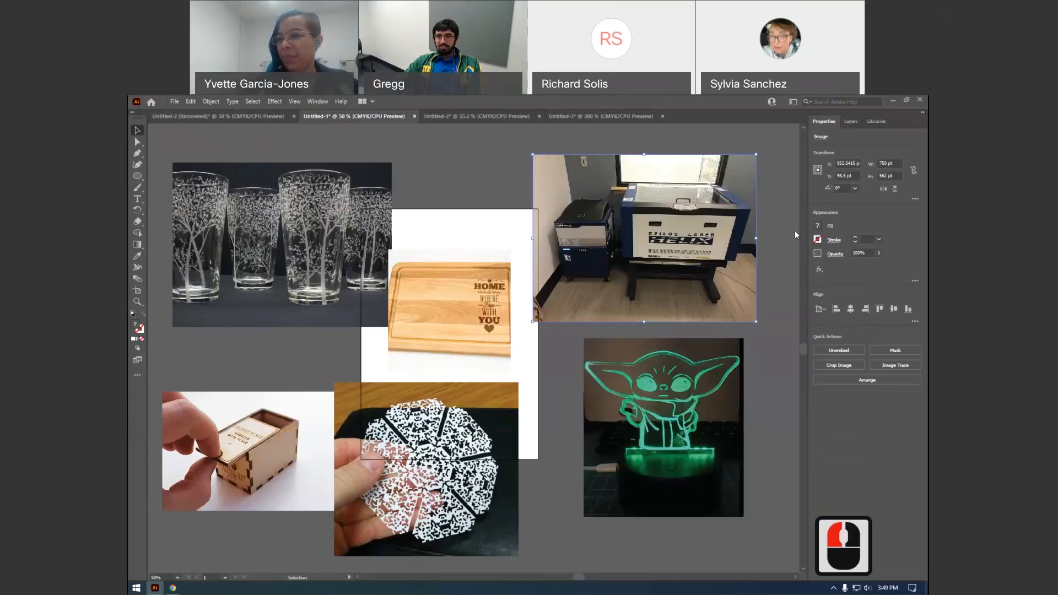
pyautogui.click(869, 240)
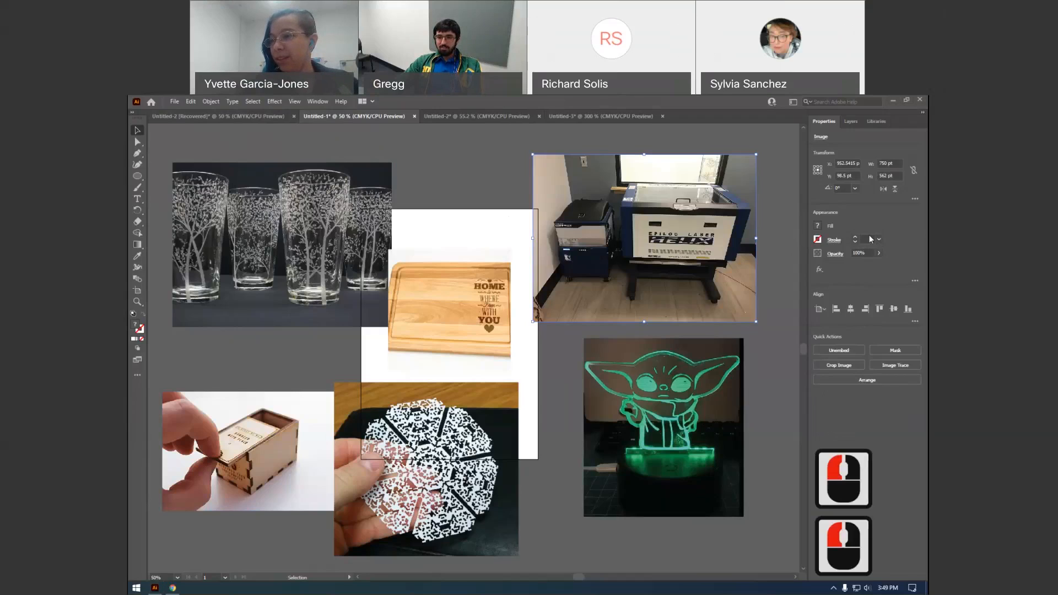